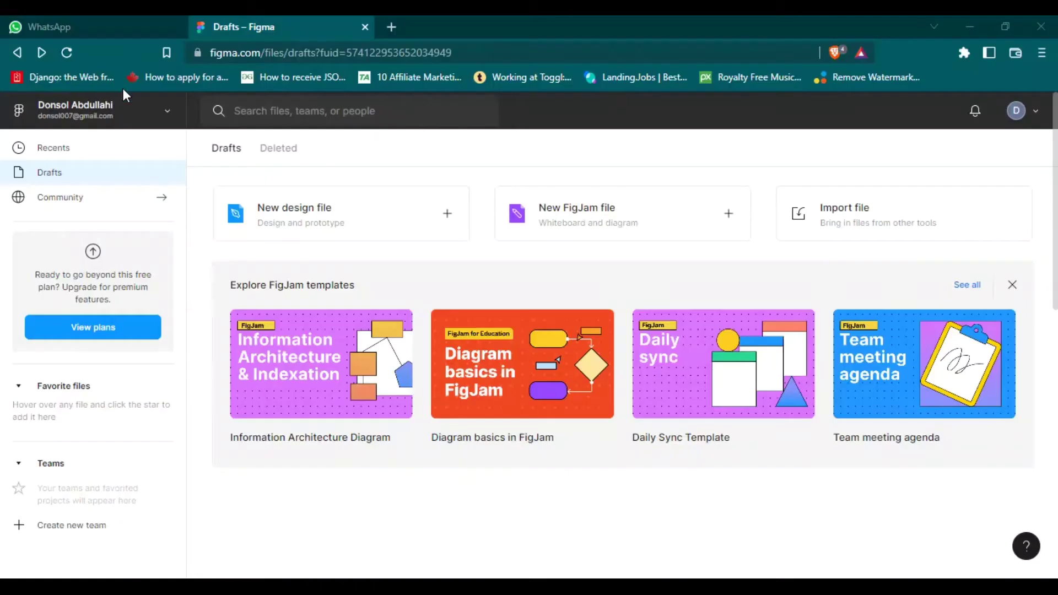
- Create a new design file with a 1440×1024 Desktop frame preset
click(319, 214)
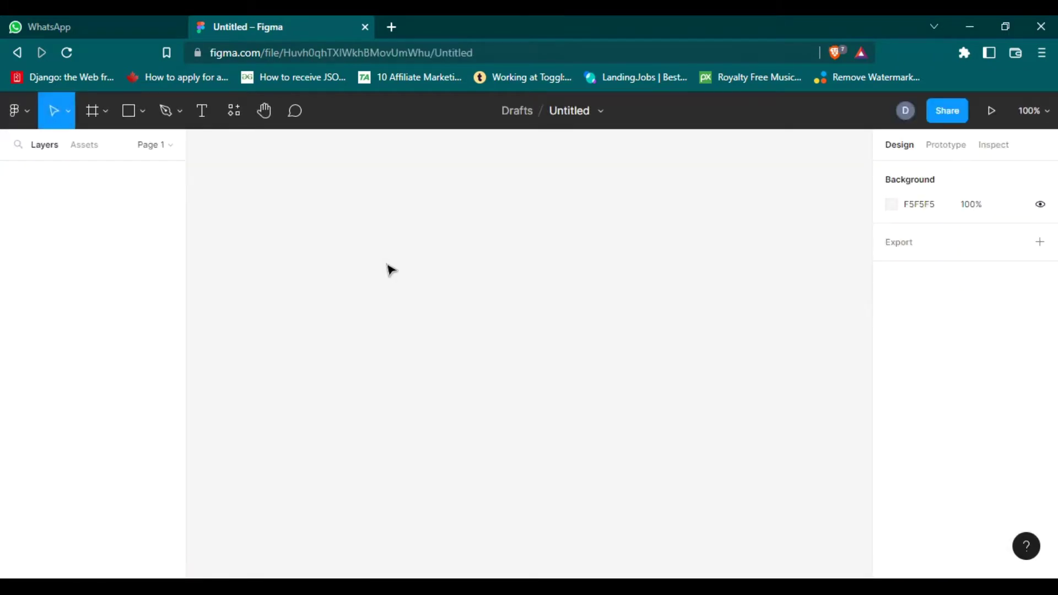
click(92, 111)
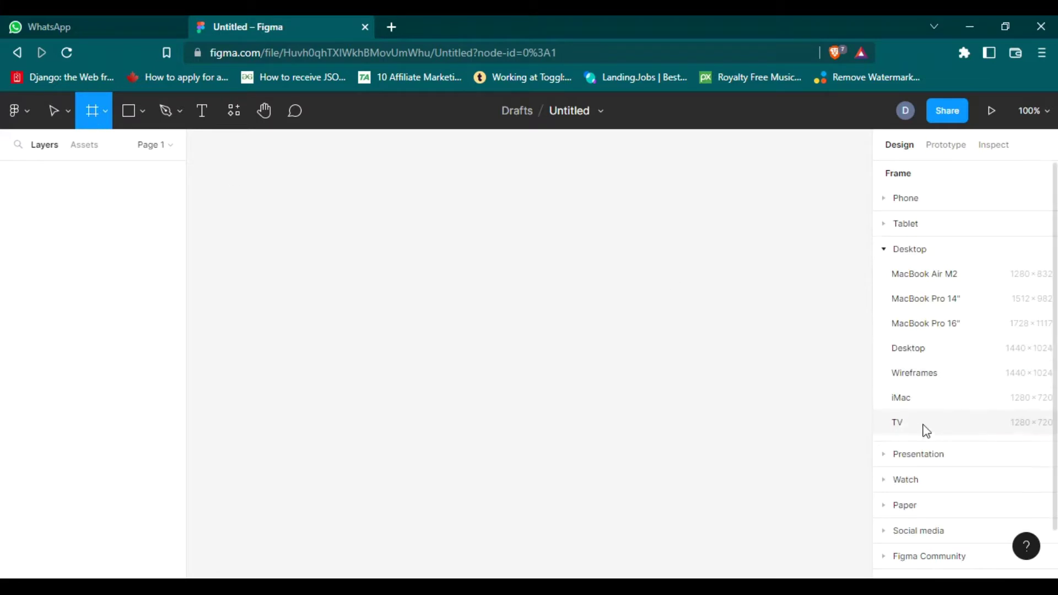
click(908, 349)
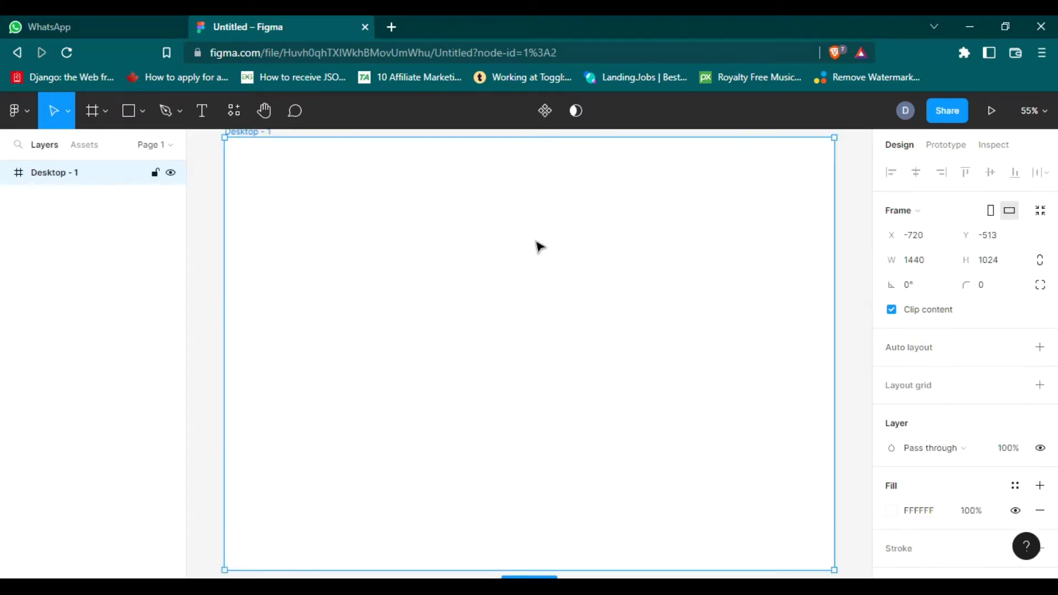
- Shorten the frame to 943 high and add a 12-column layout grid with margin 20
drag(664, 568, 661, 536)
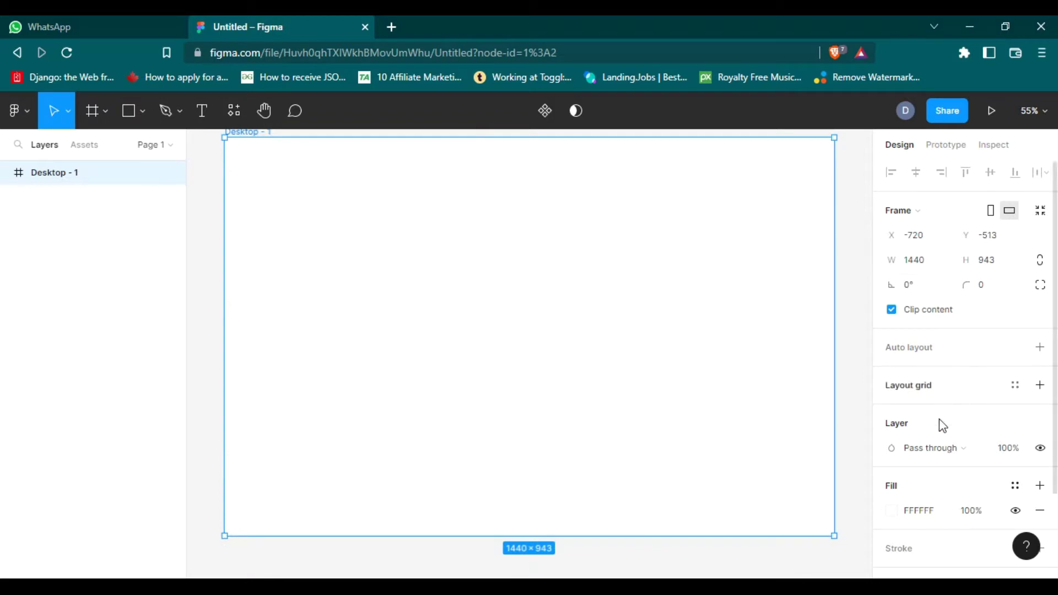
click(1039, 385)
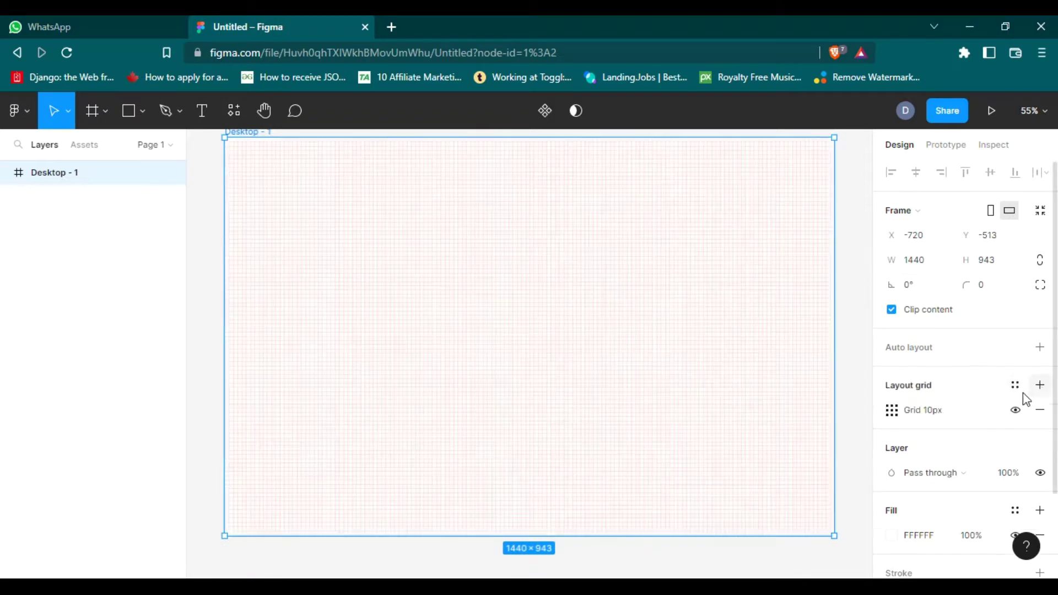
click(889, 413)
click(719, 409)
click(735, 435)
text(12)
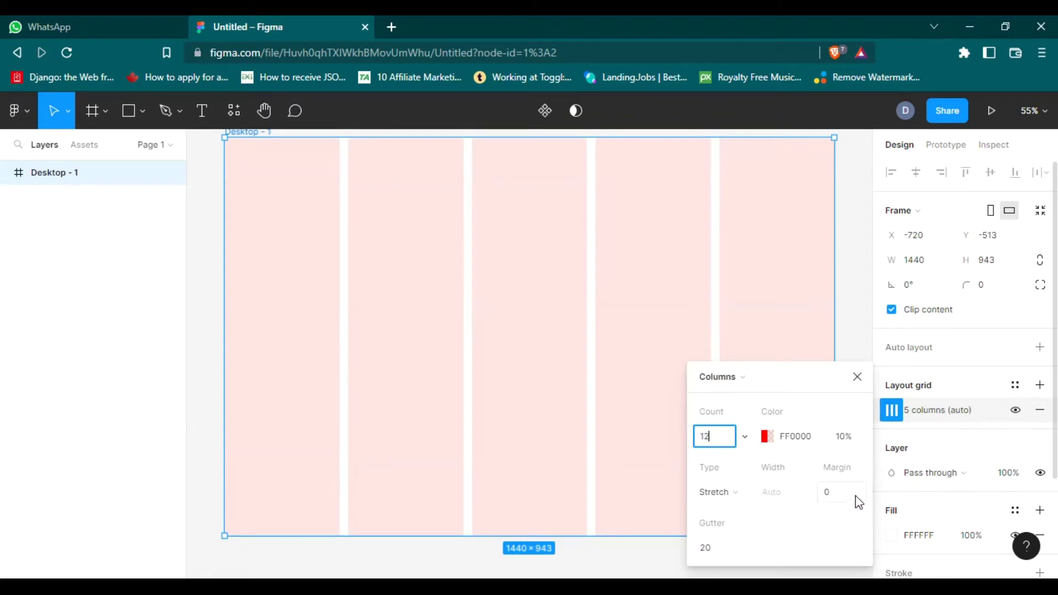
click(839, 497)
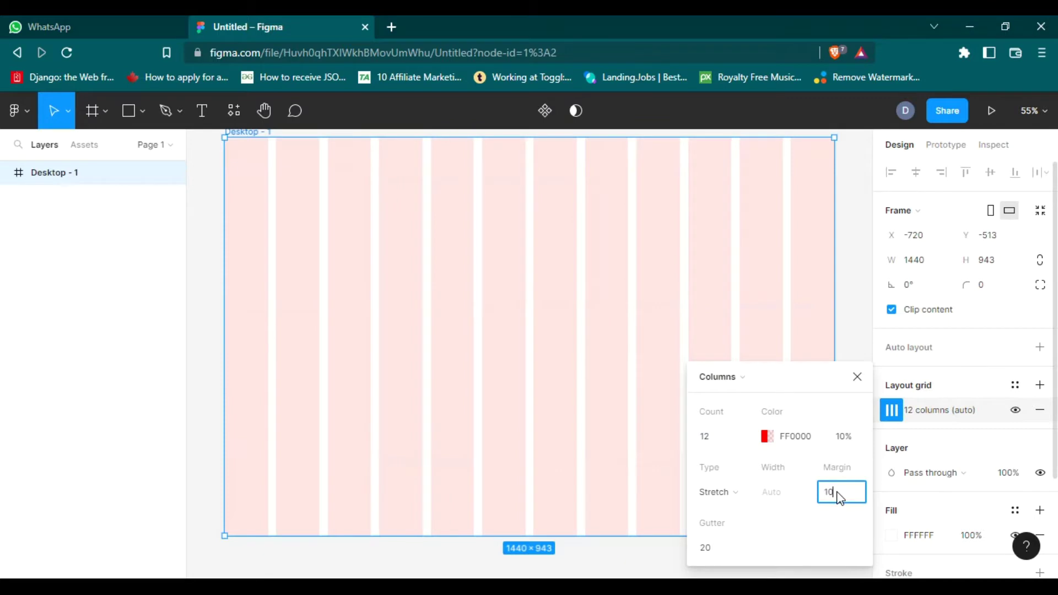
text(0)
key(Return)
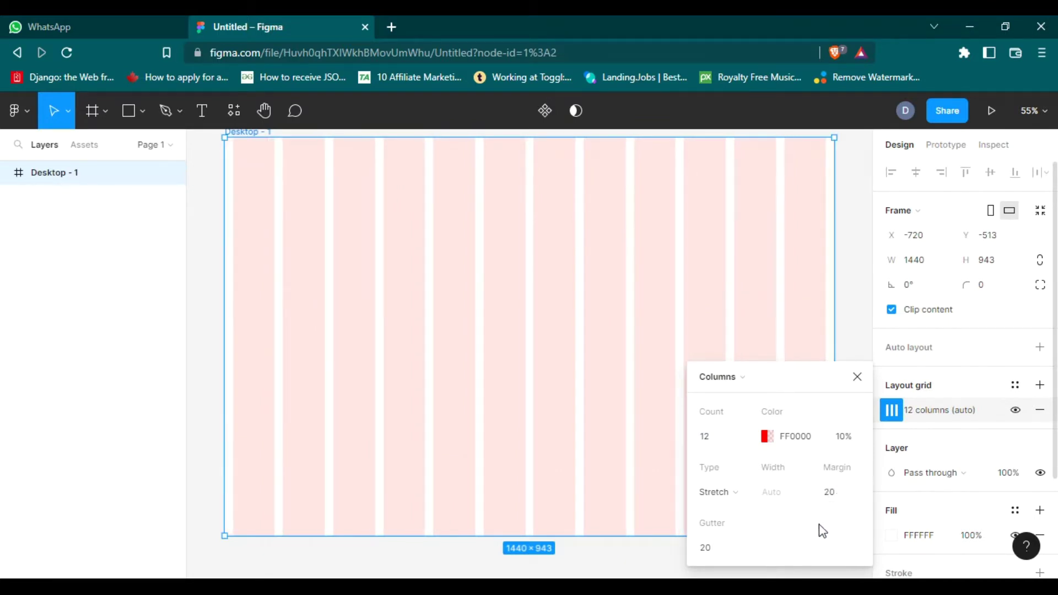
click(858, 378)
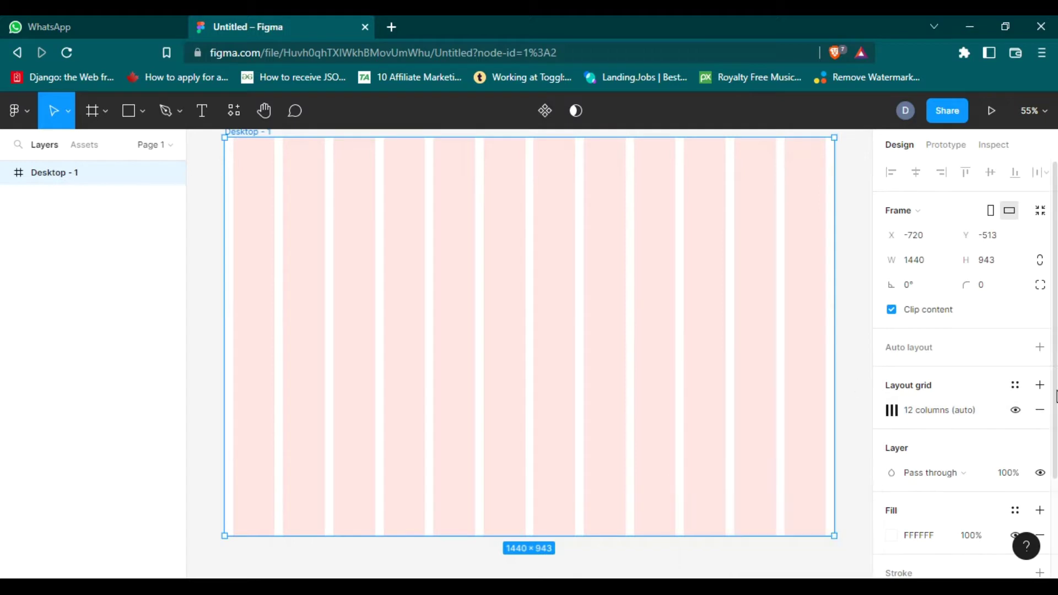
click(1039, 385)
- Make the second grid 1000 Top-aligned rows, 8px high with gutter 1
click(891, 410)
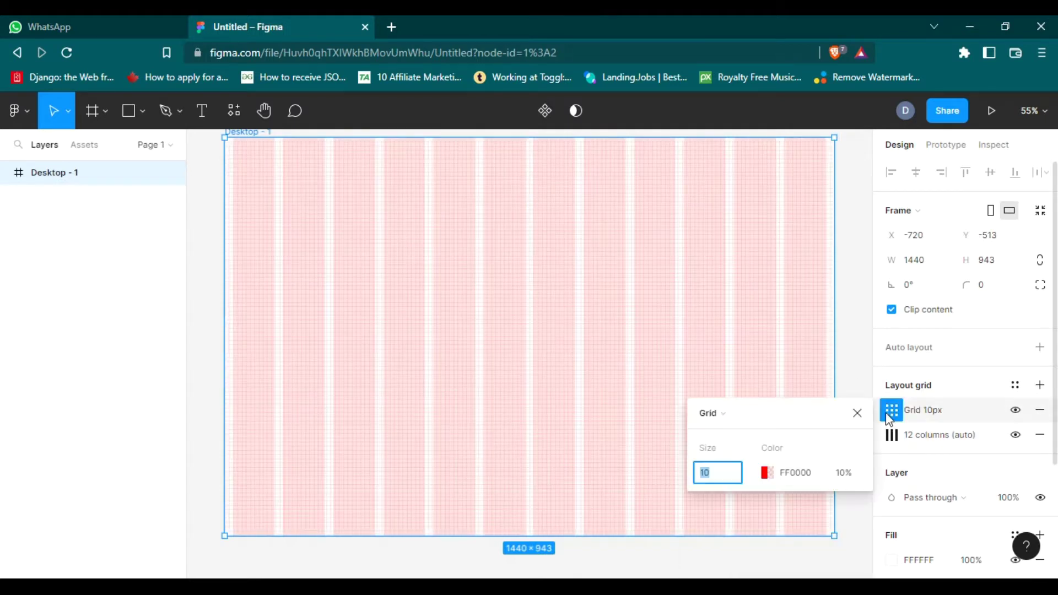
click(722, 419)
click(724, 445)
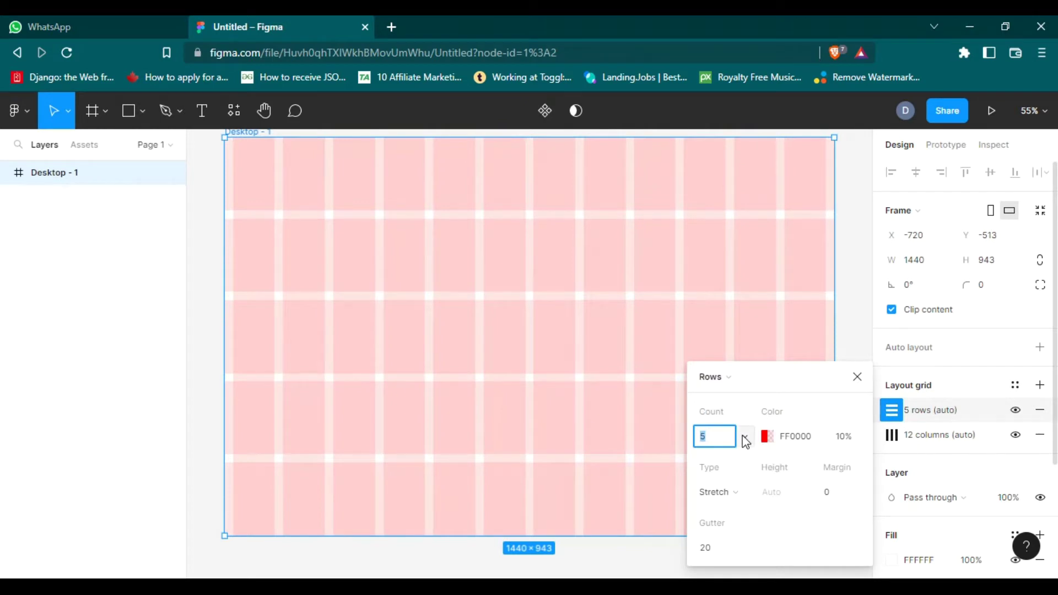
text(1000)
key(Return)
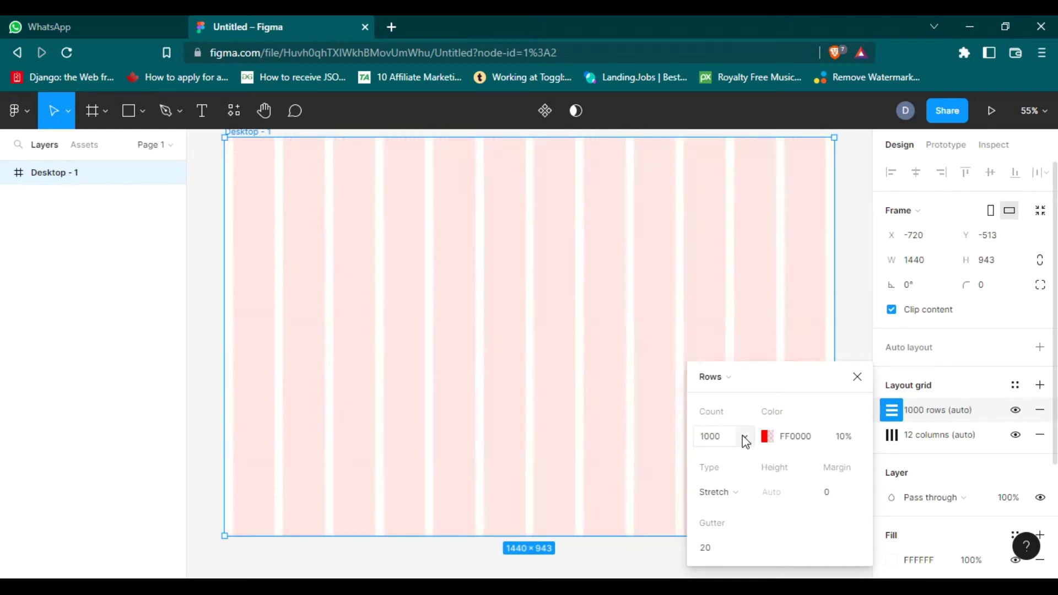
click(727, 491)
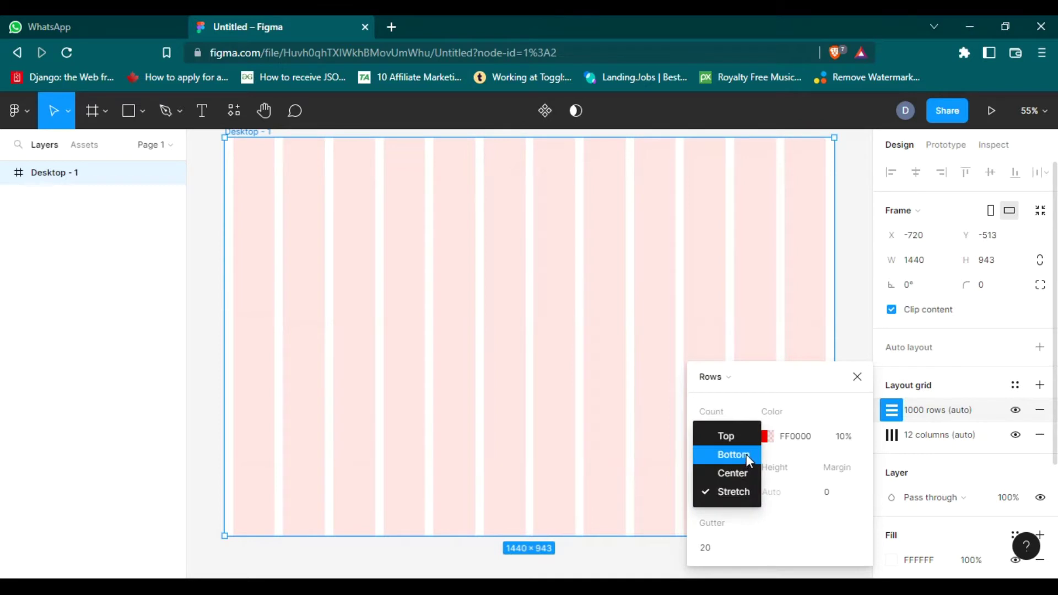
click(733, 435)
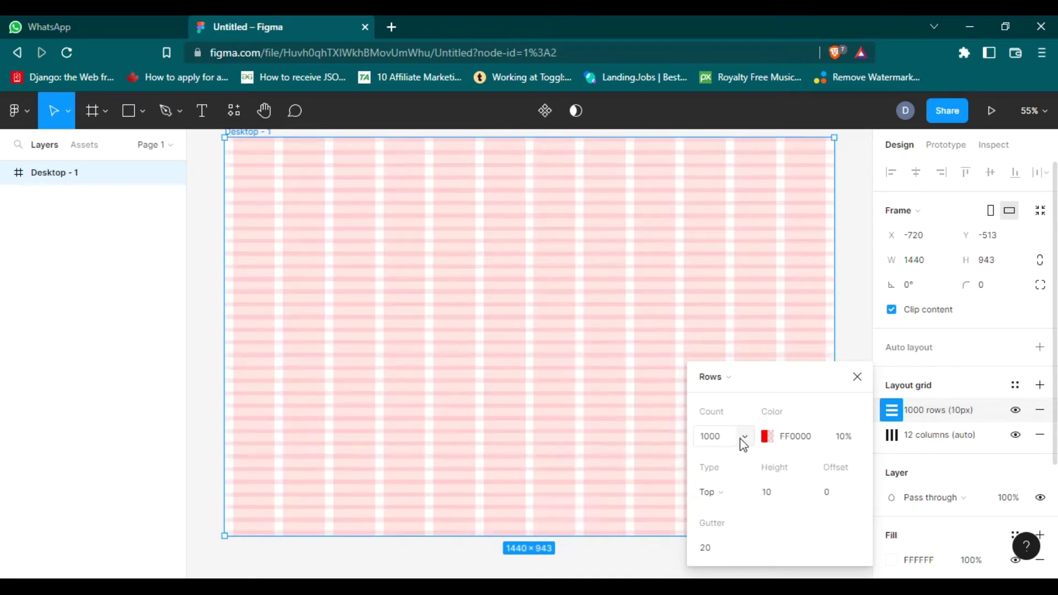
click(707, 555)
text(1)
click(771, 496)
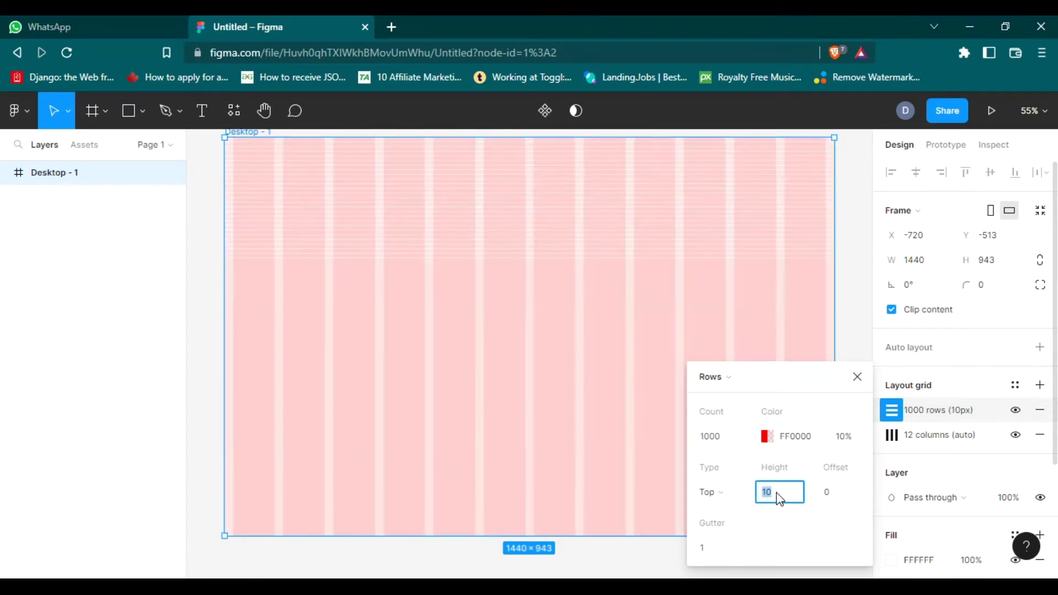
text(8)
key(Return)
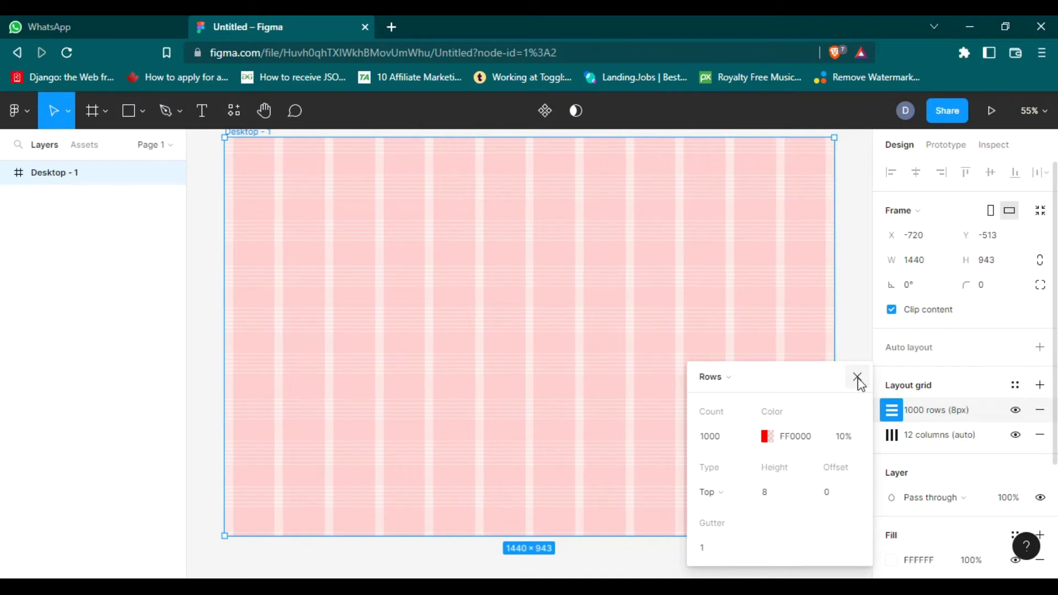
click(857, 378)
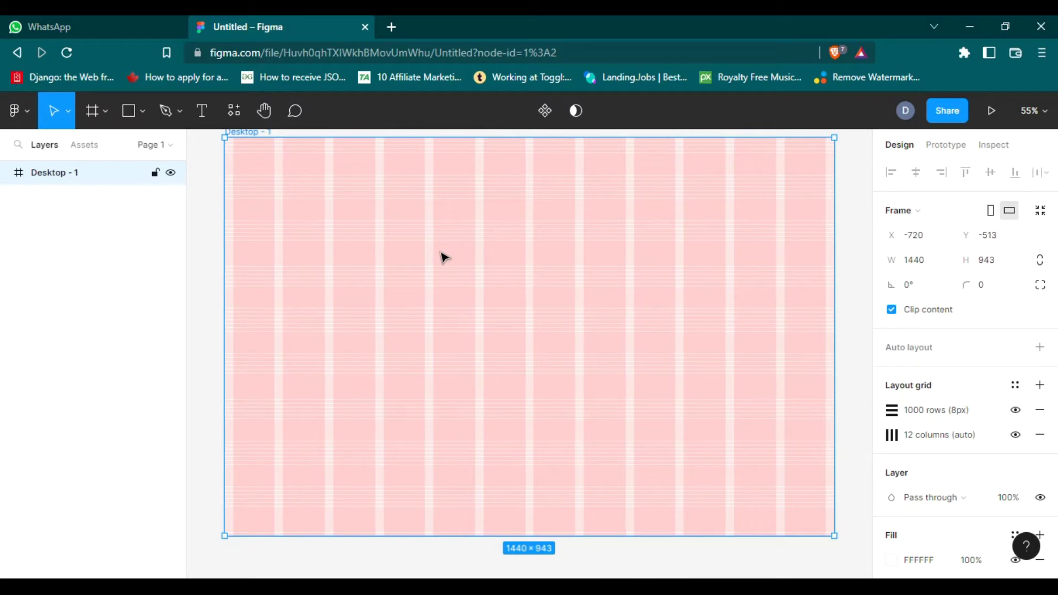
- Add a 'finced' text layer in size 30 Semi Bold Italic
scroll(444, 257, up, 1)
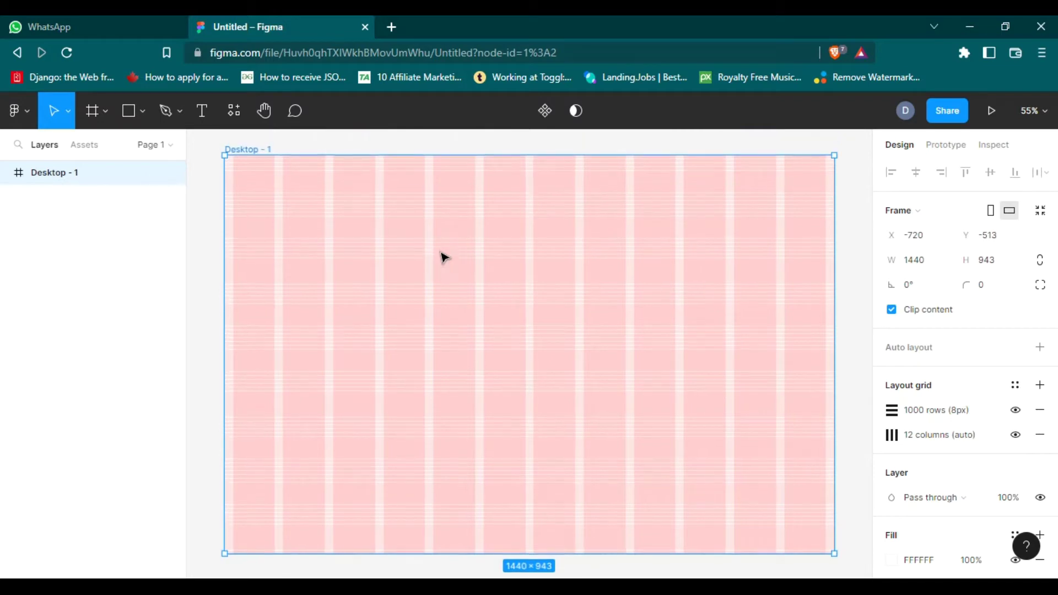
click(200, 116)
click(380, 236)
text(finced)
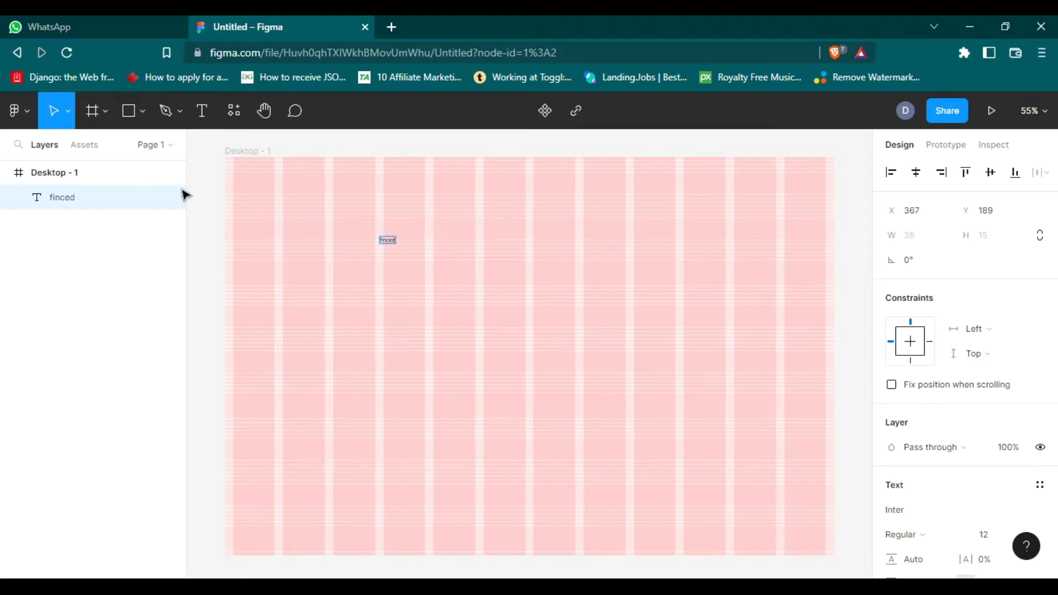
key(Escape)
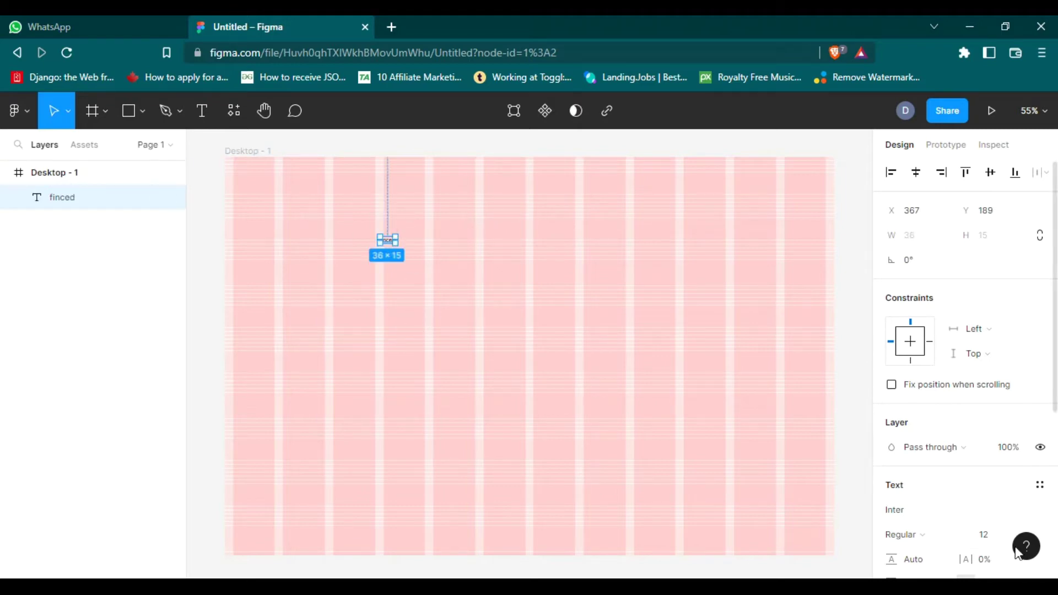
text(30)
key(Return)
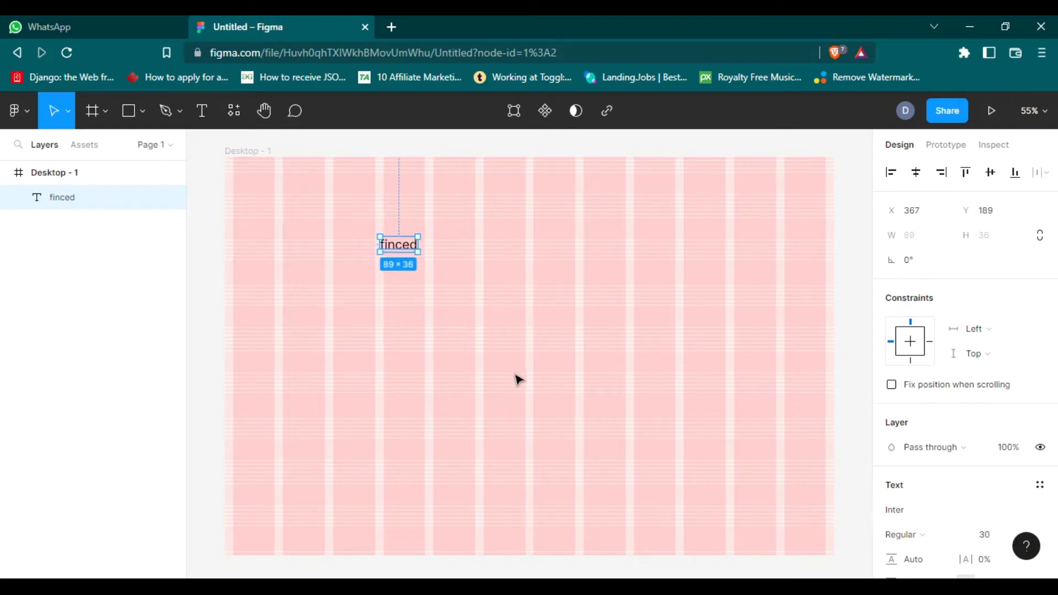
click(902, 535)
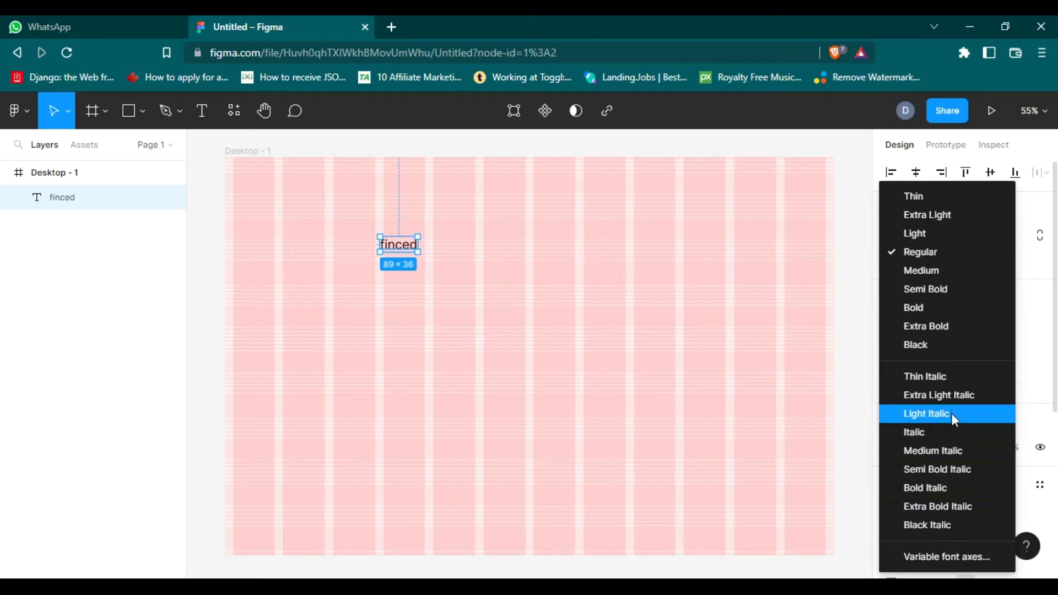
click(964, 473)
- Move the 'finced' text to the frame's top-left area
drag(410, 248, 303, 180)
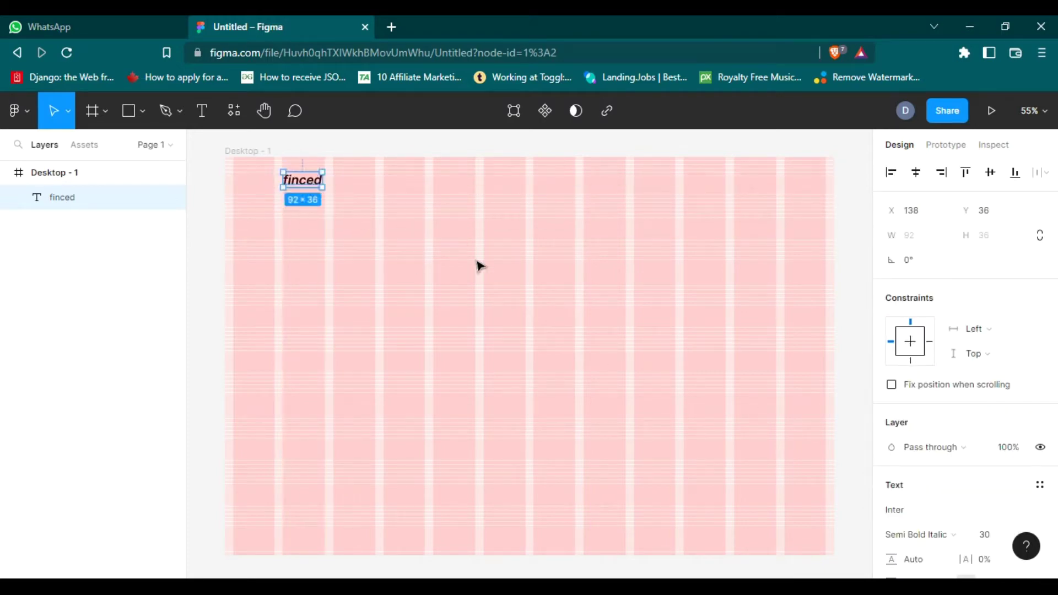
ctrl+scroll(480, 266, up, 2)
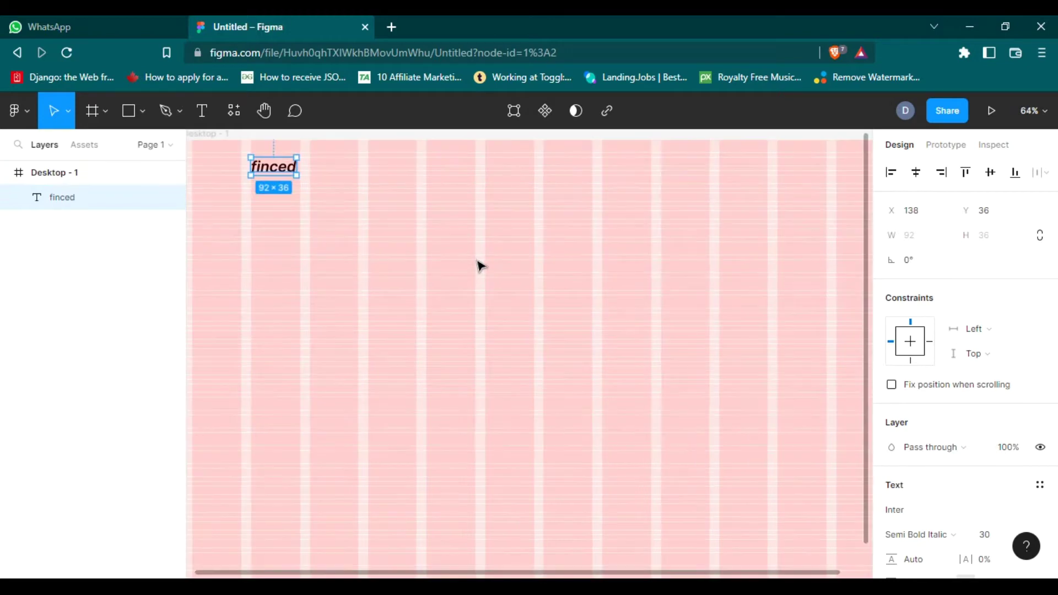
ctrl+scroll(480, 266, down, 1)
click(457, 278)
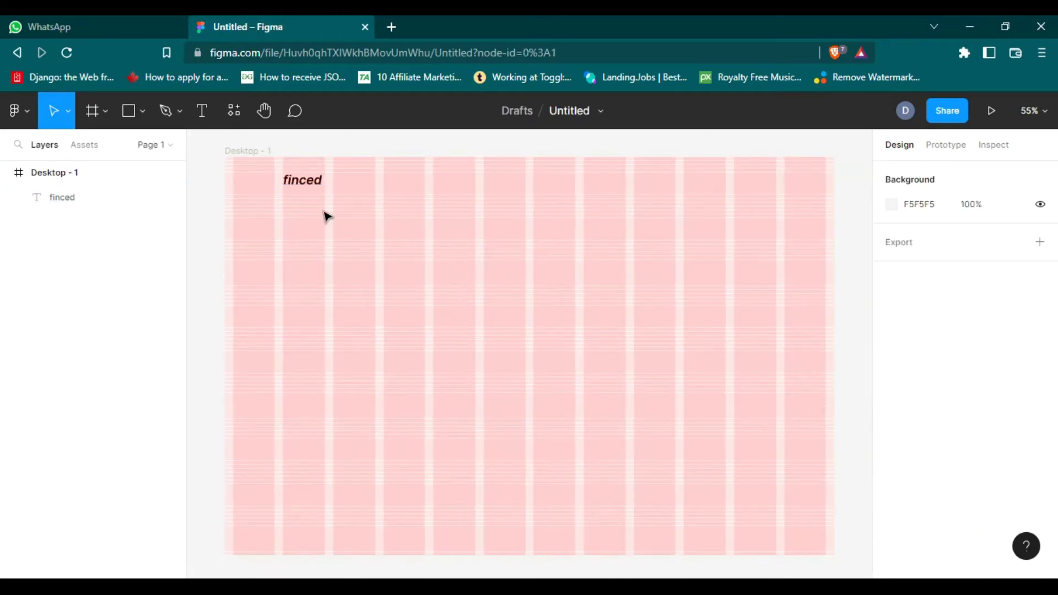
drag(297, 183, 296, 192)
click(418, 256)
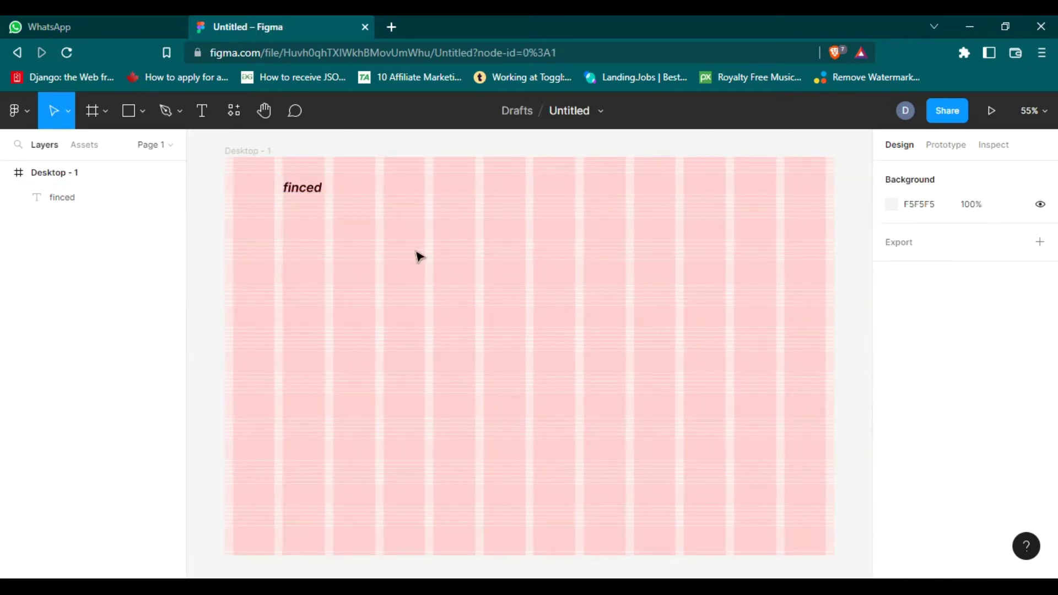
click(144, 120)
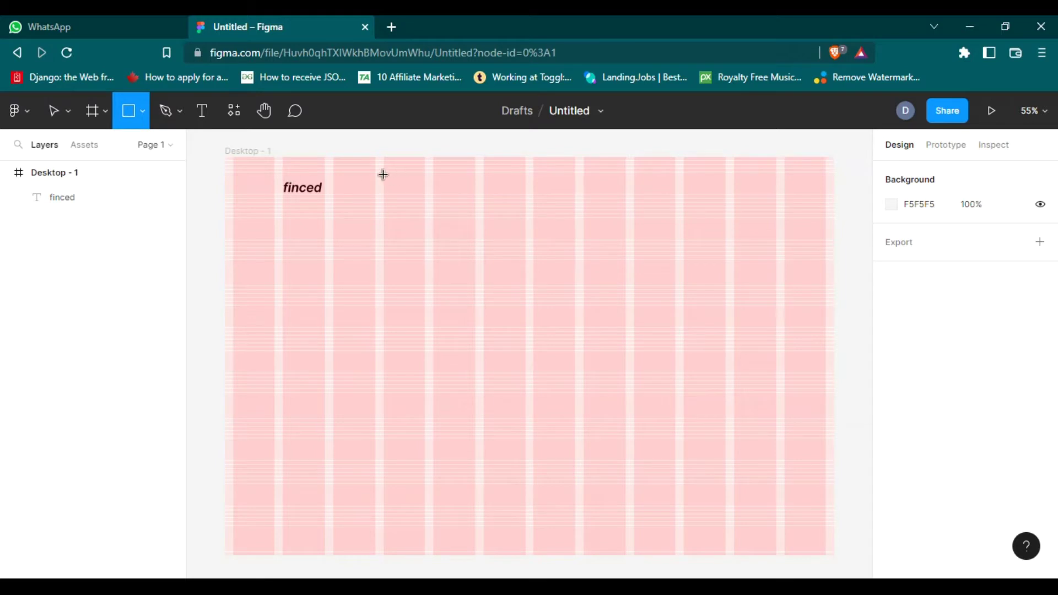
- Draw a grey 656×37 bar to the right of 'finced'
drag(398, 179, 735, 195)
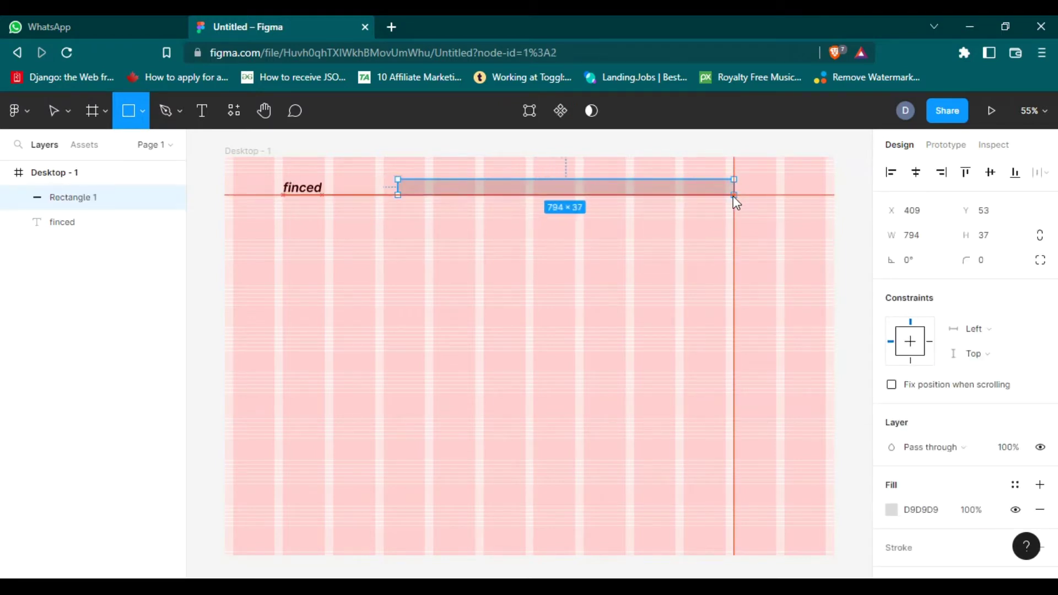
drag(734, 196, 676, 196)
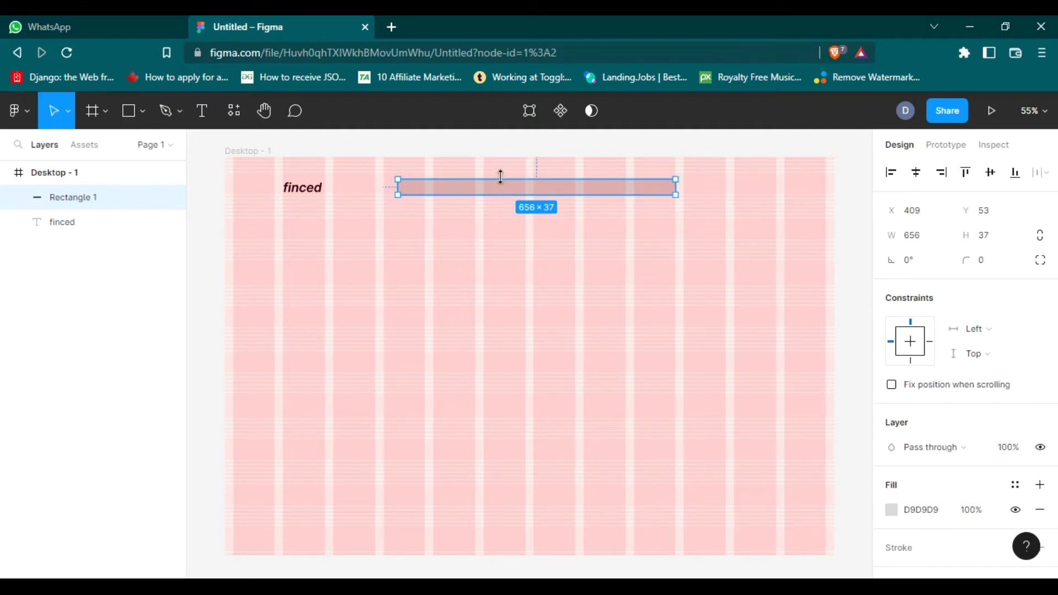
drag(502, 177, 500, 170)
- Nudge the 'finced' logo up a few pixels to line up with the bar
click(338, 229)
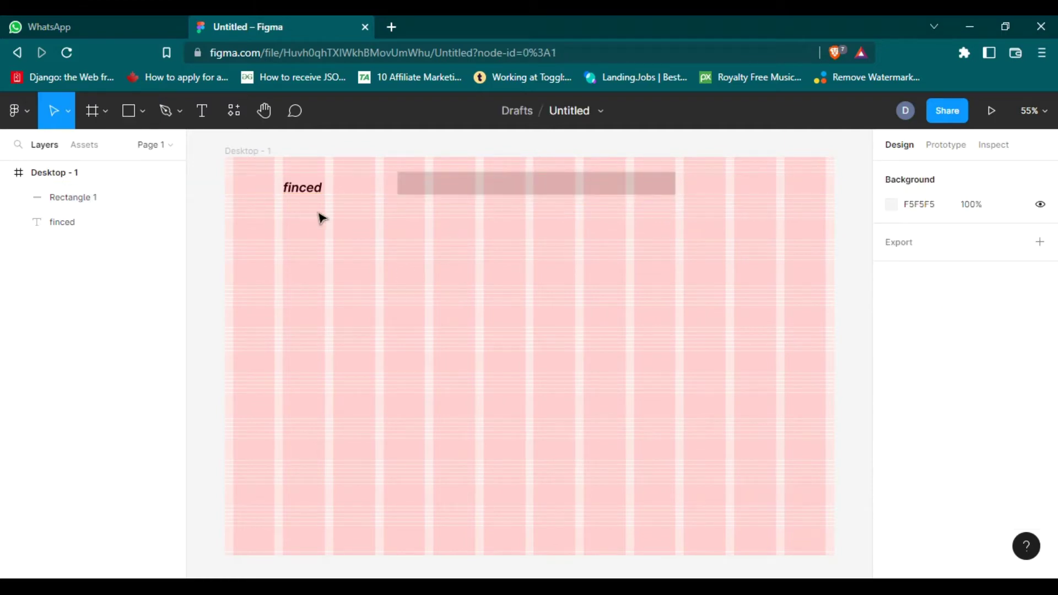
drag(313, 189, 313, 184)
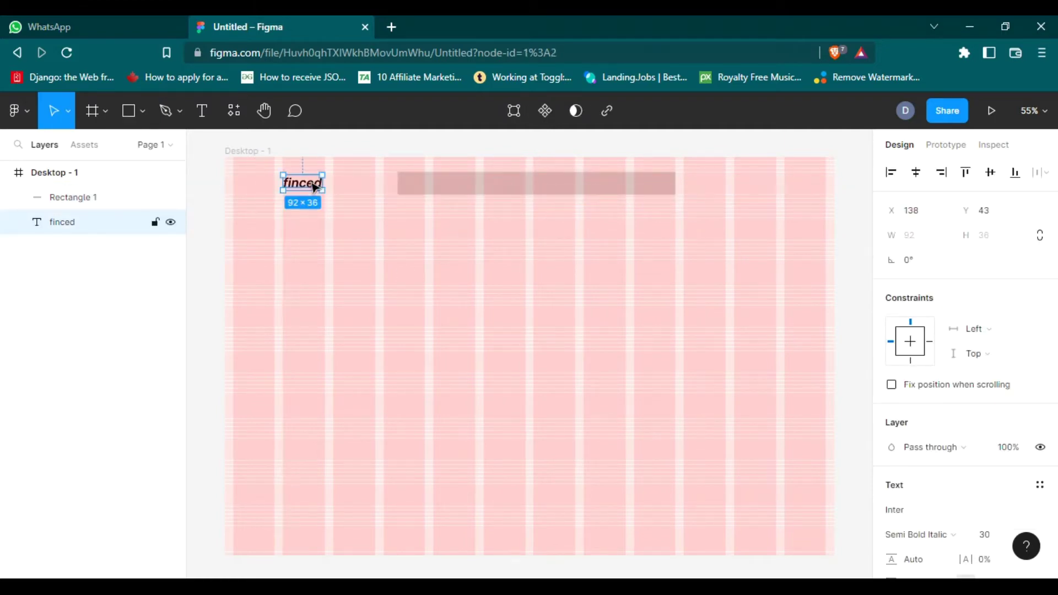
click(406, 249)
click(457, 197)
click(442, 275)
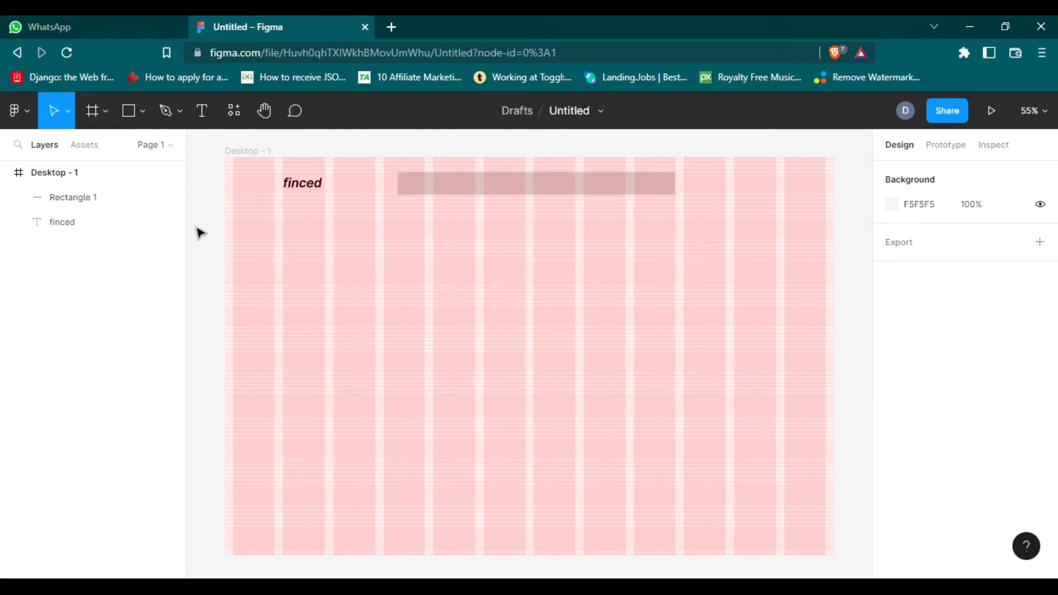
click(307, 190)
- Duplicate 'finced' below the header, set it to Regular weight, and change it to 'Home'
key(ctrl+c)
click(385, 284)
key(ctrl+v)
drag(303, 190, 430, 256)
click(936, 536)
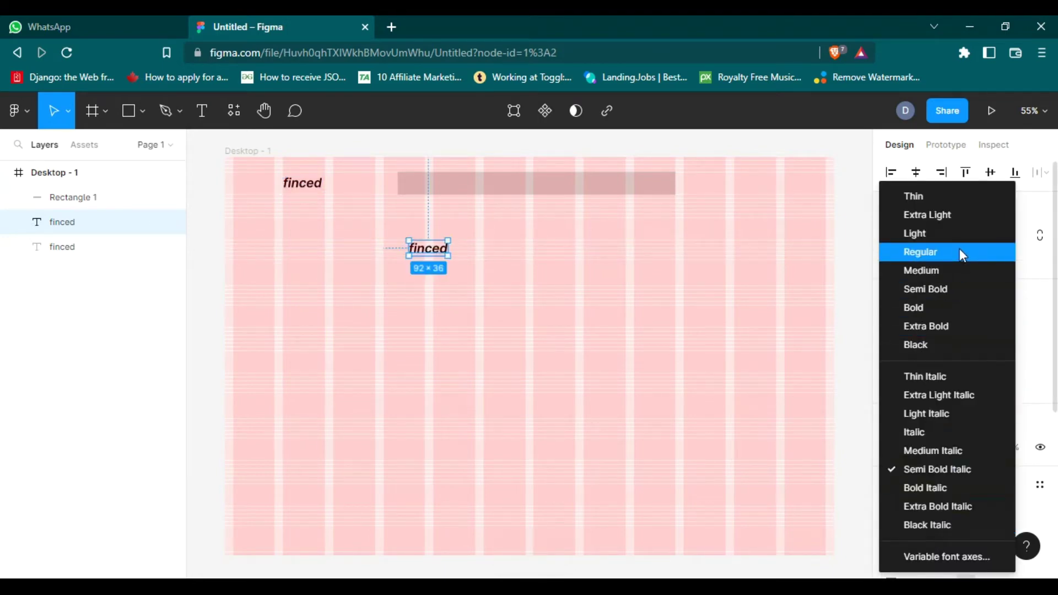
click(960, 252)
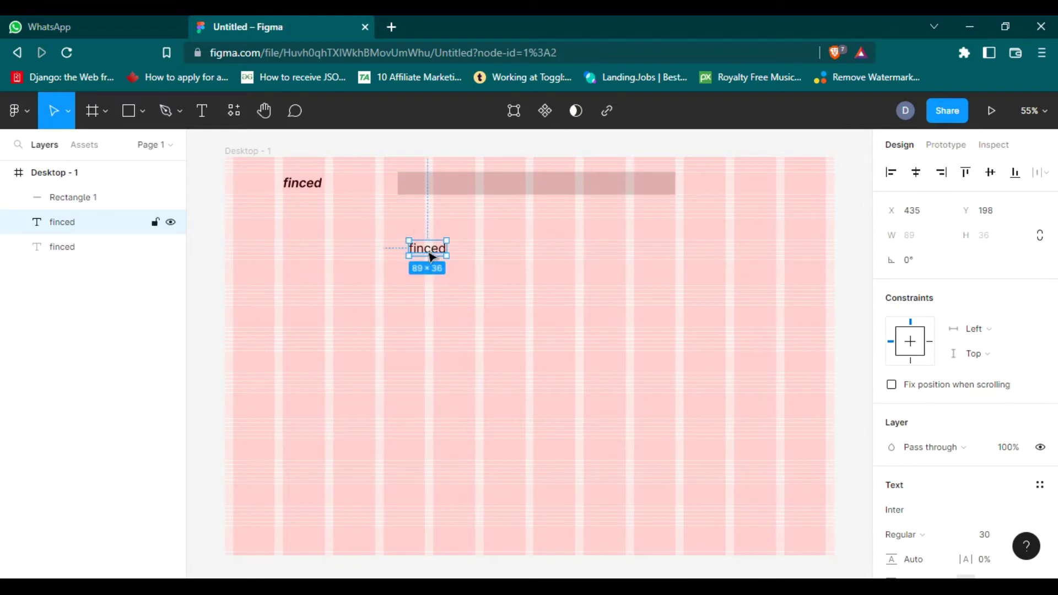
double_click(425, 252)
text(Home)
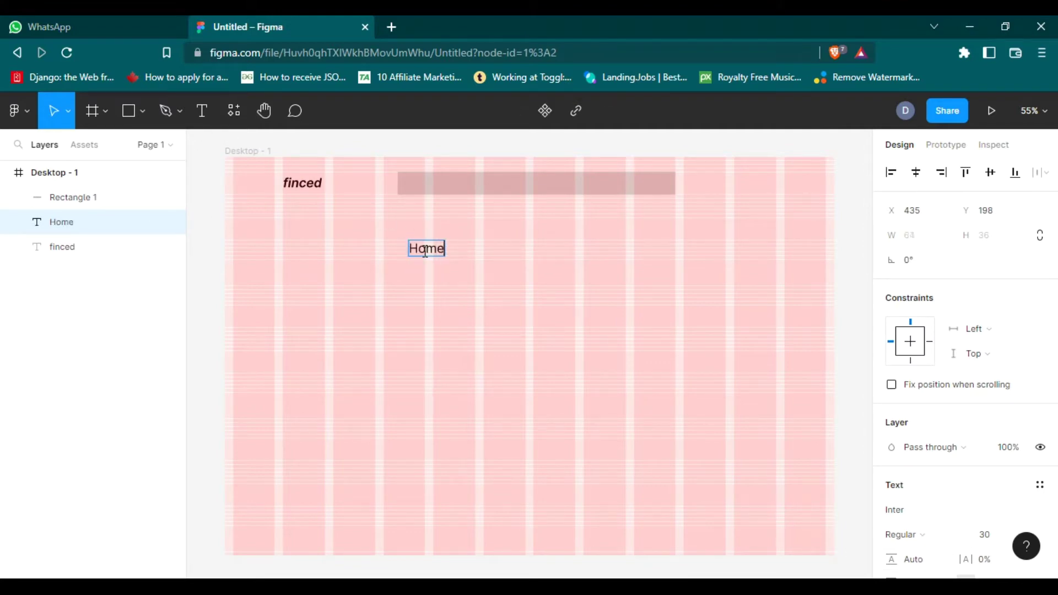
- Add an 'About' label to the right of Home
key(ctrl+v)
drag(428, 245, 478, 251)
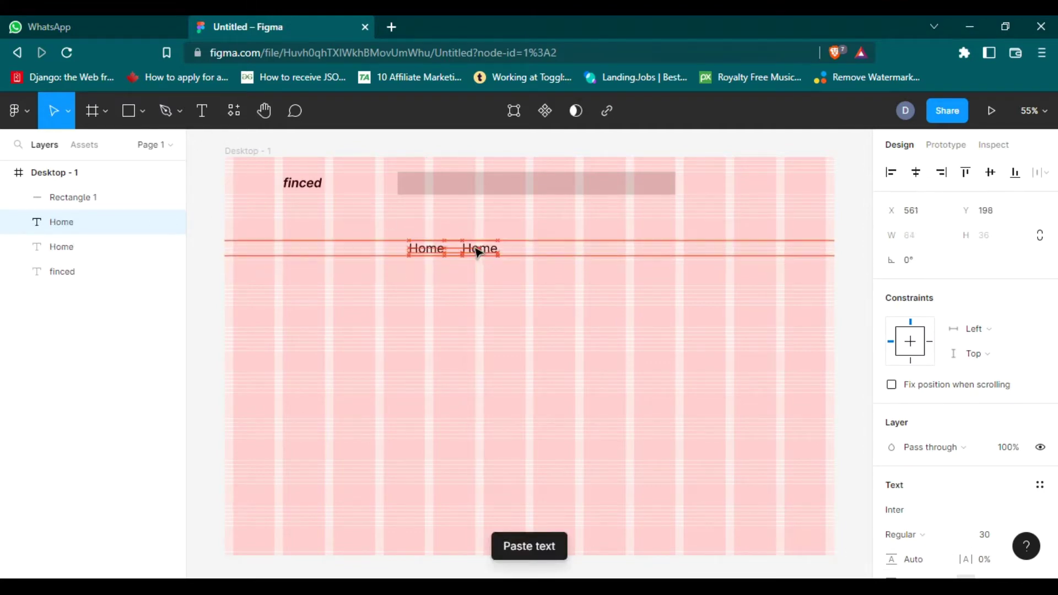
drag(478, 251, 487, 249)
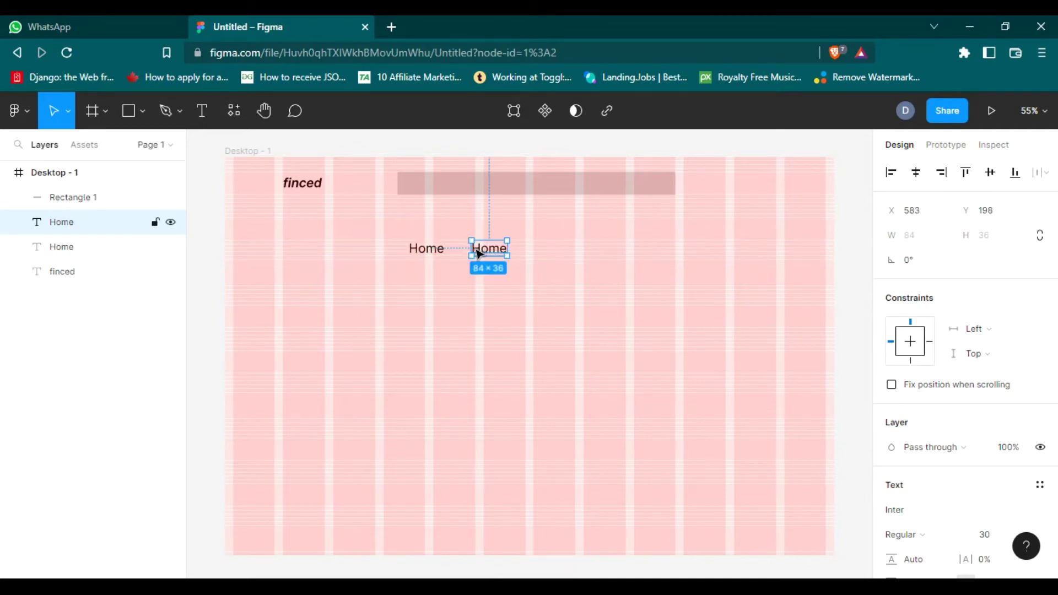
double_click(475, 248)
text(About)
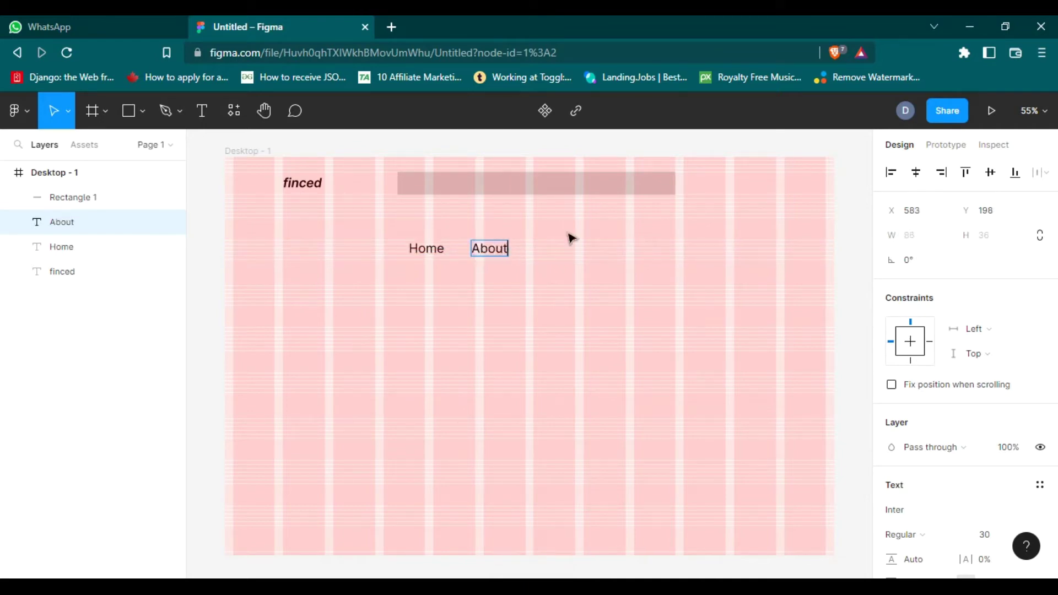
key(Escape)
- Add 'Price' and 'Download' labels continuing the row
key(ctrl+v)
mouse_move(421, 247)
mouse_down()
mouse_move(563, 253)
mouse_move(546, 252)
mouse_up()
double_click(547, 246)
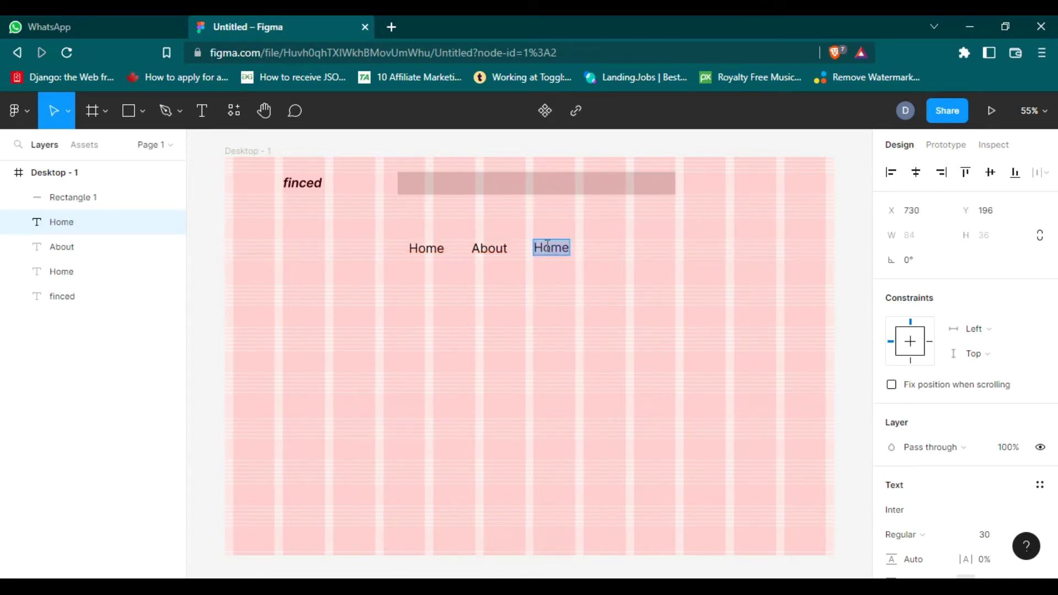
text(Price)
key(Escape)
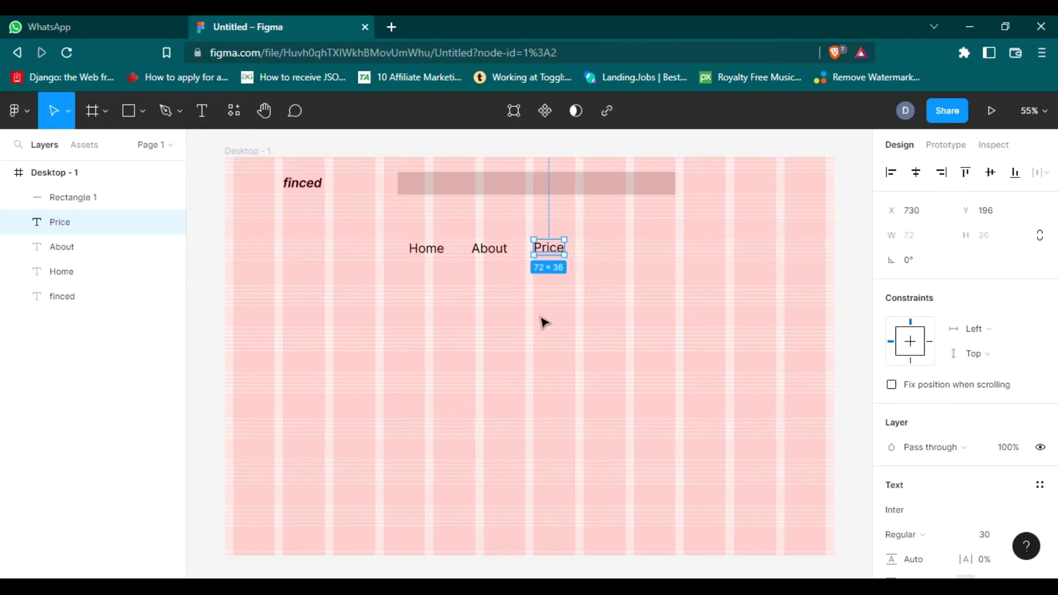
key(ctrl+v)
drag(434, 256, 610, 257)
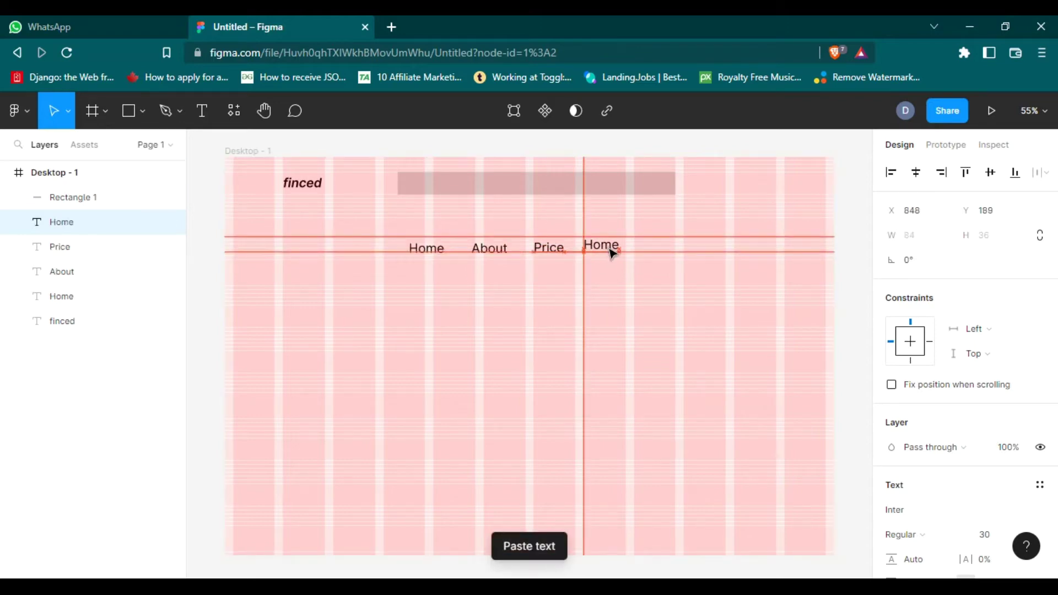
double_click(598, 249)
text(Download)
key(Escape)
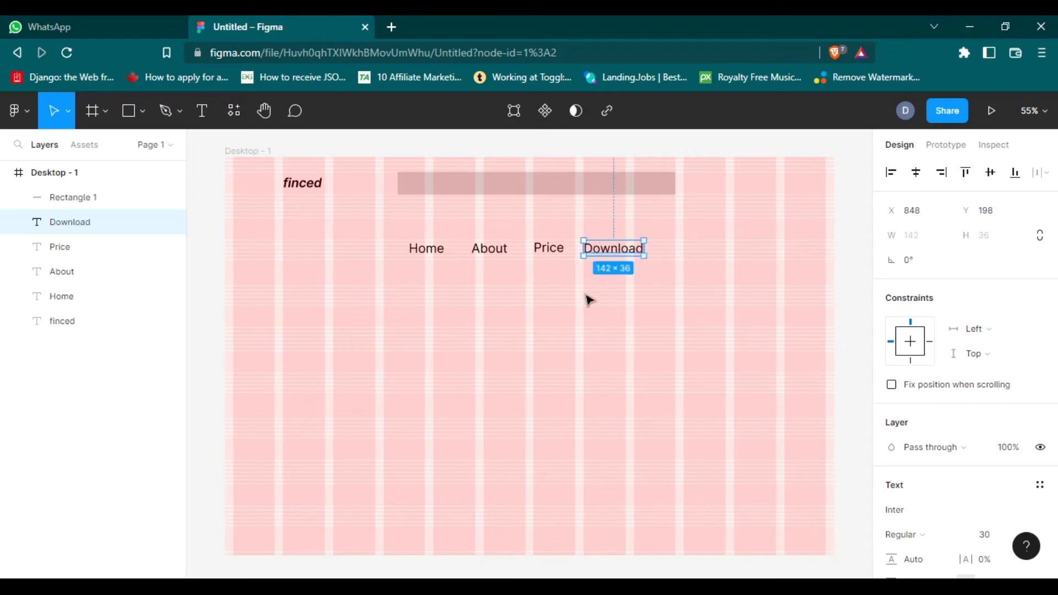
- Set all four nav labels to font size 25 and move them onto the header bar
drag(378, 208, 735, 283)
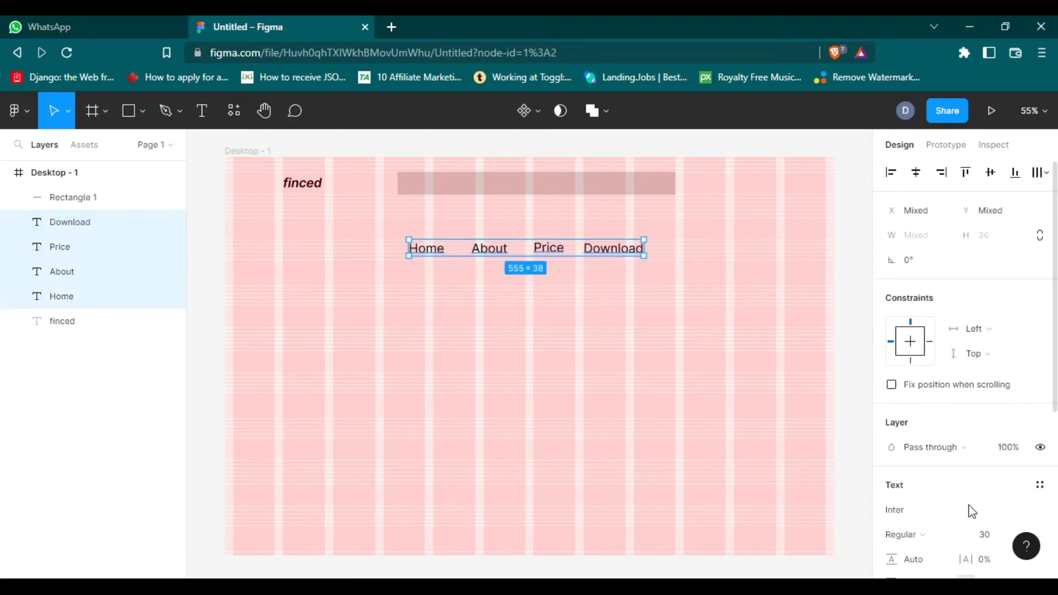
click(992, 540)
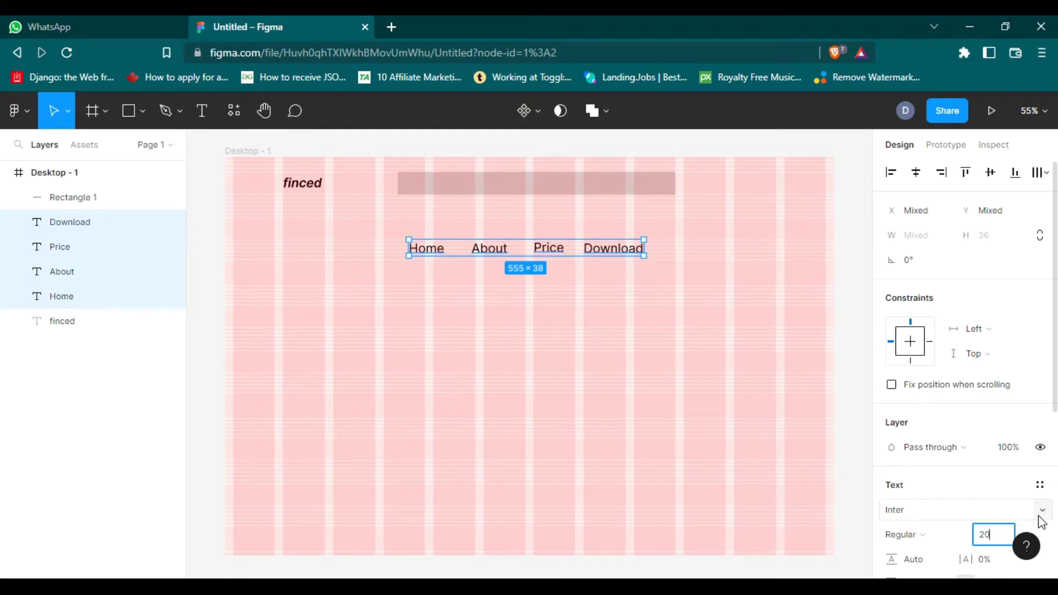
key(Return)
click(998, 540)
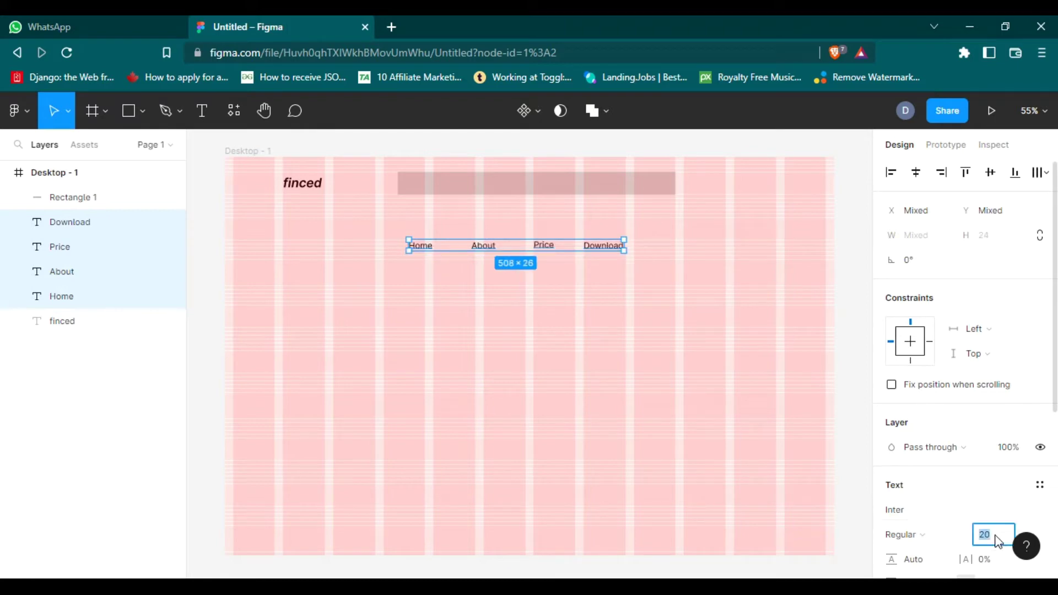
text(25)
key(Return)
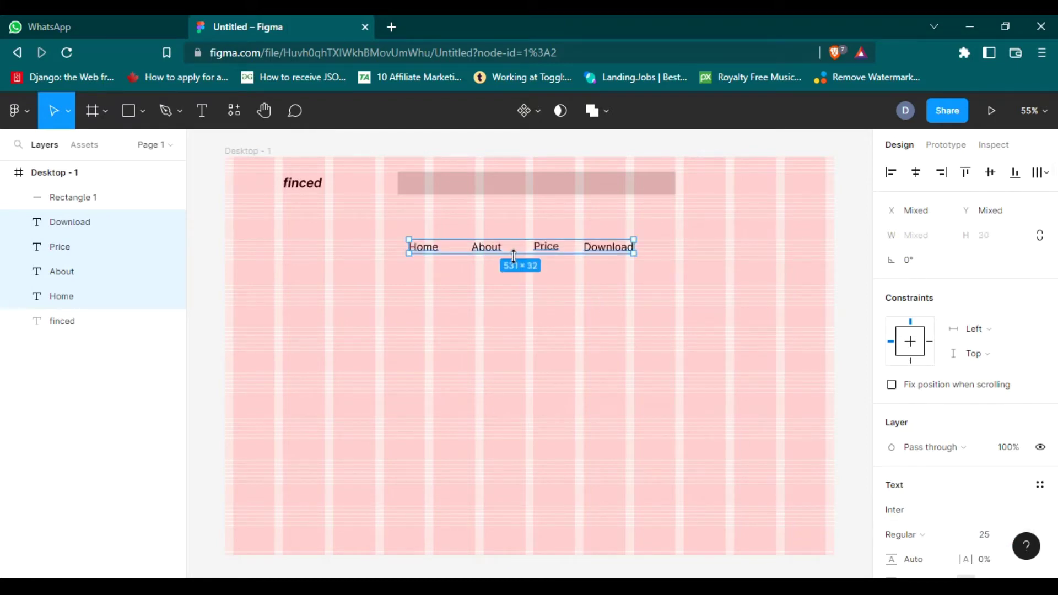
drag(488, 254, 508, 192)
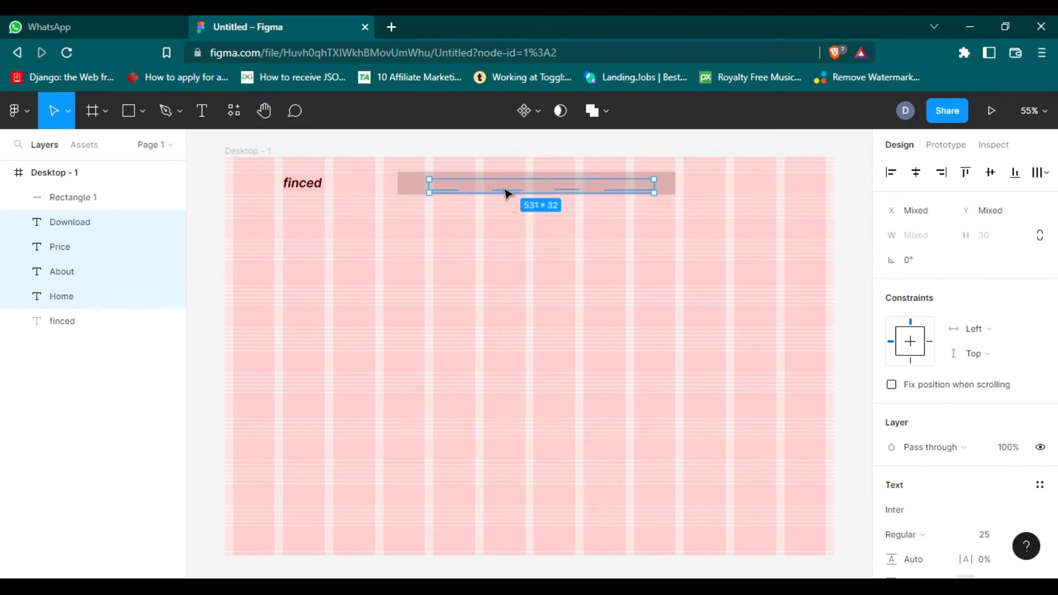
- Bring the nav labels in front of the grey bar
right_click(503, 189)
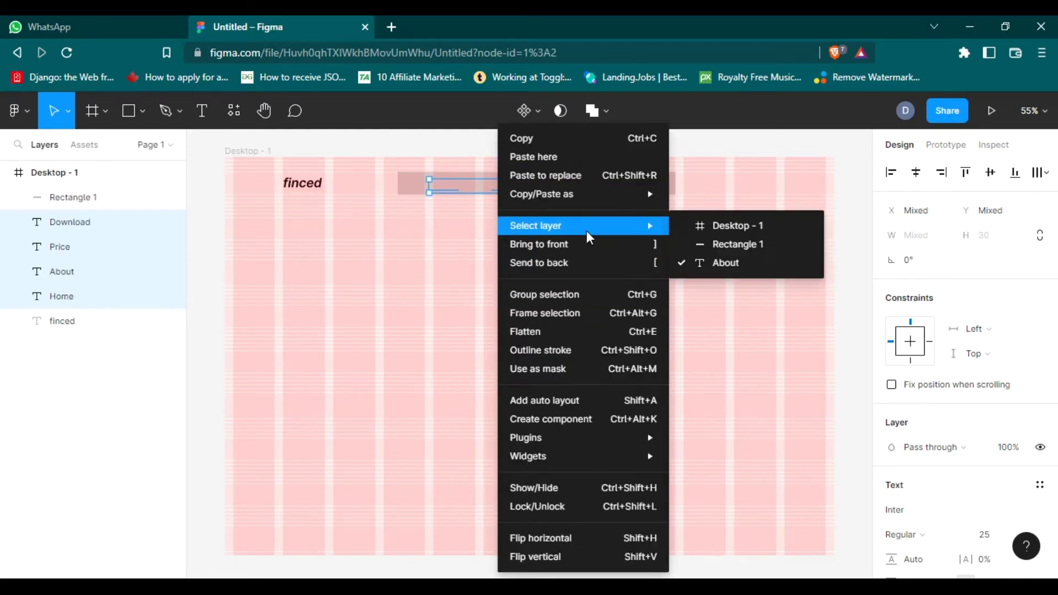
click(576, 246)
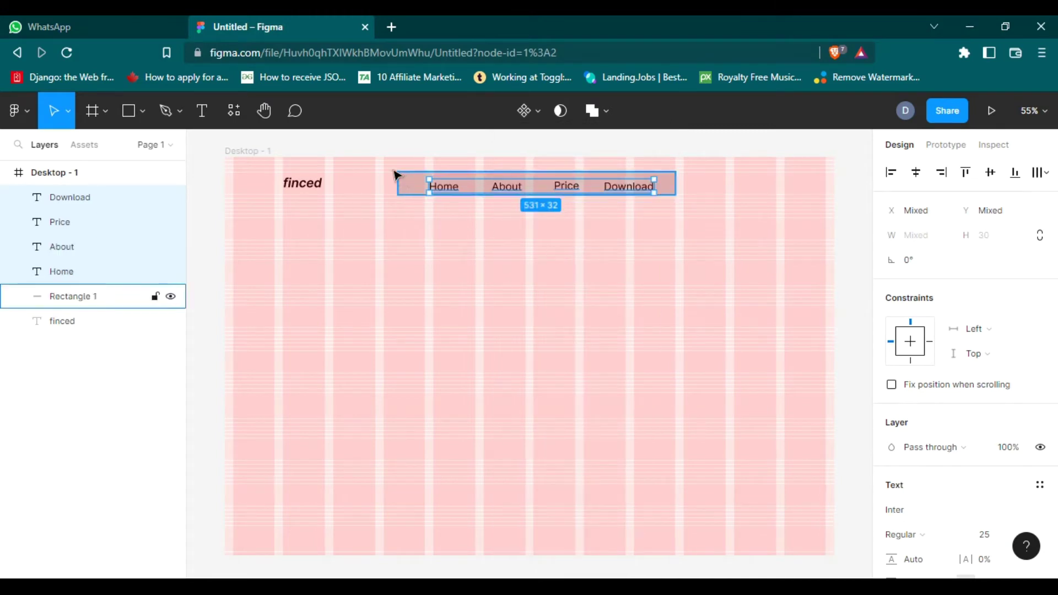
drag(379, 157, 743, 246)
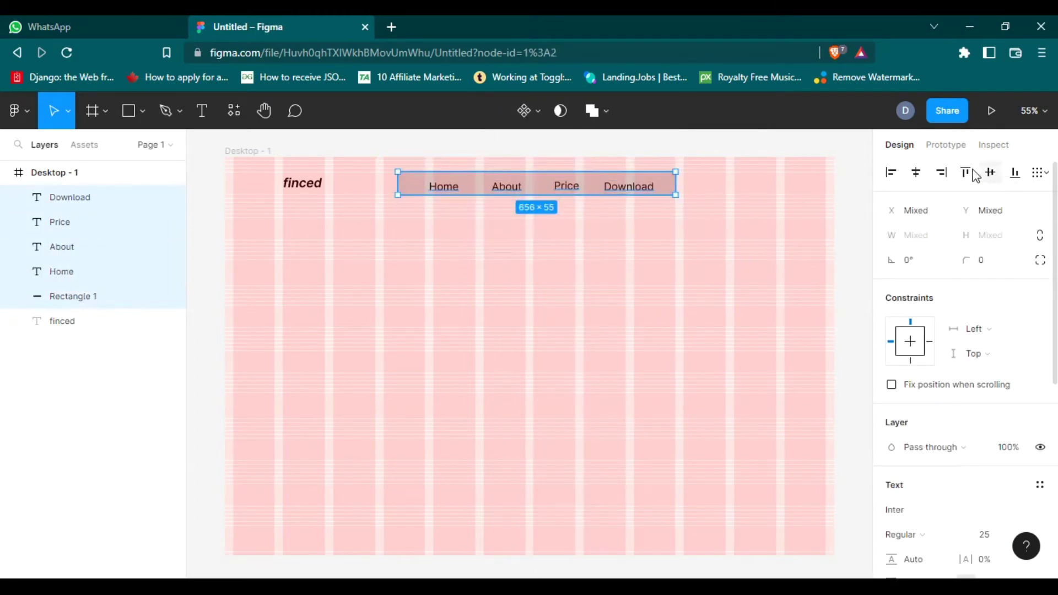
click(916, 173)
key(ctrl+z)
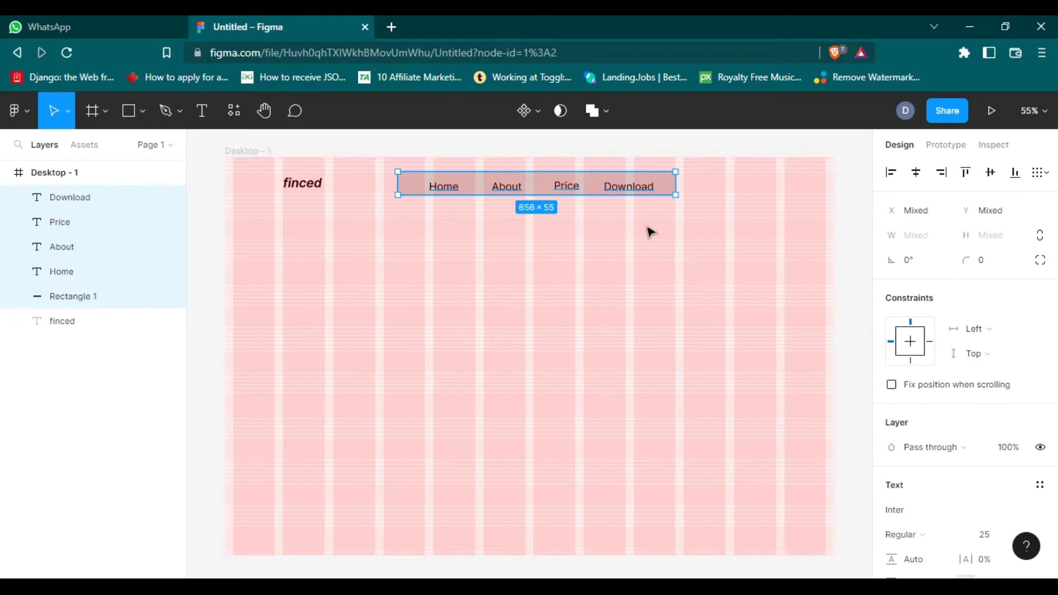
right_click(503, 184)
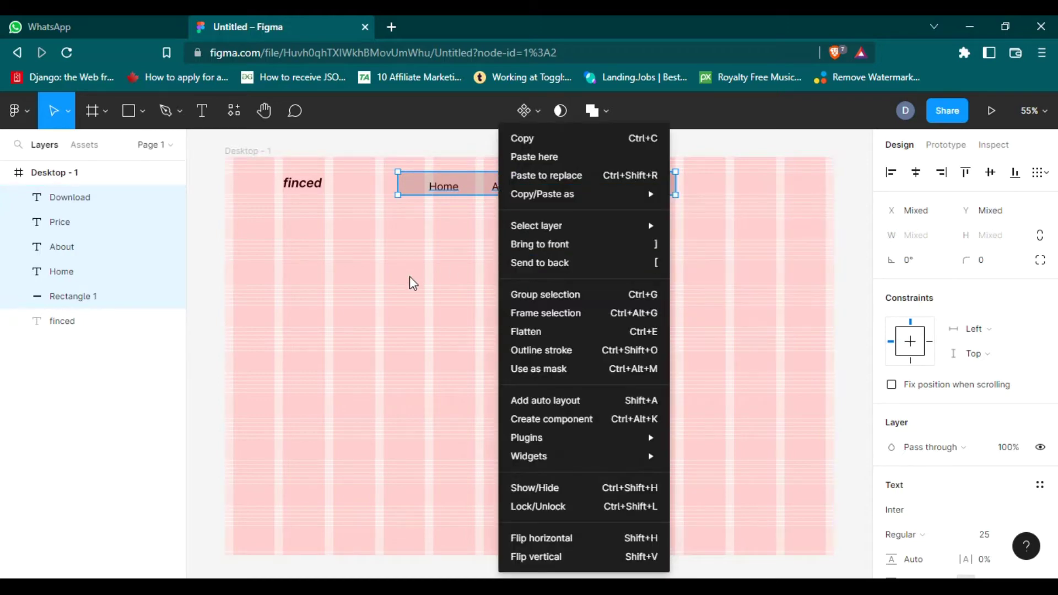
click(408, 276)
click(484, 322)
- Group the Home, About, Price and Download labels
click(450, 189)
shift+click(500, 188)
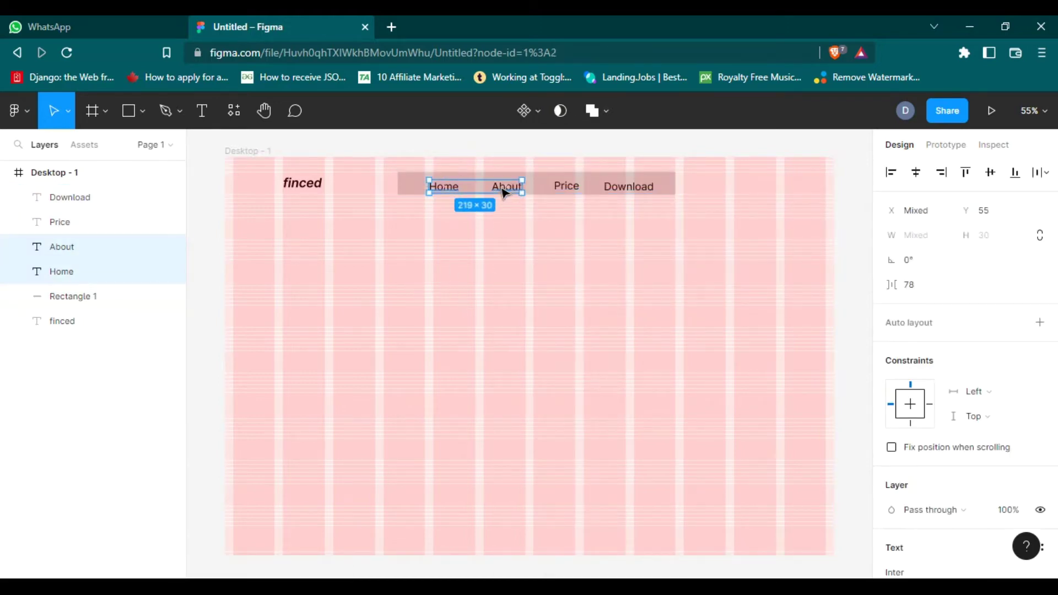
shift+click(573, 191)
shift+click(624, 187)
right_click(623, 186)
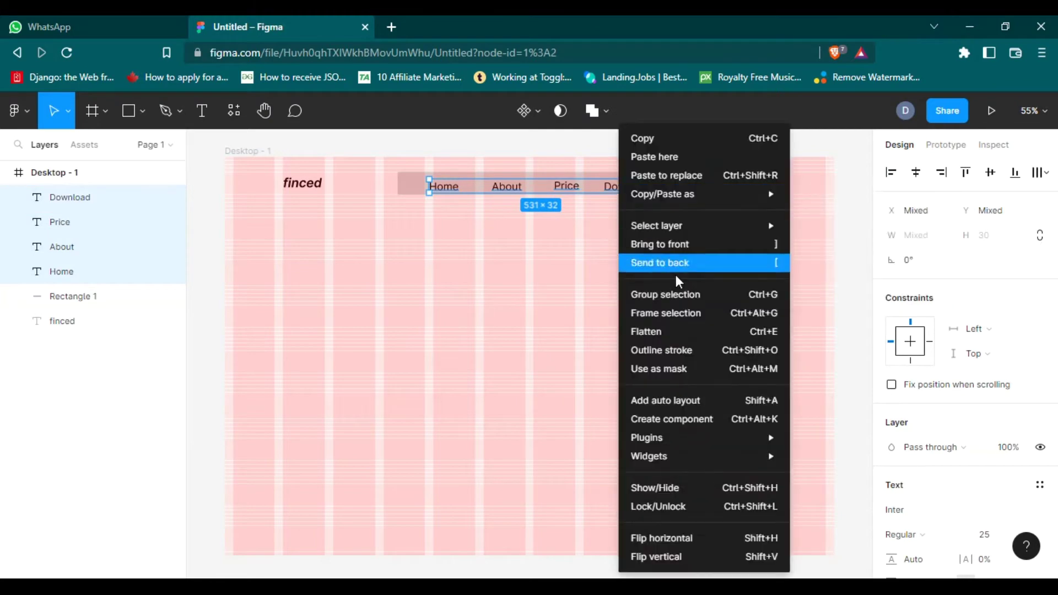
click(680, 294)
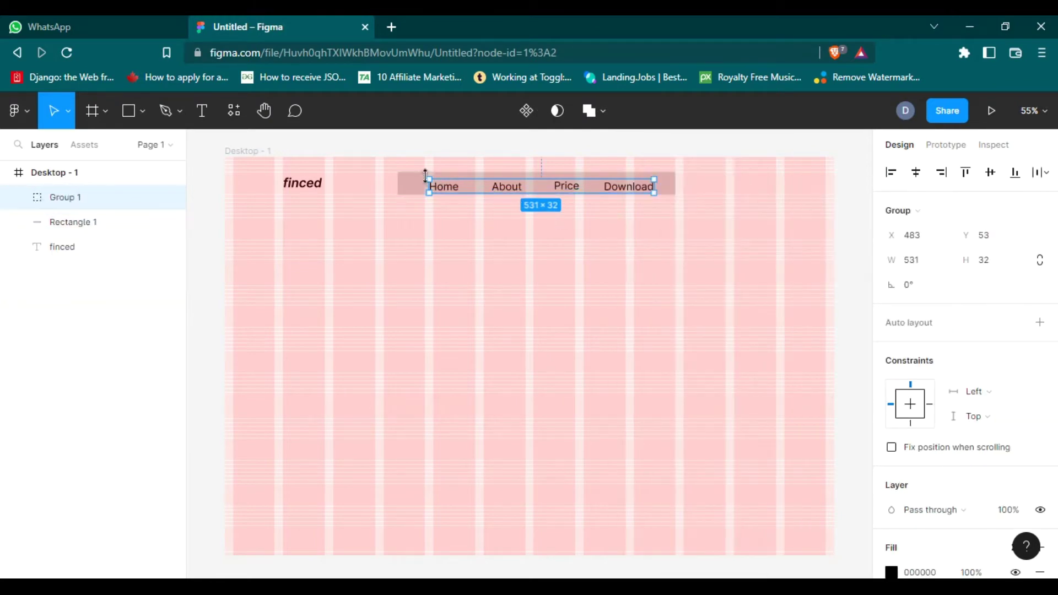
- Centre the label group vertically and horizontally within the header bar
shift+click(414, 190)
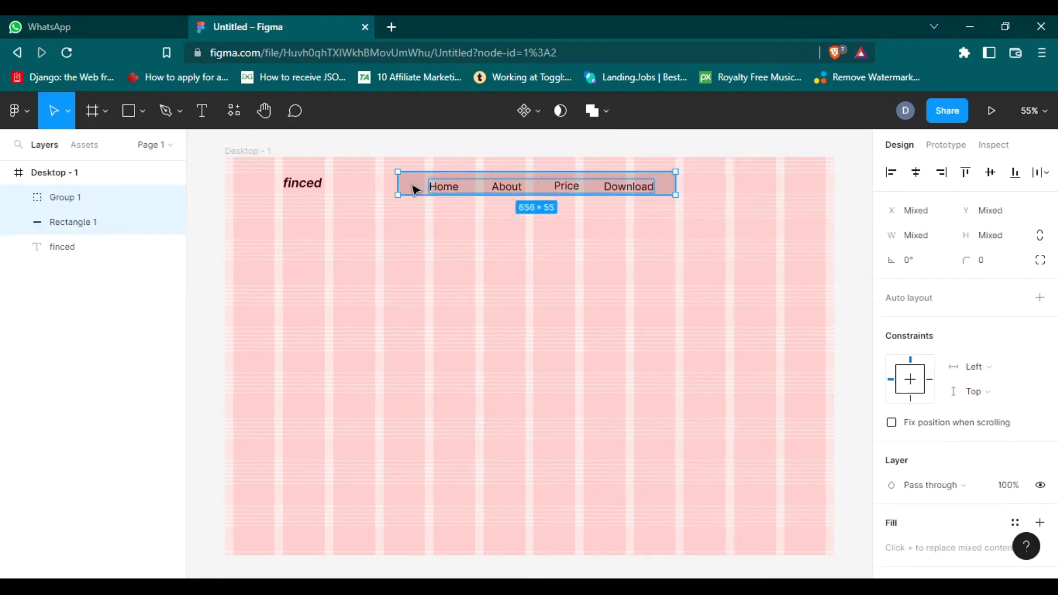
click(991, 175)
click(915, 174)
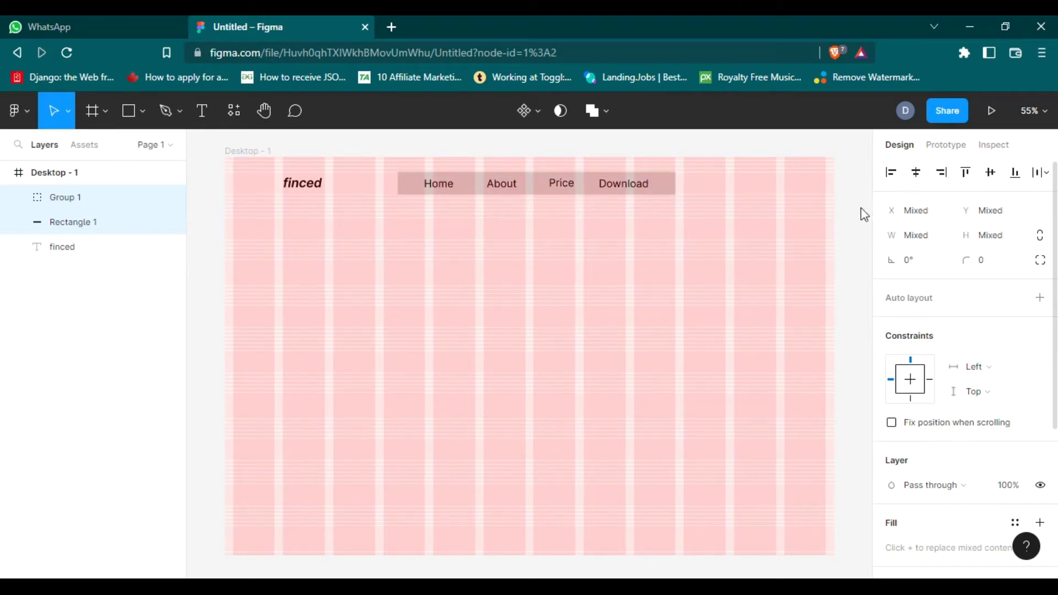
click(585, 273)
- Narrow the header bar slightly and set its fill opacity to 0%
click(663, 188)
drag(675, 184, 665, 184)
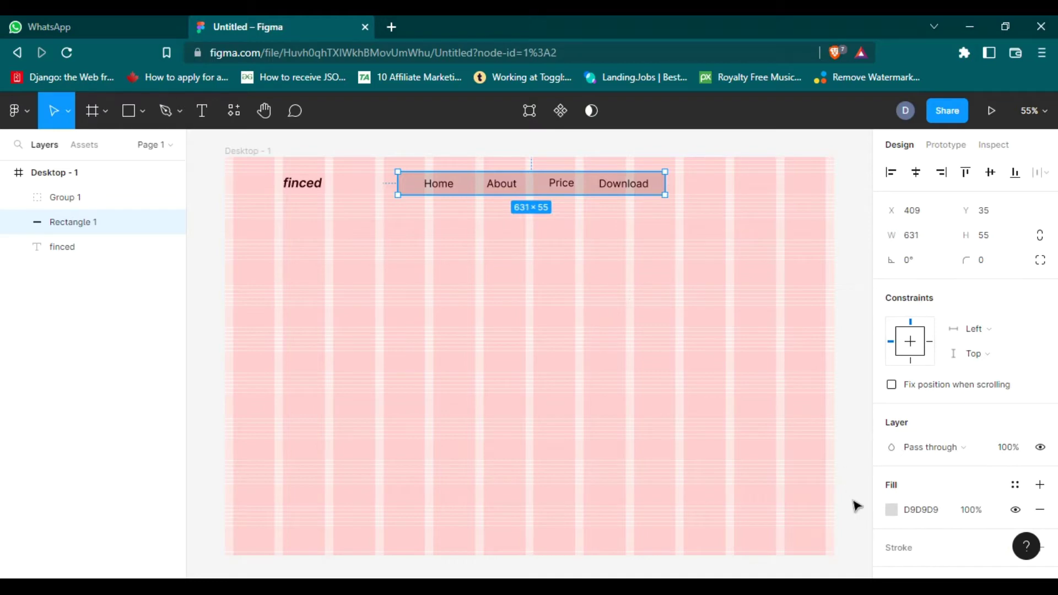
click(891, 509)
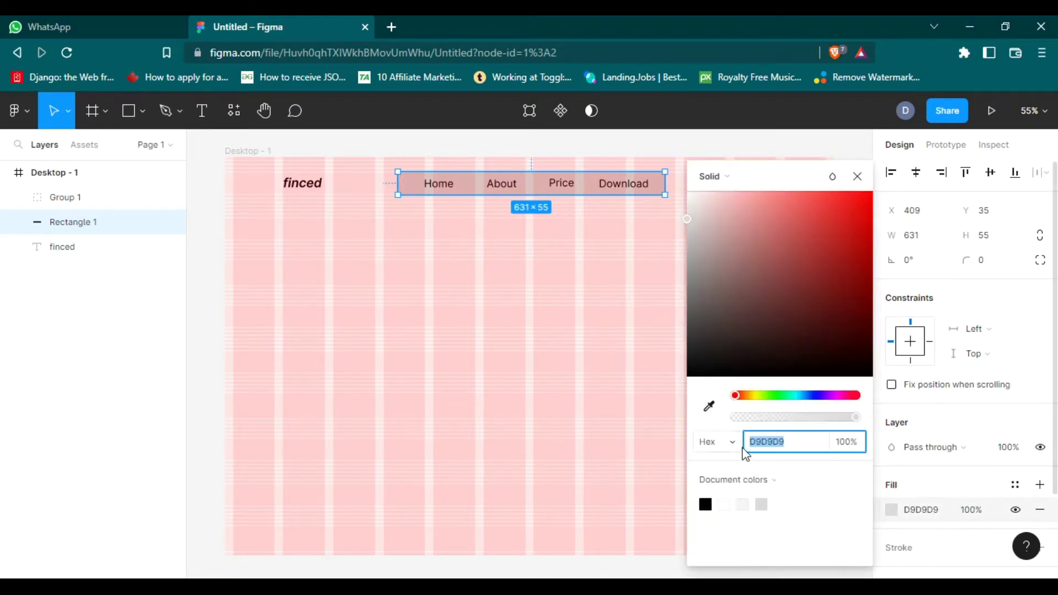
drag(853, 420, 673, 421)
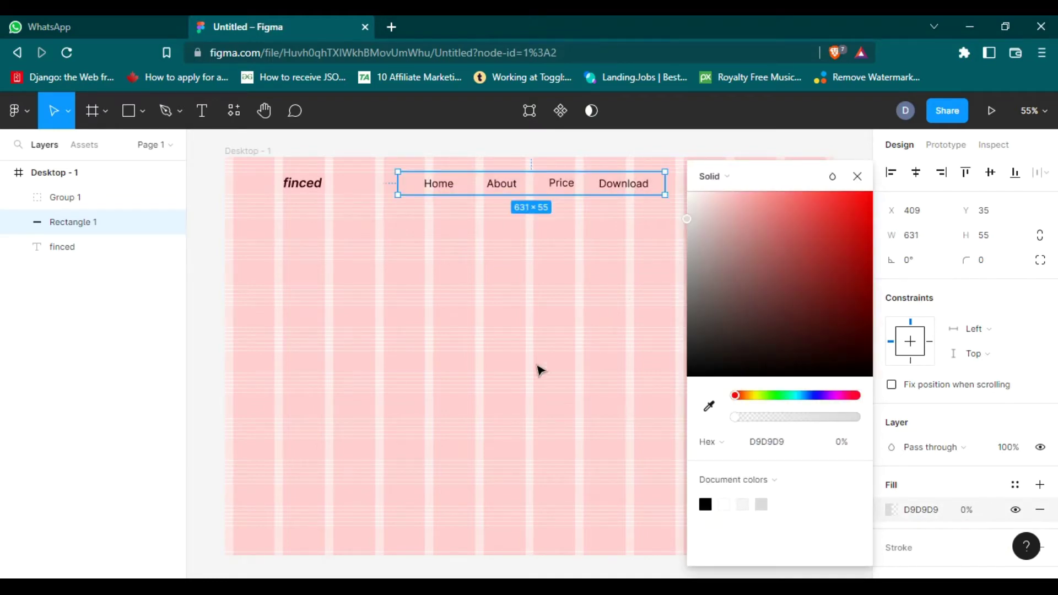
click(567, 395)
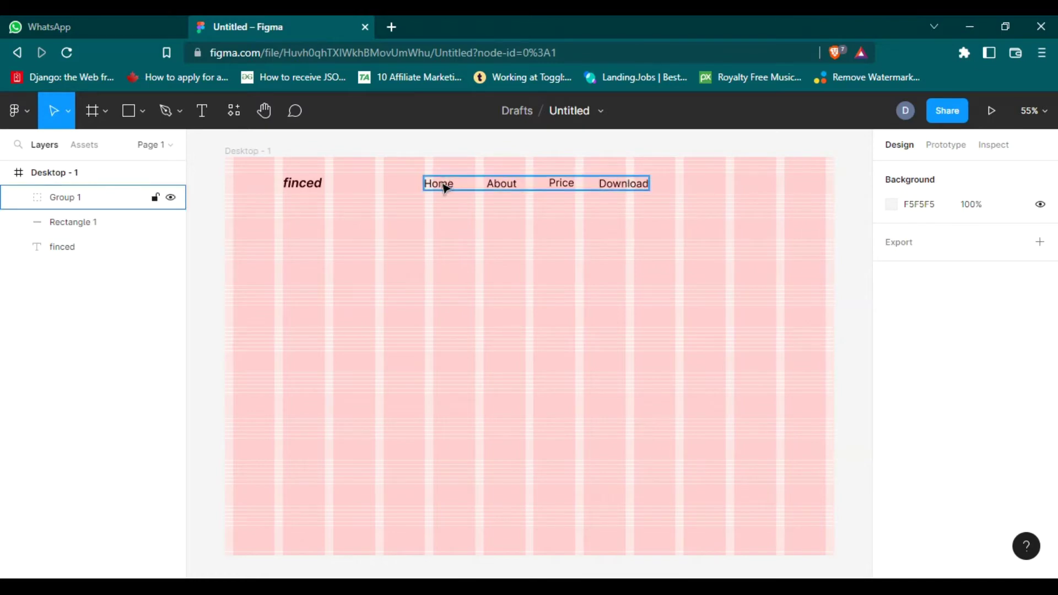
click(133, 104)
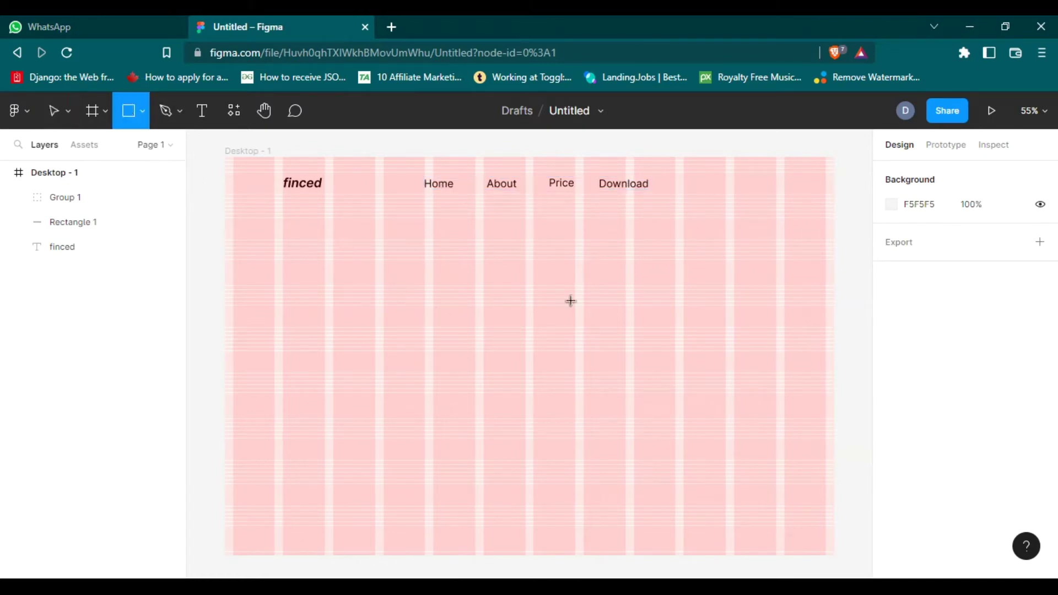
- Draw a 219×81 rectangle with corner radius 11
drag(449, 278, 624, 336)
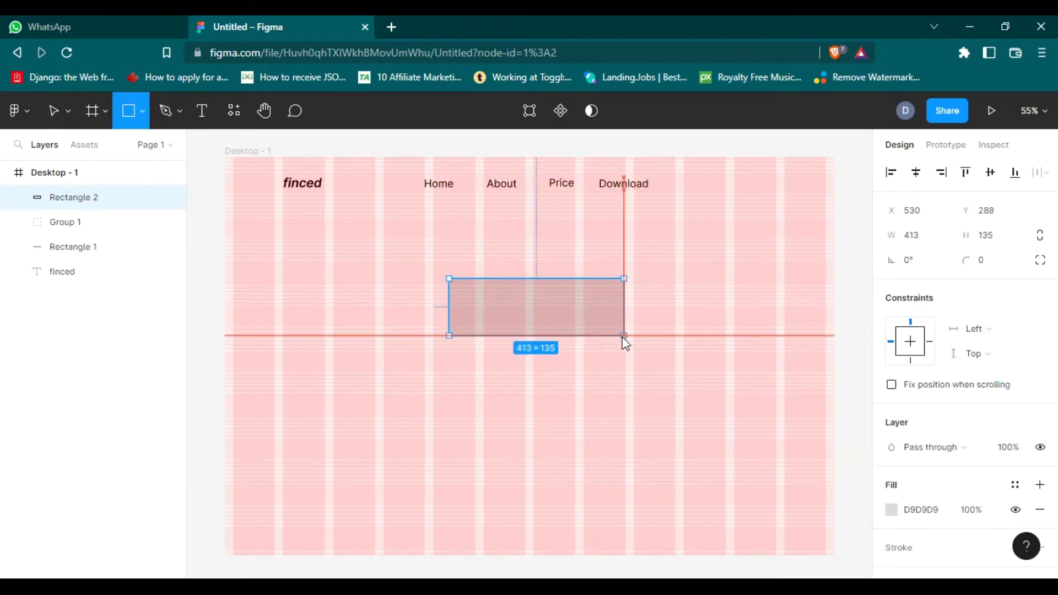
drag(623, 339, 541, 320)
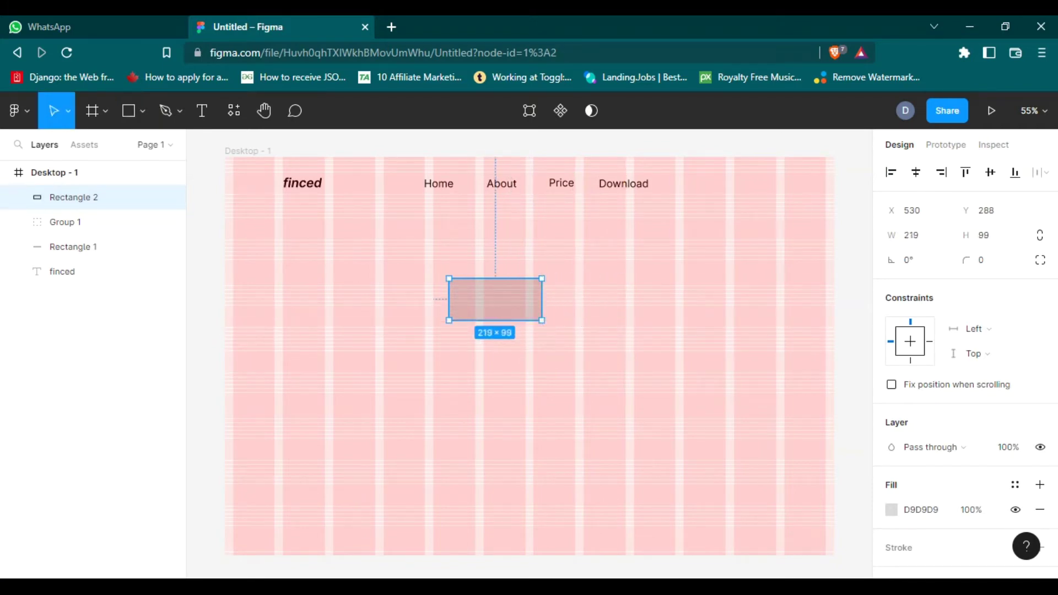
drag(962, 260, 983, 270)
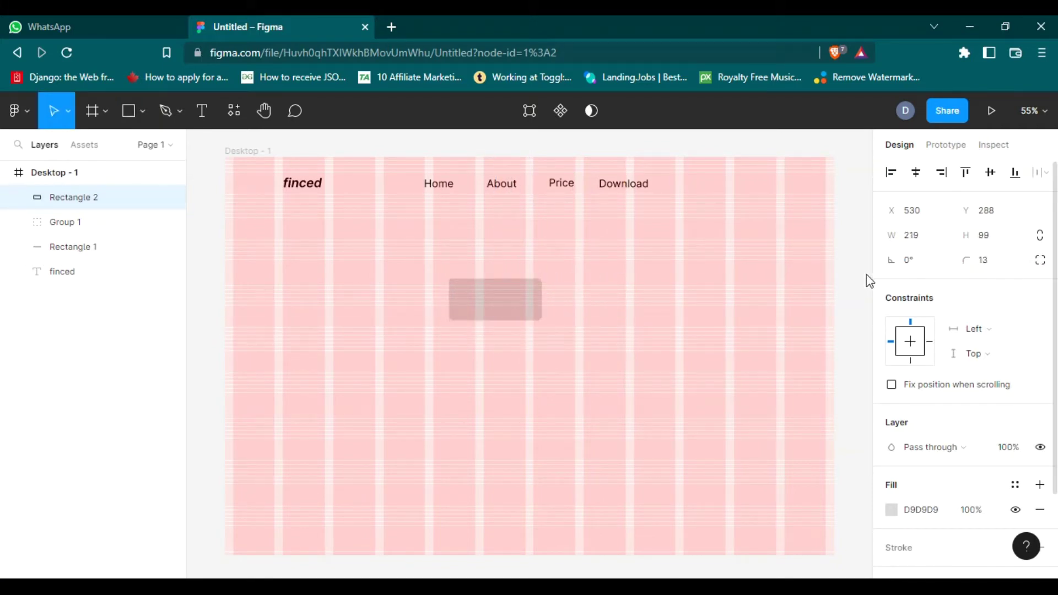
drag(958, 260, 961, 261)
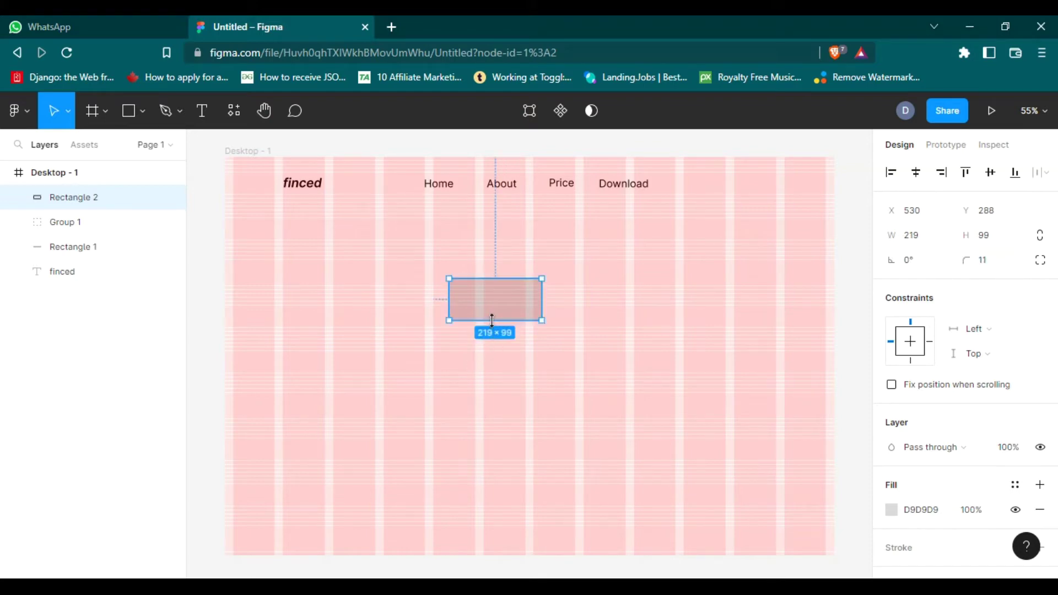
drag(492, 320, 492, 312)
- Fill the rectangle black and place it beside Download in the header
click(891, 510)
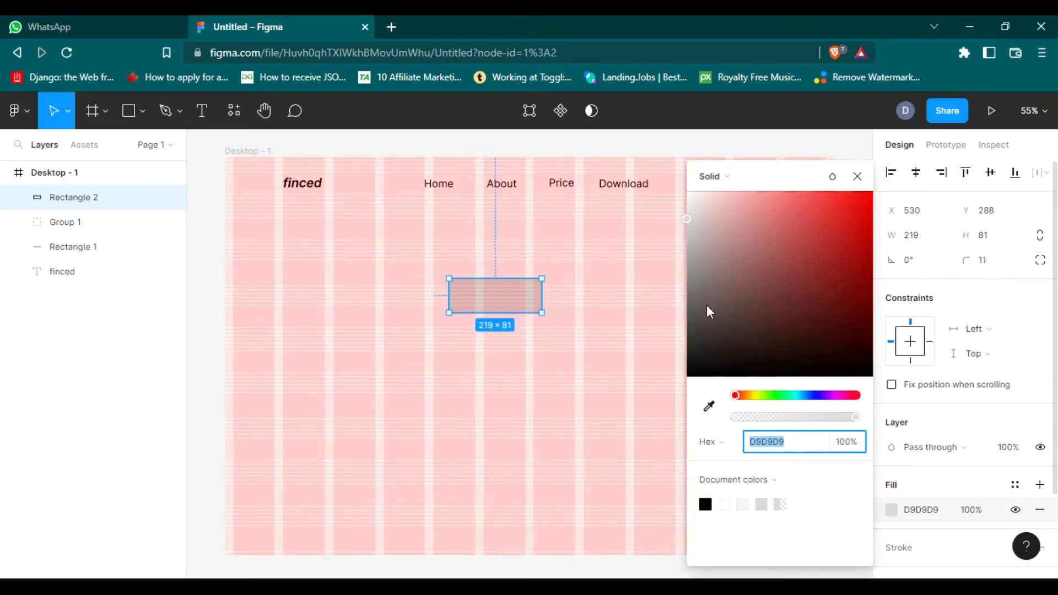
drag(708, 311, 677, 391)
click(687, 397)
click(496, 296)
drag(505, 291, 745, 201)
drag(753, 190, 730, 185)
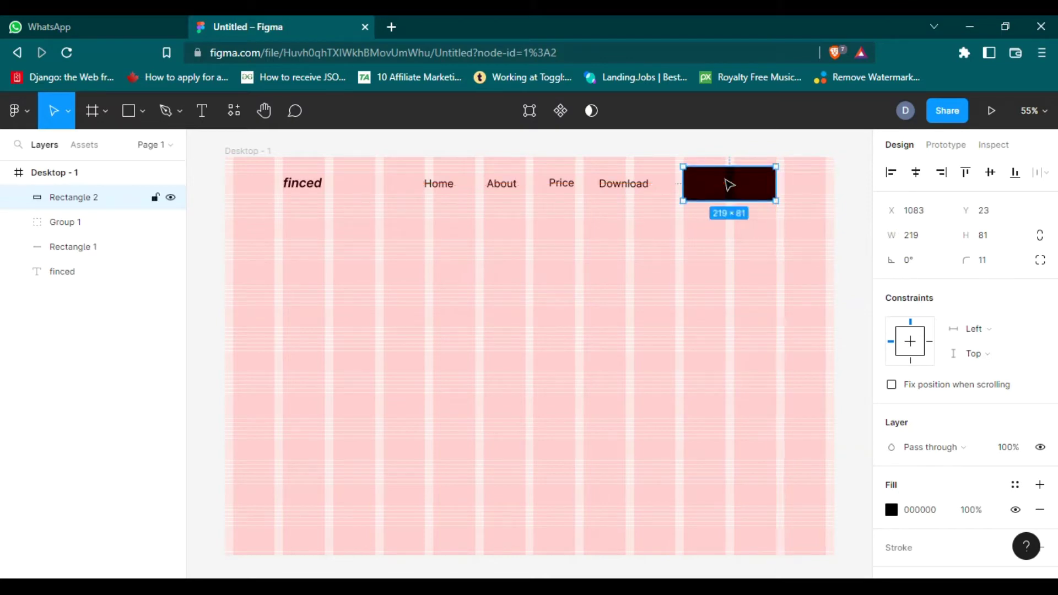
click(549, 305)
- Ungroup the nav links into separate text layers
click(432, 184)
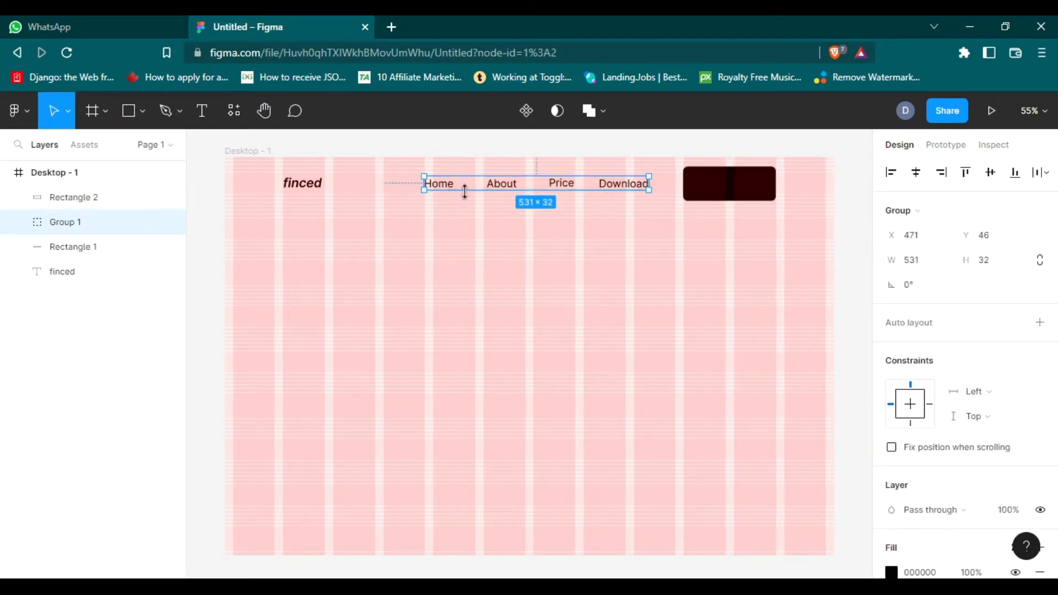
right_click(451, 190)
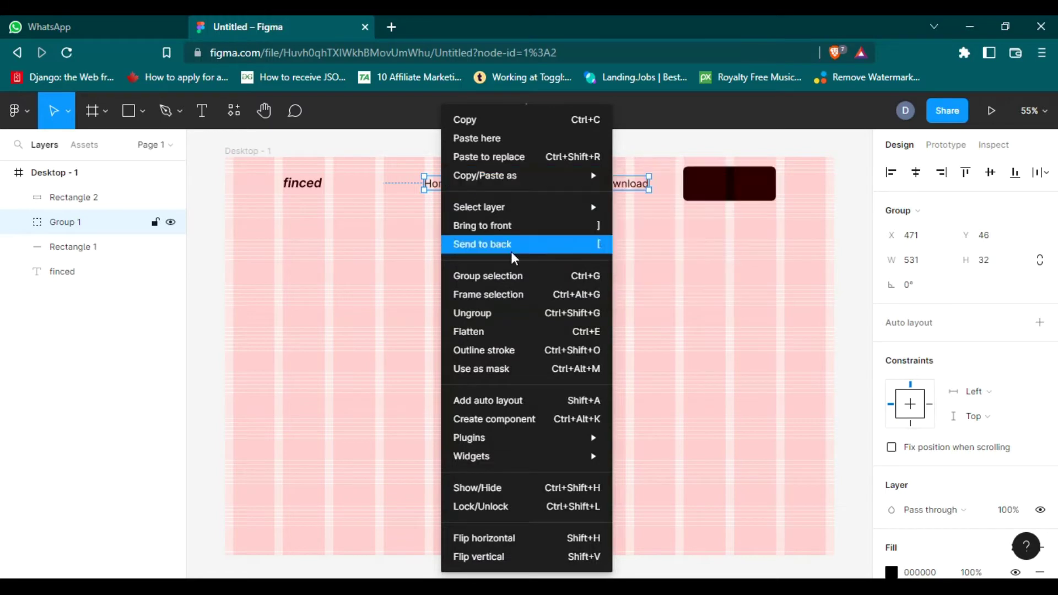
click(511, 275)
click(419, 282)
click(451, 185)
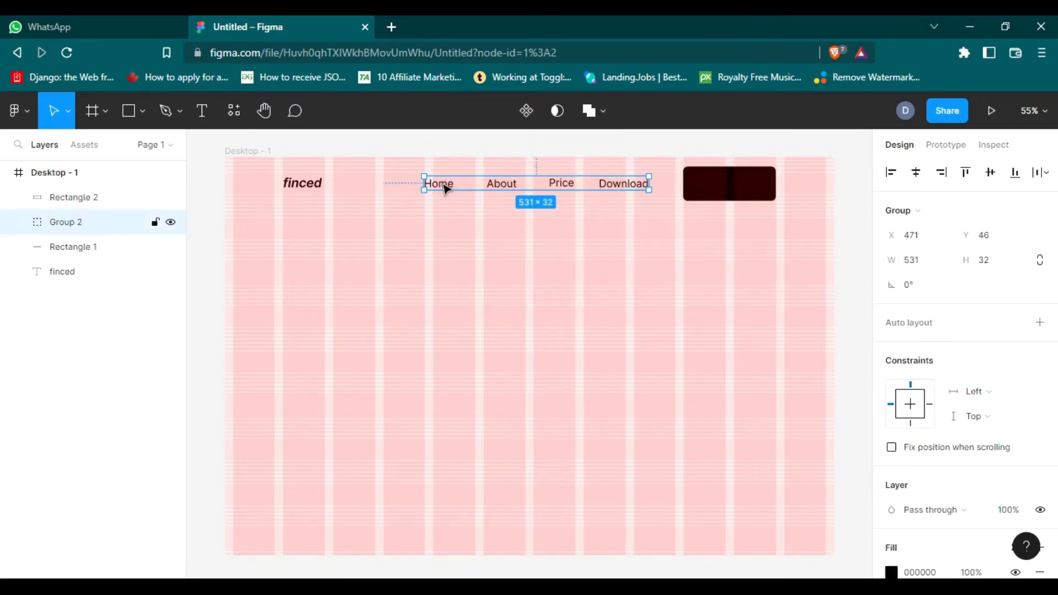
click(510, 227)
right_click(498, 190)
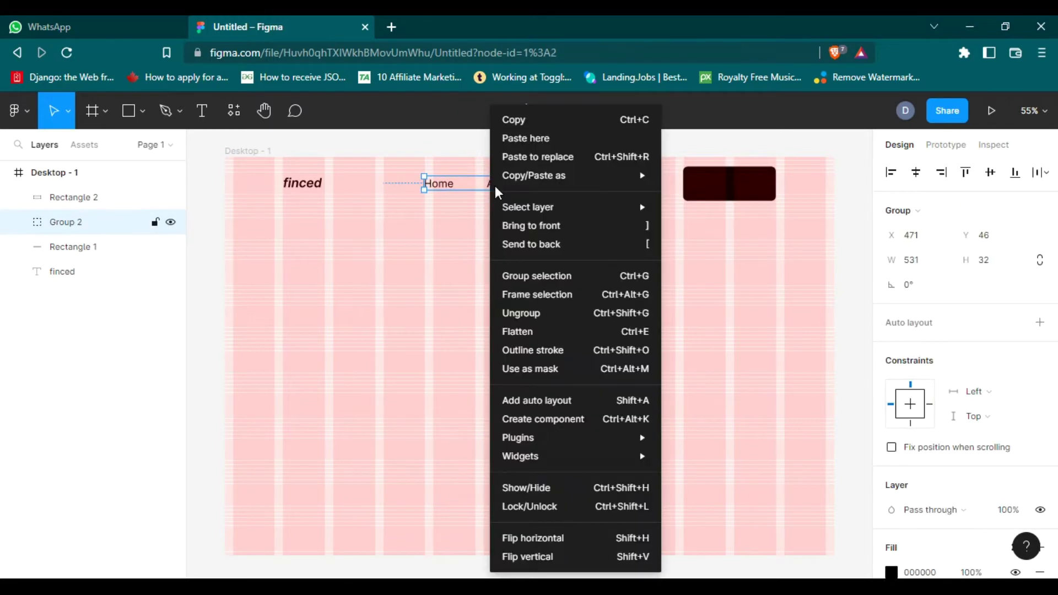
click(533, 313)
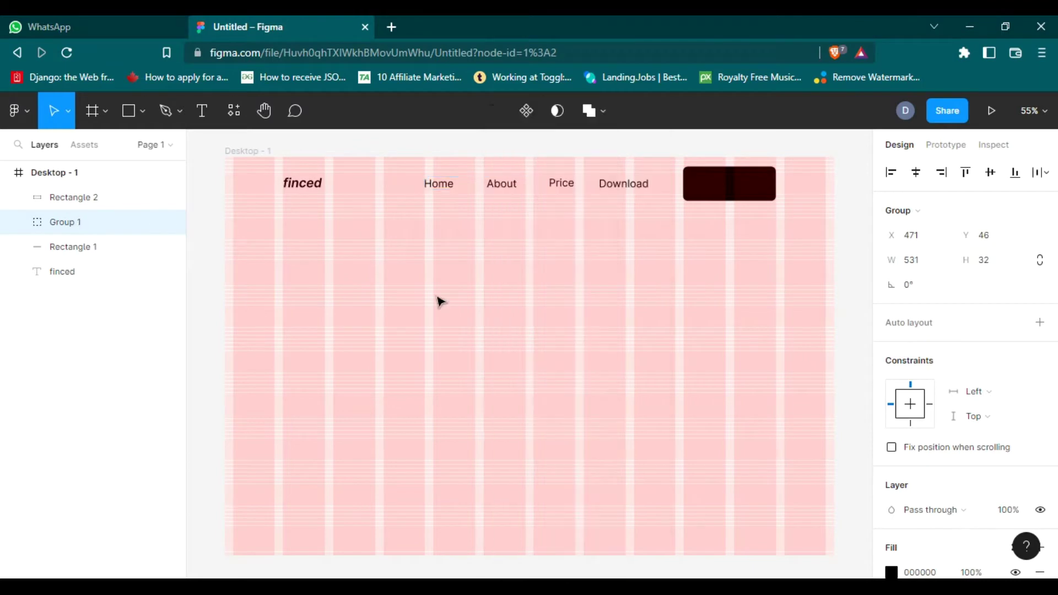
click(504, 188)
right_click(505, 190)
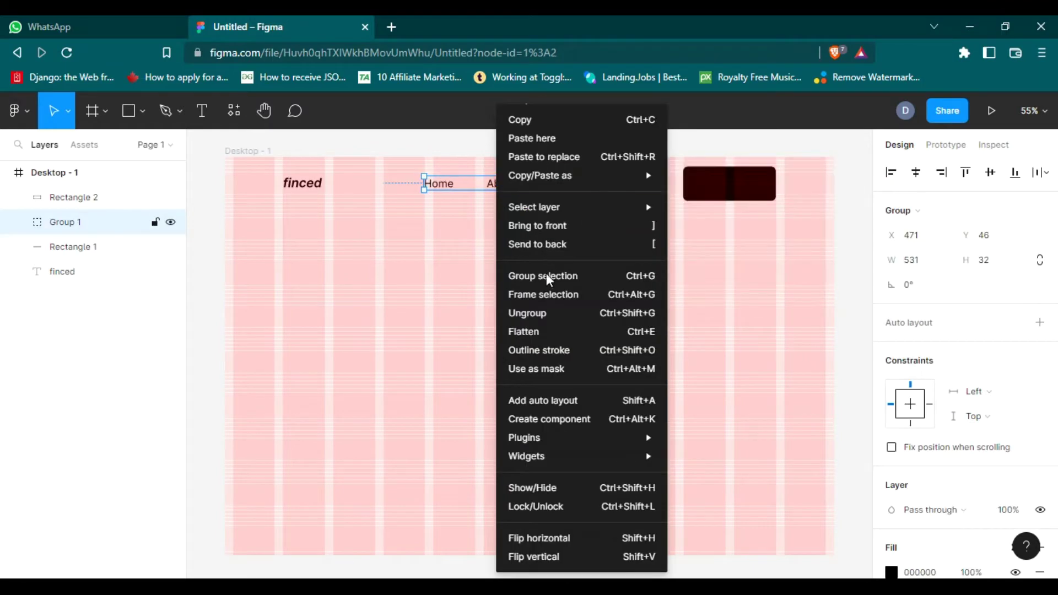
click(541, 314)
click(430, 326)
- Paste a copy of About onto the black button and bring it to front
click(493, 187)
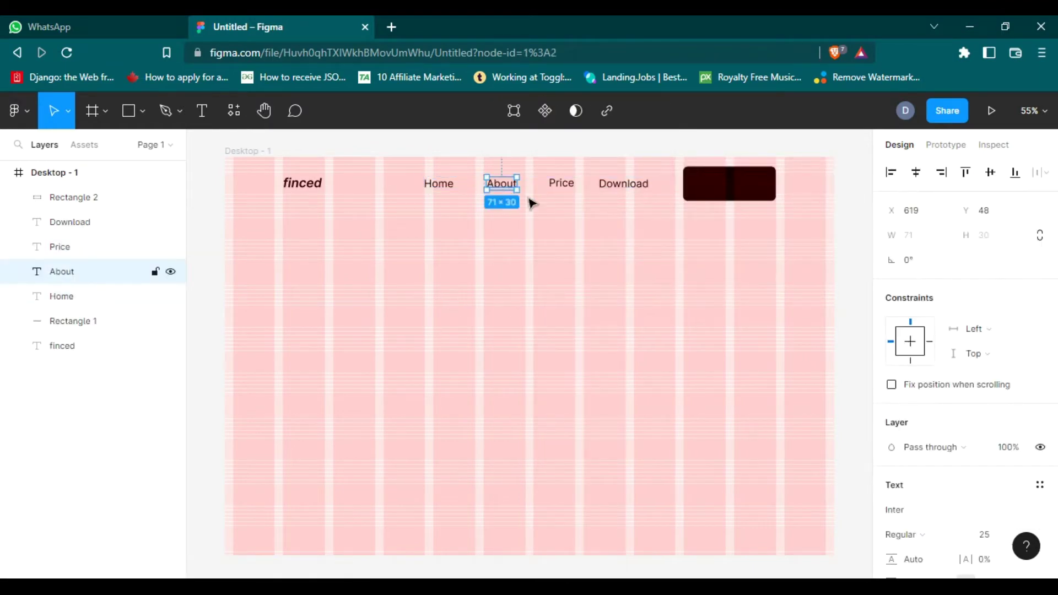
key(ctrl+v)
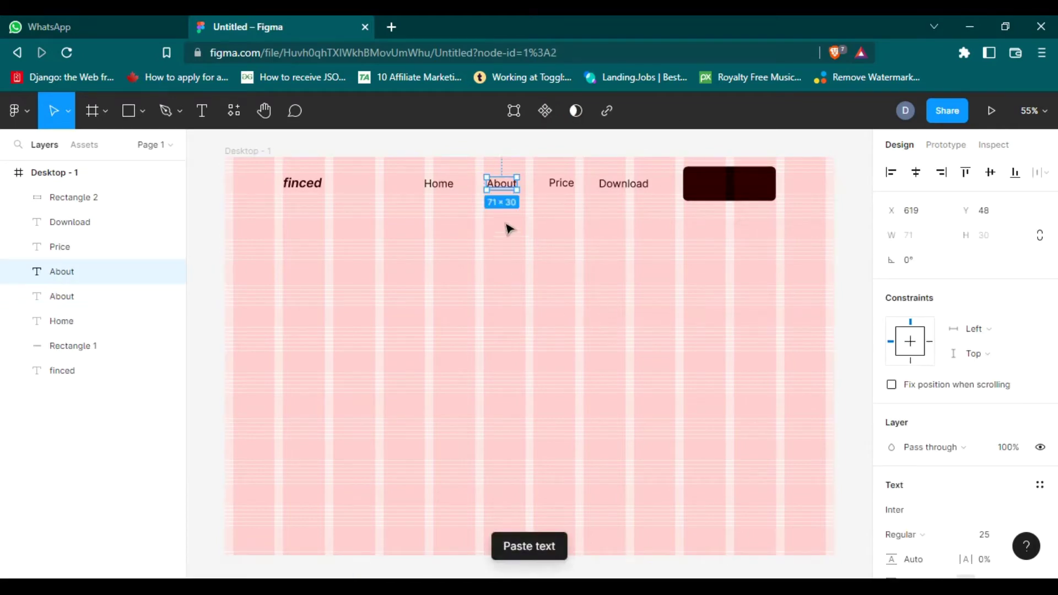
drag(503, 184, 730, 187)
right_click(729, 188)
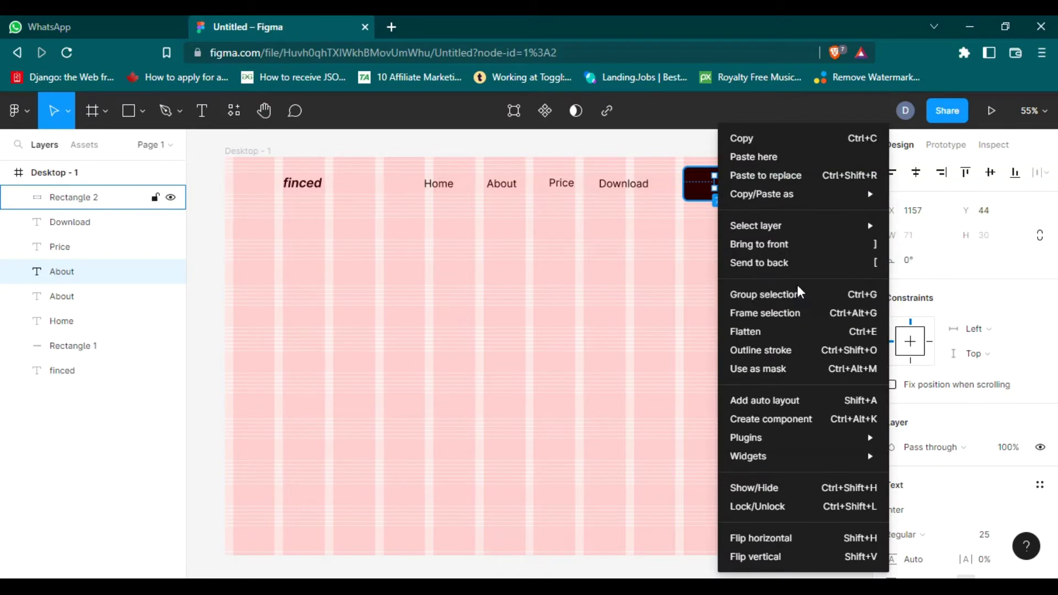
click(800, 243)
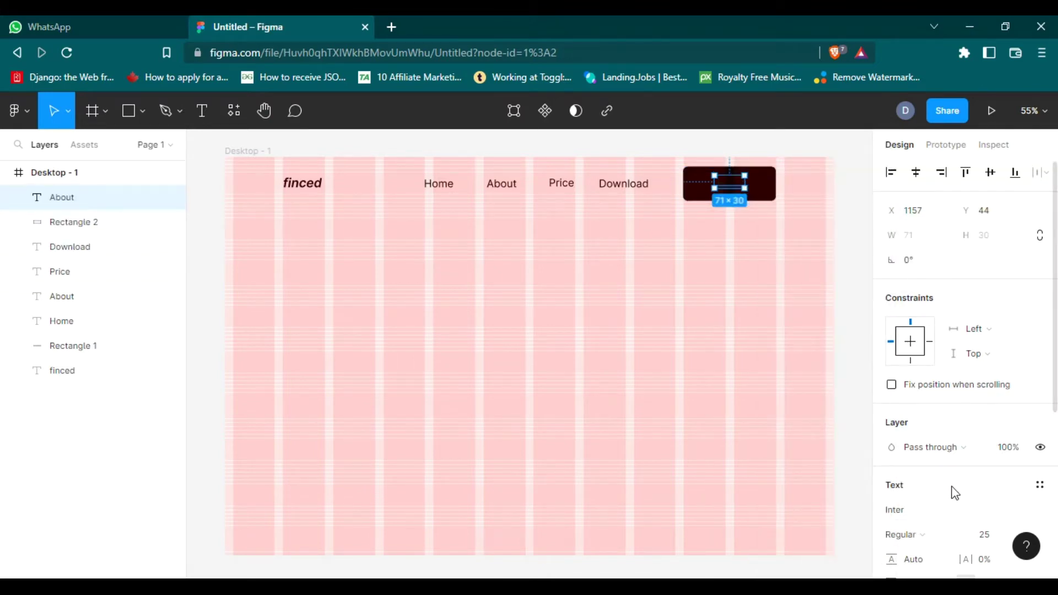
- Change the About copy's text fill to white (FFFCFC)
scroll(955, 493, down, 2)
scroll(951, 484, down, 3)
scroll(951, 489, down, 1)
click(891, 406)
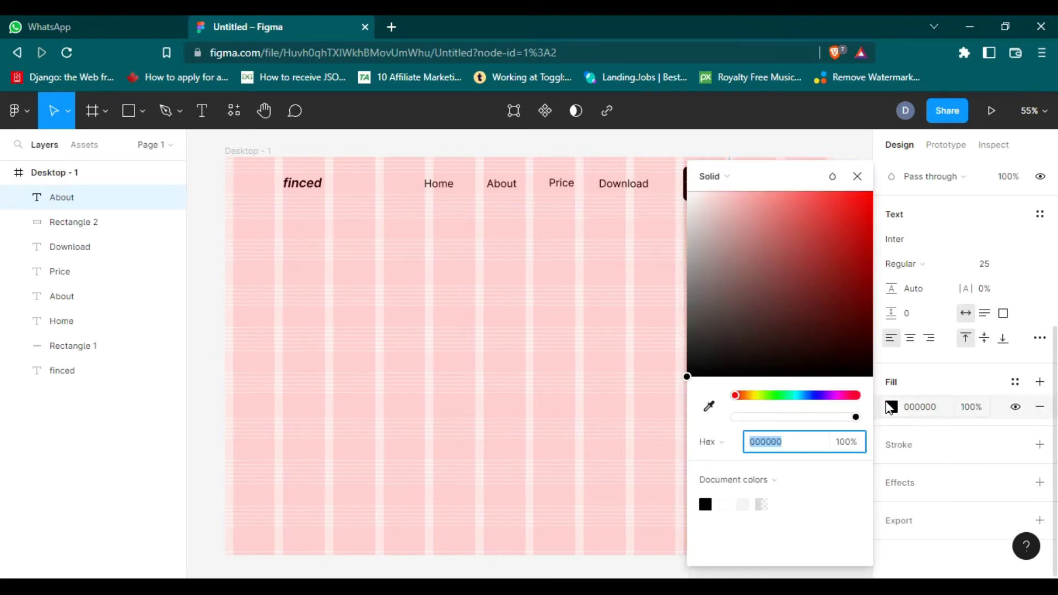
drag(681, 193, 686, 191)
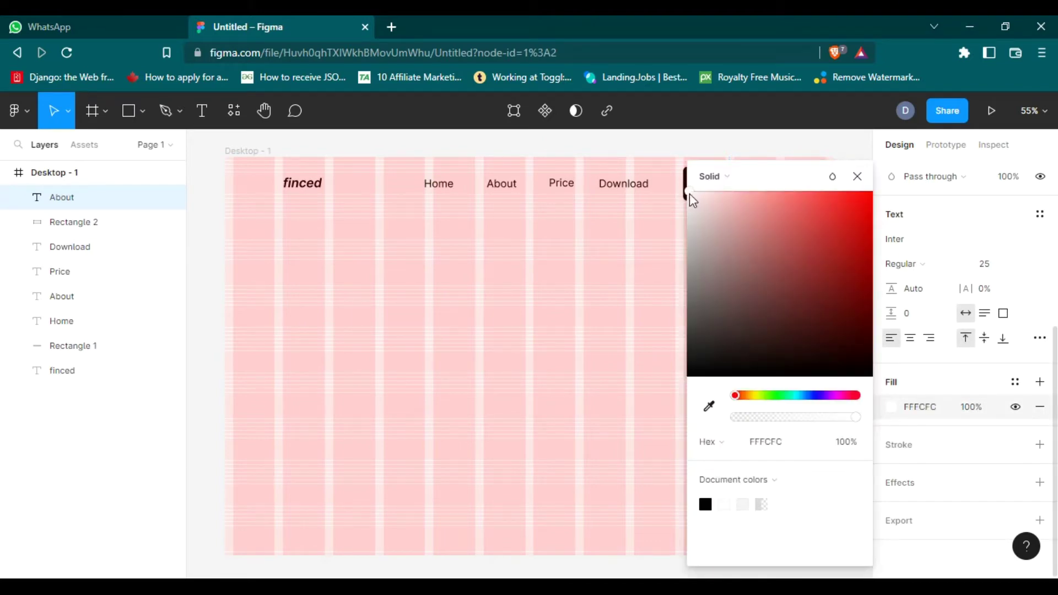
key(Escape)
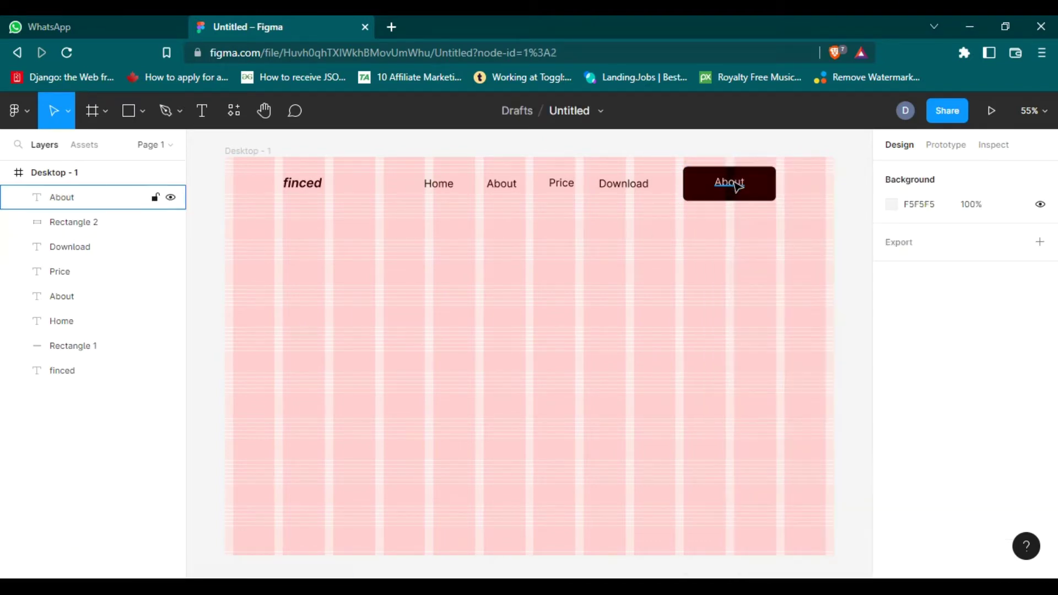
double_click(734, 184)
- Write 'Download on the' on the black button and position it inside
text(Download)
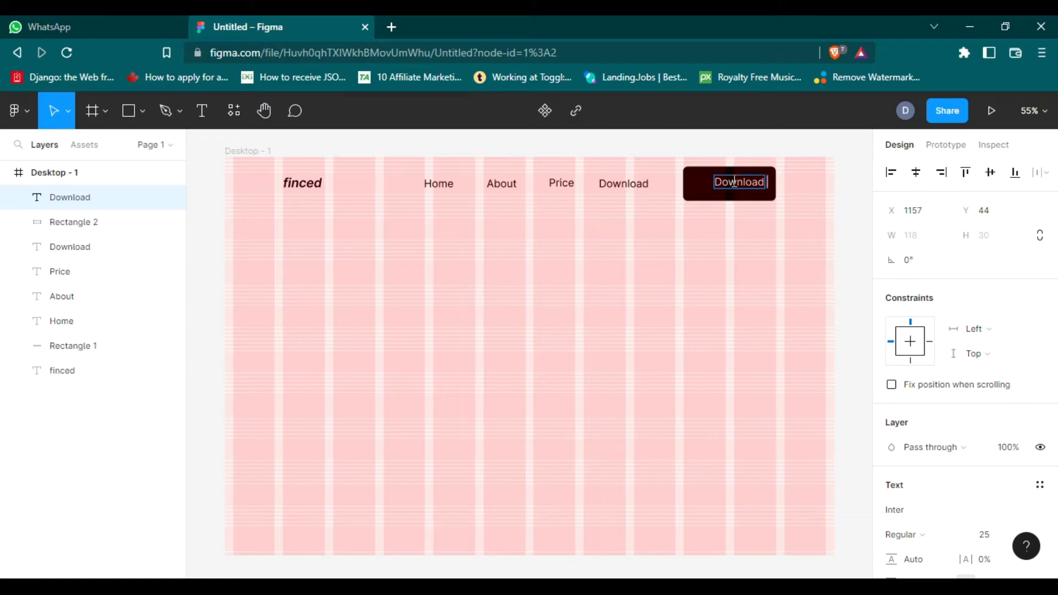
key(Escape)
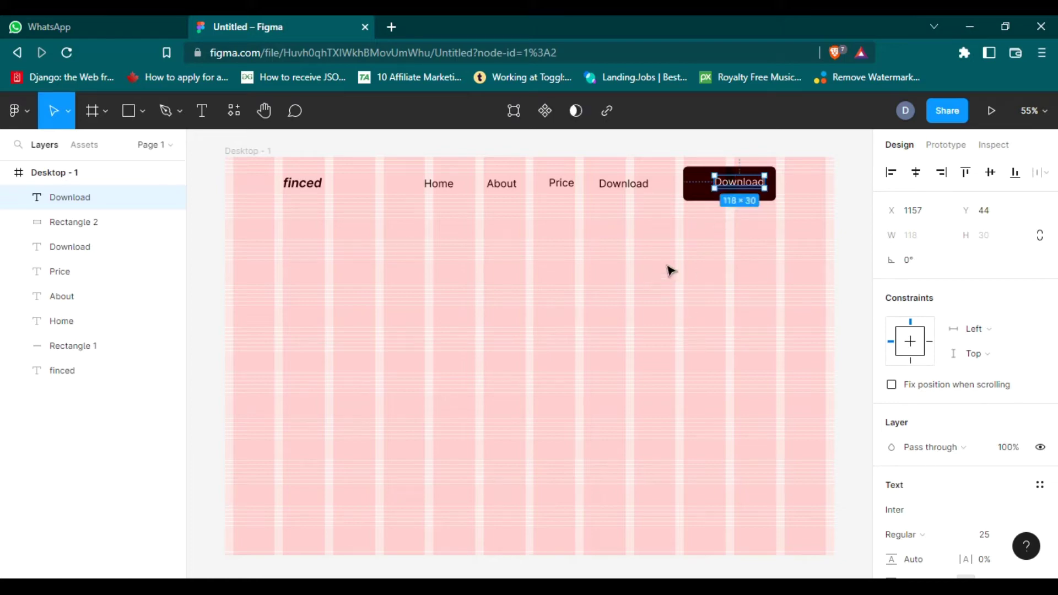
drag(728, 185, 710, 184)
double_click(747, 182)
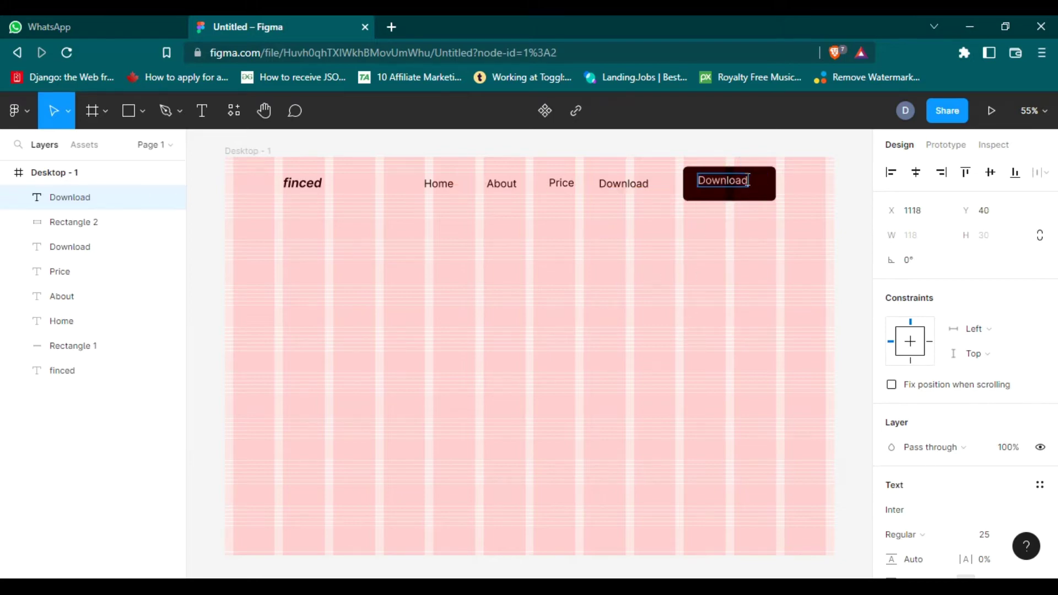
text(on the)
key(Escape)
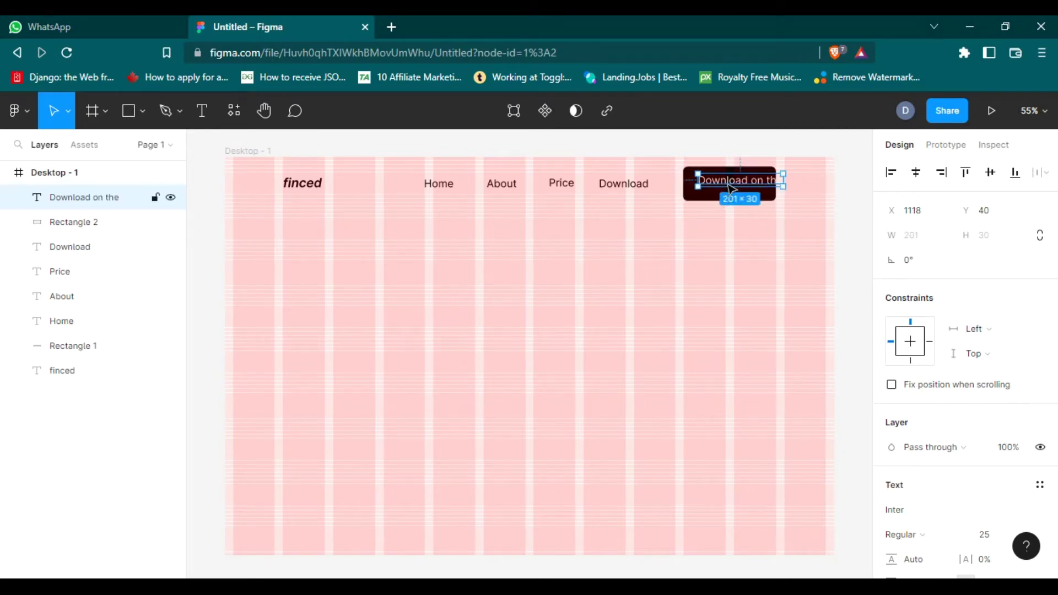
drag(732, 189, 720, 189)
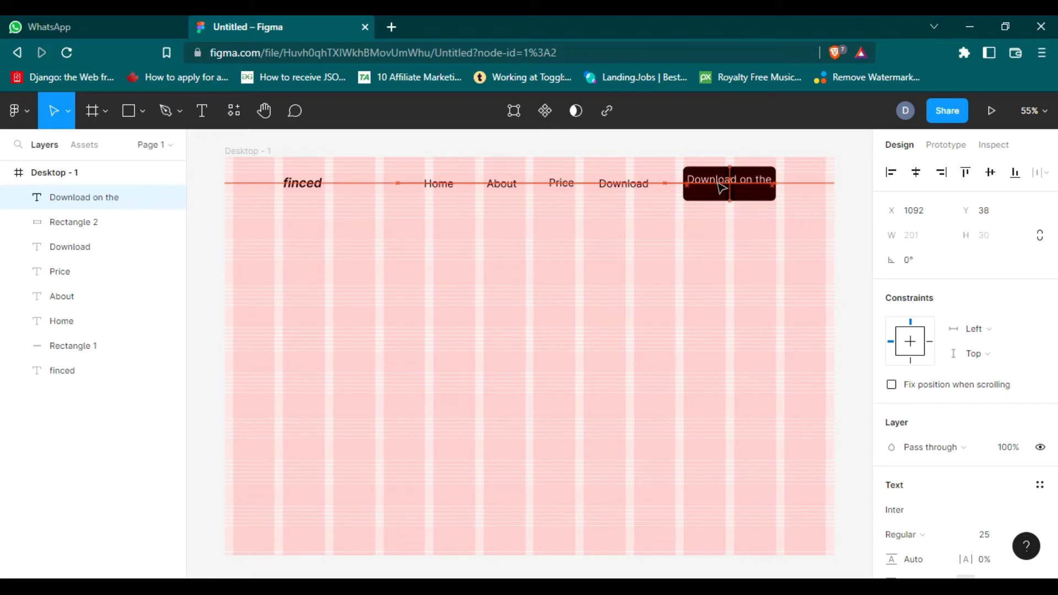
drag(721, 189, 722, 188)
- Make the 'Download on the' text size 16 and Semi Bold
click(731, 215)
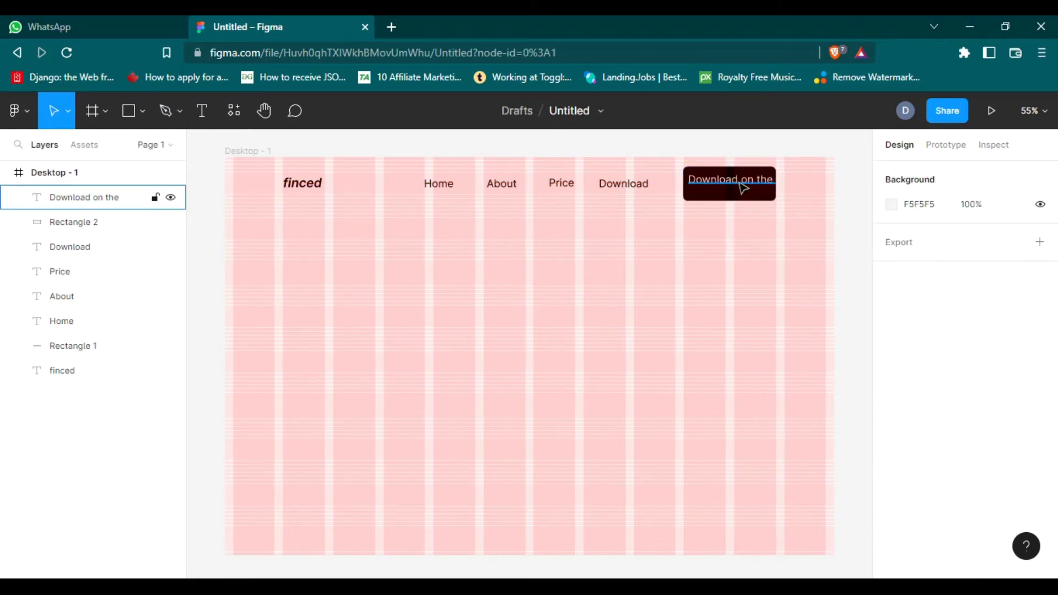
click(744, 189)
click(994, 535)
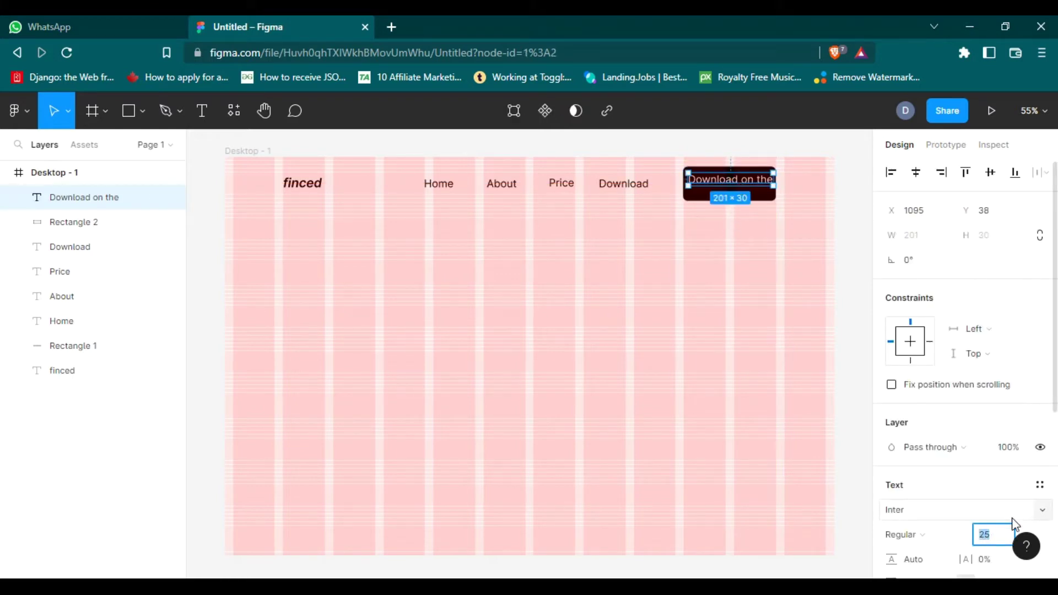
text(5)
key(Return)
click(1000, 537)
key(Return)
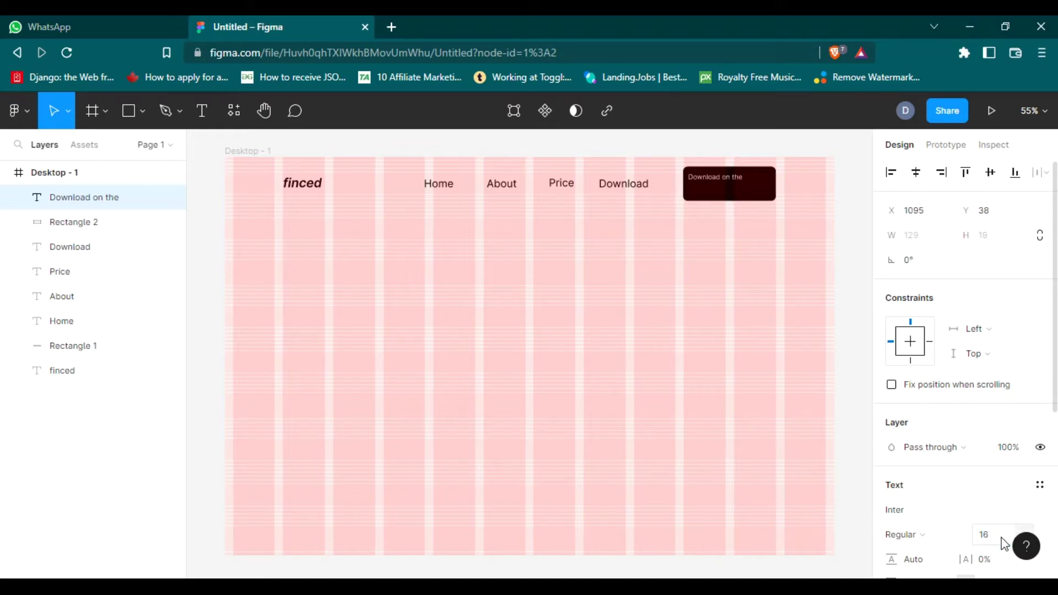
click(908, 535)
click(954, 285)
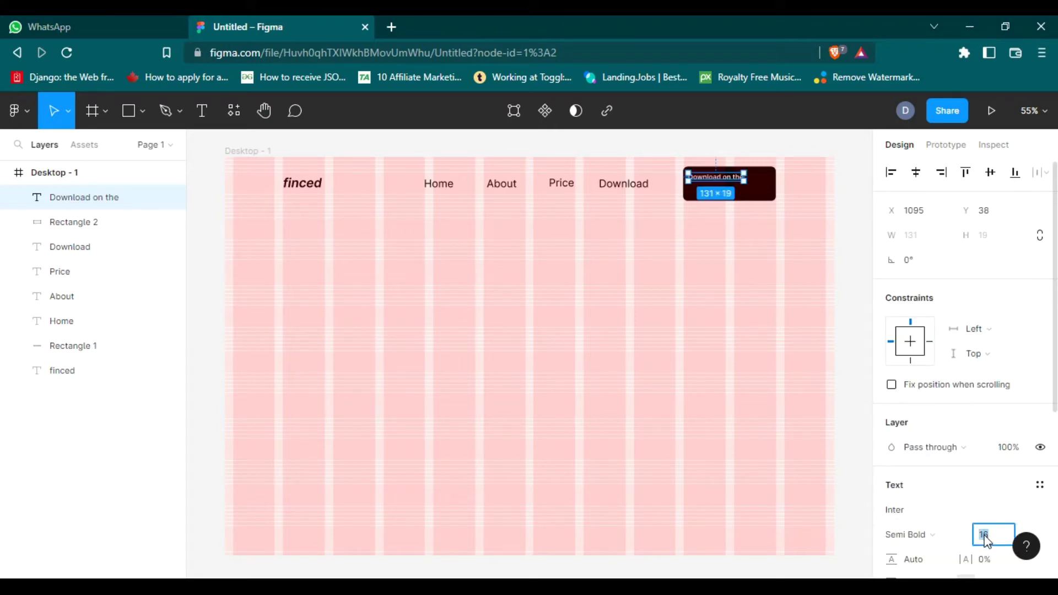
text(19)
click(609, 390)
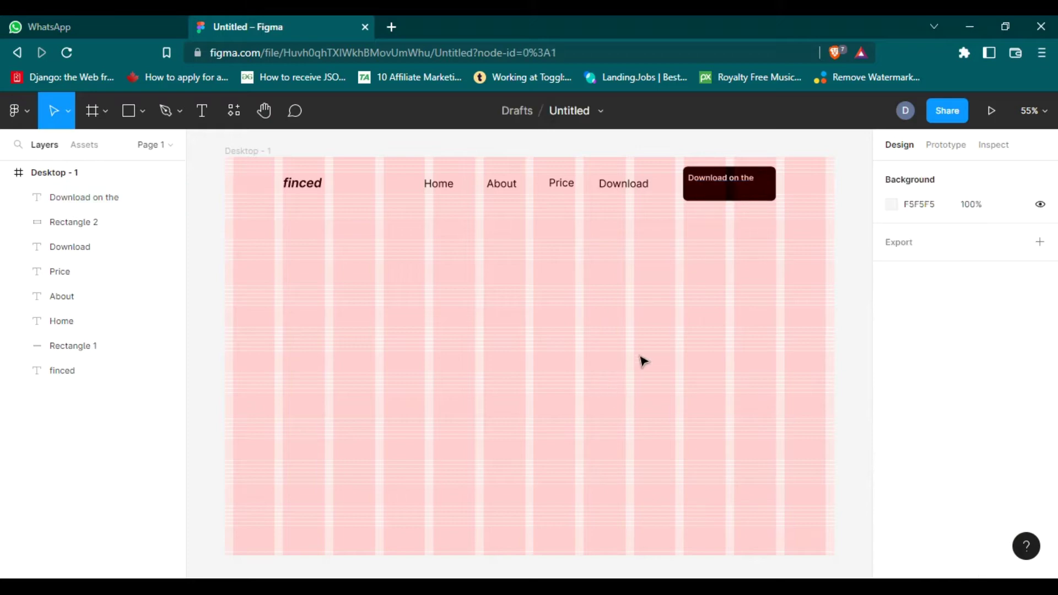
- Duplicate that text as an 'AppStore' line aligned beneath the first
drag(728, 183, 738, 184)
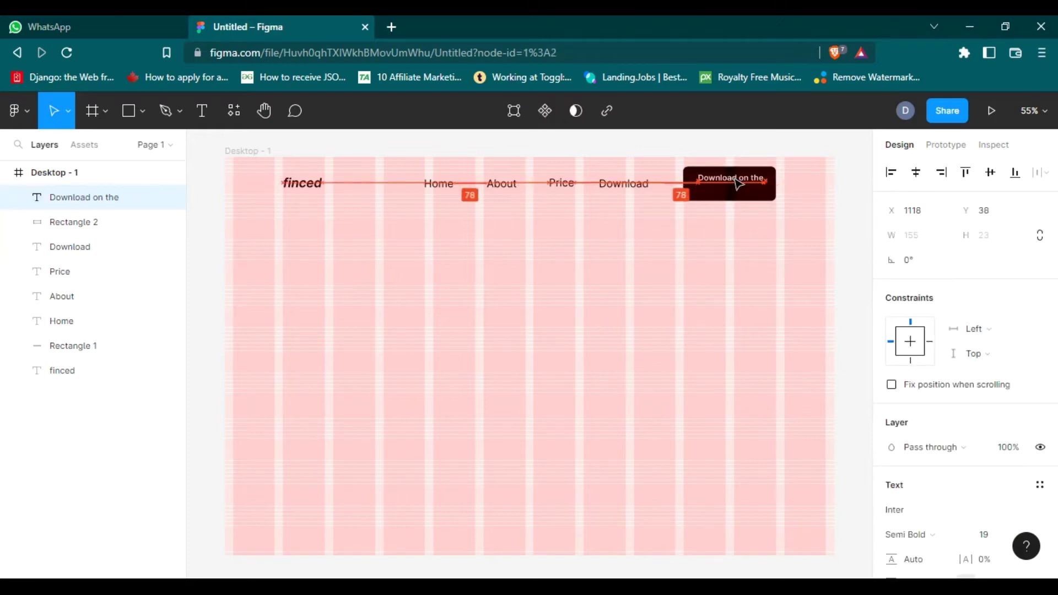
key(ctrl+v)
drag(736, 183, 728, 193)
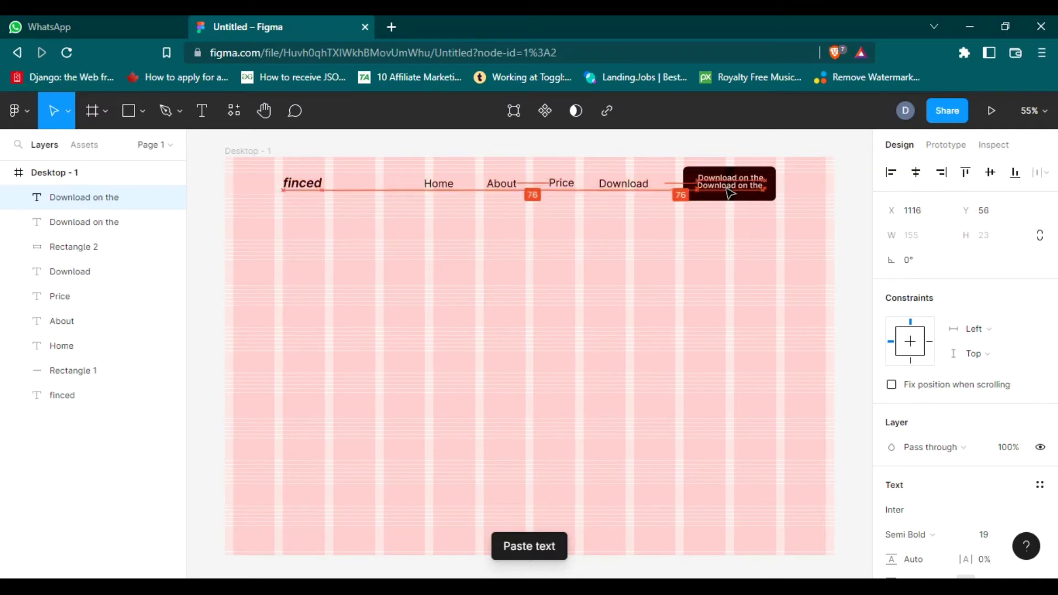
key(Return)
text(AppStore)
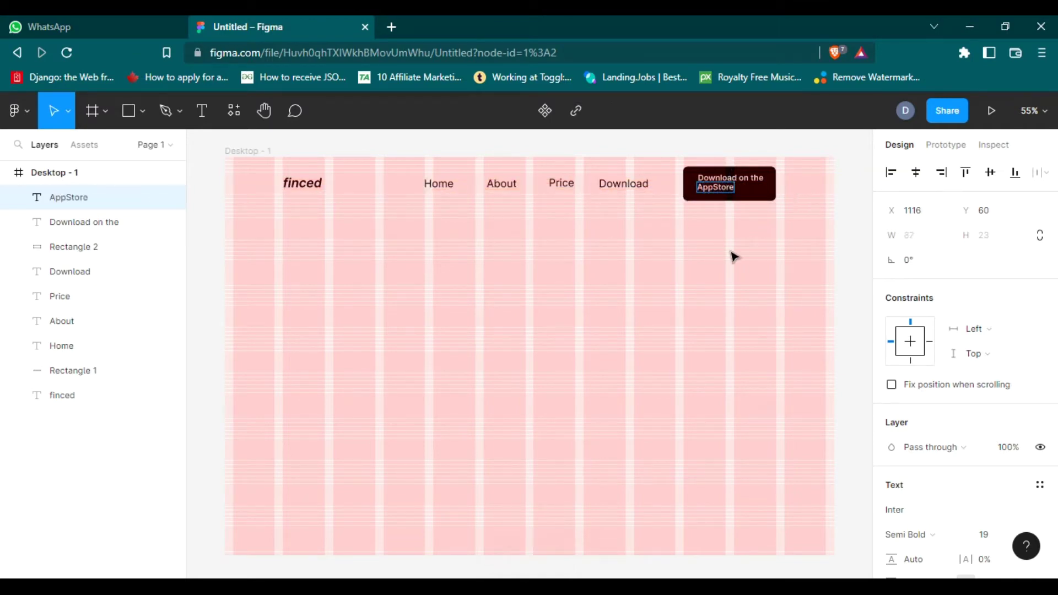
key(Escape)
drag(730, 184, 716, 194)
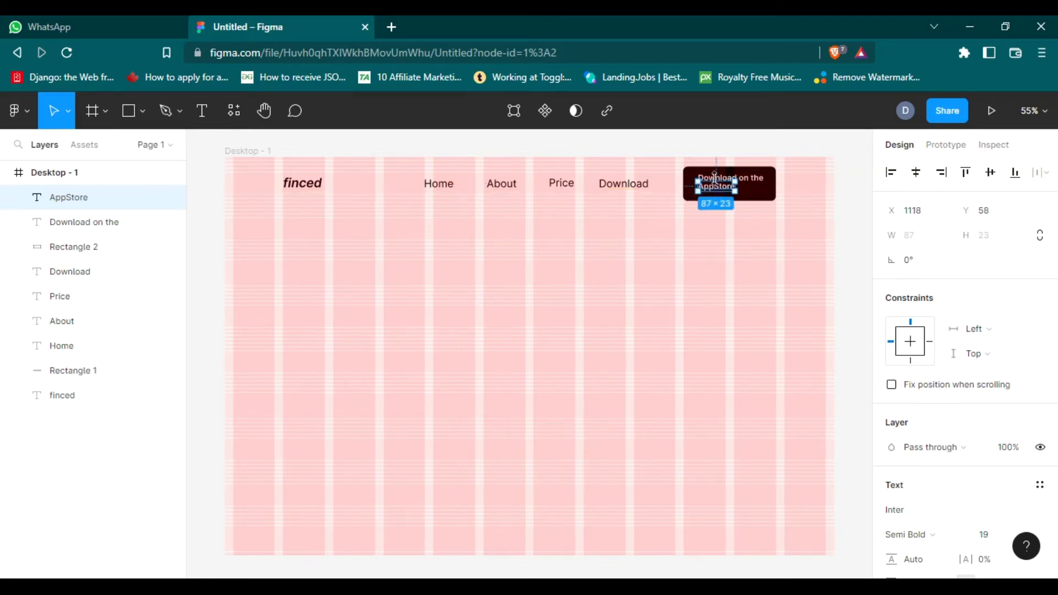
- Select both button text lines and tighten their spacing to -3
shift+click(760, 181)
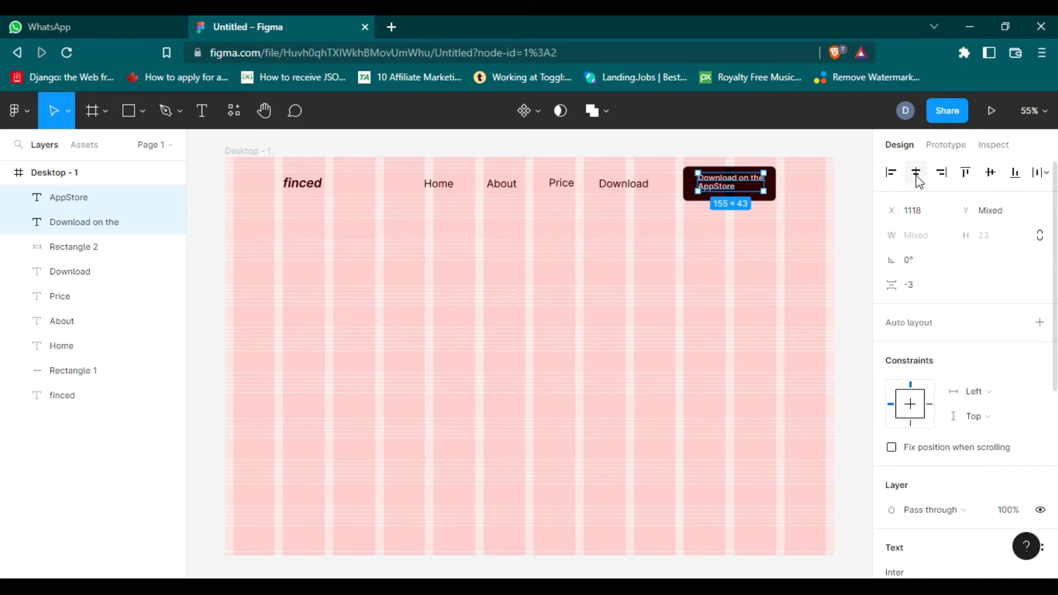
click(640, 320)
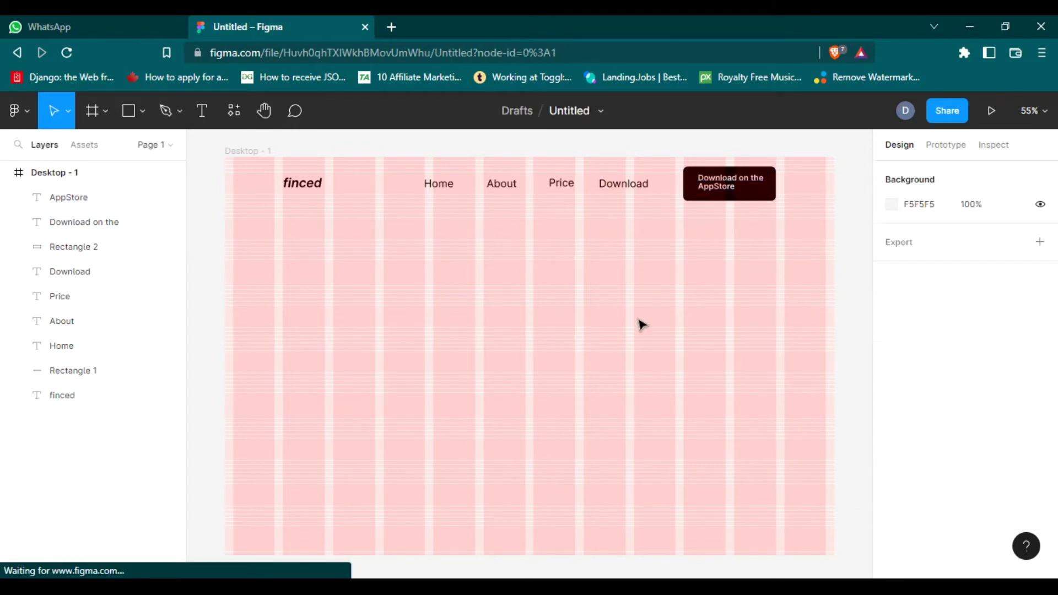
click(719, 193)
shift+click(753, 181)
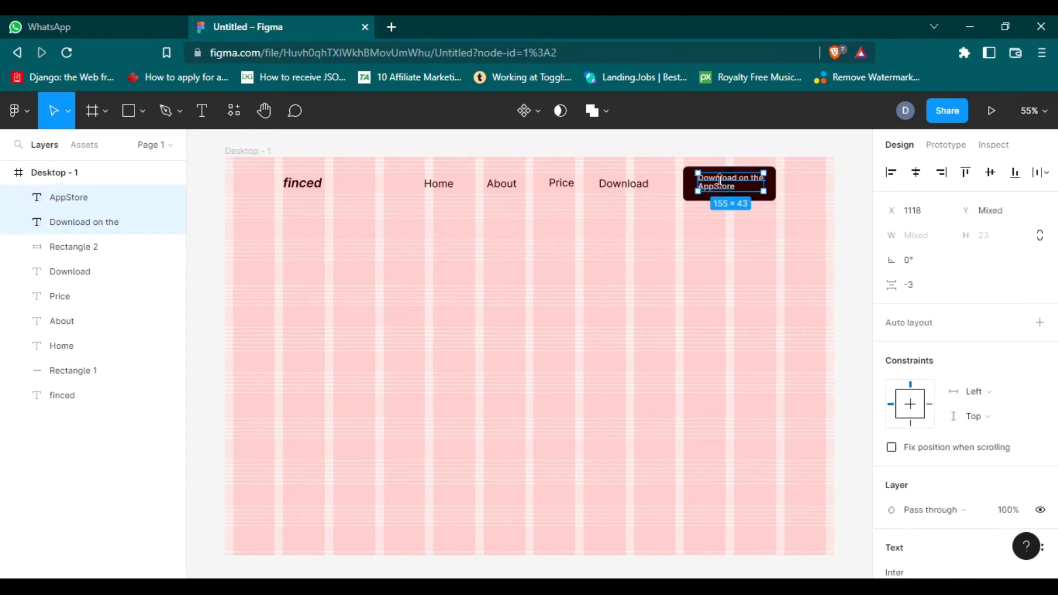
drag(745, 183, 758, 184)
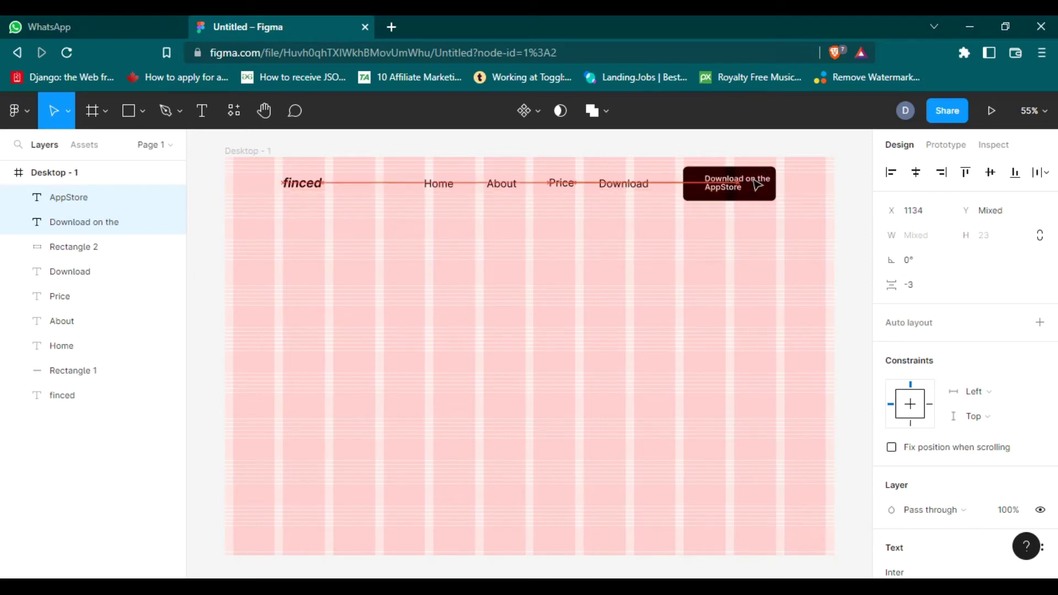
click(408, 324)
- Run the Iconify plugin, search 'apple' and drag an Apple icon onto the Desktop frame
right_click(364, 330)
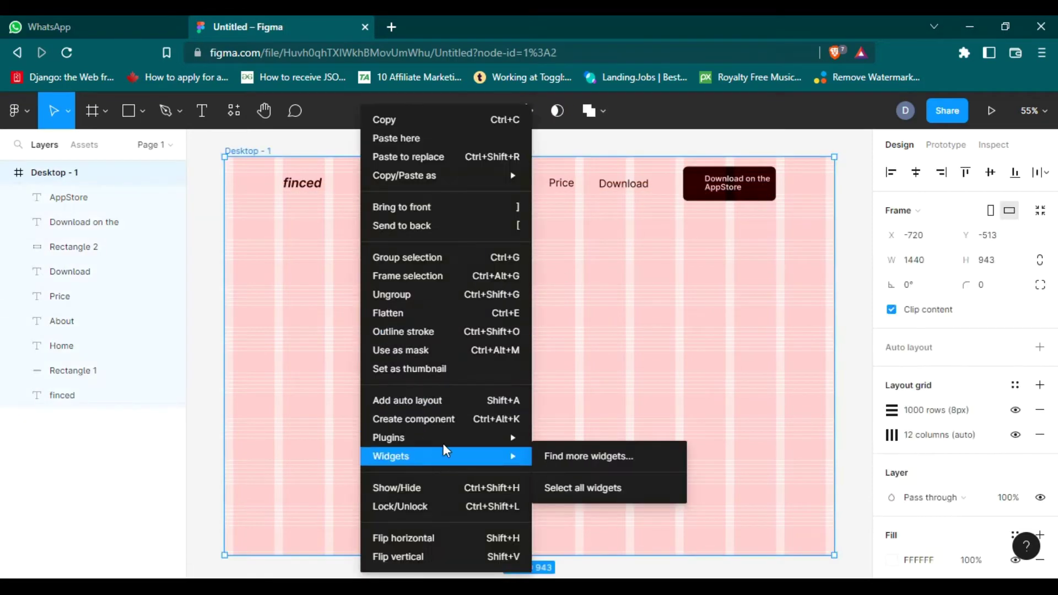
mouse_move(389, 438)
click(588, 473)
text(apple)
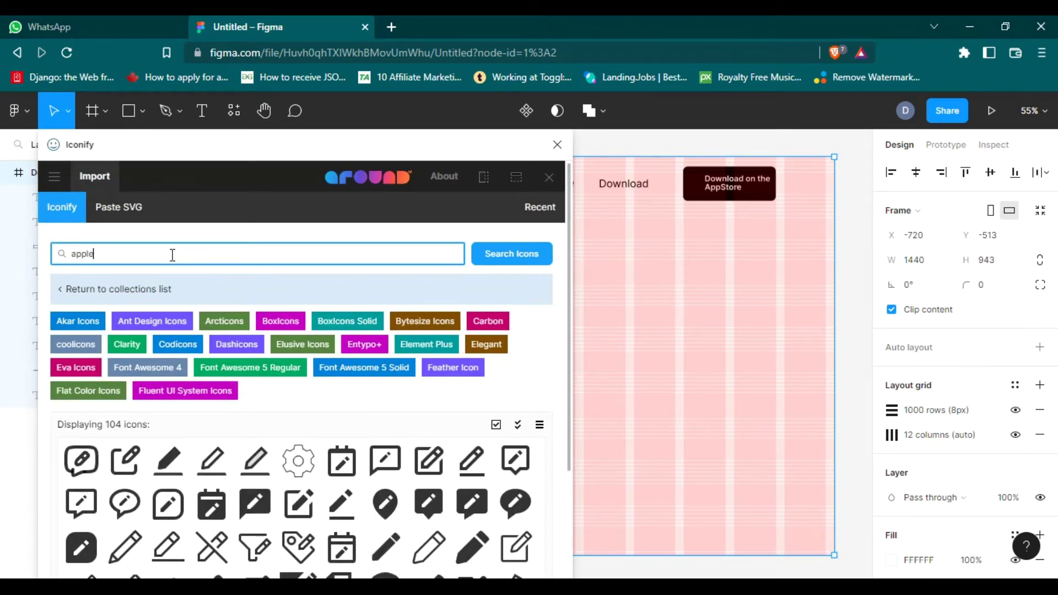
key(Return)
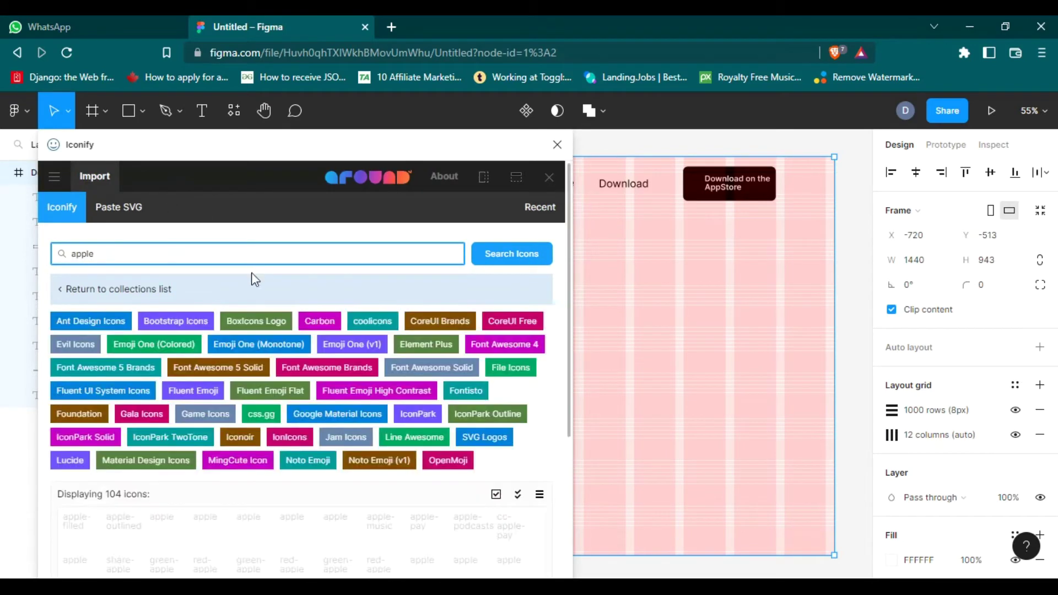
scroll(386, 402, down, 1)
scroll(400, 402, down, 2)
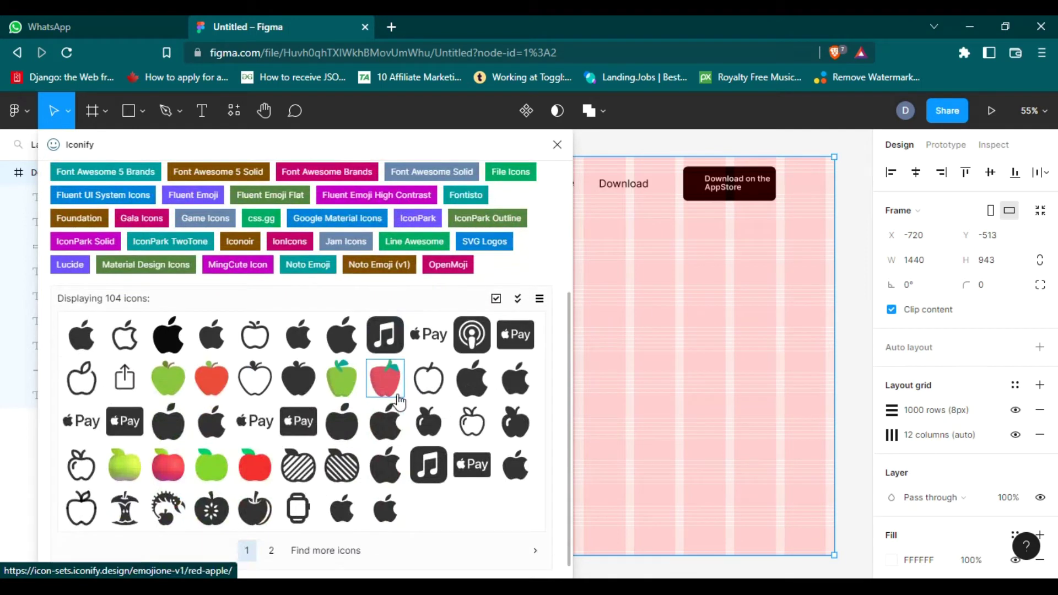
mouse_move(298, 335)
mouse_down()
mouse_move(643, 316)
mouse_move(650, 328)
mouse_up()
- Ungroup the Apple icon, resize it and move it onto the download button
click(557, 145)
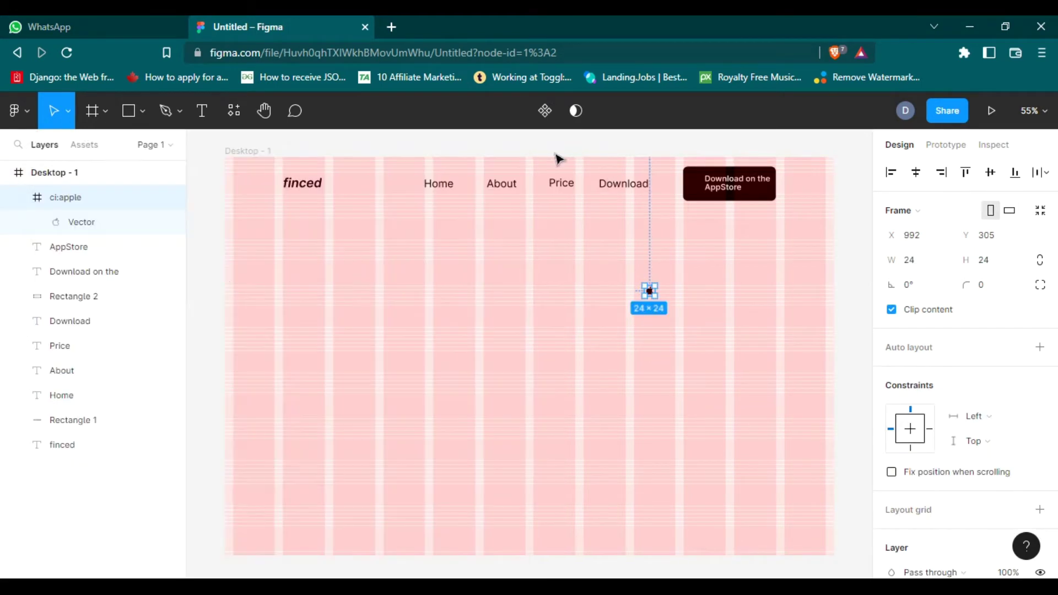
right_click(69, 199)
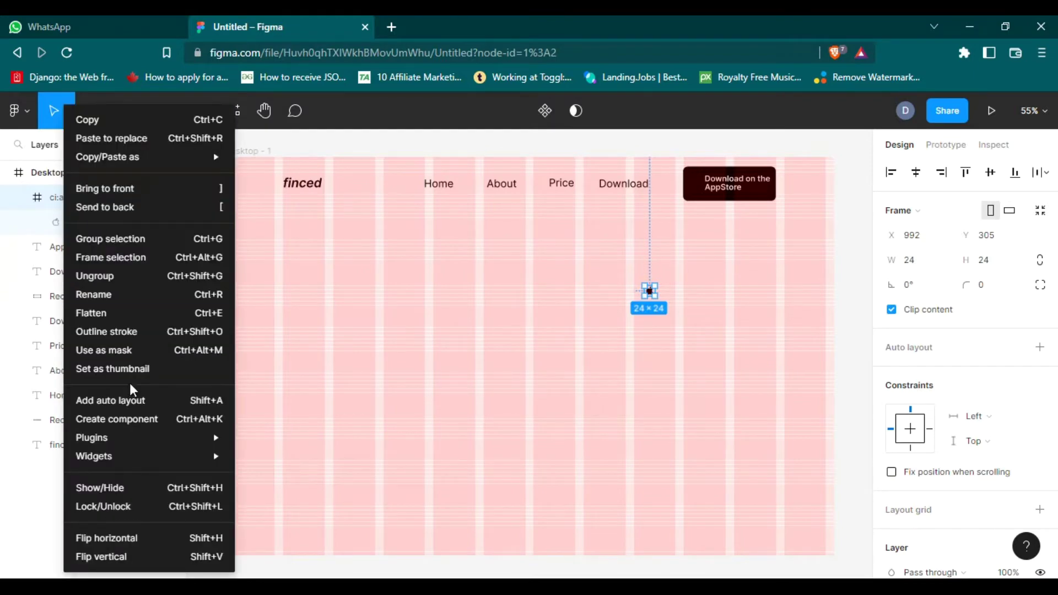
click(130, 278)
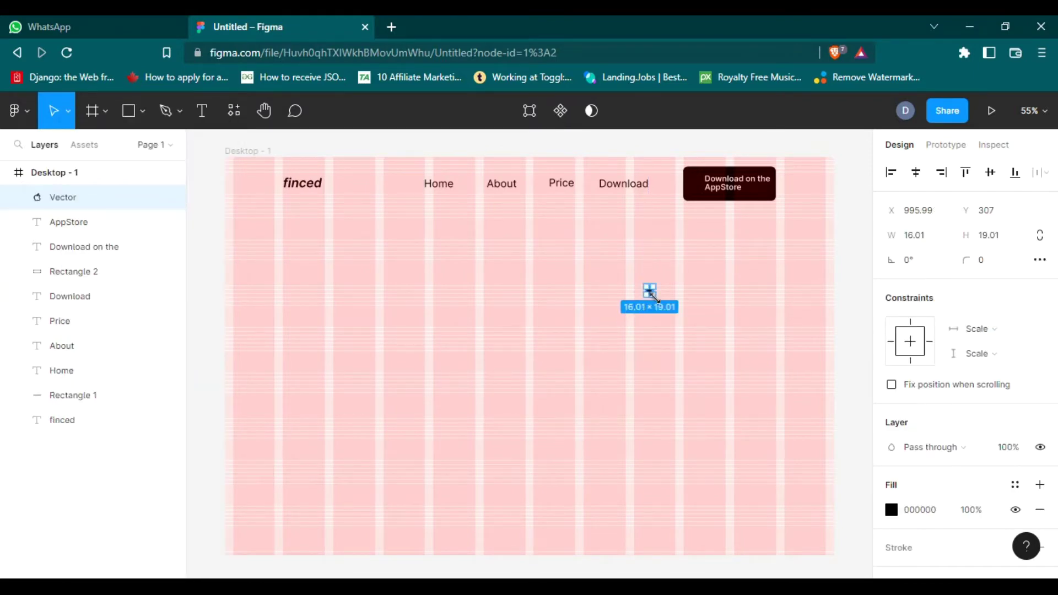
drag(654, 298, 665, 310)
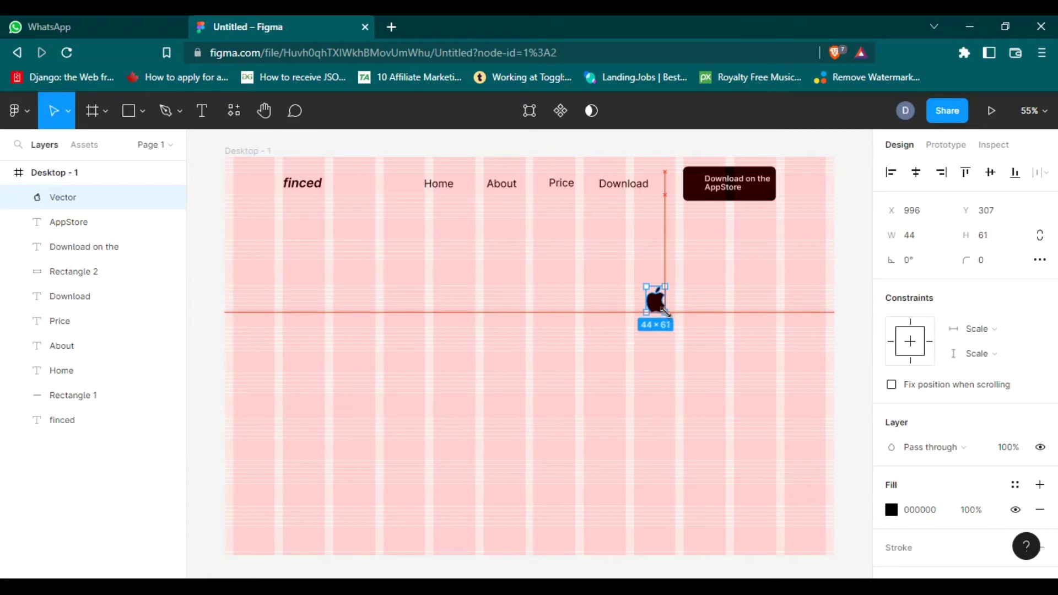
drag(664, 310, 657, 302)
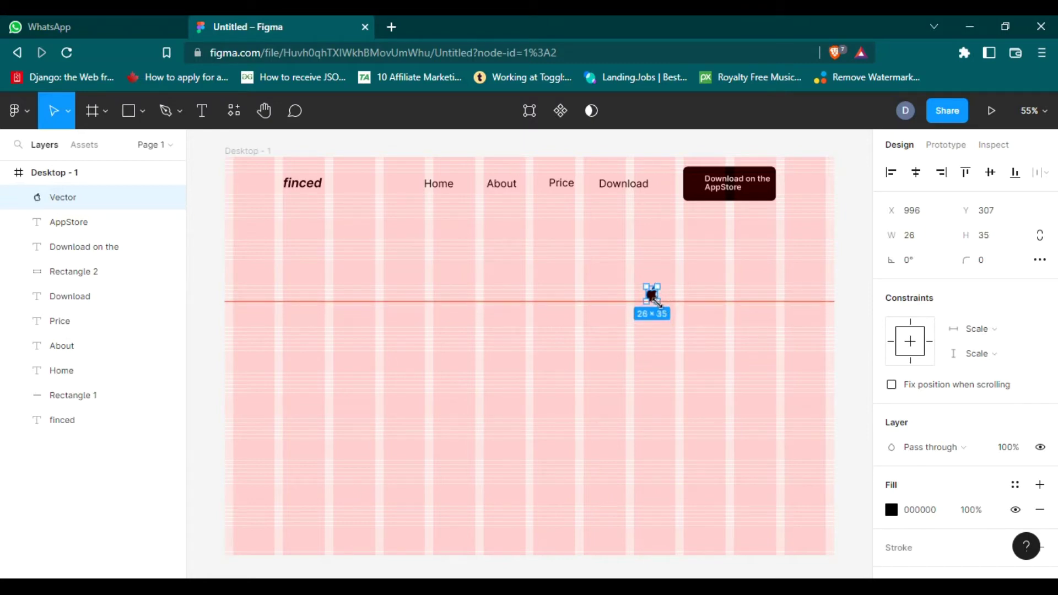
drag(652, 295, 695, 188)
- Make the Apple logo white (FFFFFF) and size it 35 × 40
right_click(692, 189)
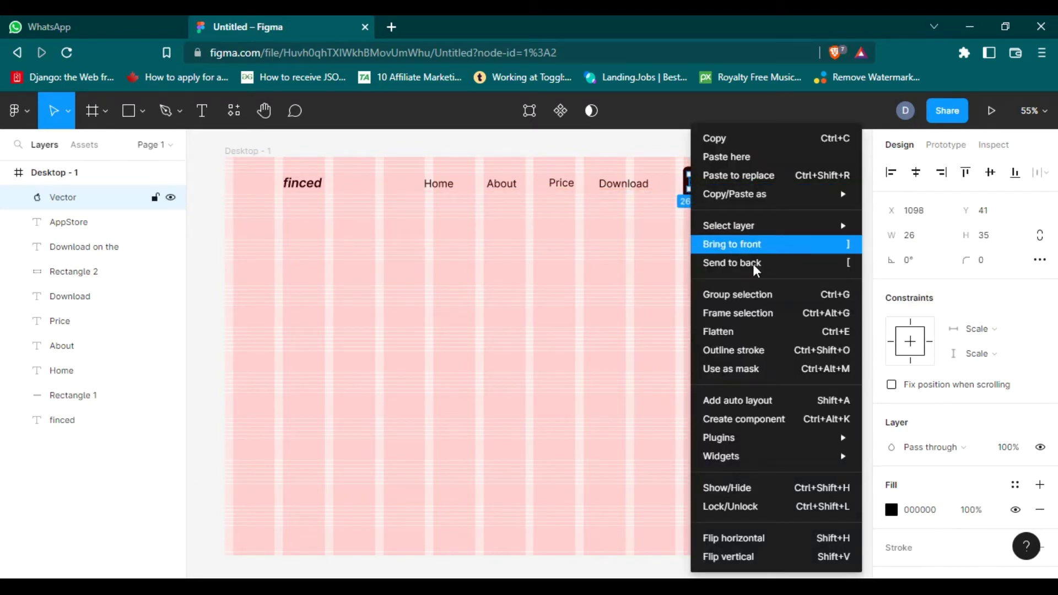
click(873, 352)
click(891, 509)
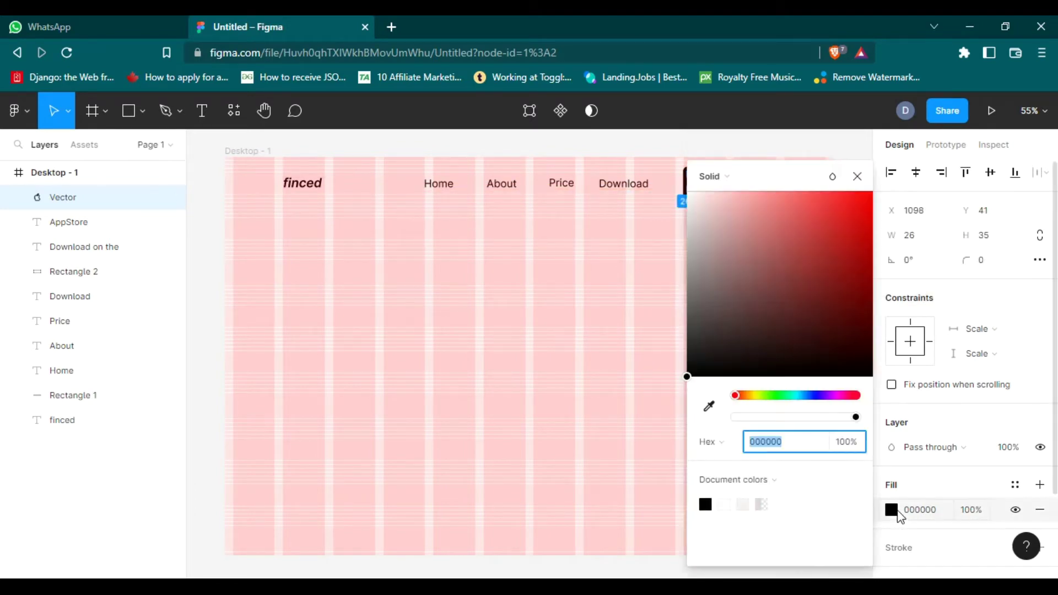
drag(699, 212, 687, 192)
click(591, 289)
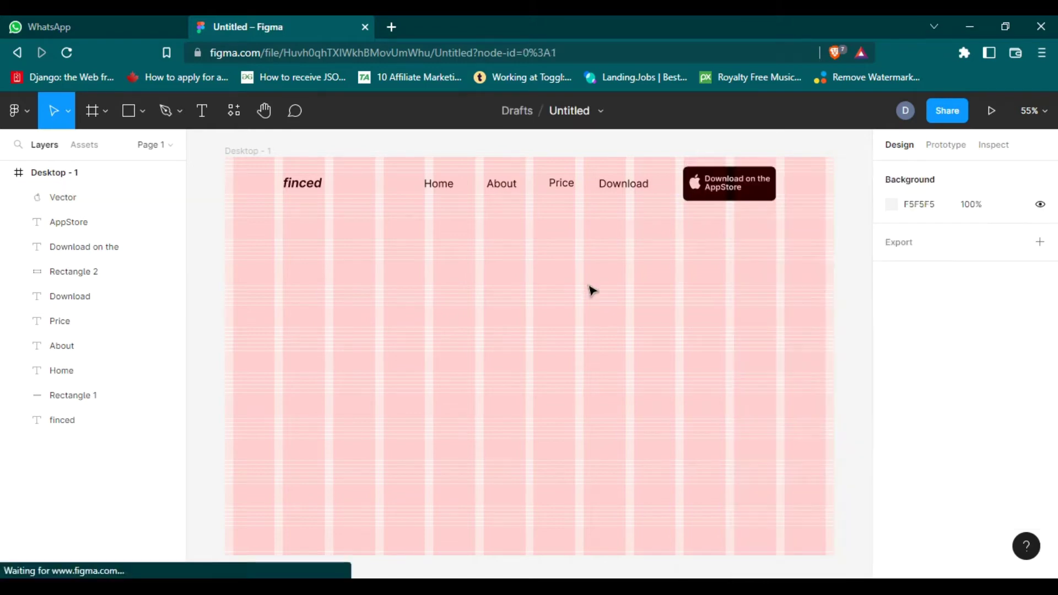
click(694, 184)
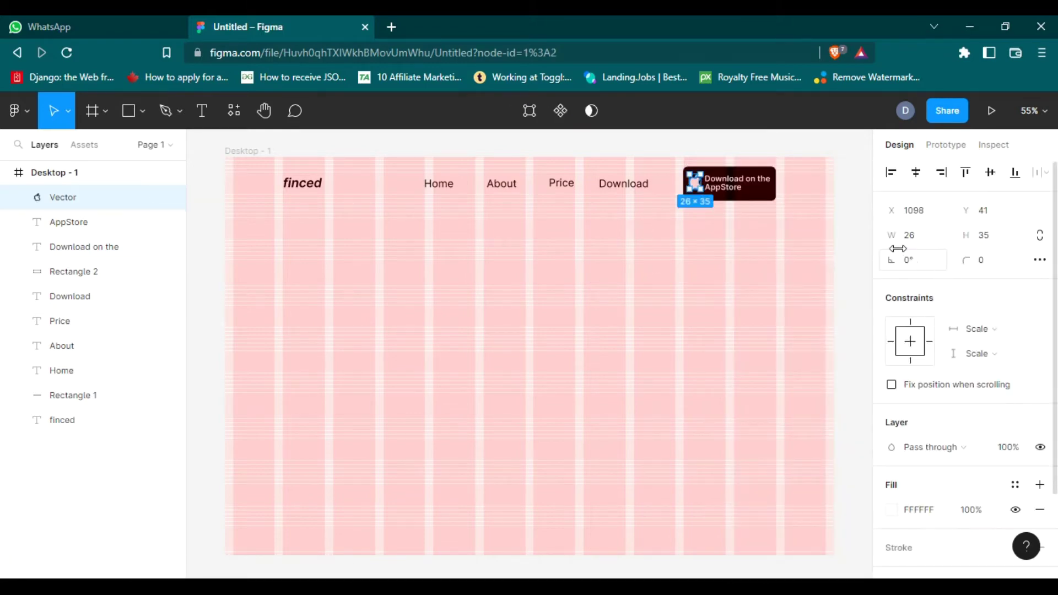
drag(891, 235, 898, 238)
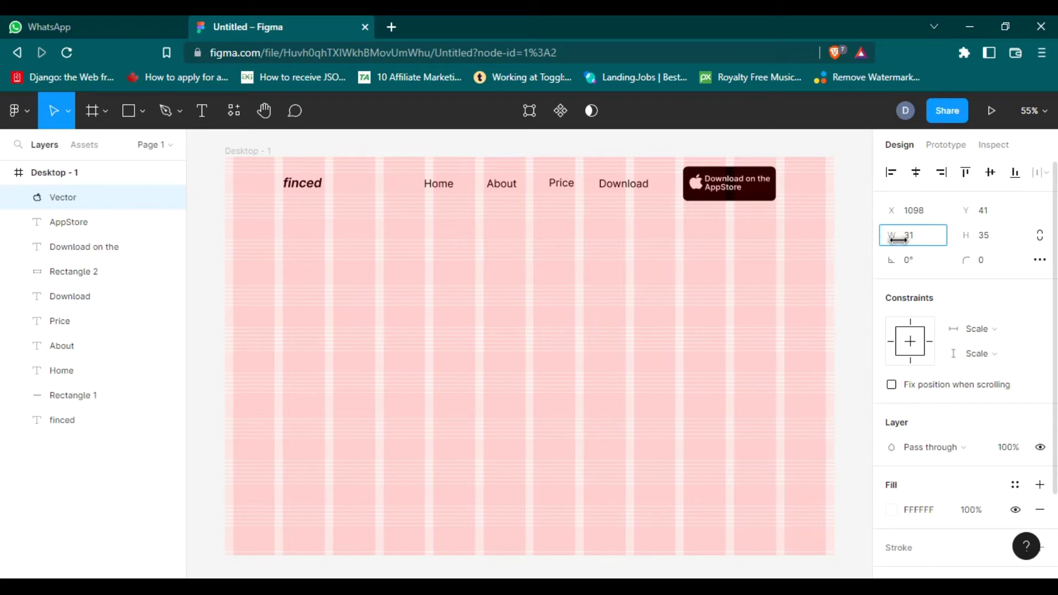
drag(965, 235, 969, 237)
key(Left)
key(Left)
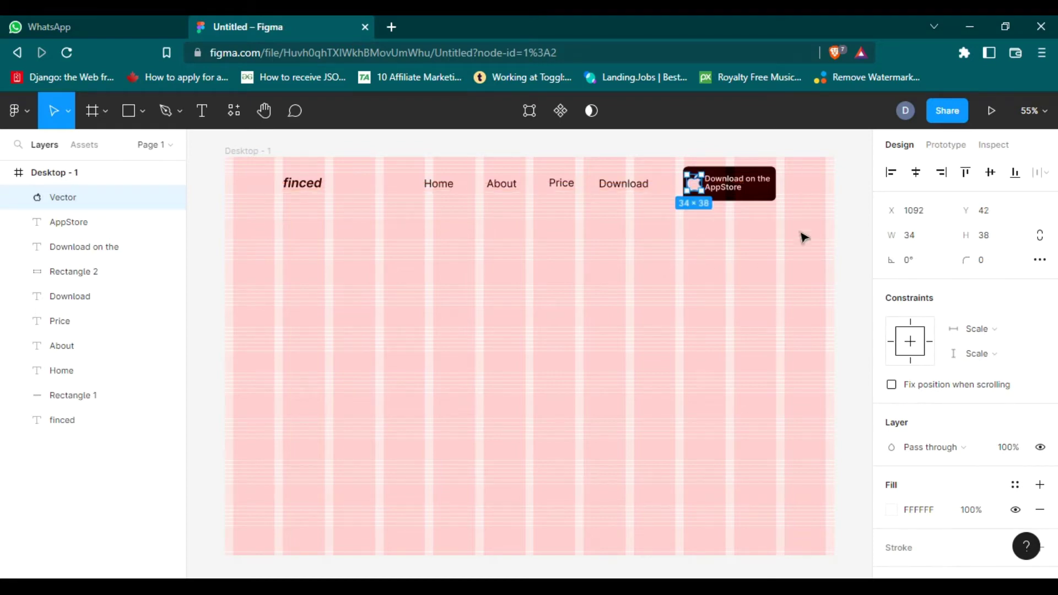
- Nudge both button text lines slightly to the right
click(733, 187)
shift+click(765, 181)
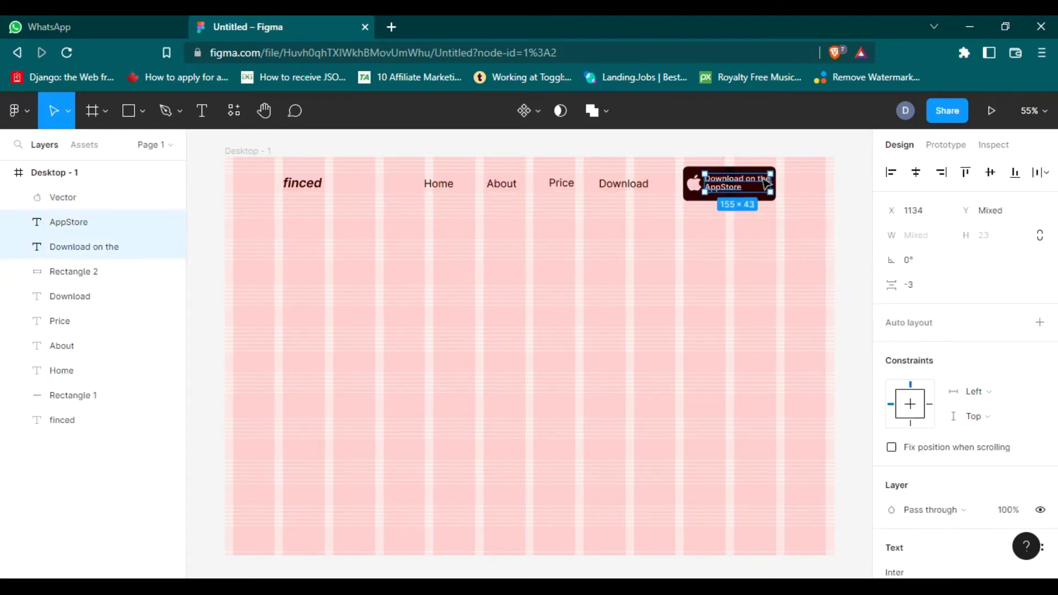
key(Right)
key(Right)
key(Right)
key(Right)
key(Right)
key(Right)
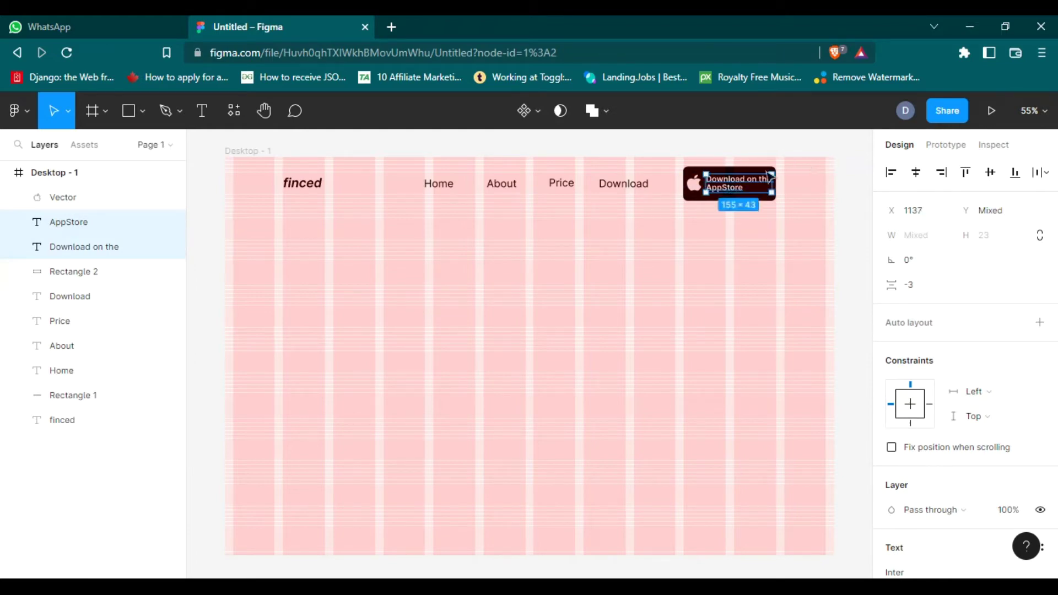
click(516, 355)
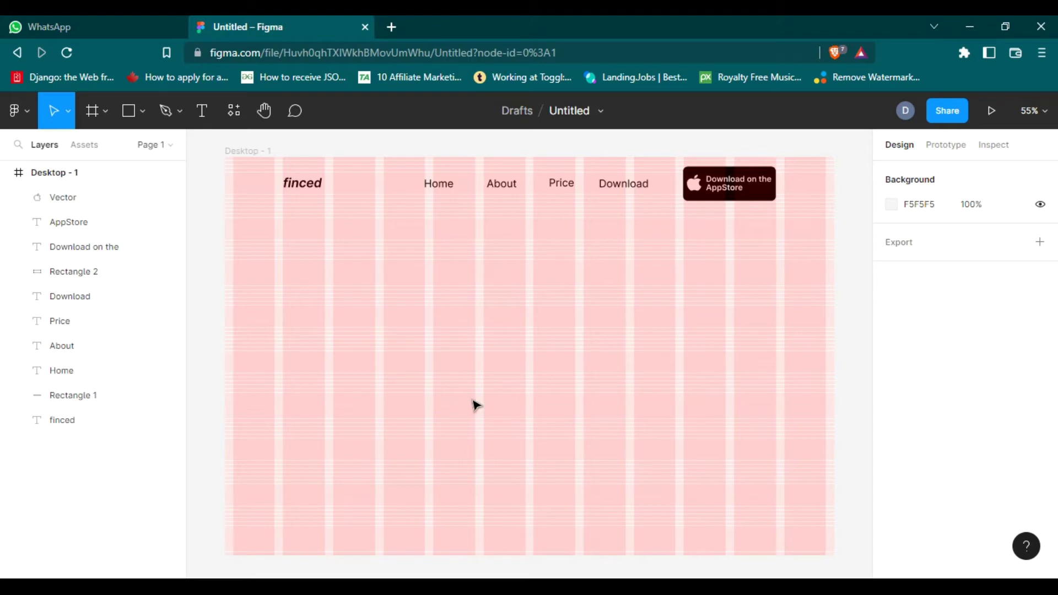
- Open Desktop > Assets in File Explorer and drop the logo image onto the canvas
key(alt+Tab)
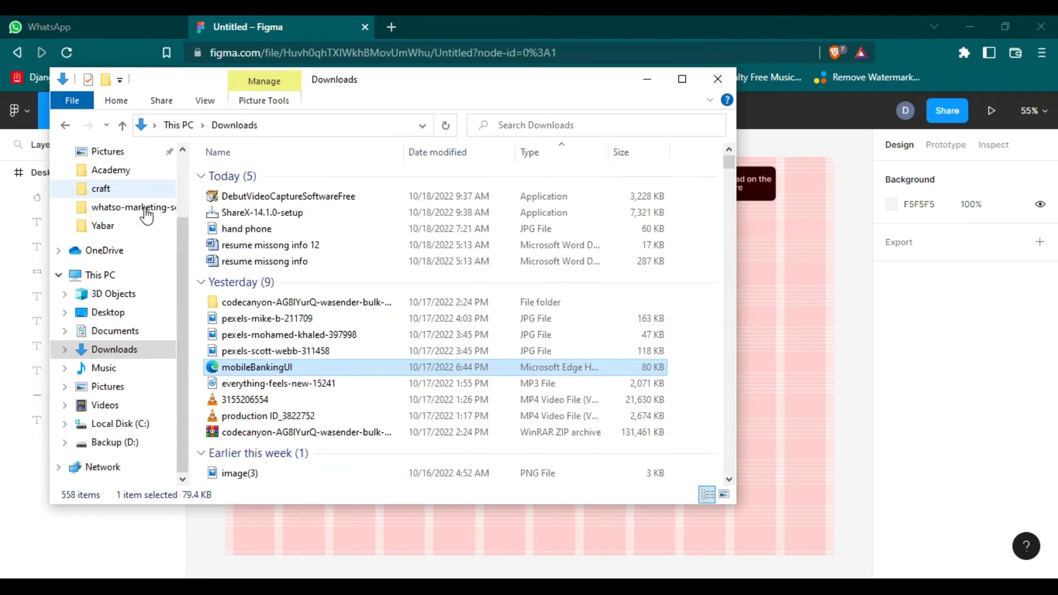
click(113, 312)
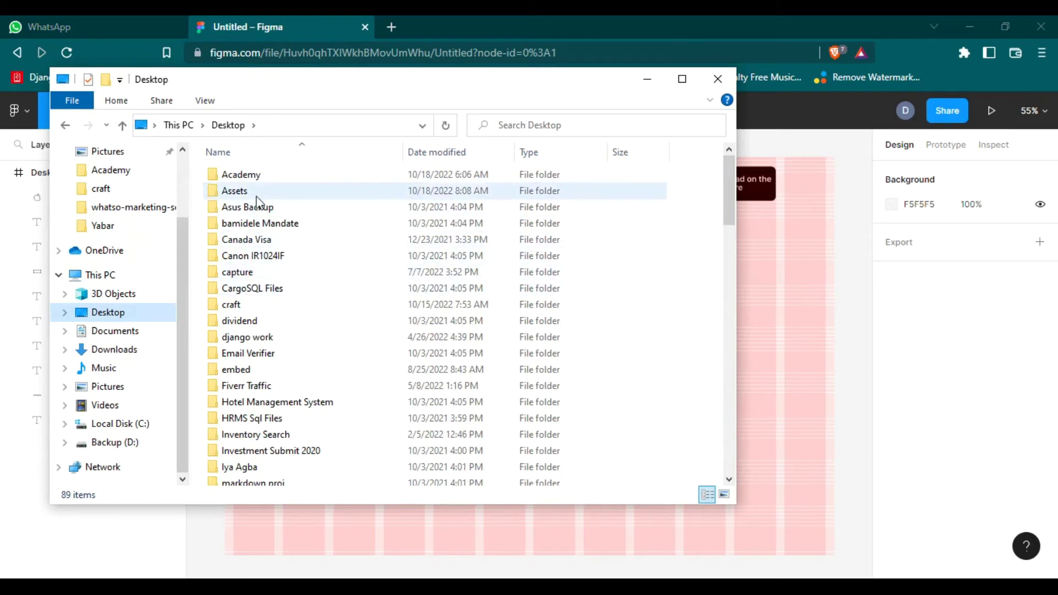
double_click(258, 193)
drag(375, 92, 898, 137)
drag(859, 237, 441, 373)
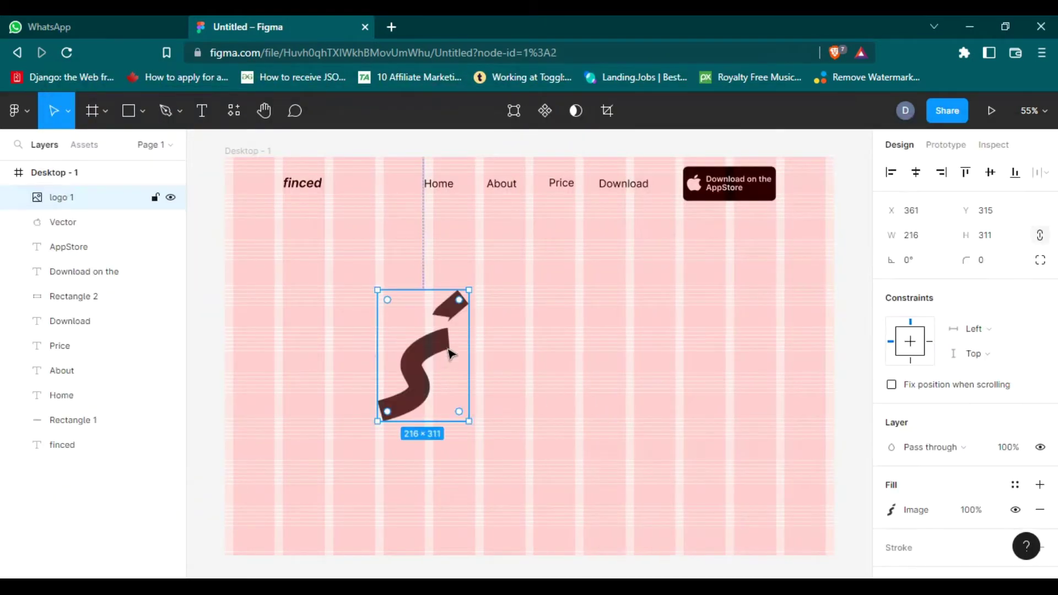
- Shrink the logo image to 30 × 47 and place it left of the finced wordmark
mouse_move(465, 290)
mouse_down()
mouse_move(387, 404)
mouse_move(268, 226)
mouse_move(274, 192)
mouse_up()
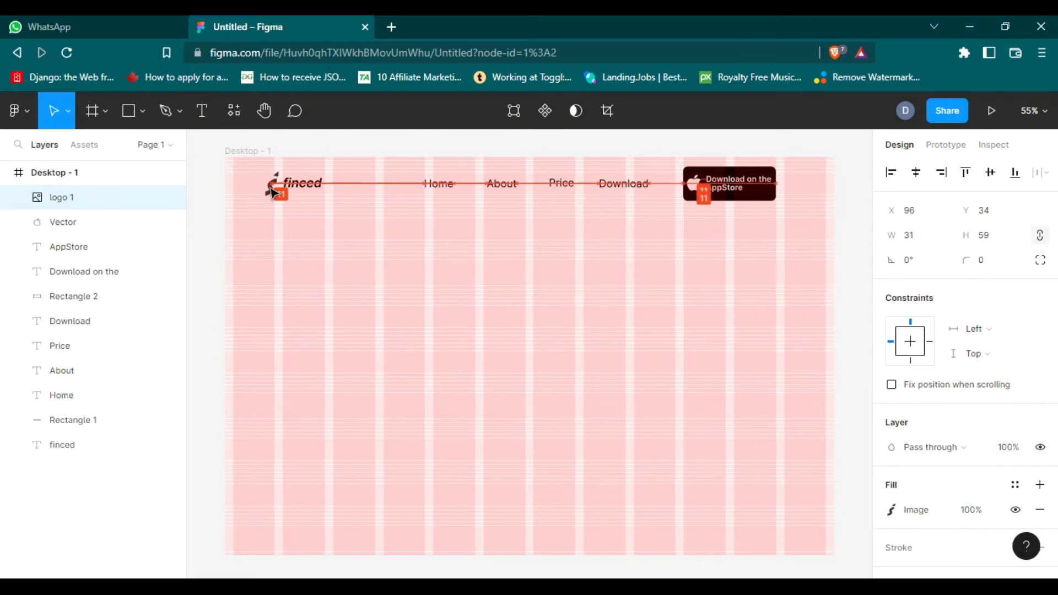
click(435, 289)
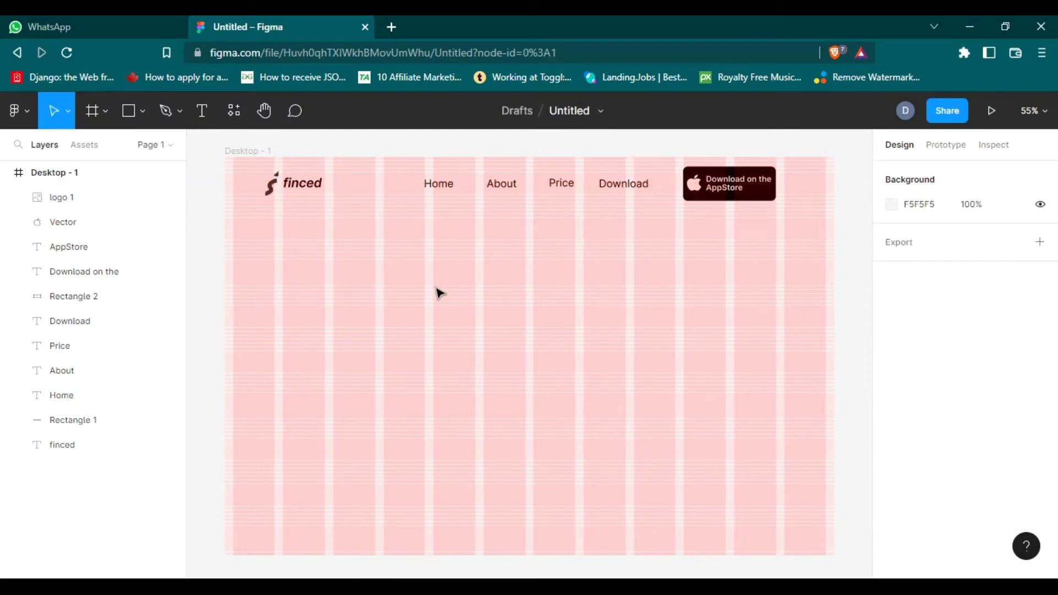
click(271, 191)
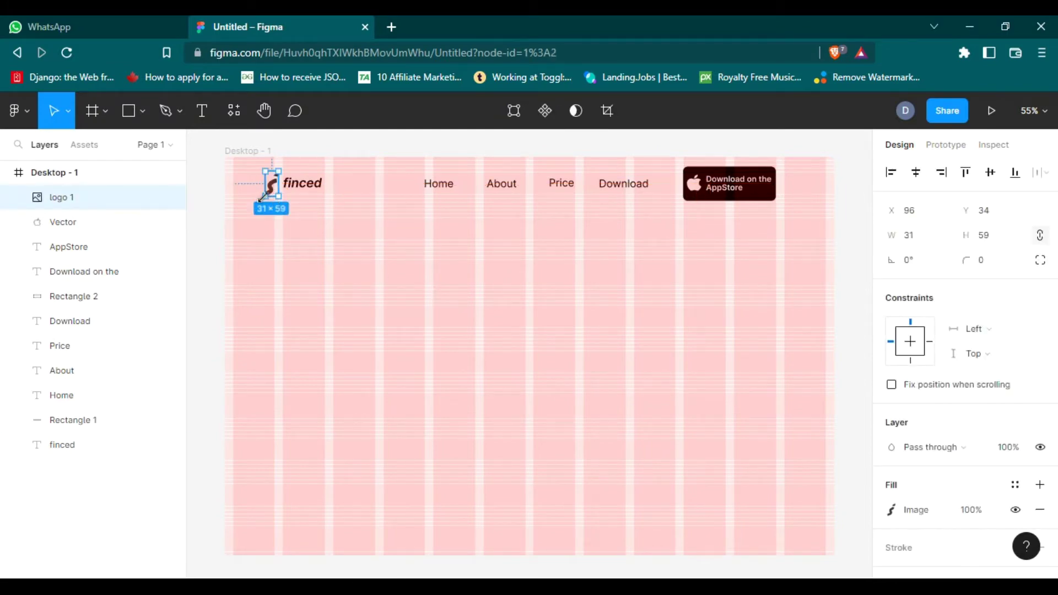
click(366, 279)
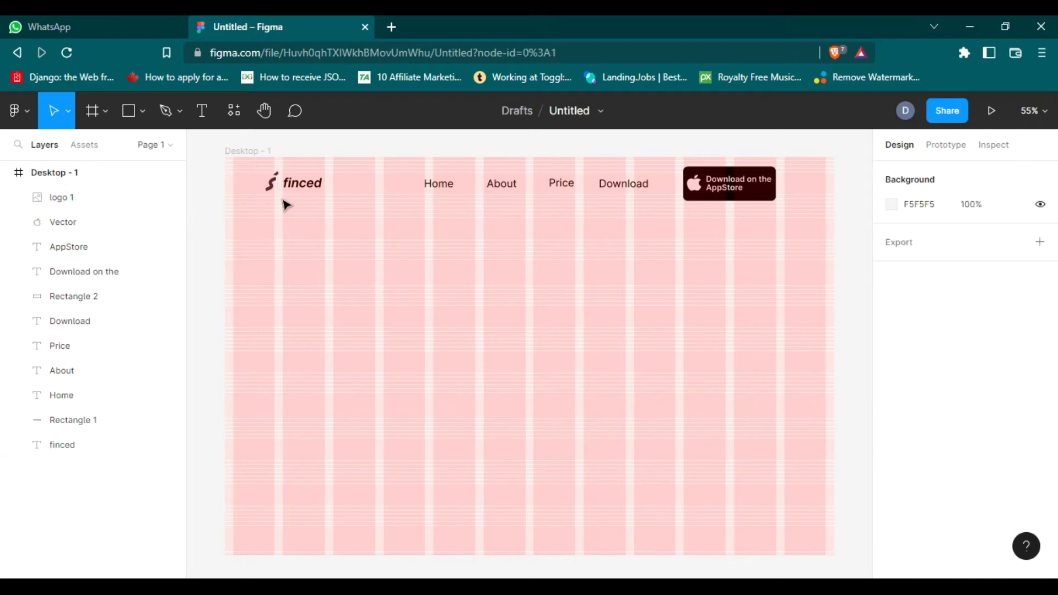
drag(271, 181, 278, 189)
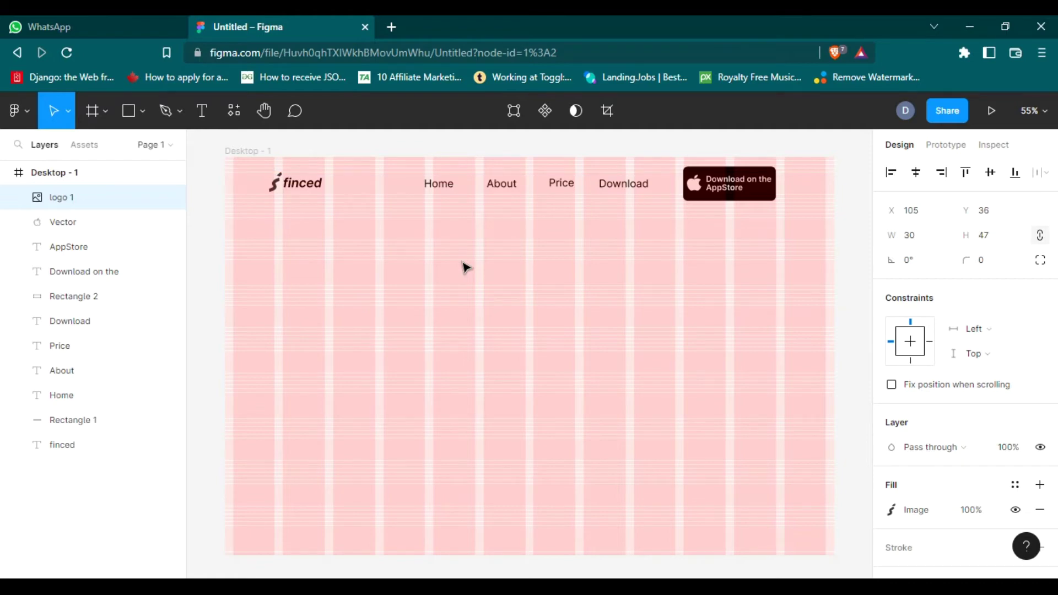
click(464, 355)
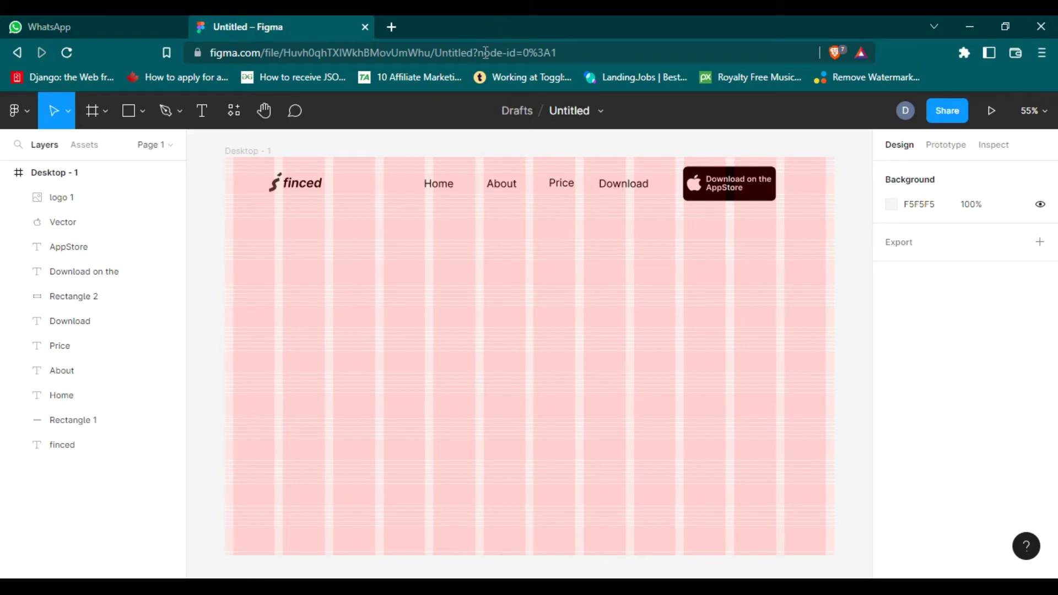
click(507, 186)
- Make About, Price and Download grey 464646 and set Home to Semi Bold
shift+click(564, 187)
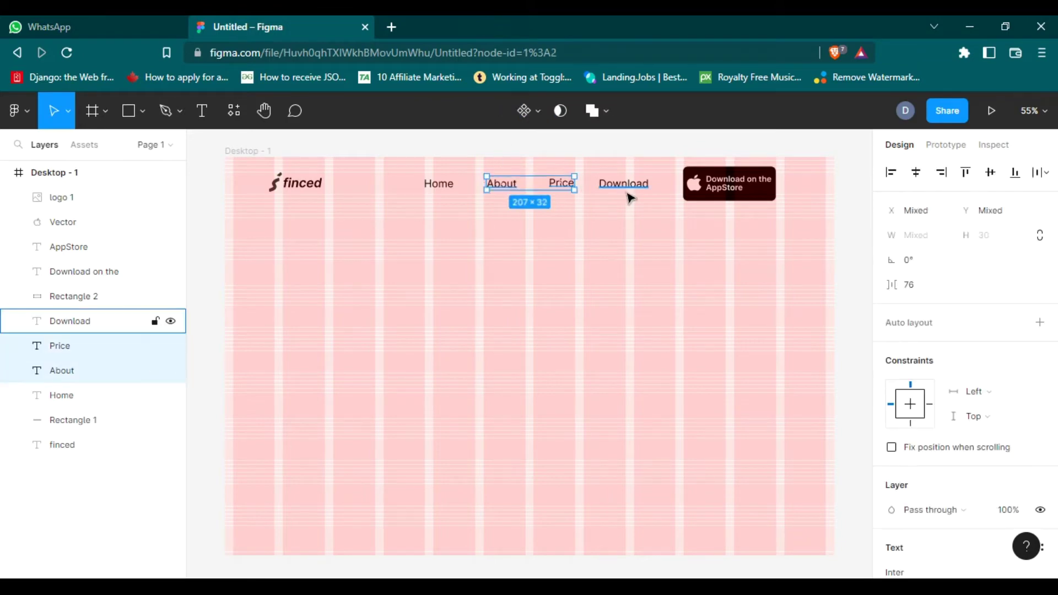
shift+click(627, 187)
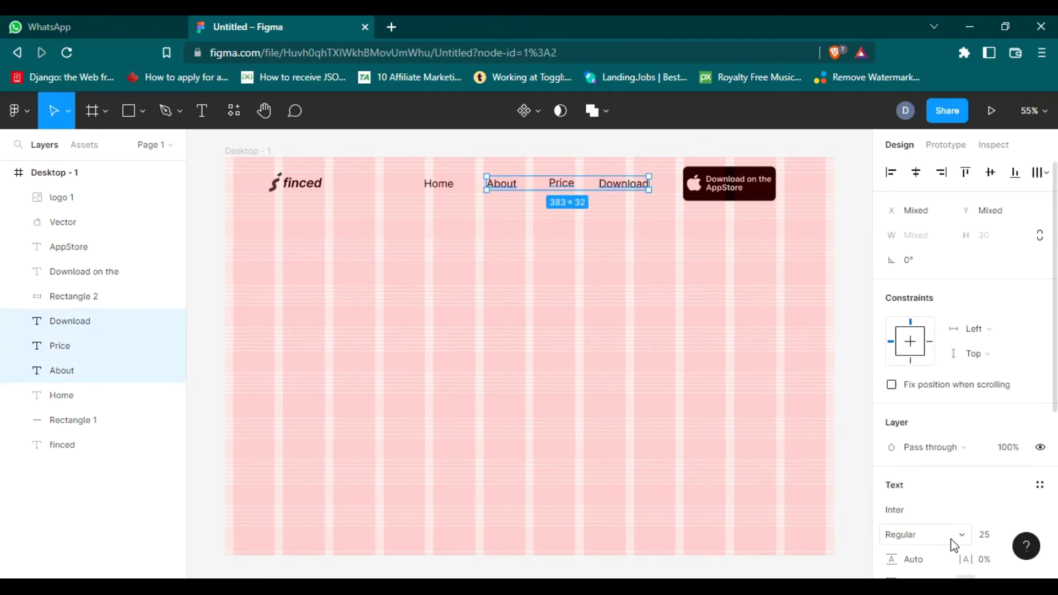
scroll(956, 524, down, 5)
click(892, 407)
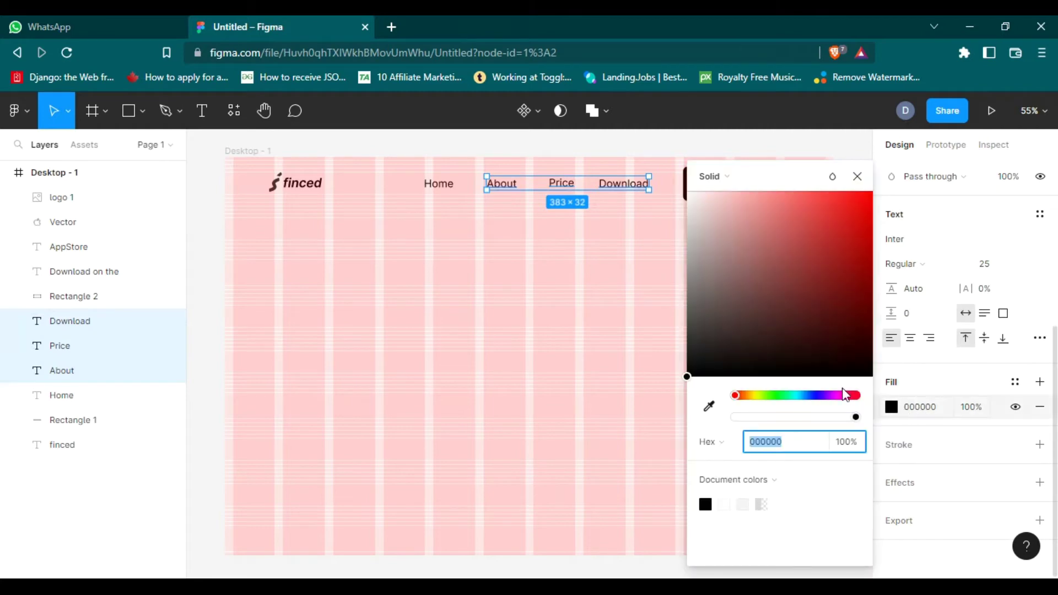
drag(704, 306, 639, 335)
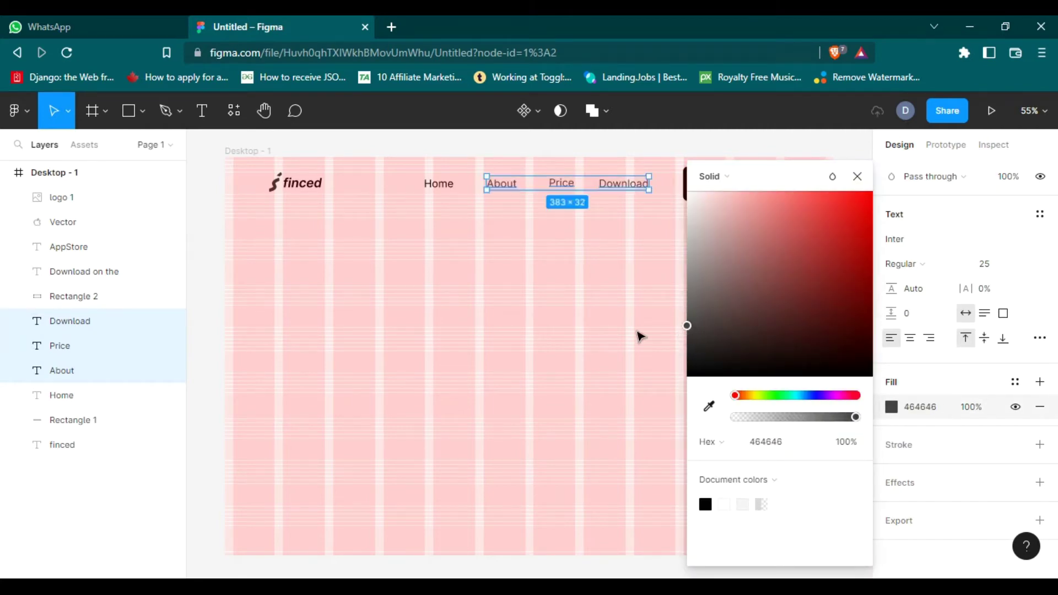
click(569, 332)
click(443, 186)
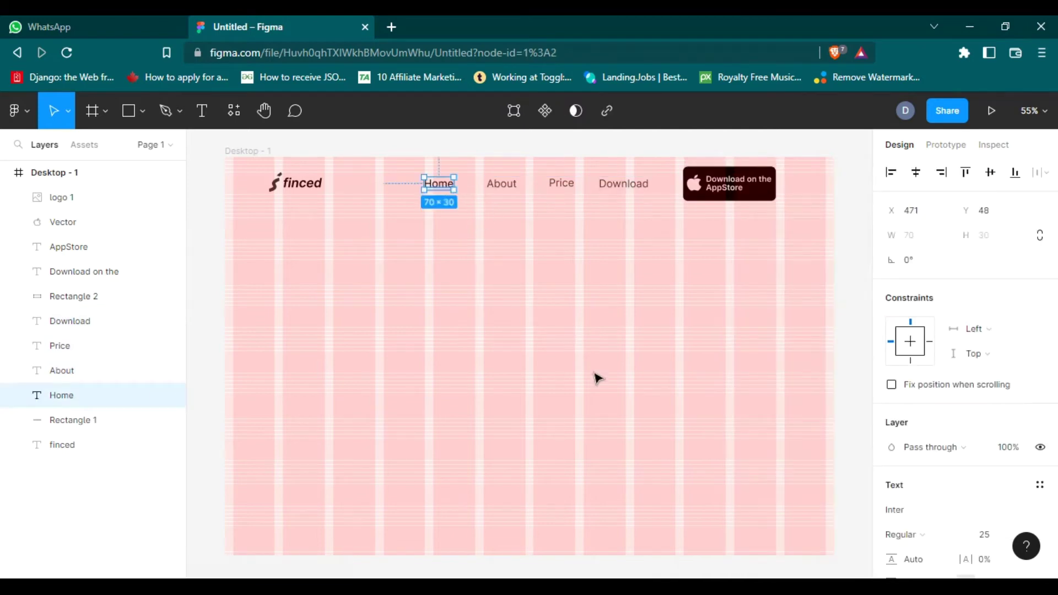
click(901, 534)
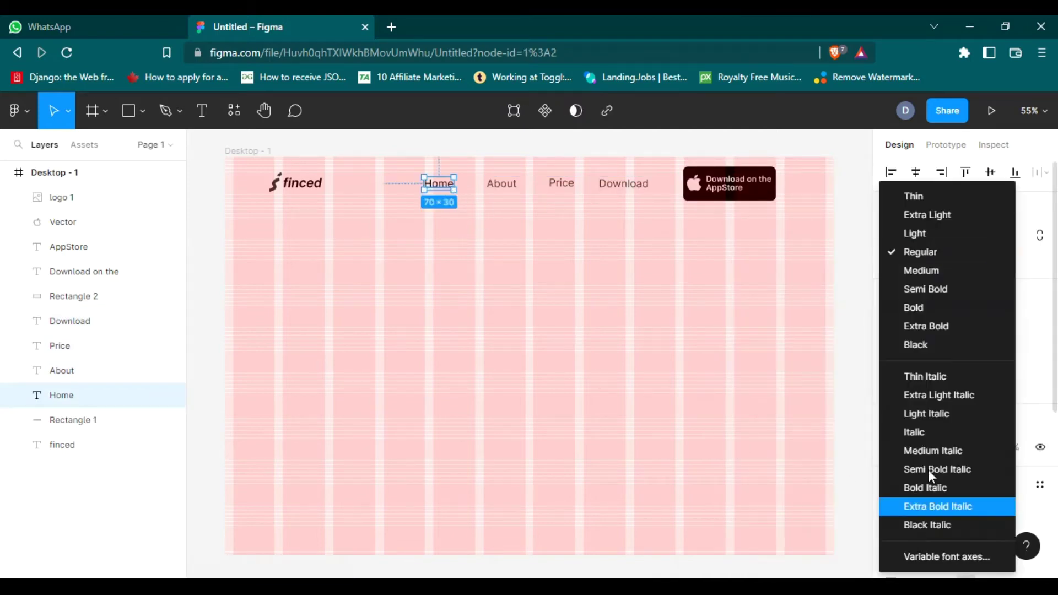
click(584, 345)
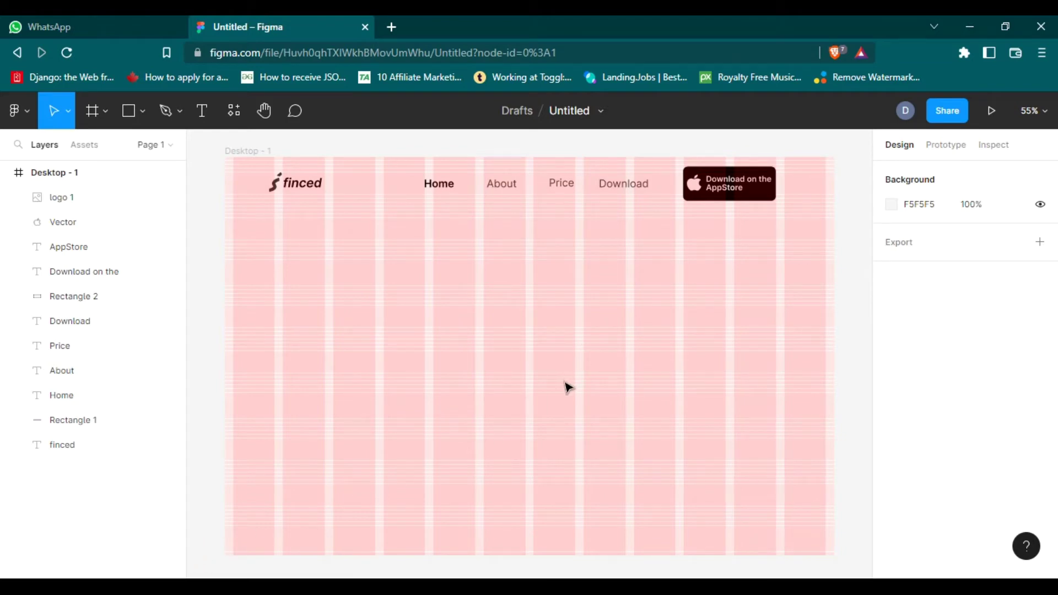
- Duplicate the Home label and move the copy down into the hero area
click(451, 194)
key(ctrl+c)
click(472, 288)
key(ctrl+v)
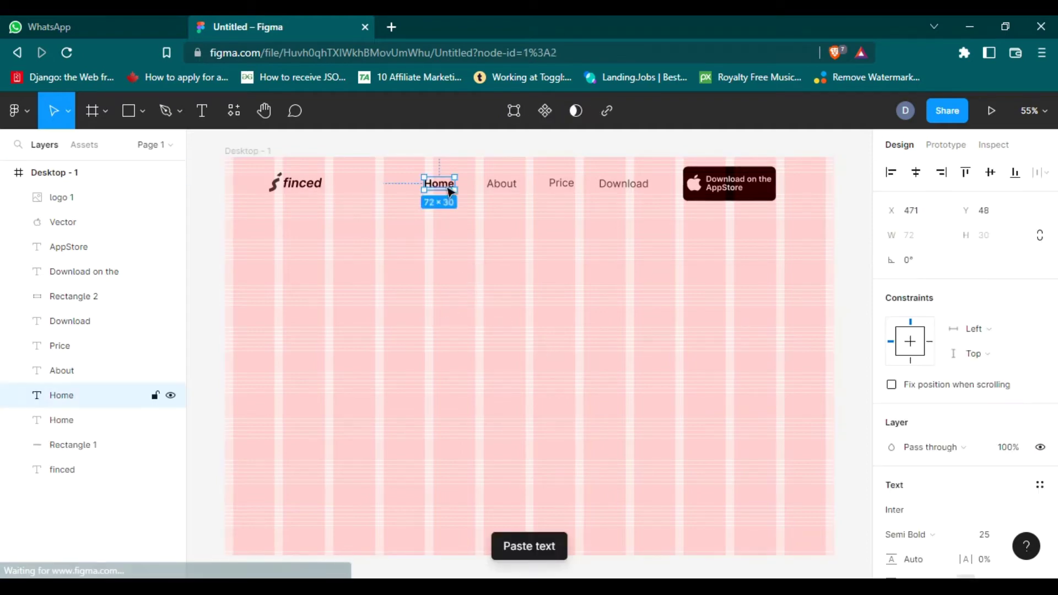
drag(444, 193, 319, 299)
double_click(319, 298)
- Retype the copy as 'Mobile Banking and Invoicing' at size 45 and position it
text(Mobile Banking and Invoicing)
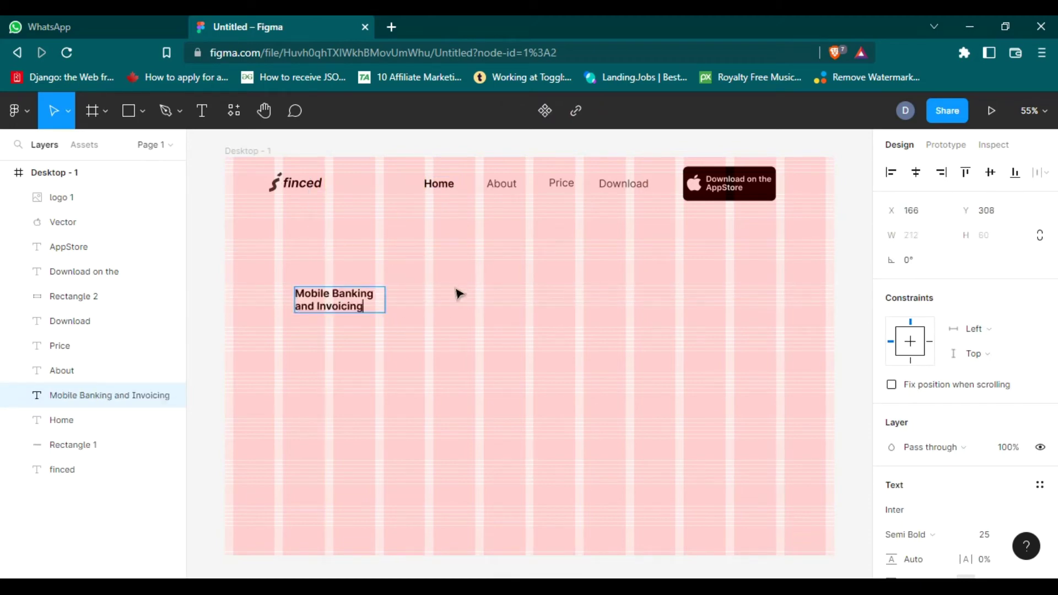
key(Escape)
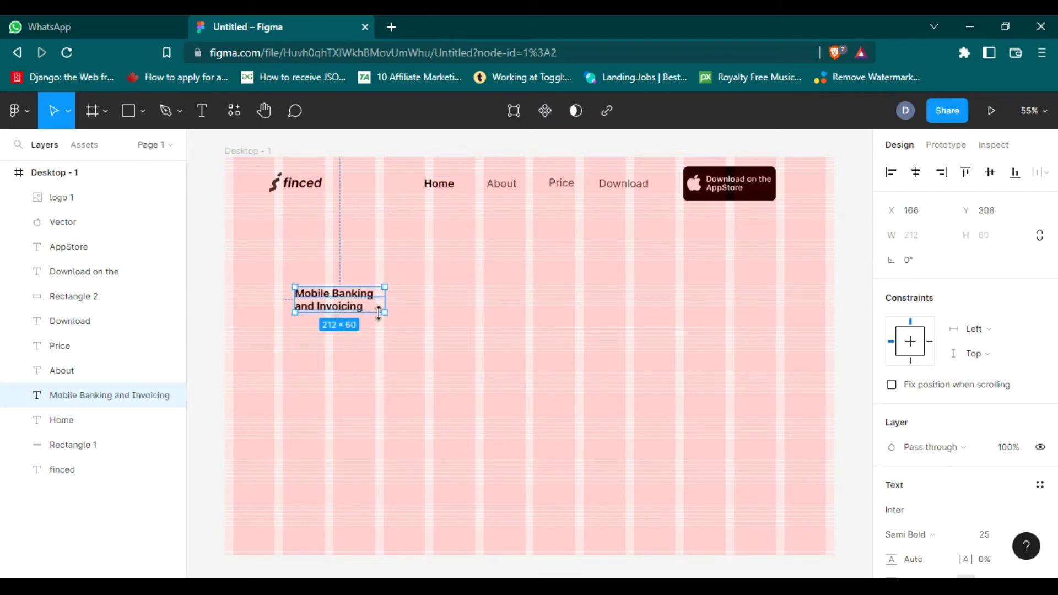
drag(384, 313, 434, 335)
click(991, 537)
text(0)
key(Return)
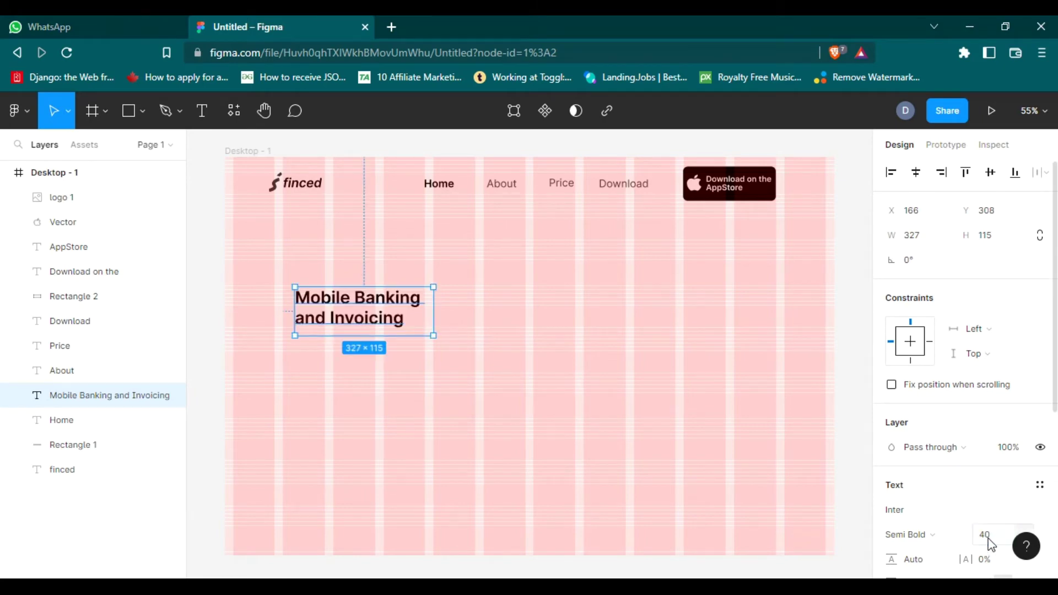
click(989, 537)
text(45)
key(Return)
drag(429, 309, 449, 309)
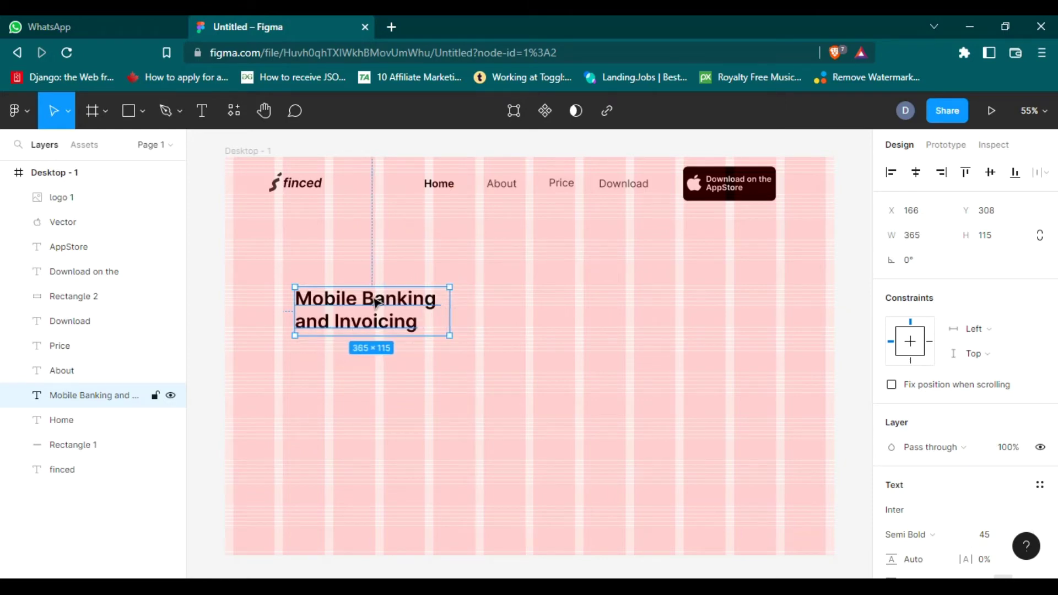
mouse_move(376, 302)
mouse_down()
mouse_move(338, 284)
mouse_move(358, 284)
mouse_up()
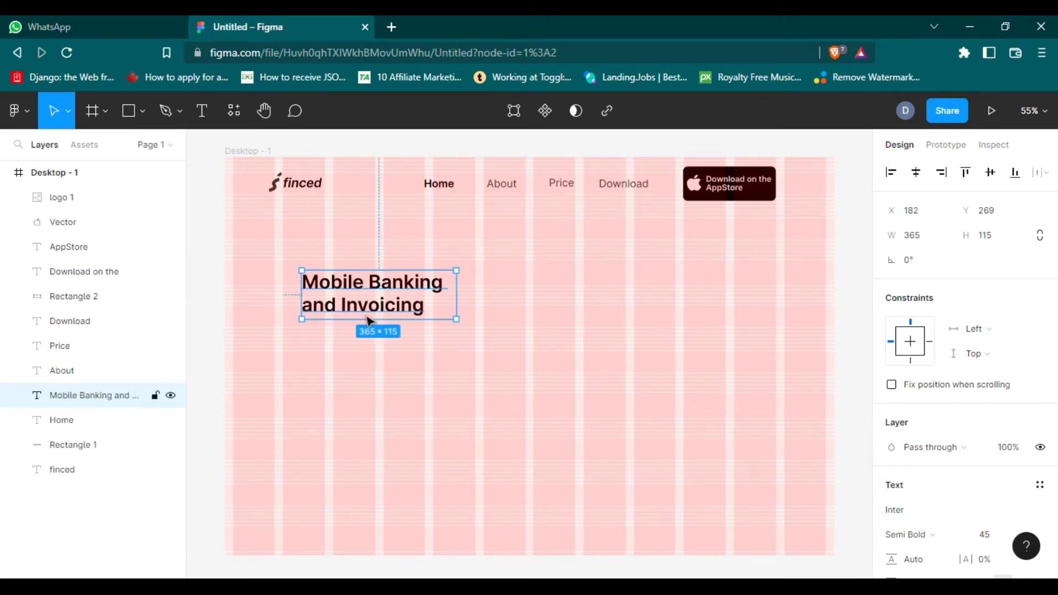
click(375, 392)
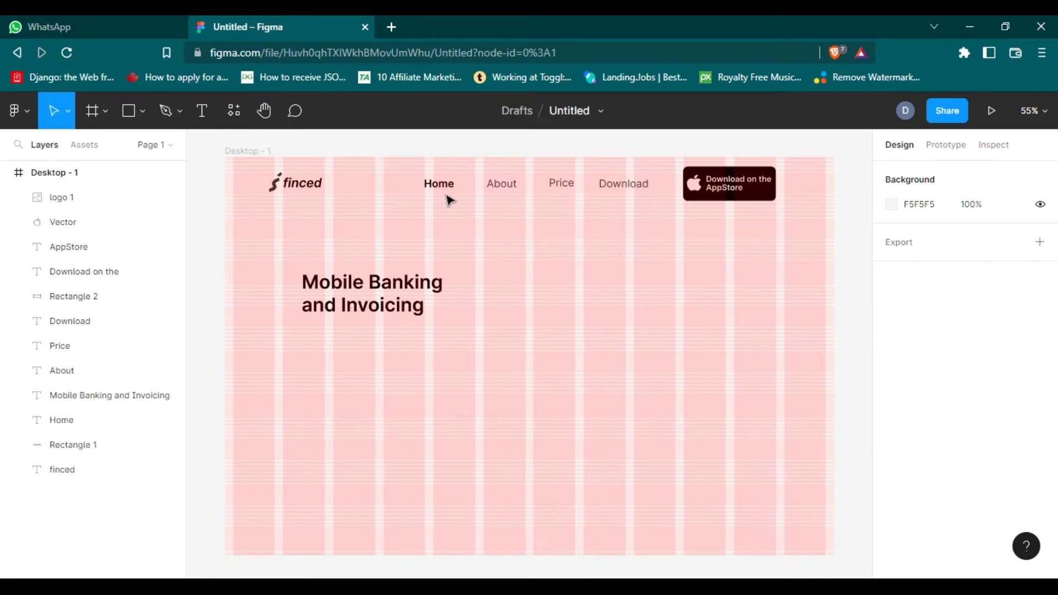
- Add the Regular subtitle 'Control expenses, manage payments and cards on the go.' under the heading
click(496, 187)
click(449, 186)
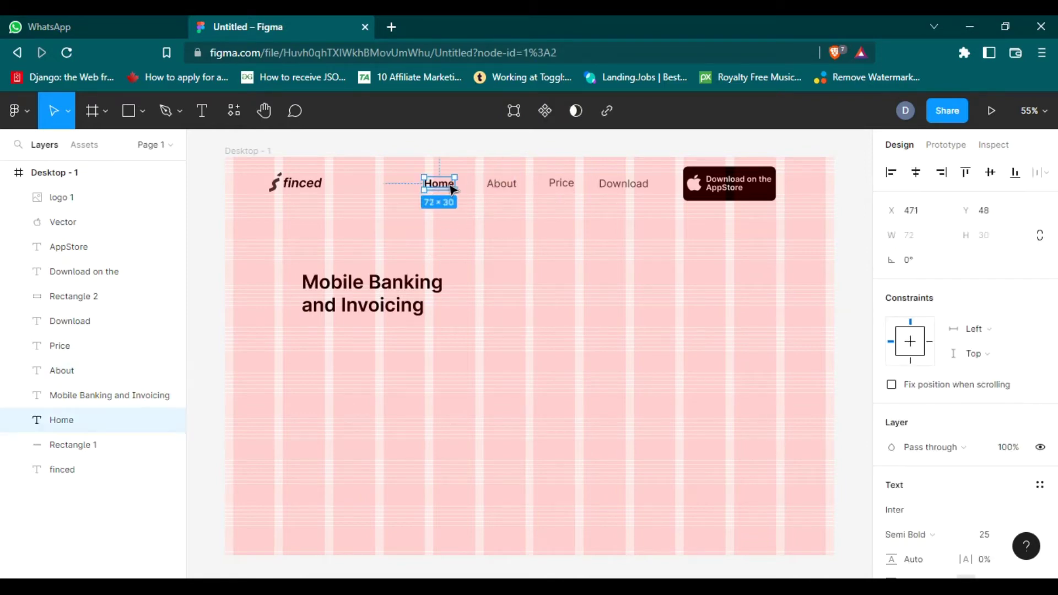
key(ctrl+c)
click(522, 371)
key(ctrl+v)
mouse_move(438, 184)
mouse_down()
mouse_move(461, 289)
mouse_move(349, 341)
mouse_up()
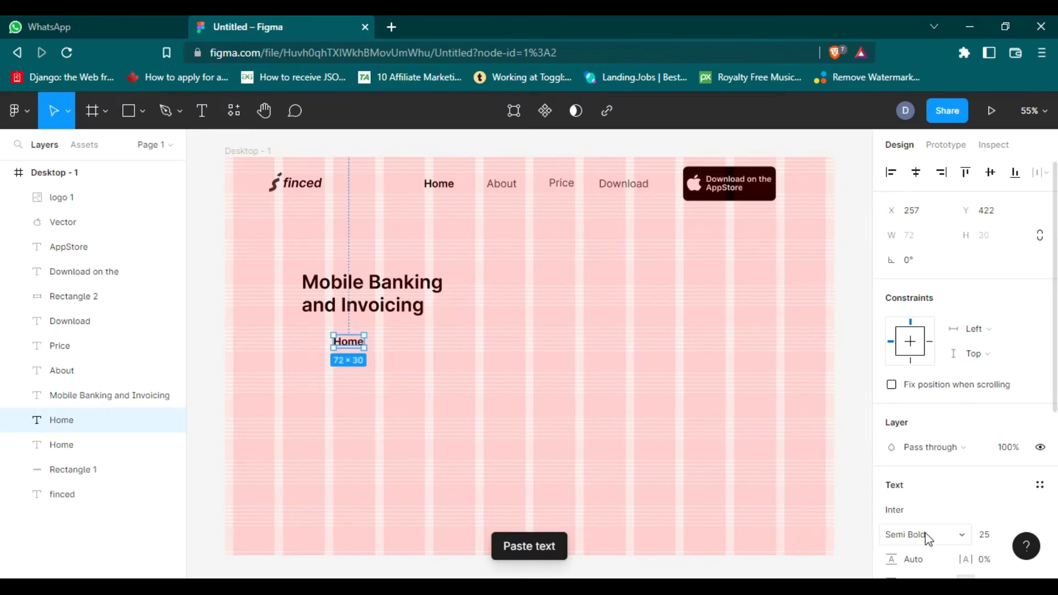
click(926, 534)
click(944, 252)
double_click(348, 341)
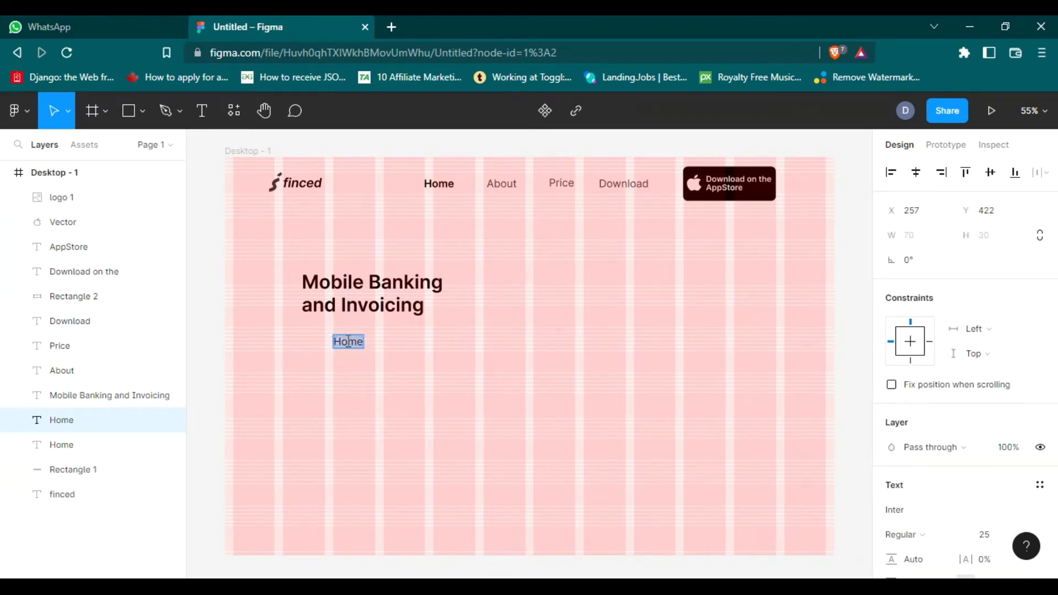
key(ctrl+v)
key(Escape)
drag(421, 345, 363, 335)
click(359, 423)
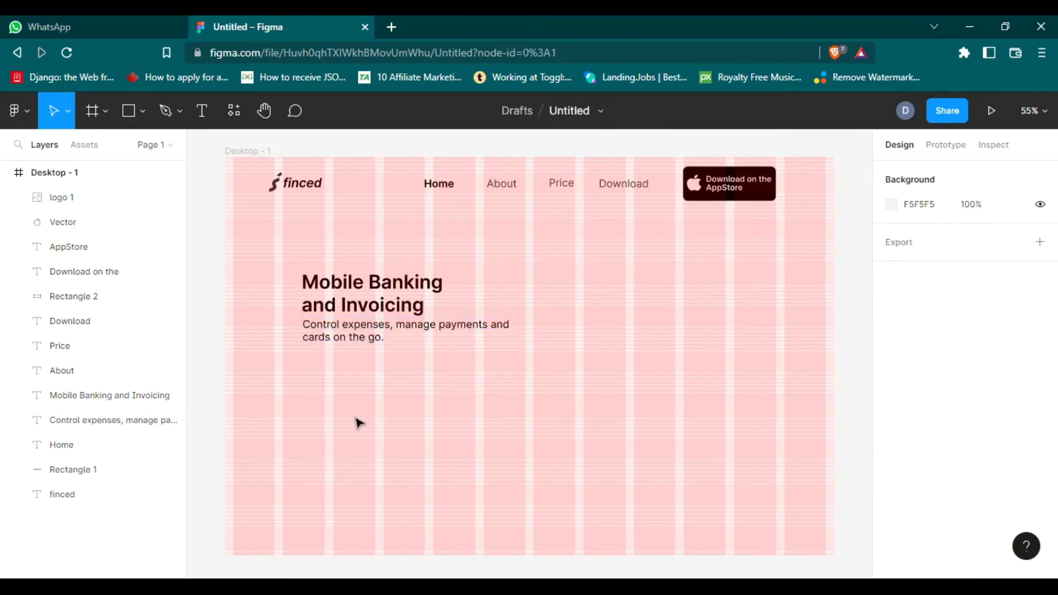
- Draw a 410 × 72 rectangle below the subtitle with corner radius 10
click(119, 113)
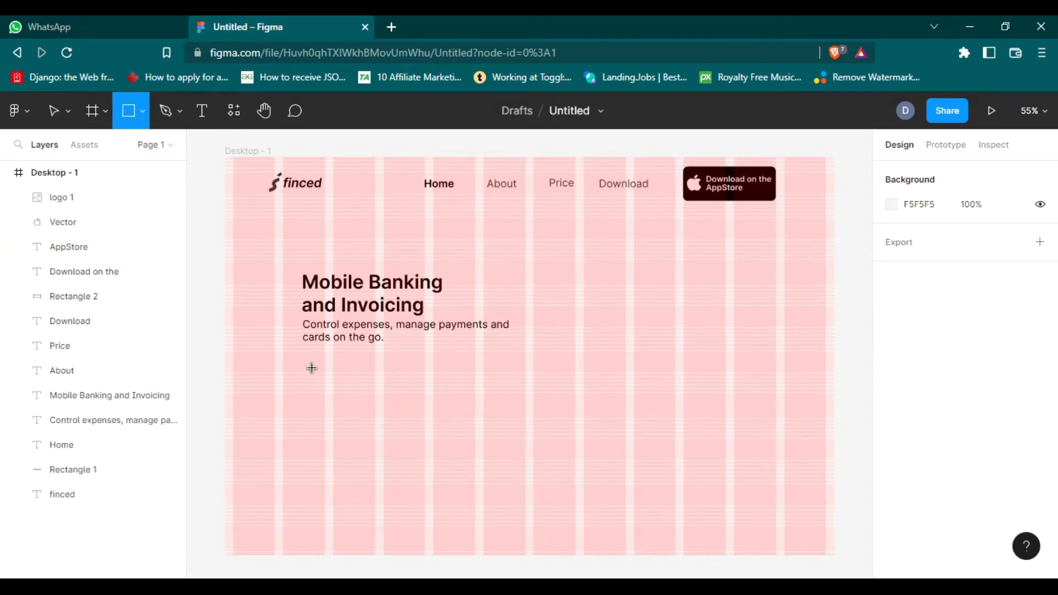
drag(304, 381, 480, 411)
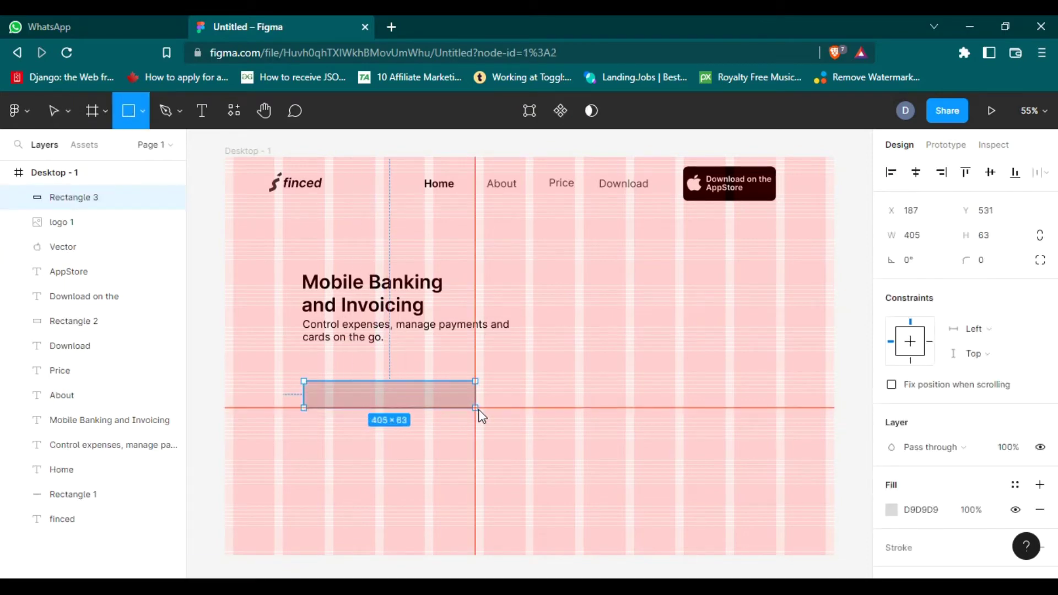
drag(481, 413, 512, 419)
drag(401, 400, 398, 385)
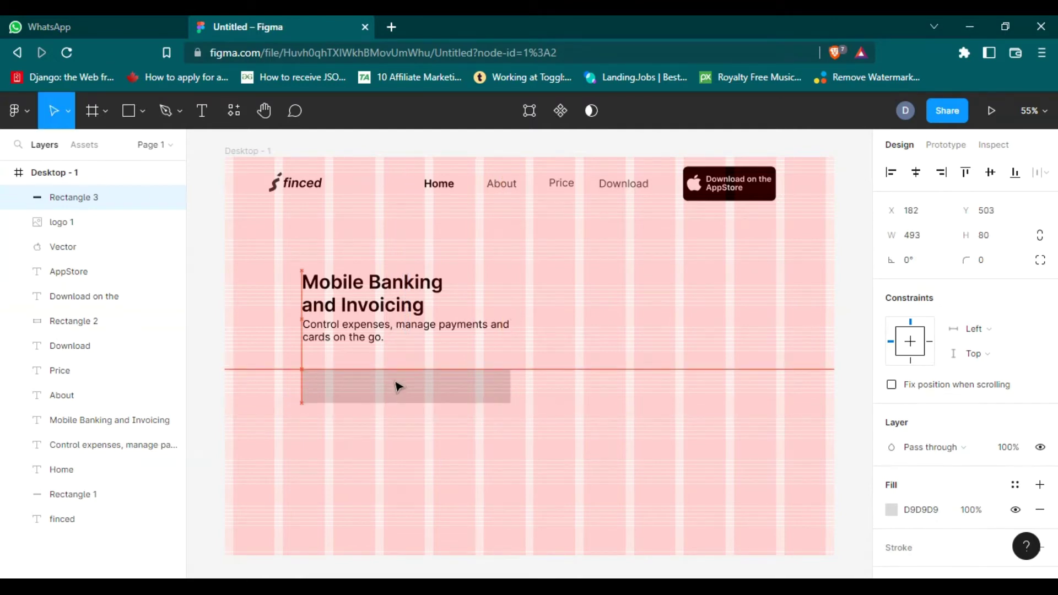
drag(512, 388, 475, 388)
drag(384, 404, 384, 399)
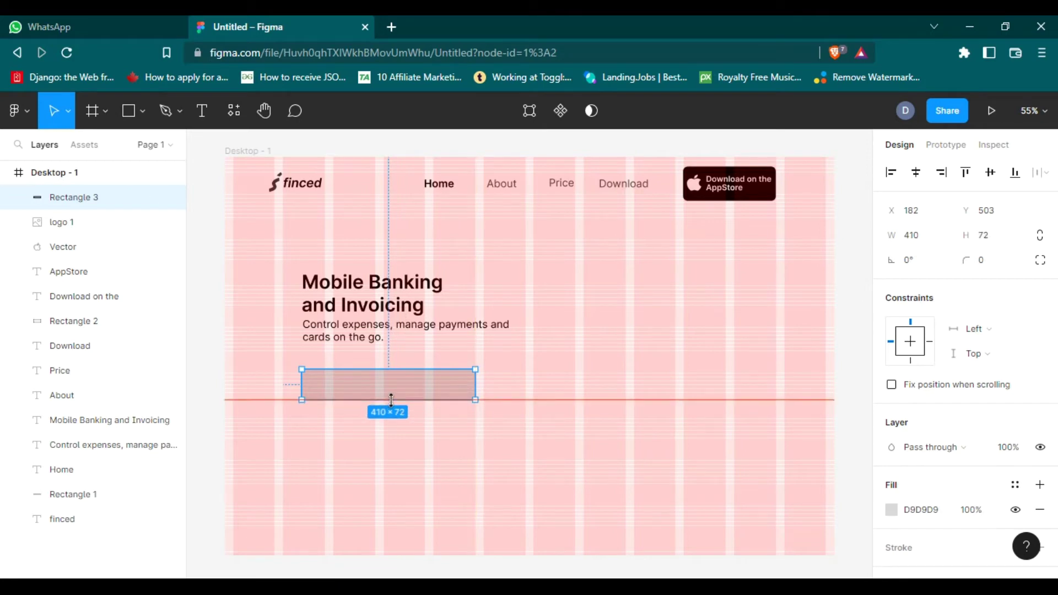
drag(965, 264, 951, 266)
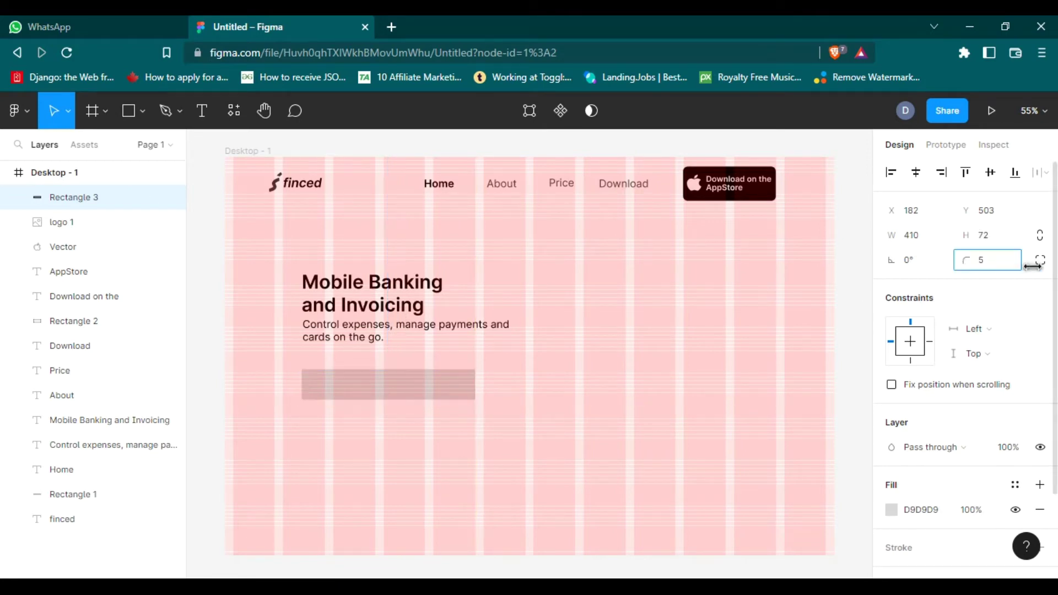
click(969, 260)
text(10)
key(Return)
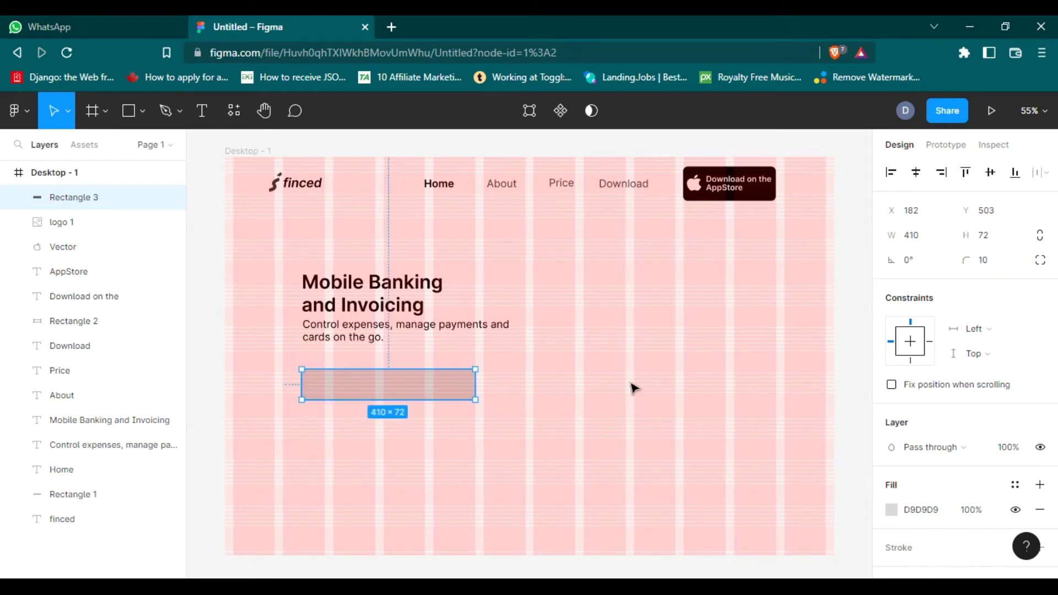
- Fill the rectangle with the light grey F0ECEC
click(891, 510)
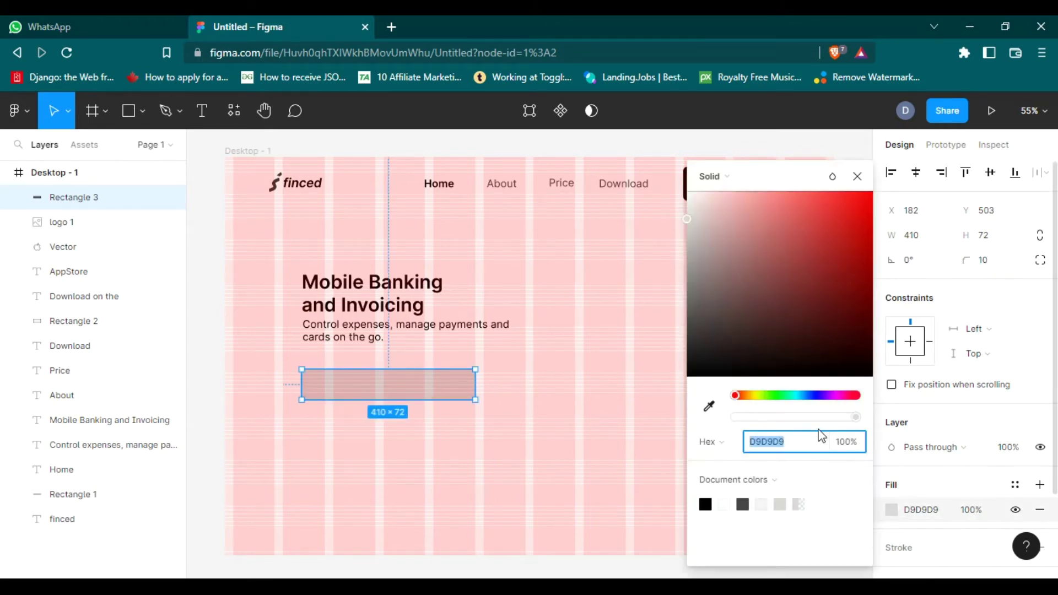
drag(710, 226, 683, 192)
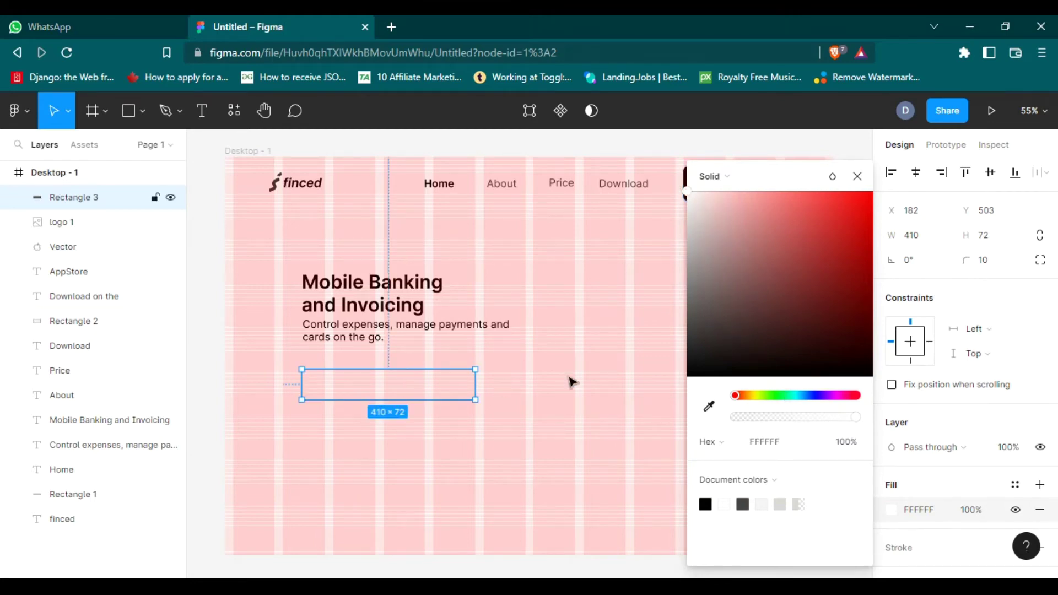
click(441, 385)
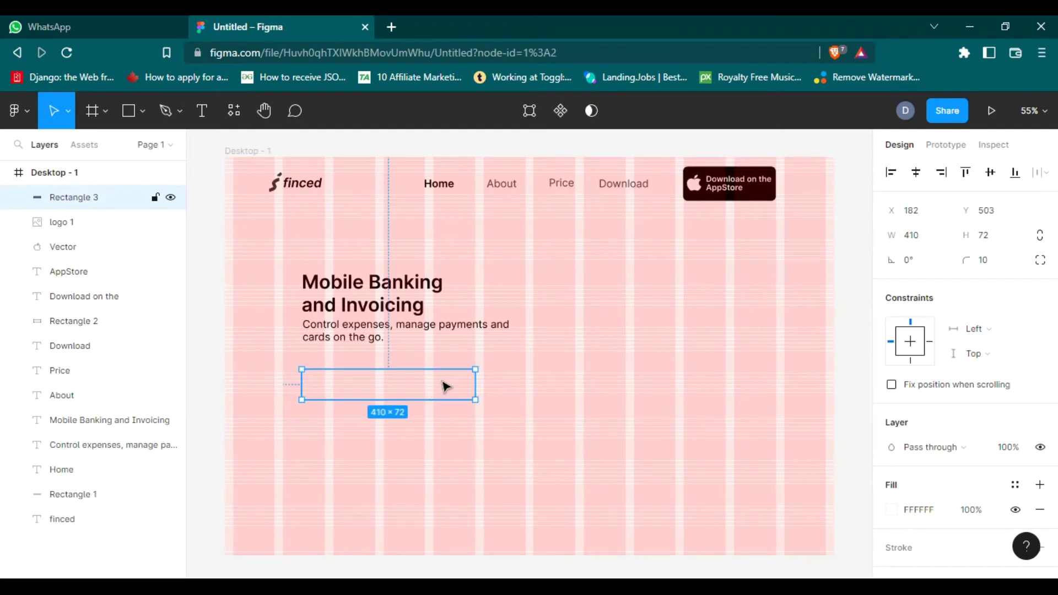
click(495, 426)
click(421, 389)
right_click(421, 389)
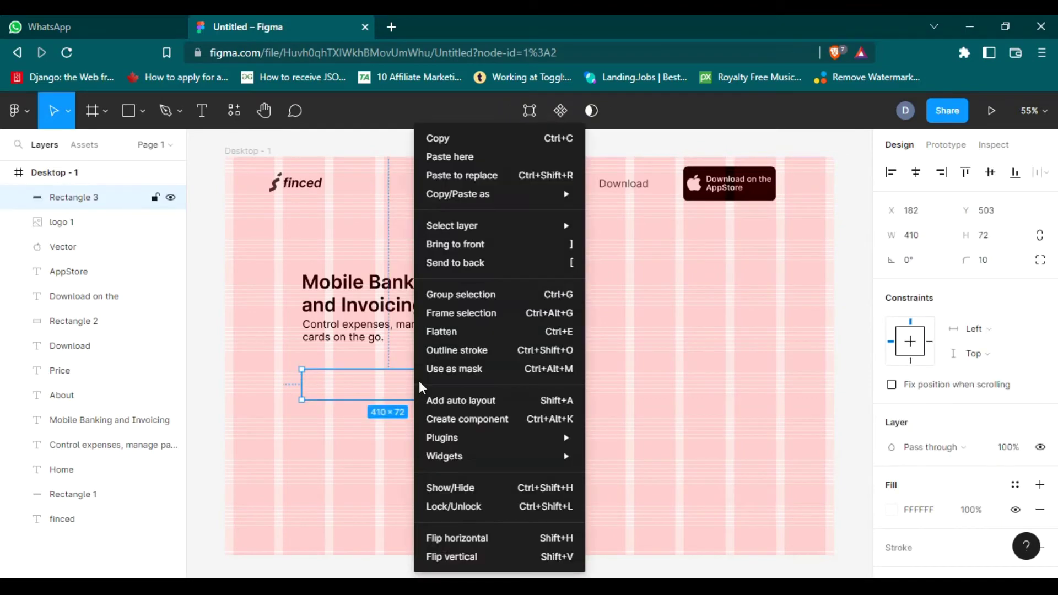
click(481, 244)
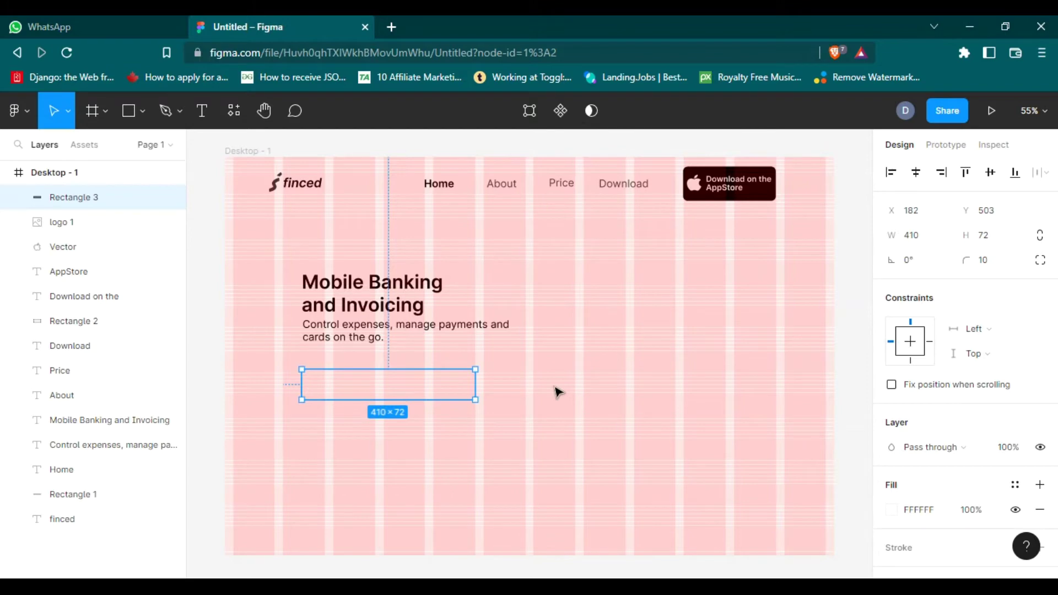
click(893, 511)
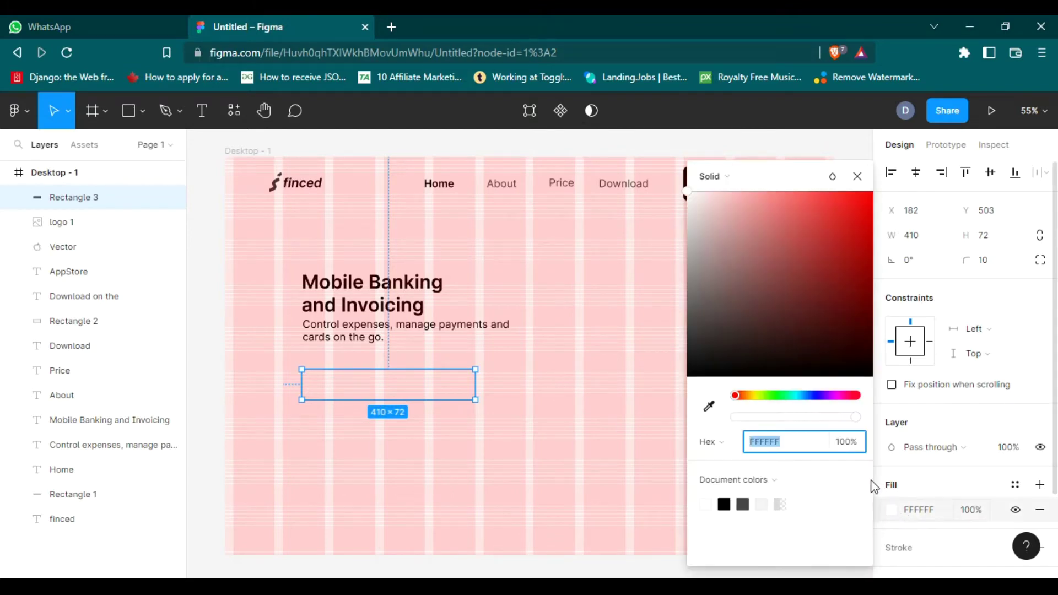
click(686, 202)
drag(686, 210, 690, 202)
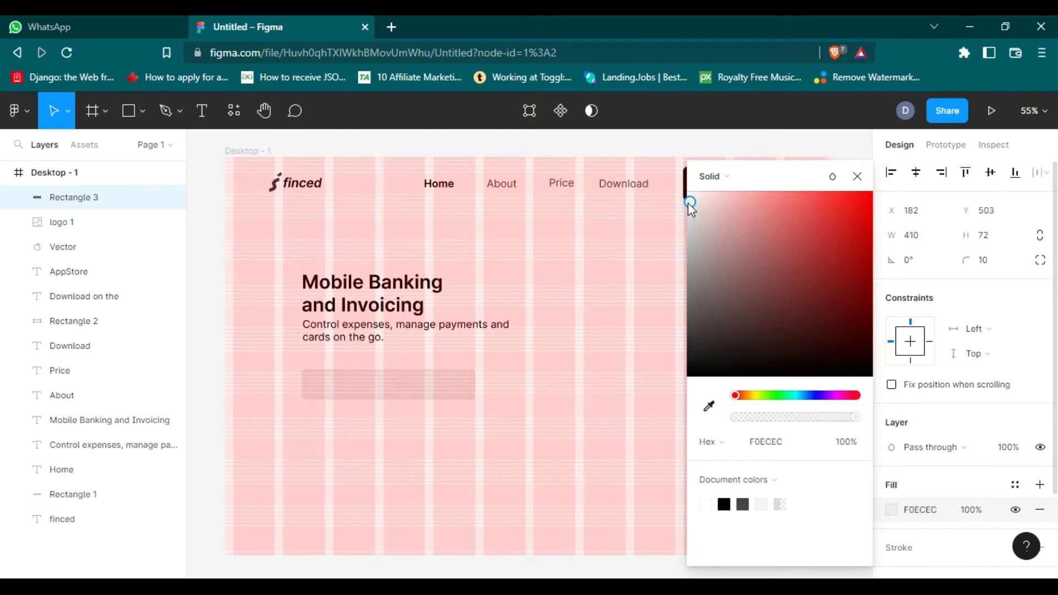
click(534, 394)
click(422, 392)
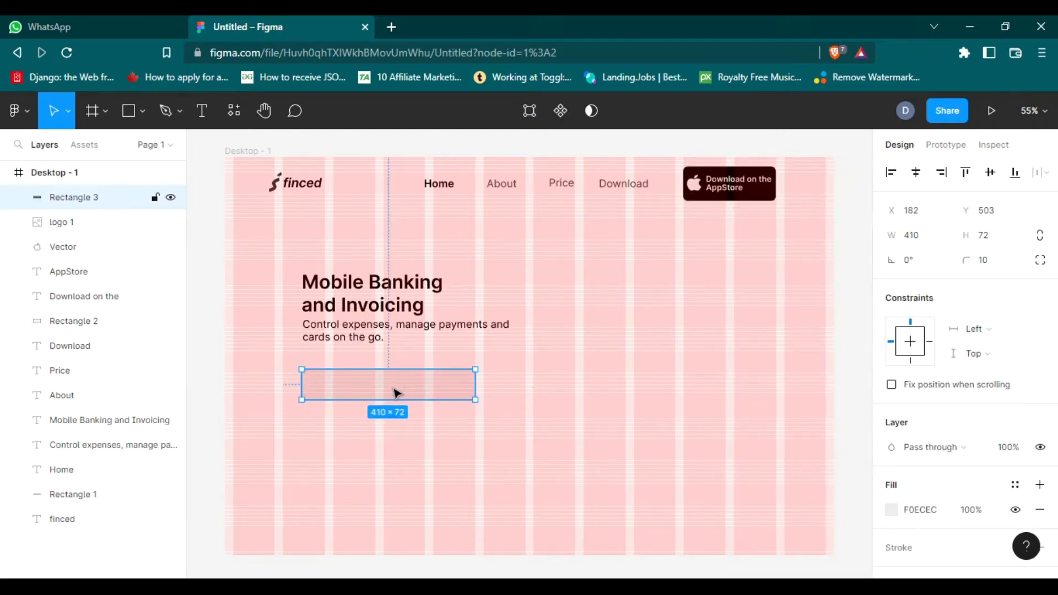
click(465, 494)
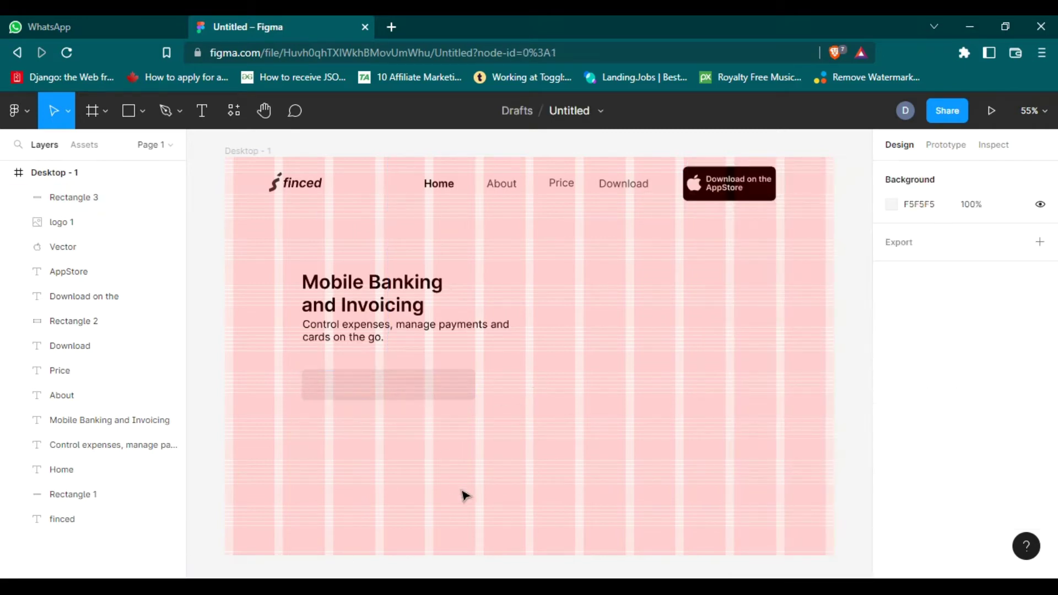
click(128, 112)
- Delete the stray rectangle and paste a copy of the grey input field, narrowed to button size
drag(403, 430, 456, 453)
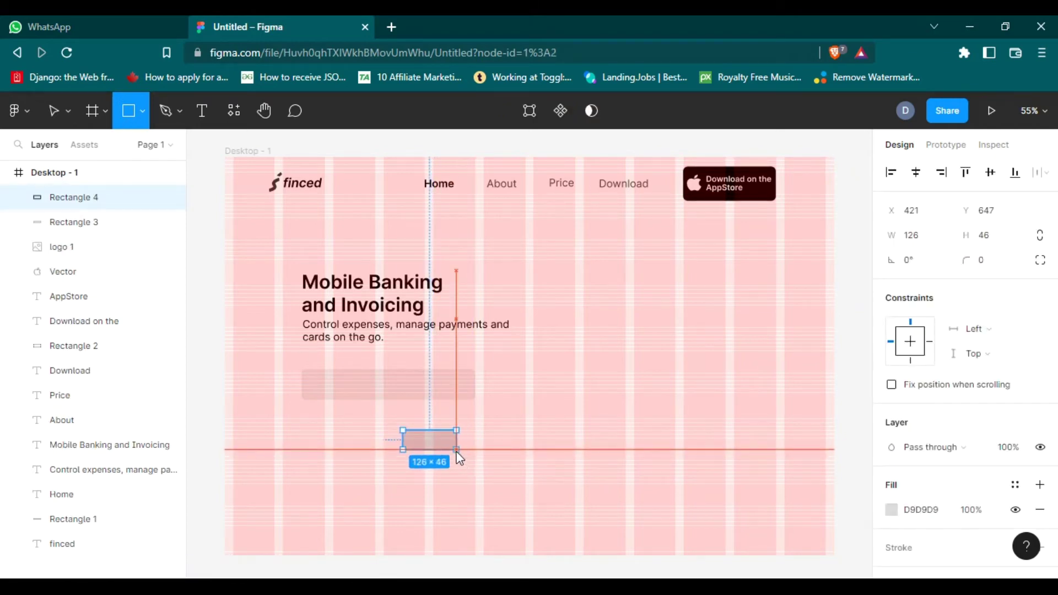
key(Delete)
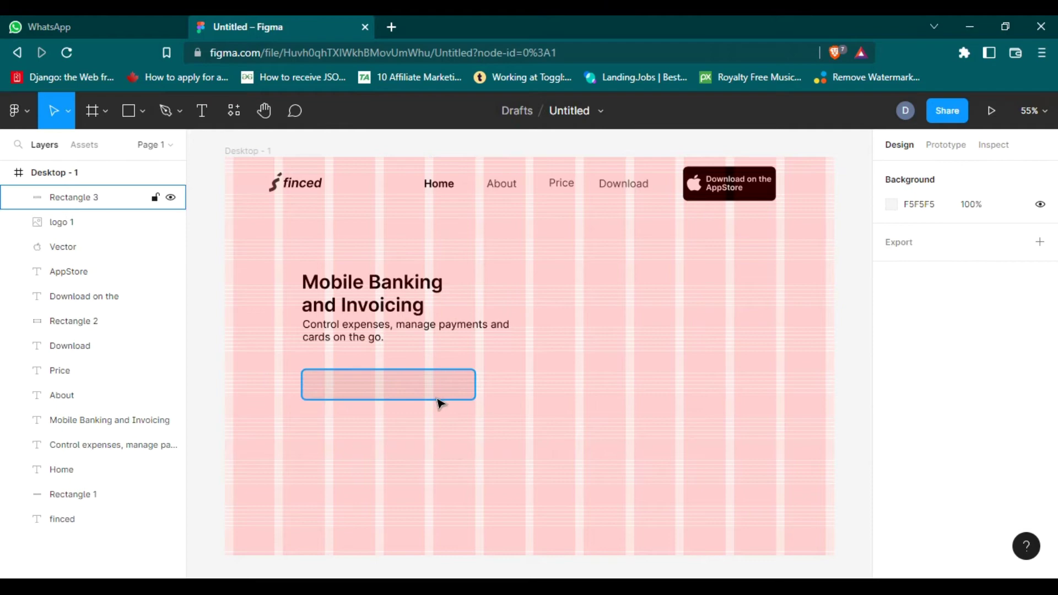
click(435, 397)
key(ctrl+v)
mouse_move(301, 383)
mouse_down()
mouse_move(428, 392)
mouse_move(443, 373)
mouse_move(420, 384)
mouse_up()
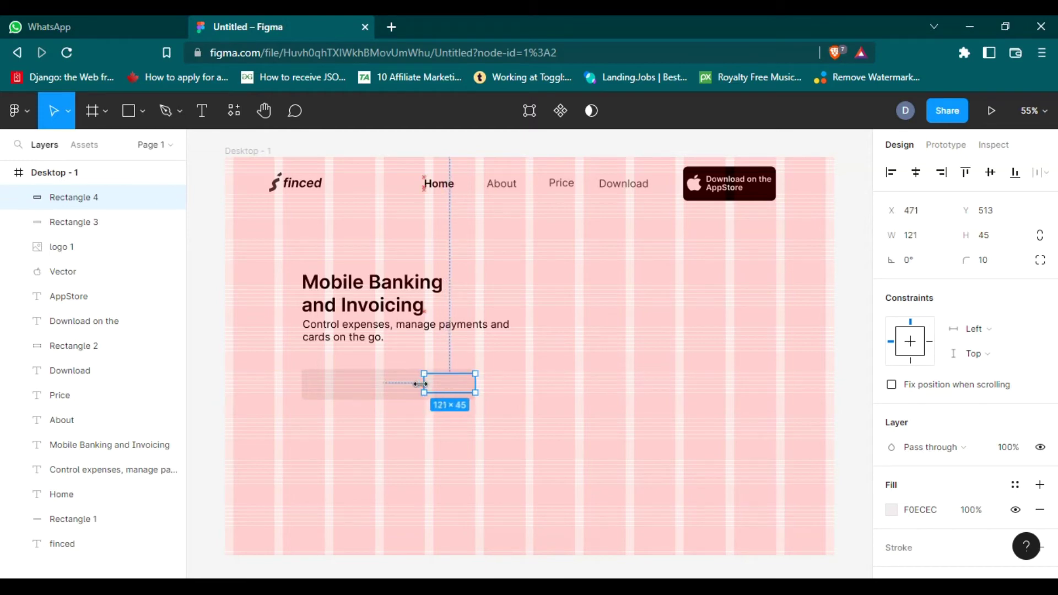
- Give the button copy corner radius 11 and a 4F5BE2 purple fill
drag(968, 261, 970, 262)
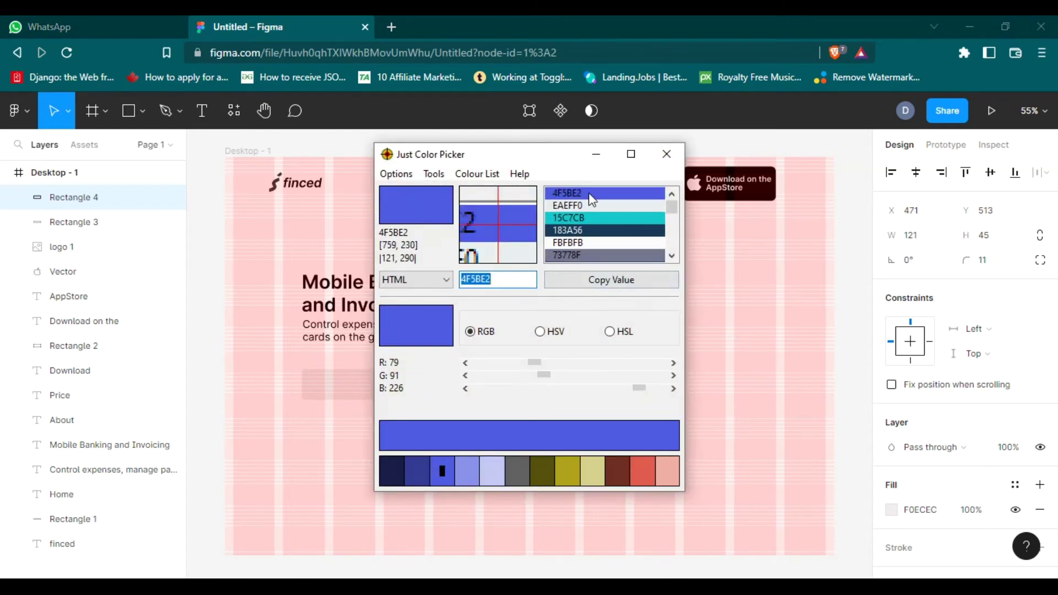
click(353, 390)
click(450, 386)
click(928, 510)
text(4F5BE2)
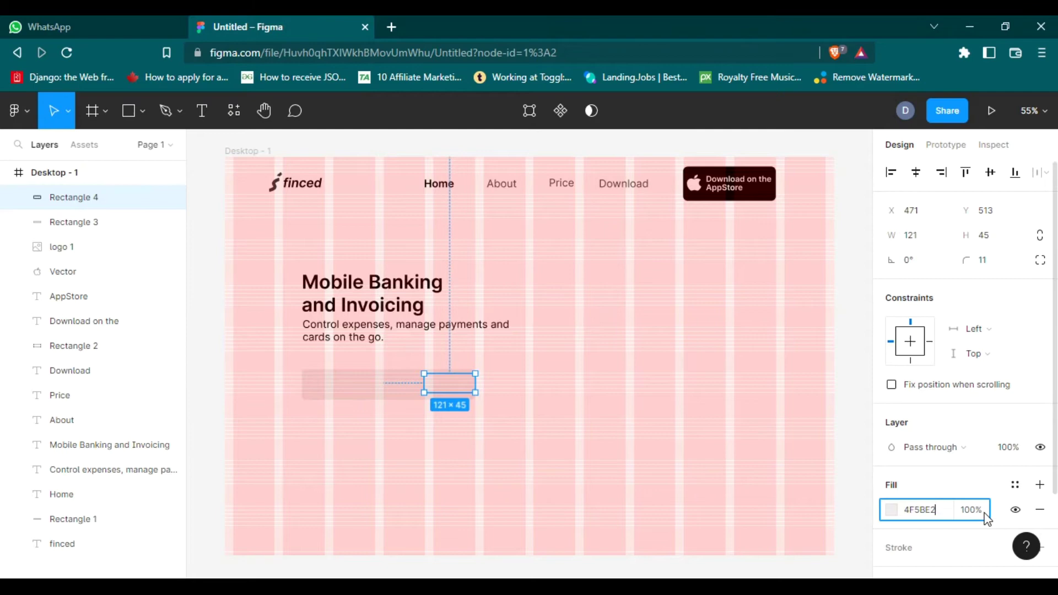
key(Return)
- Make the purple button 121×53 and align it with the input field's right end
click(451, 395)
drag(444, 392, 455, 395)
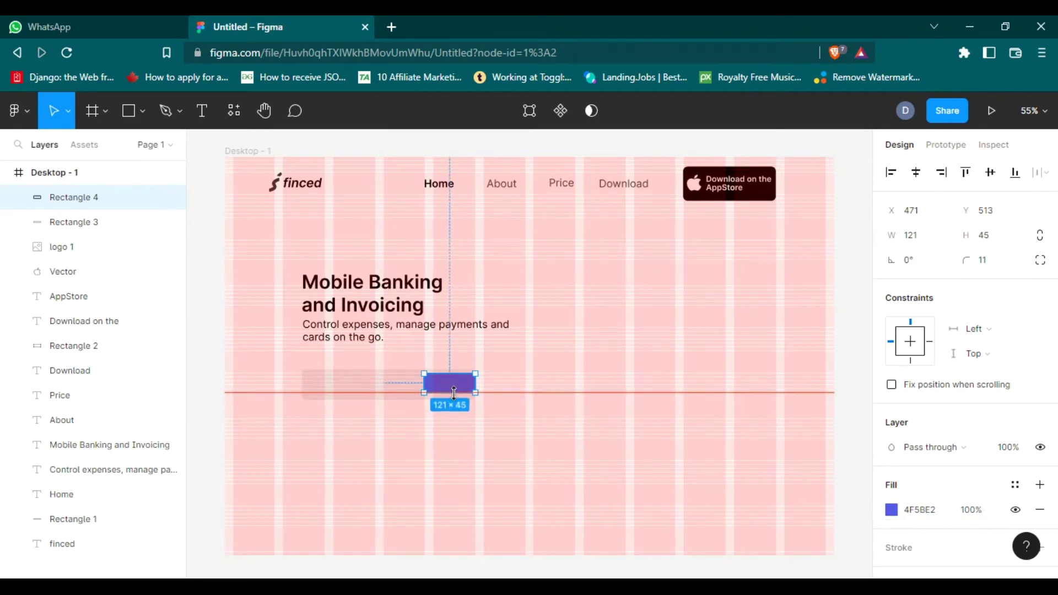
click(477, 406)
click(449, 385)
click(477, 380)
drag(449, 385, 418, 385)
click(678, 331)
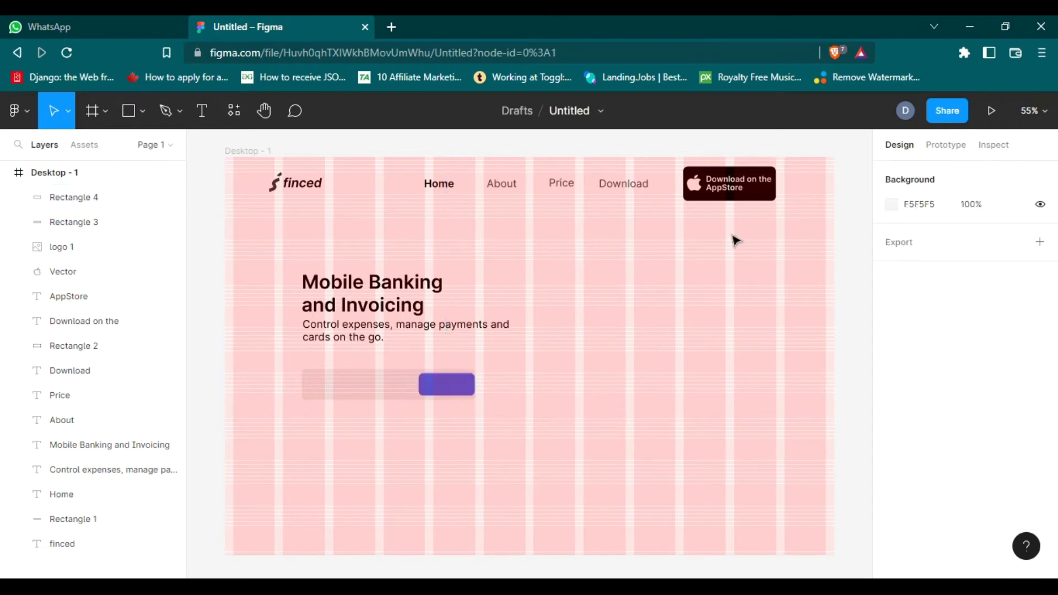
- Paste a copy of the 'Download on the' text onto the purple button and retype it 'Try it now'
click(735, 185)
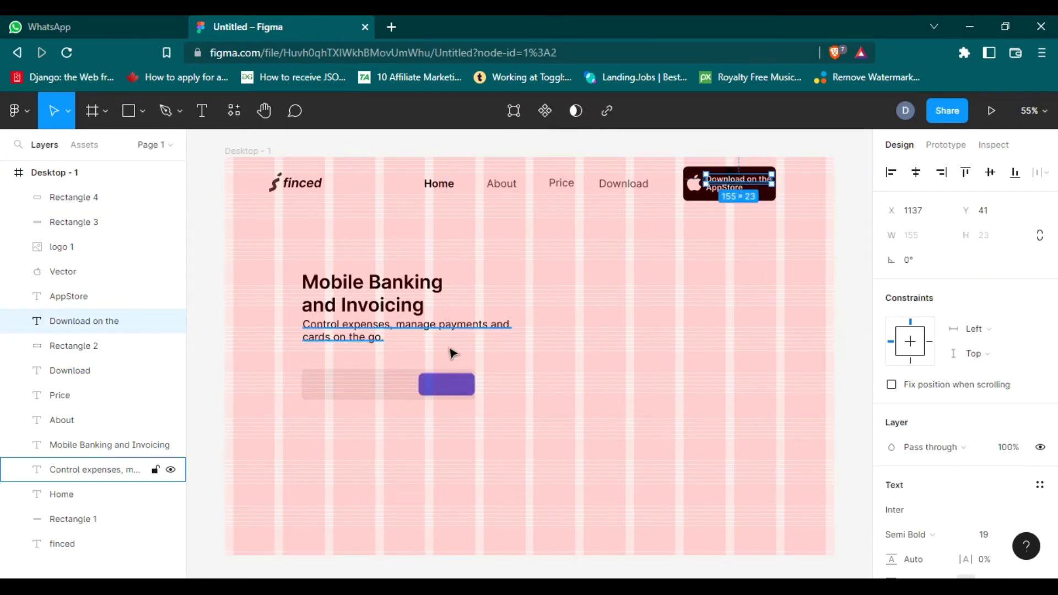
click(448, 383)
key(ctrl+v)
drag(741, 185, 452, 392)
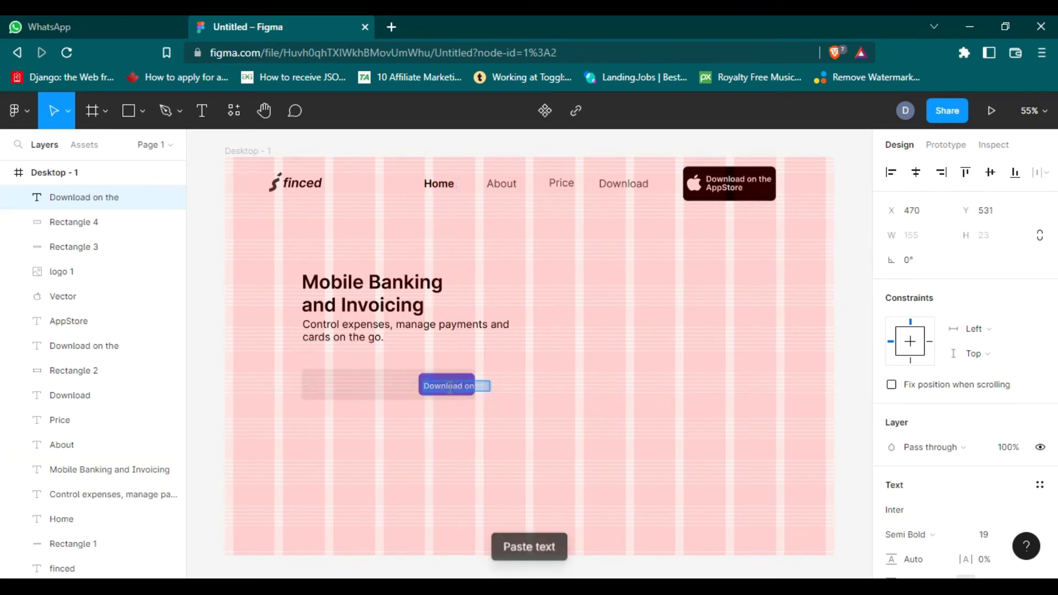
key(Return)
text(Try it now)
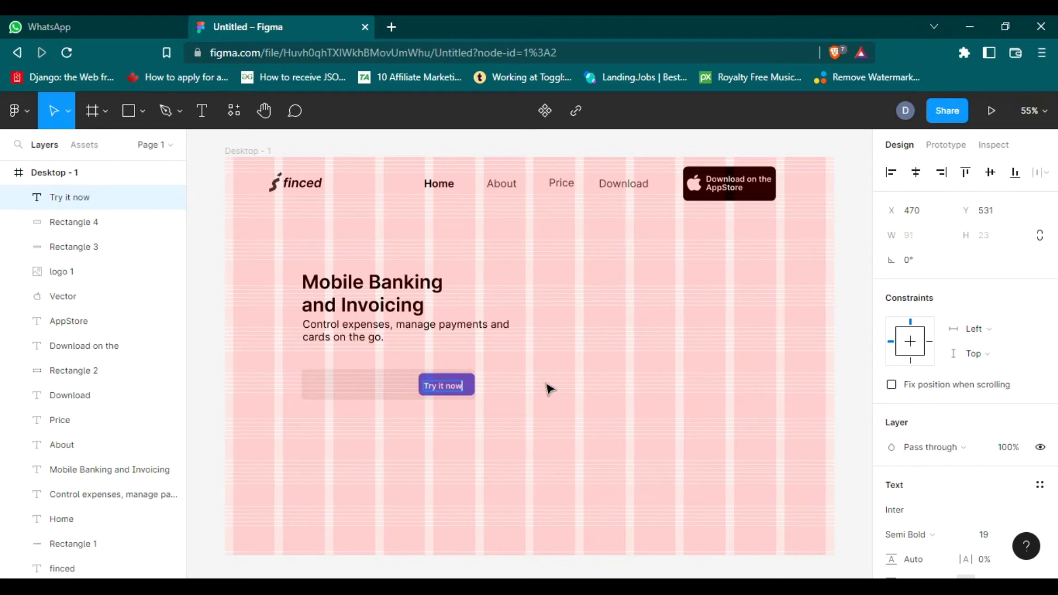
key(Escape)
- Centre the 'Try it now' label on the purple button
drag(449, 390, 452, 388)
click(408, 422)
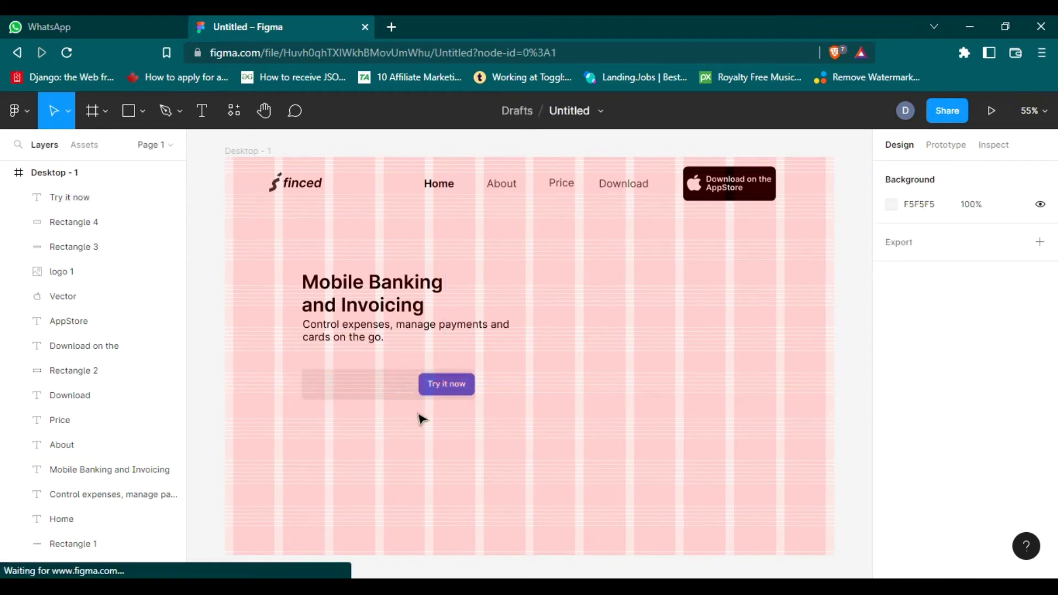
drag(477, 399, 414, 368)
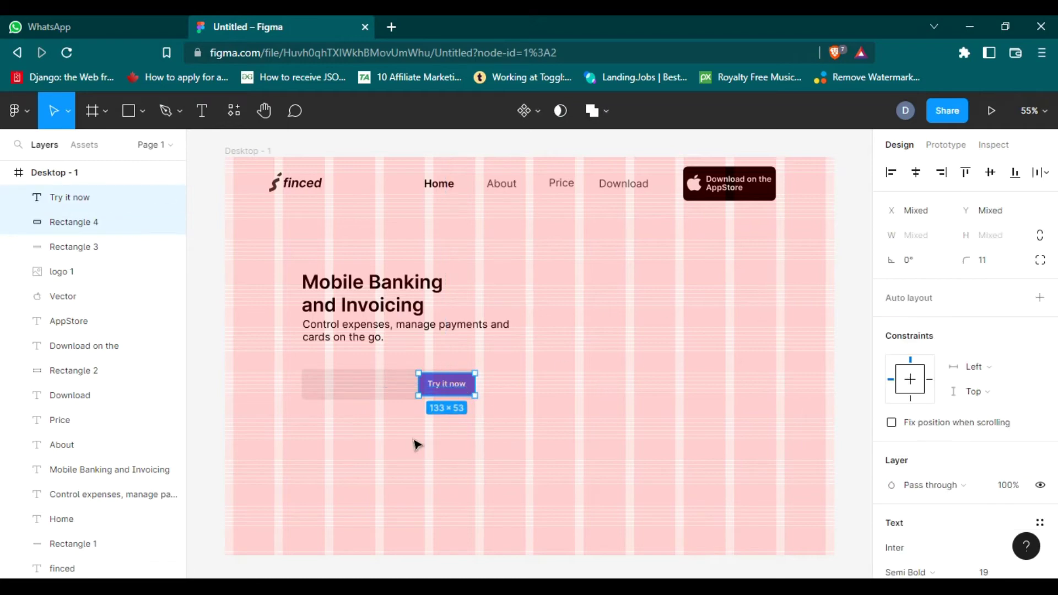
click(431, 432)
click(449, 384)
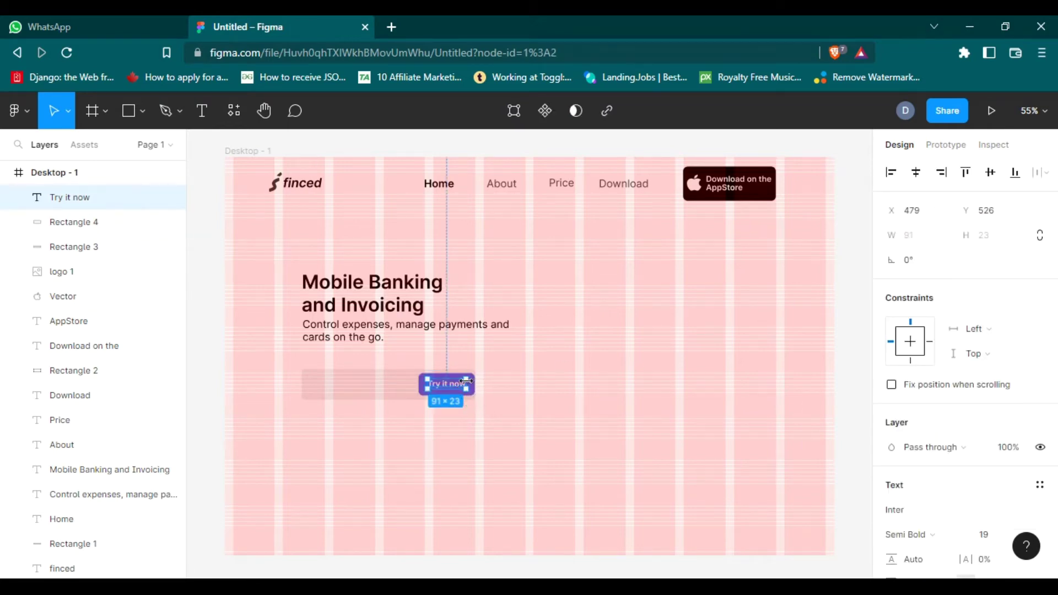
click(543, 418)
click(317, 390)
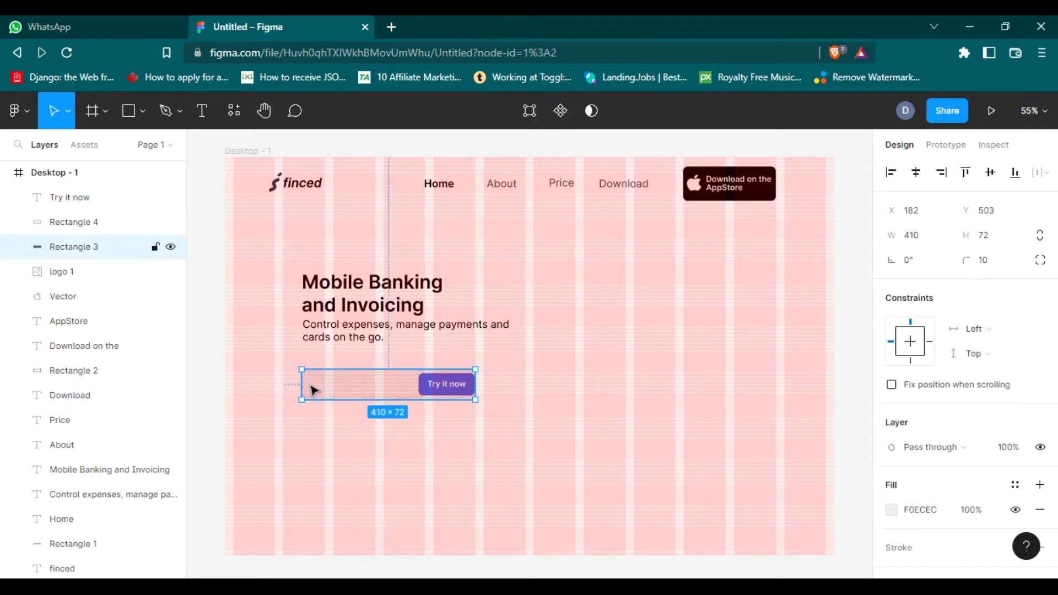
click(629, 437)
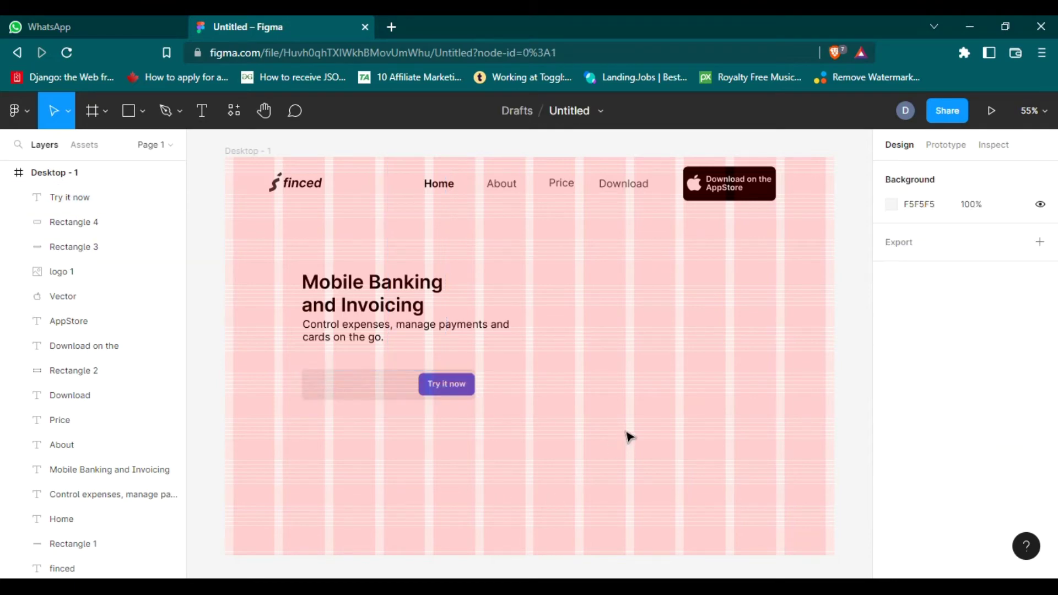
right_click(558, 488)
mouse_move(628, 437)
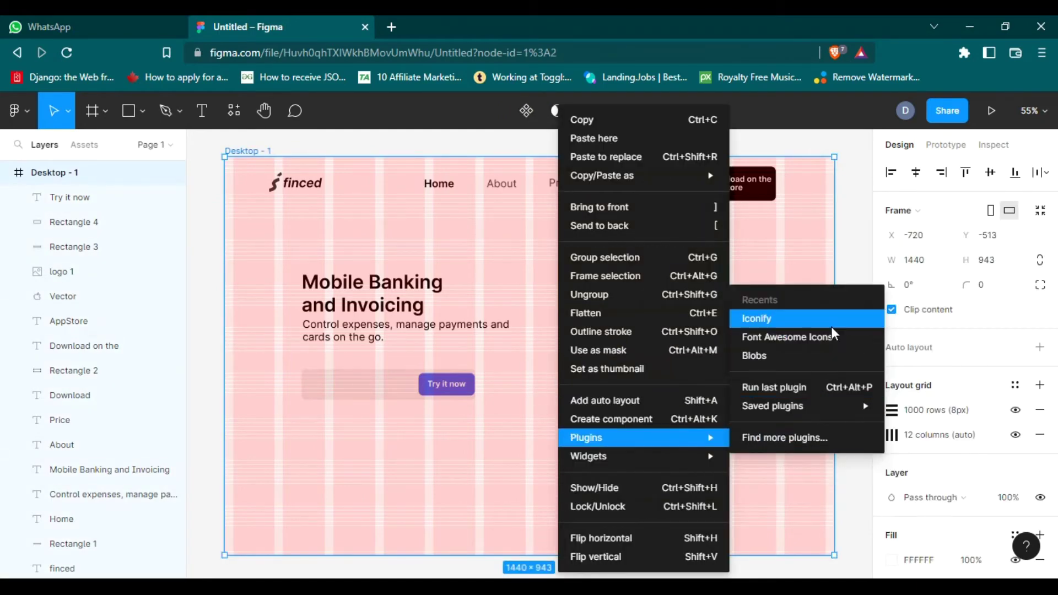
- Search Iconify for 'email' and import the eva:email-fill envelope icon onto the page
click(821, 326)
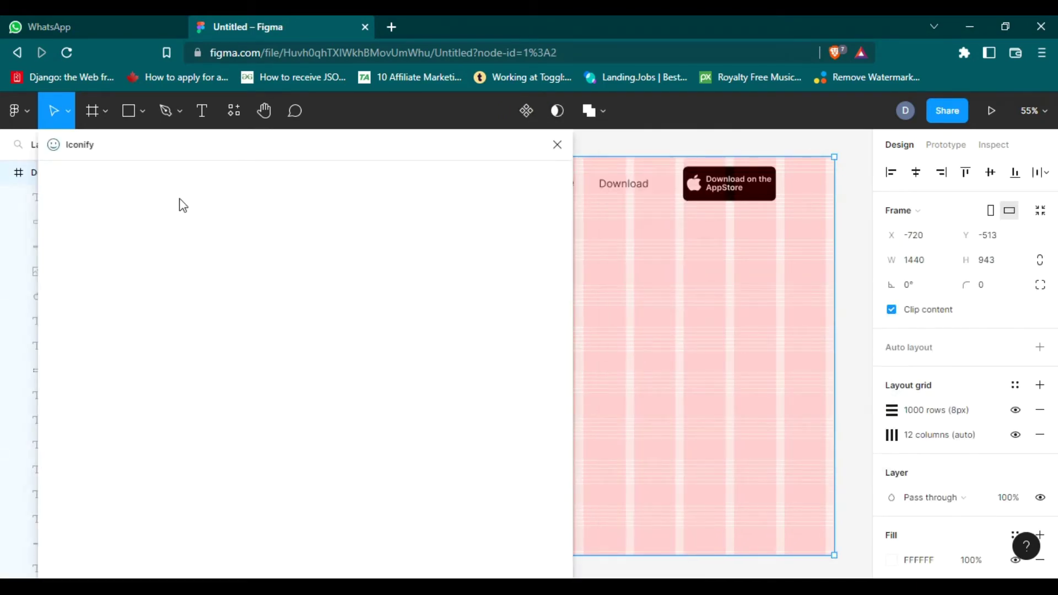
double_click(154, 251)
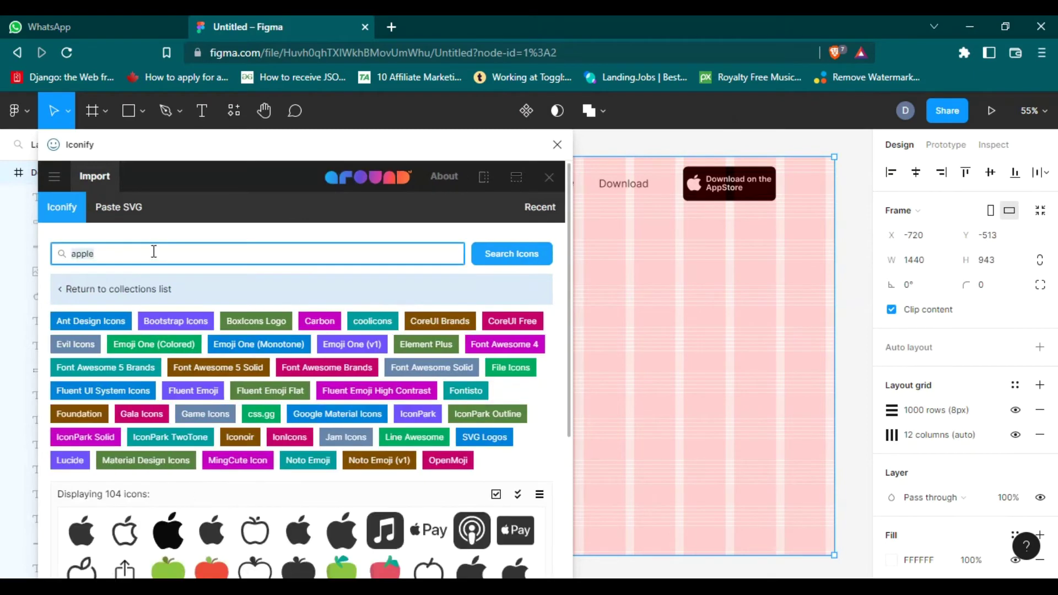
click(496, 256)
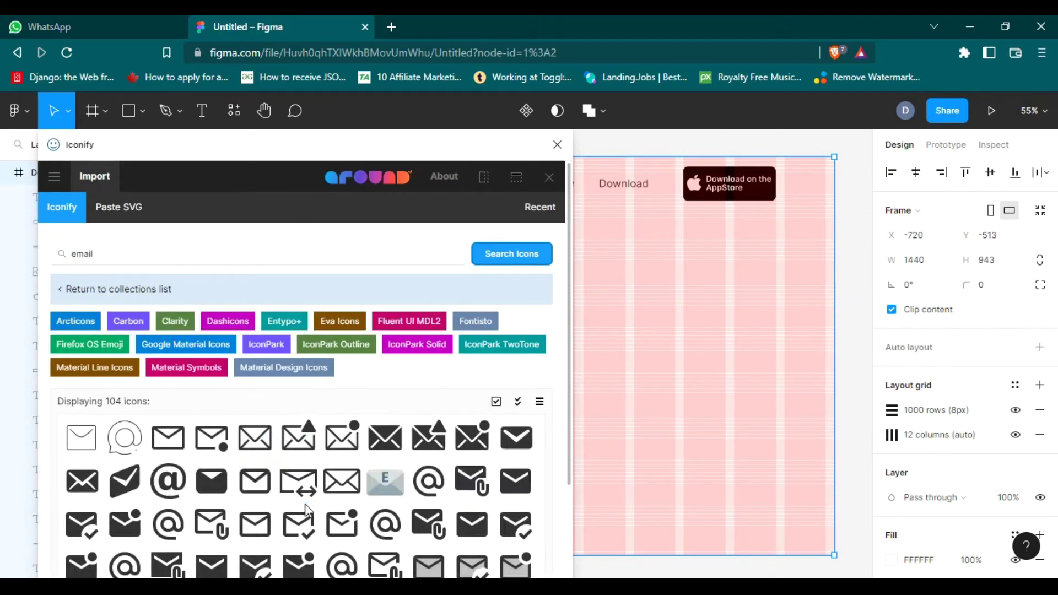
mouse_move(225, 492)
mouse_down()
mouse_move(709, 461)
mouse_move(700, 461)
mouse_up()
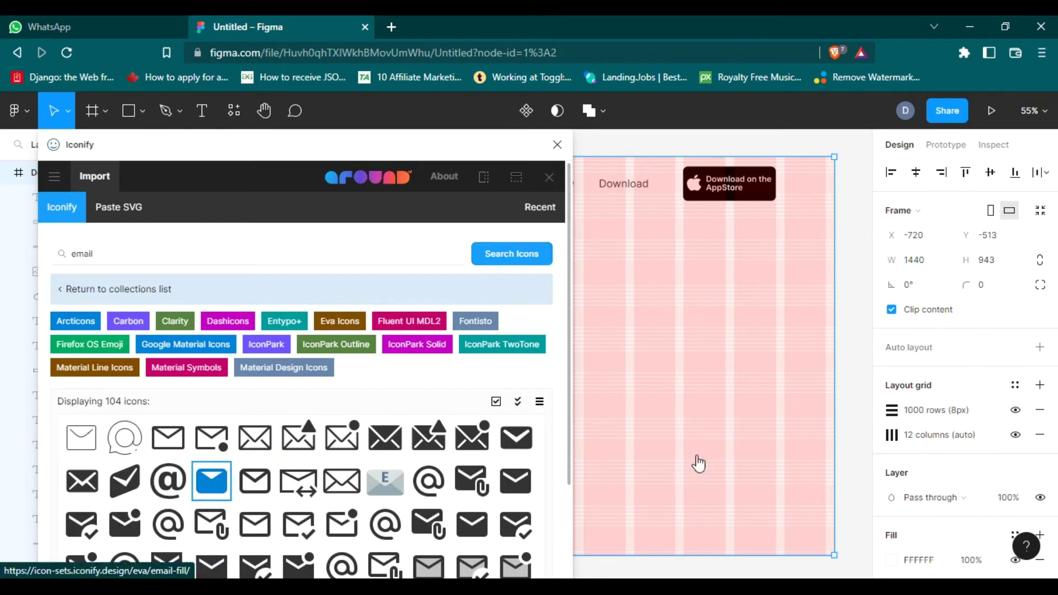
click(664, 464)
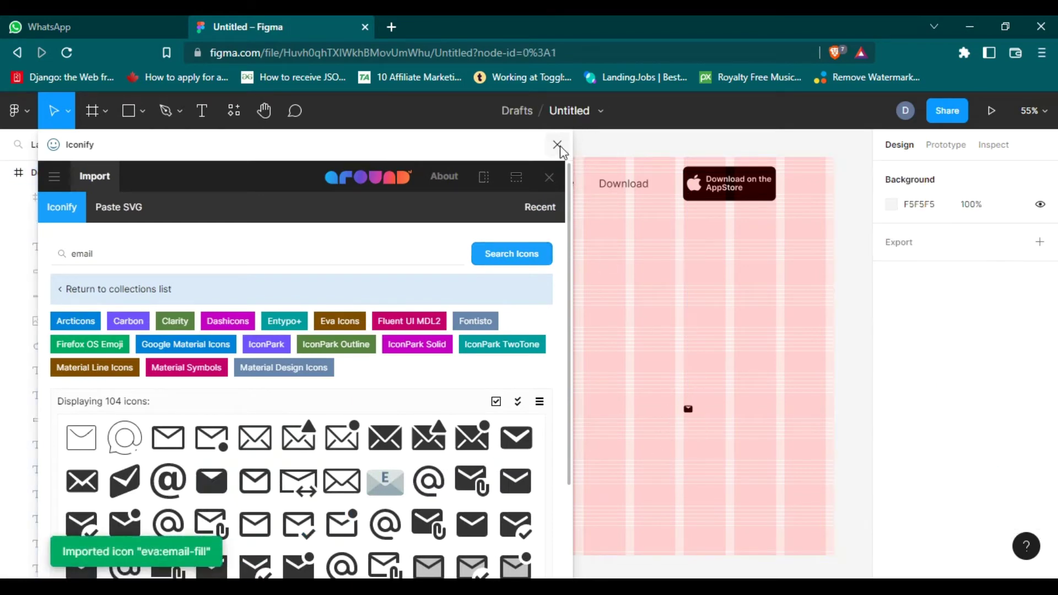
- Unwrap the envelope icon from its frame and move it to the input field's left end
click(557, 145)
click(688, 409)
right_click(690, 412)
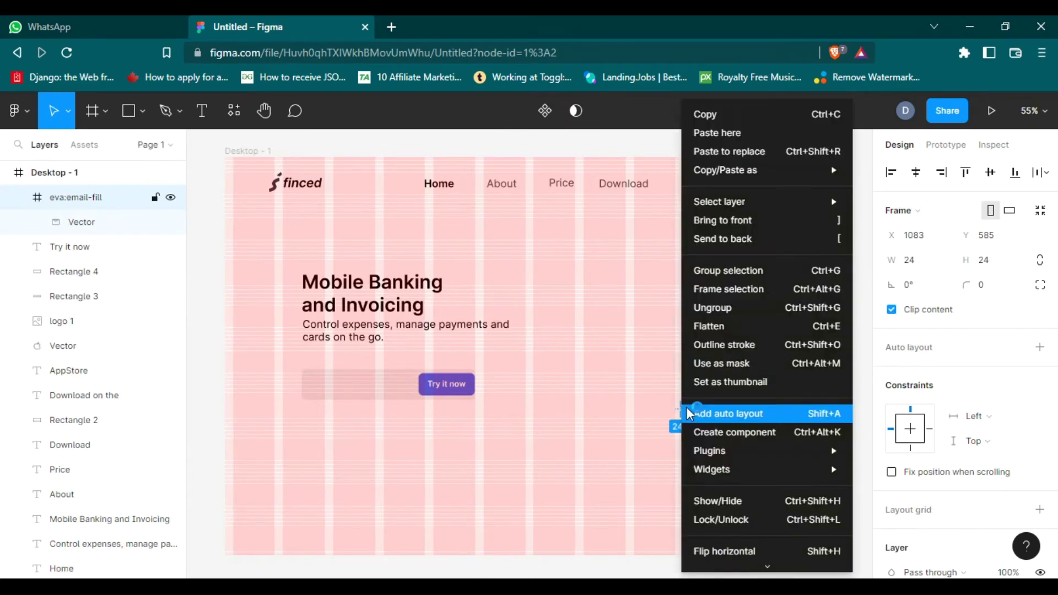
click(700, 308)
click(697, 439)
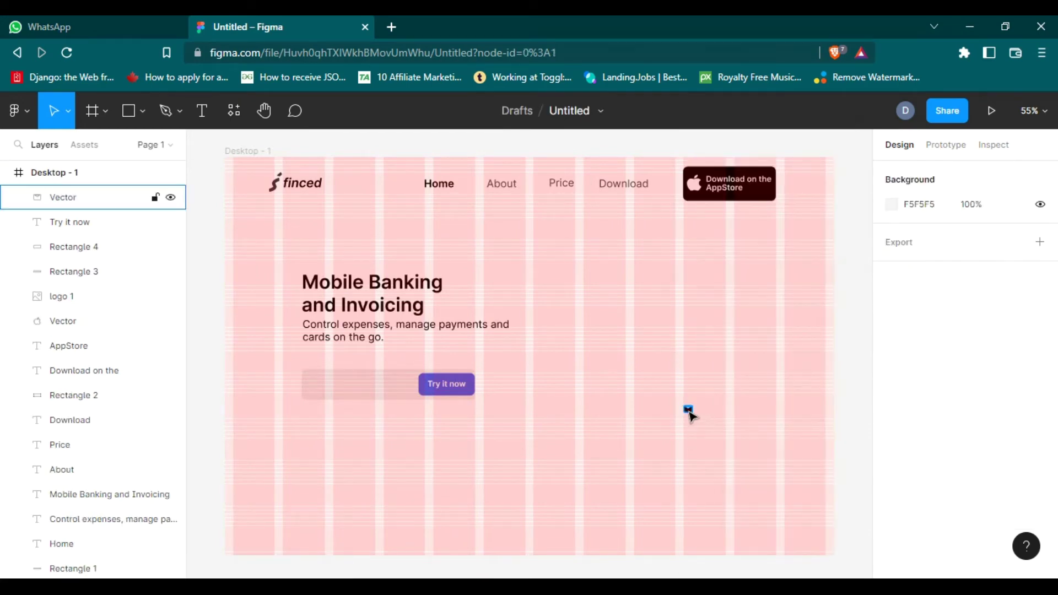
drag(688, 410, 340, 389)
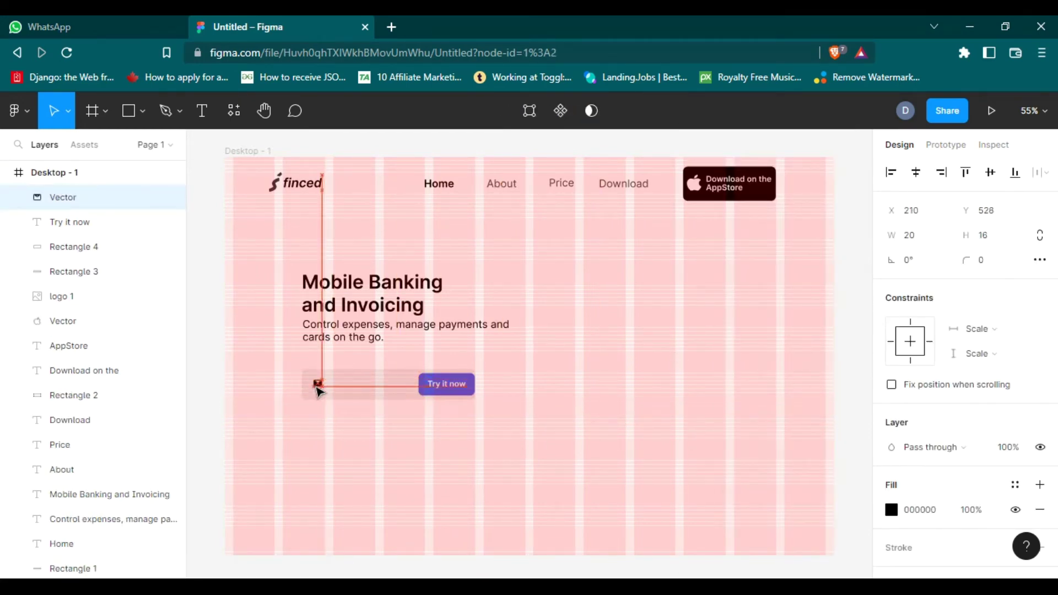
drag(340, 389, 313, 386)
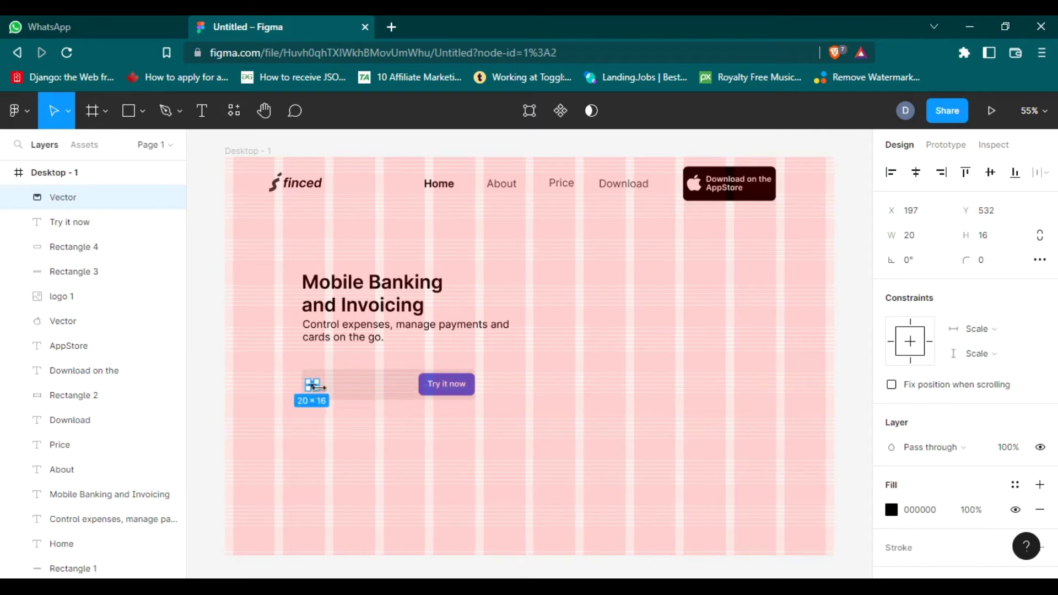
- Resize the envelope icon to 22×17 and fill it dark grey
drag(318, 389, 324, 391)
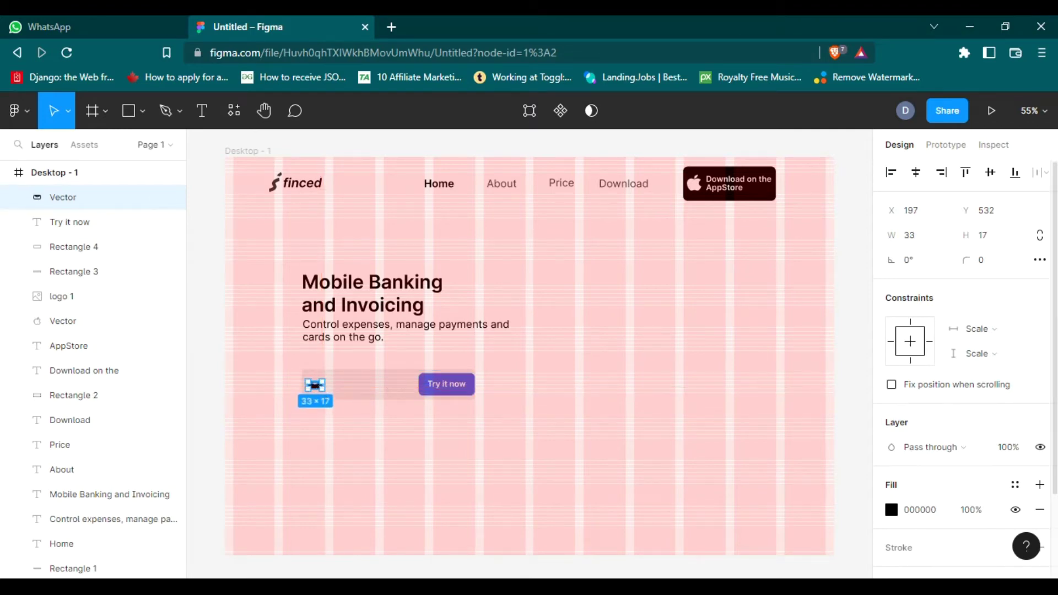
drag(892, 236, 875, 237)
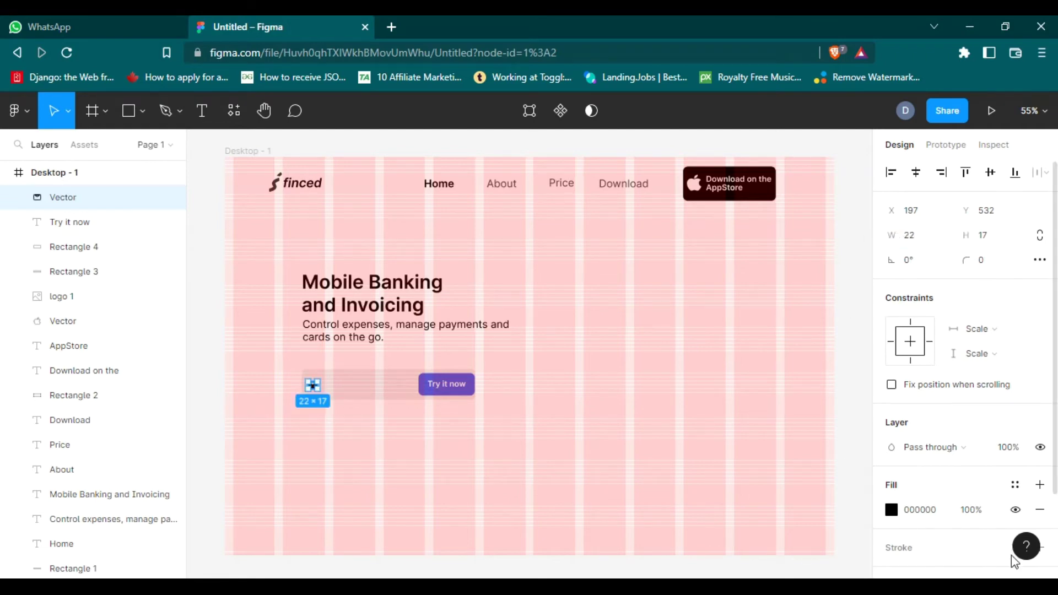
click(891, 509)
drag(725, 300, 701, 311)
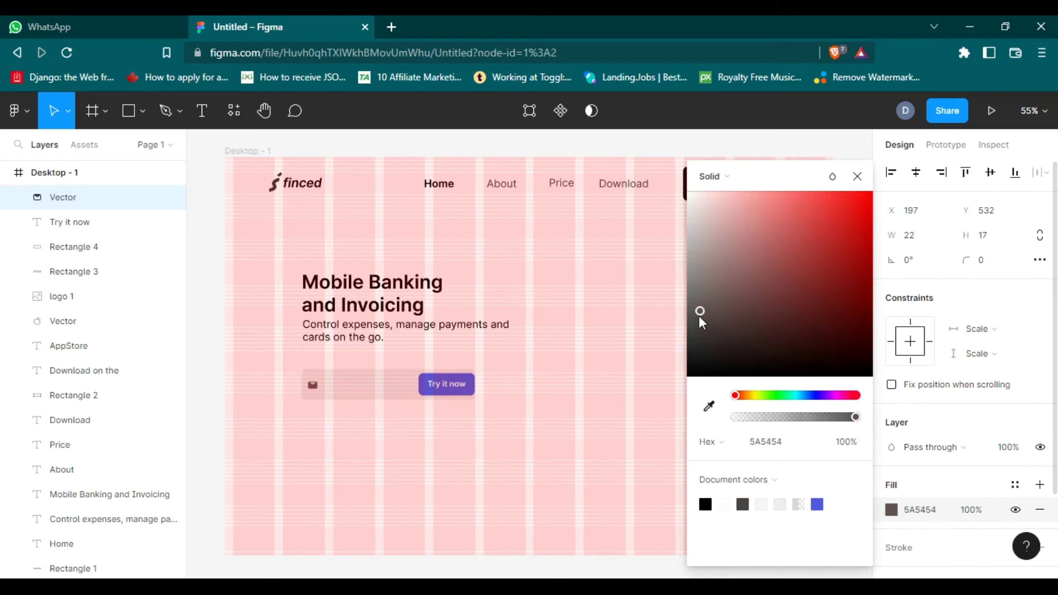
click(435, 453)
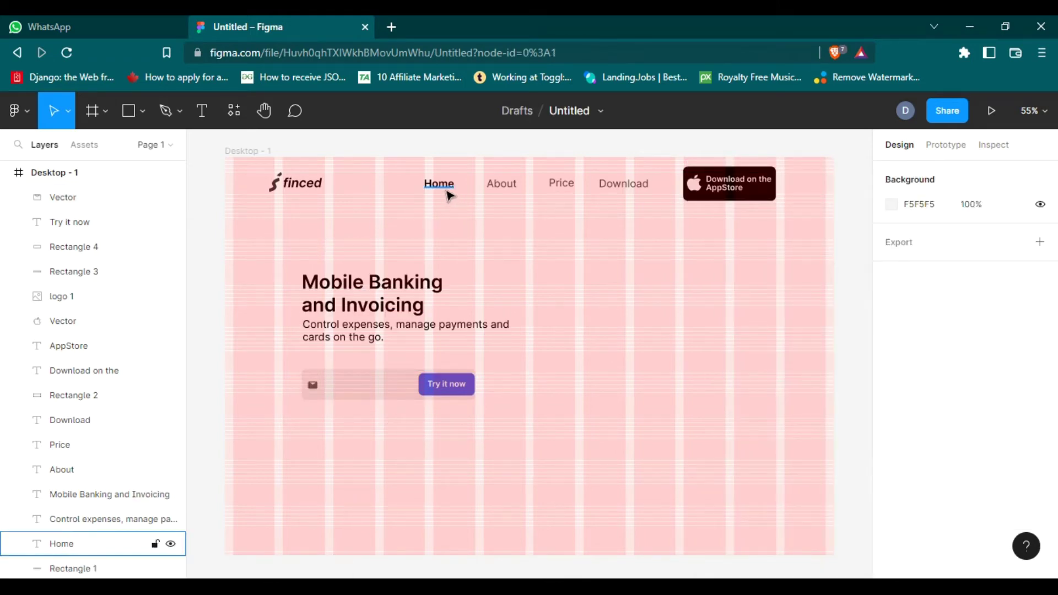
click(386, 337)
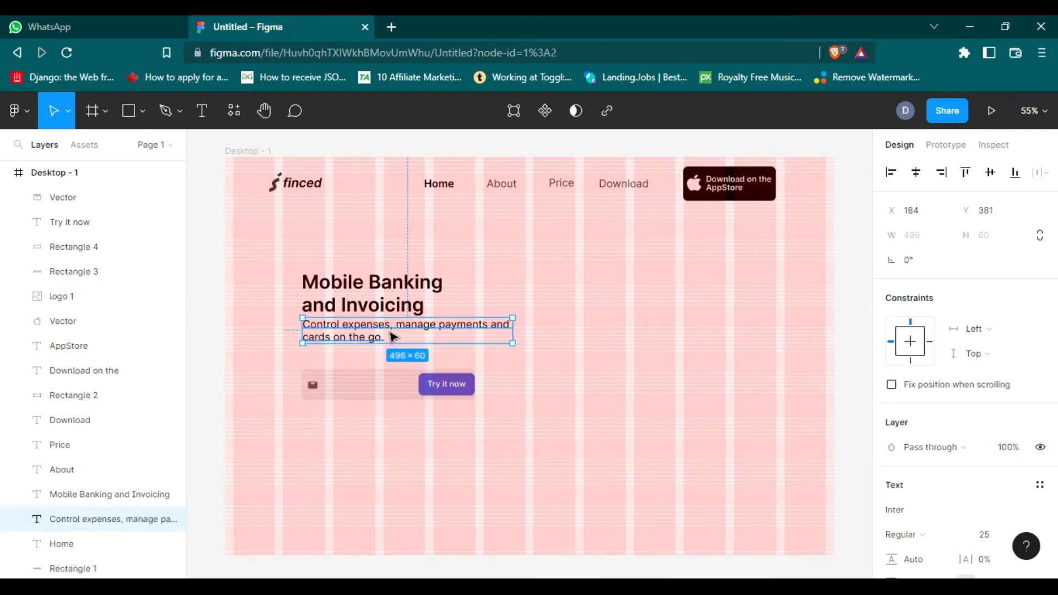
key(ctrl+c)
key(ctrl+v)
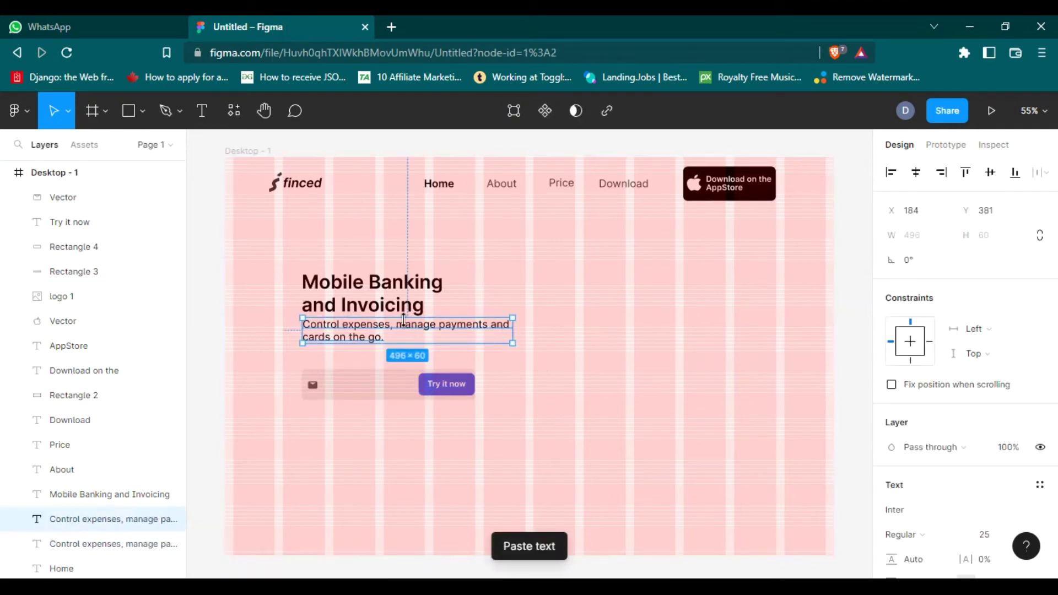
drag(496, 384, 471, 473)
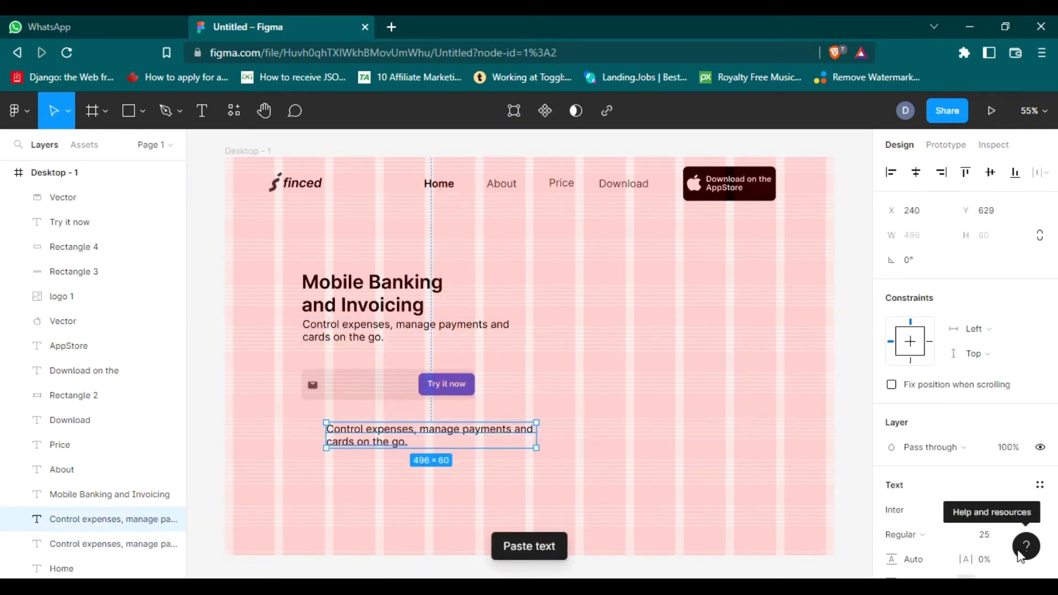
click(990, 540)
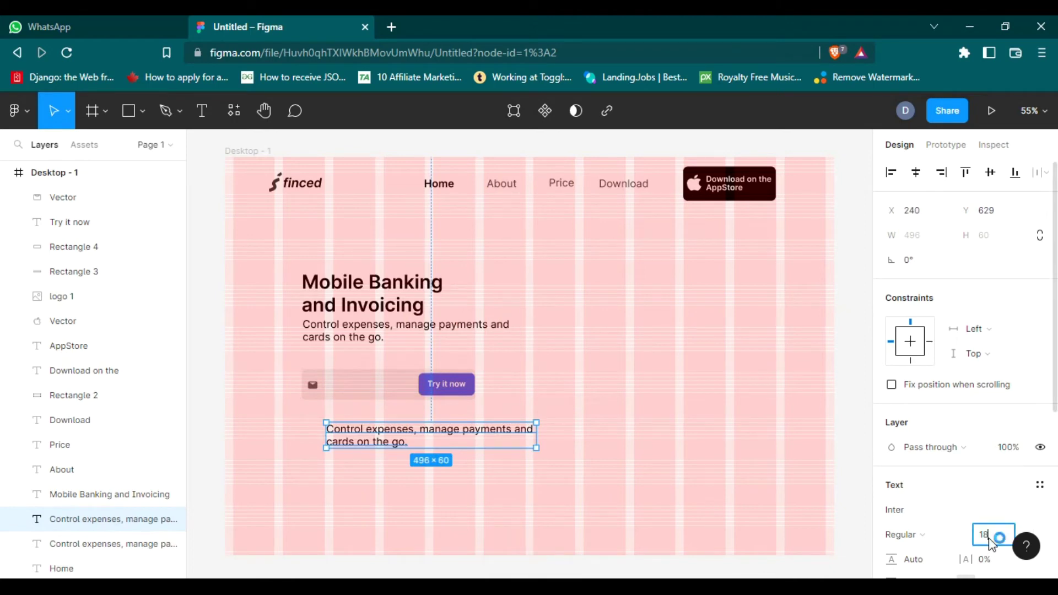
key(Return)
double_click(380, 435)
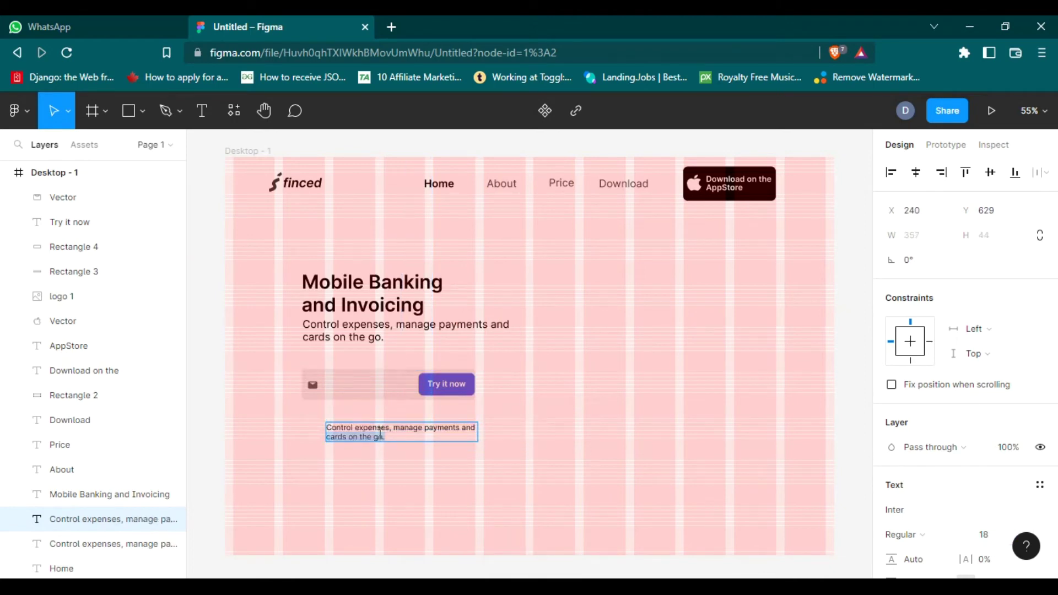
text(Mail)
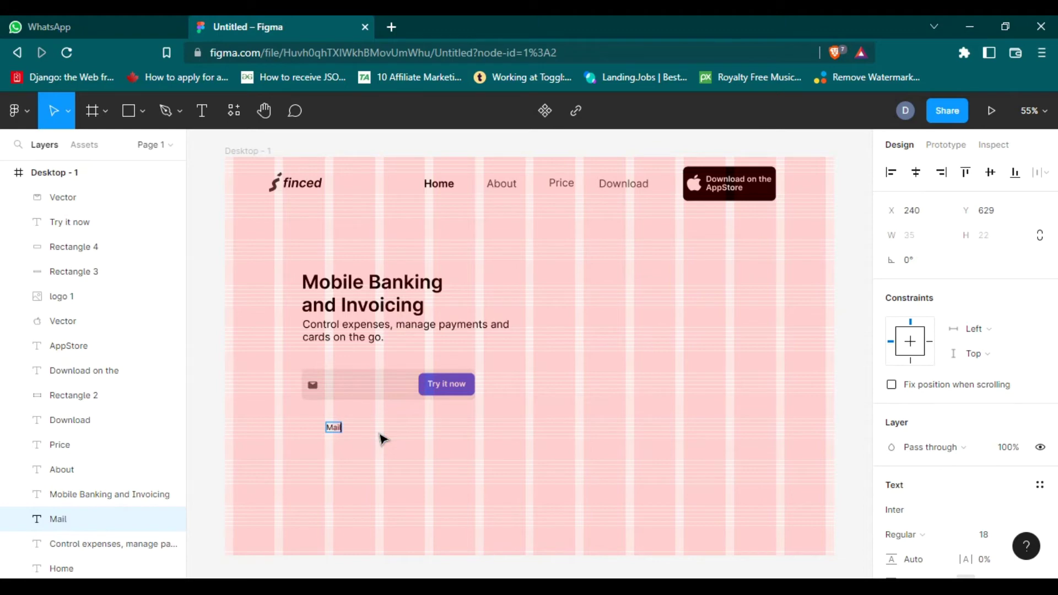
text(mail)
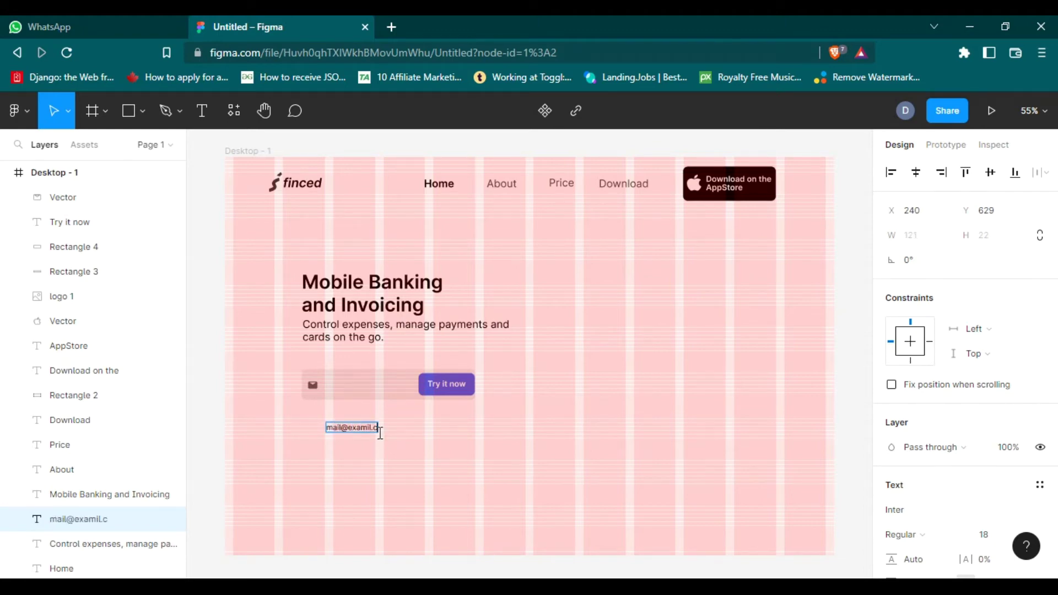
key(Escape)
drag(368, 433, 365, 389)
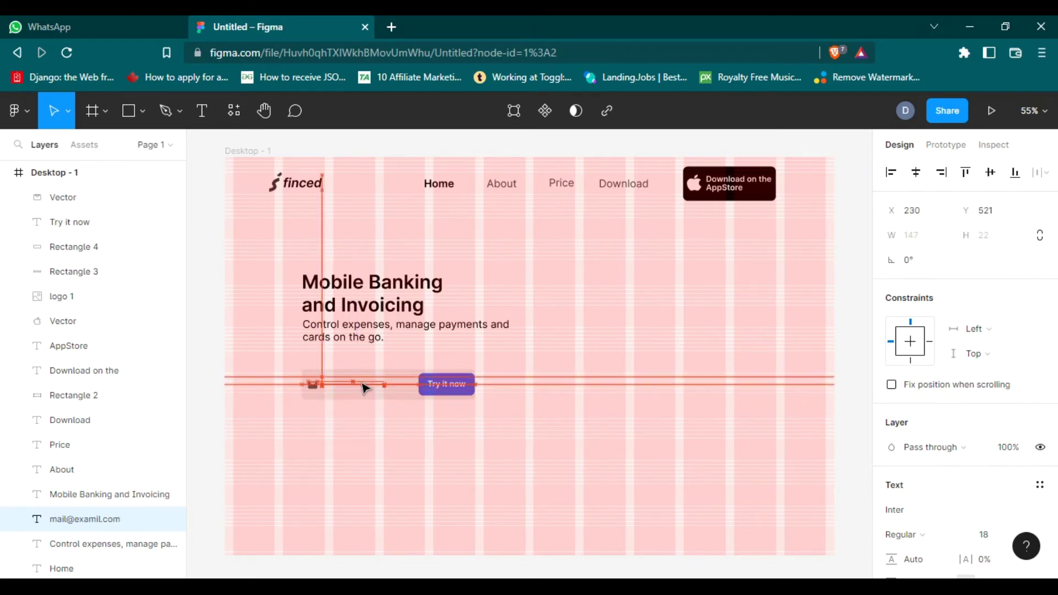
right_click(356, 385)
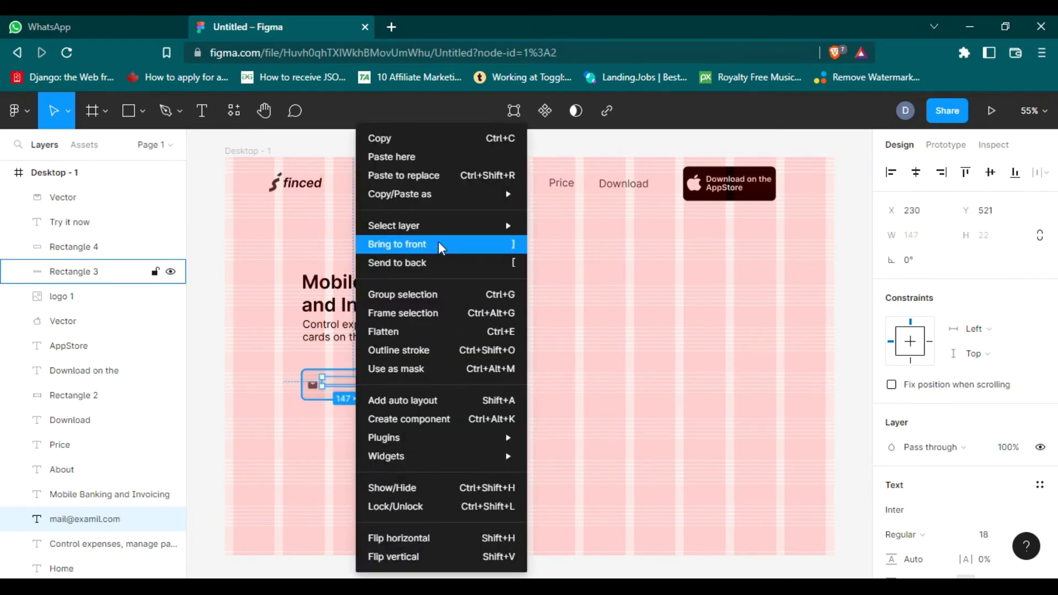
click(440, 246)
drag(351, 390, 345, 390)
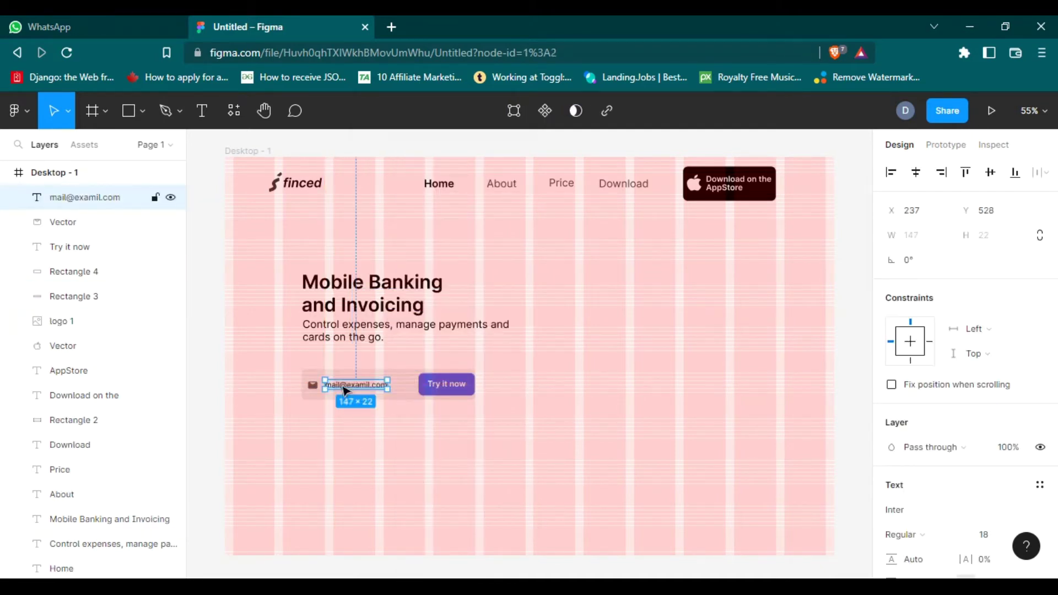
click(985, 535)
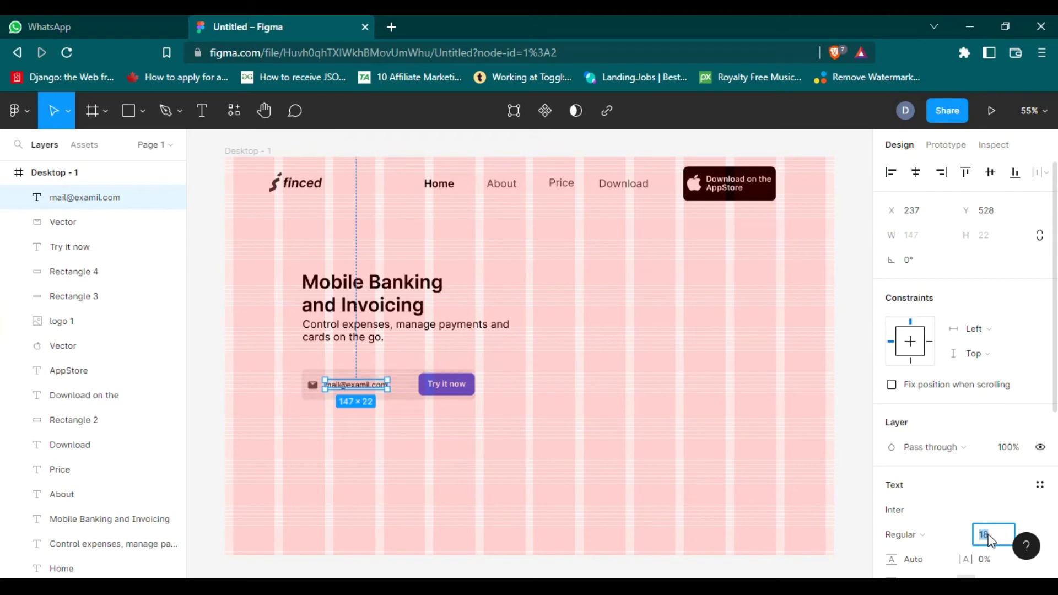
text(22)
key(Return)
click(456, 514)
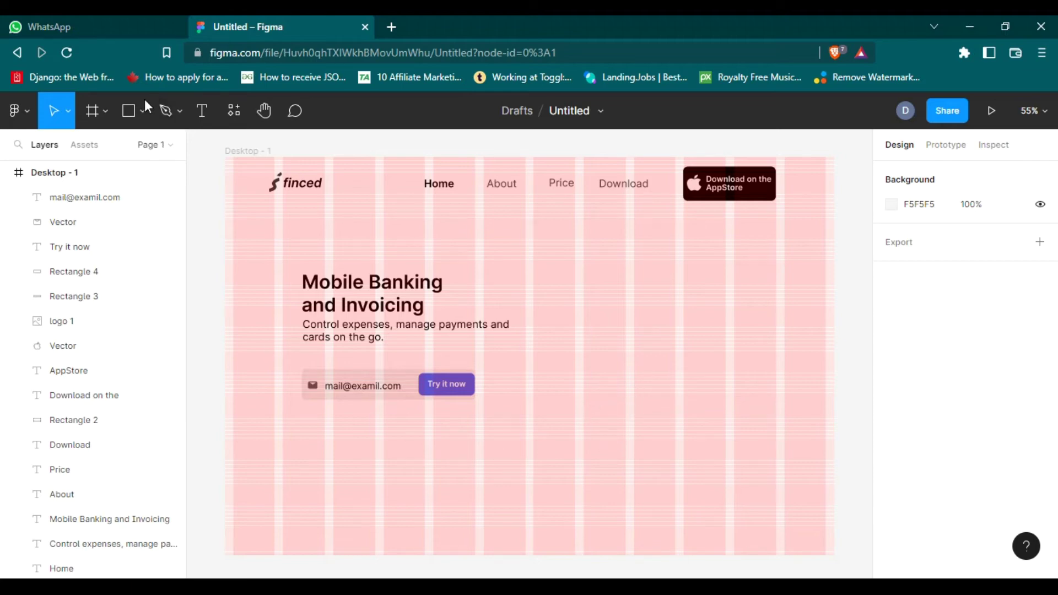
click(130, 111)
- Draw a grey rectangle below the email field and narrow it from the left edge
drag(310, 460, 474, 522)
click(536, 460)
click(327, 498)
drag(310, 490, 333, 489)
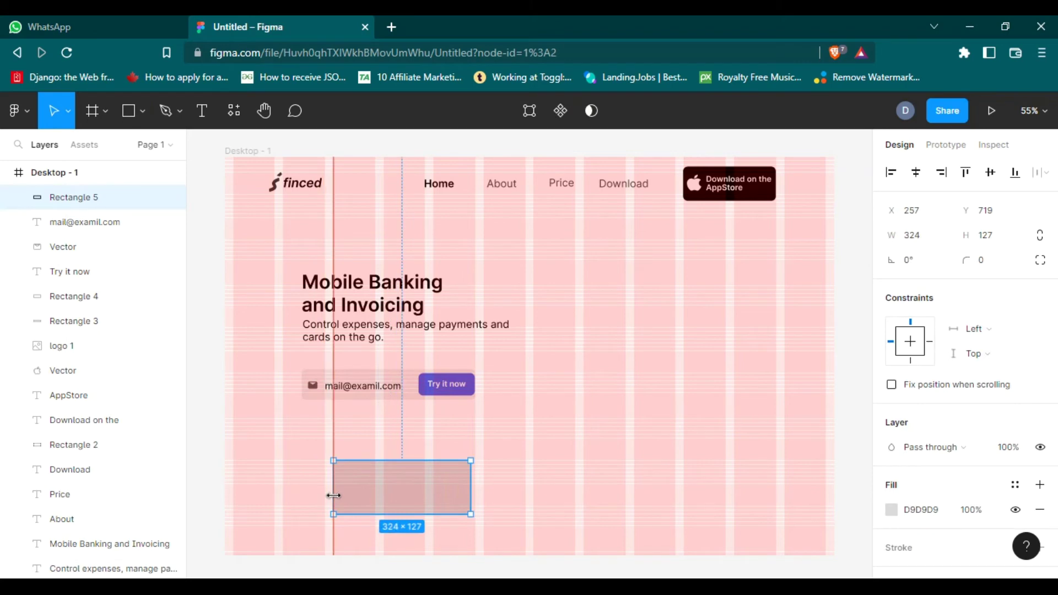
click(545, 441)
- Draw a 135×135 circle overlapping the rectangle's left end
click(130, 110)
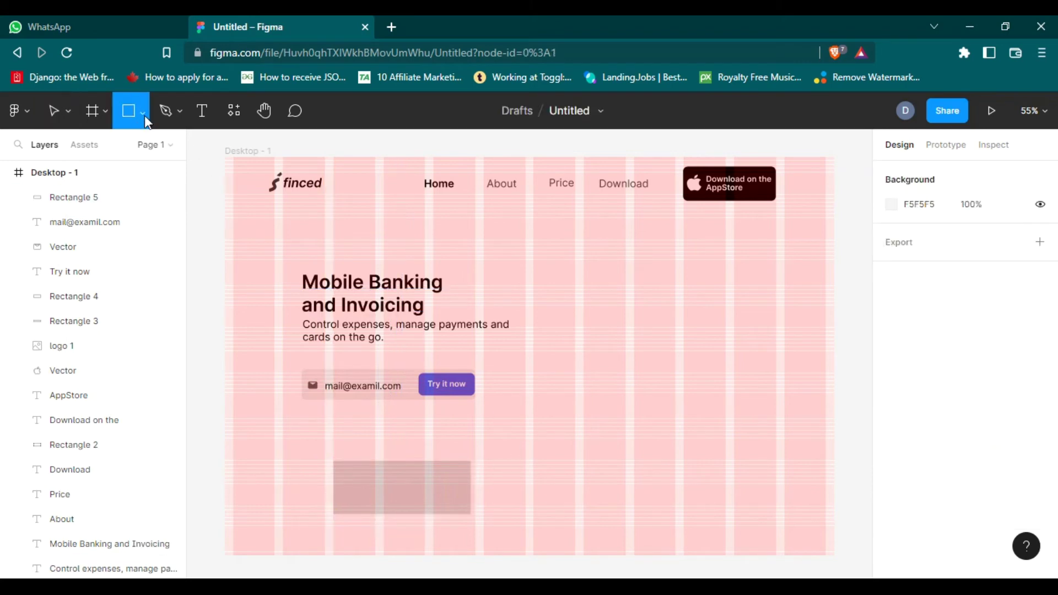
click(142, 112)
click(98, 205)
drag(529, 429, 587, 489)
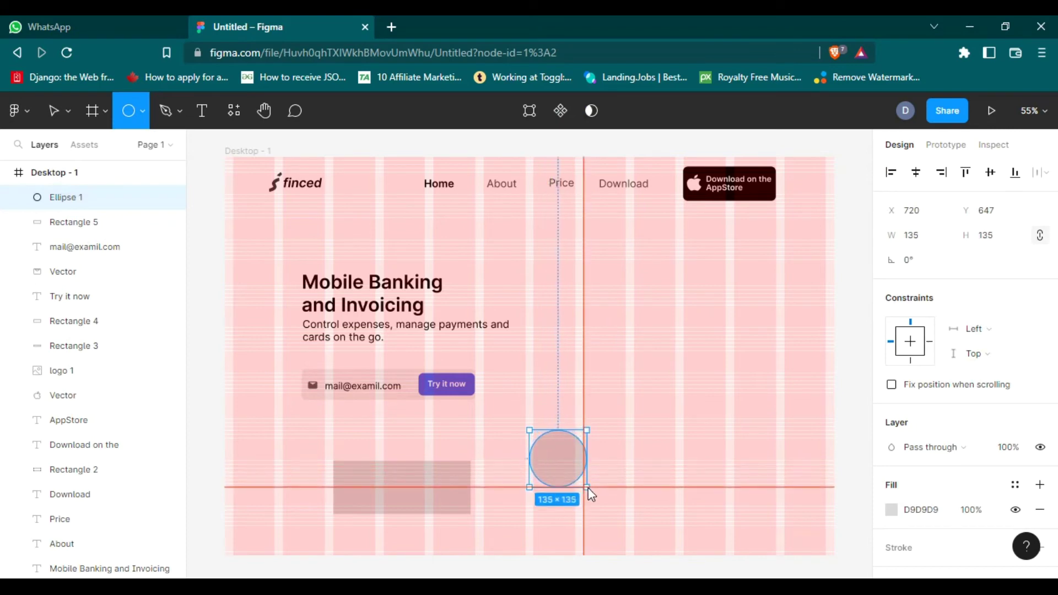
drag(559, 450, 331, 477)
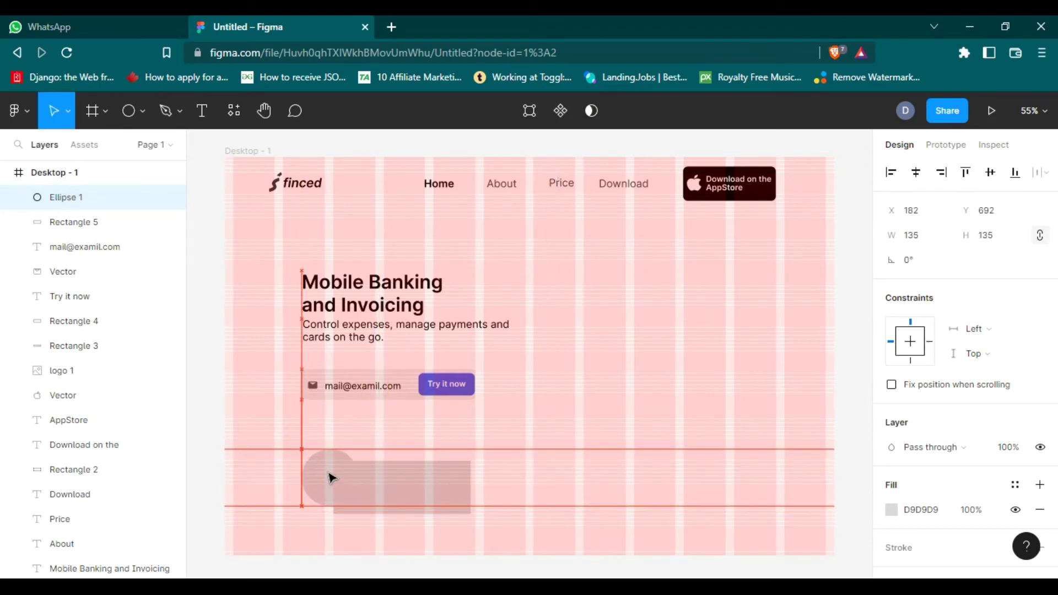
mouse_move(331, 477)
mouse_down()
mouse_move(341, 479)
mouse_move(306, 518)
mouse_up()
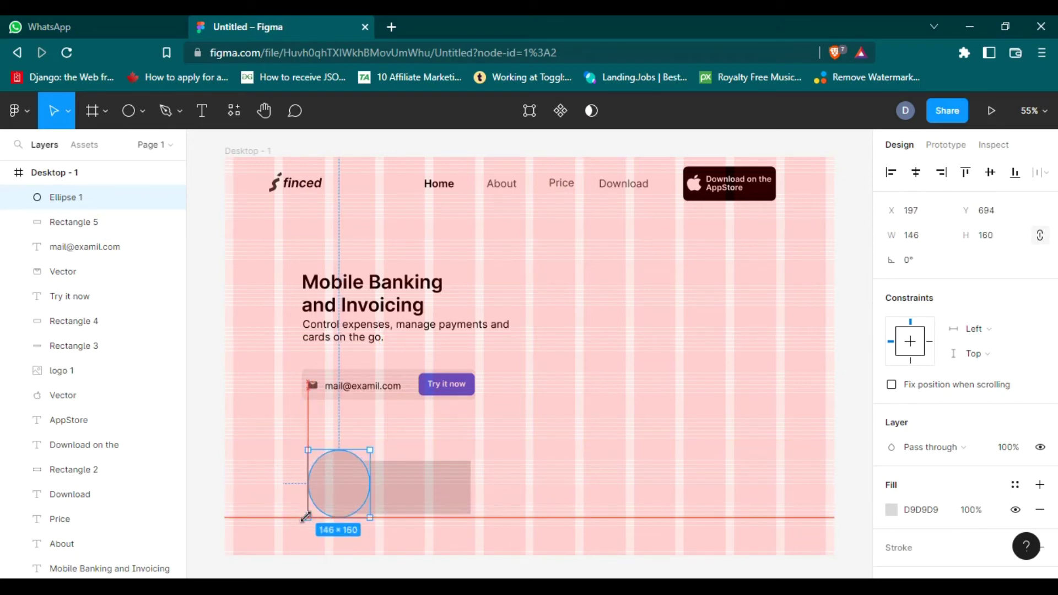
key(alt+Tab)
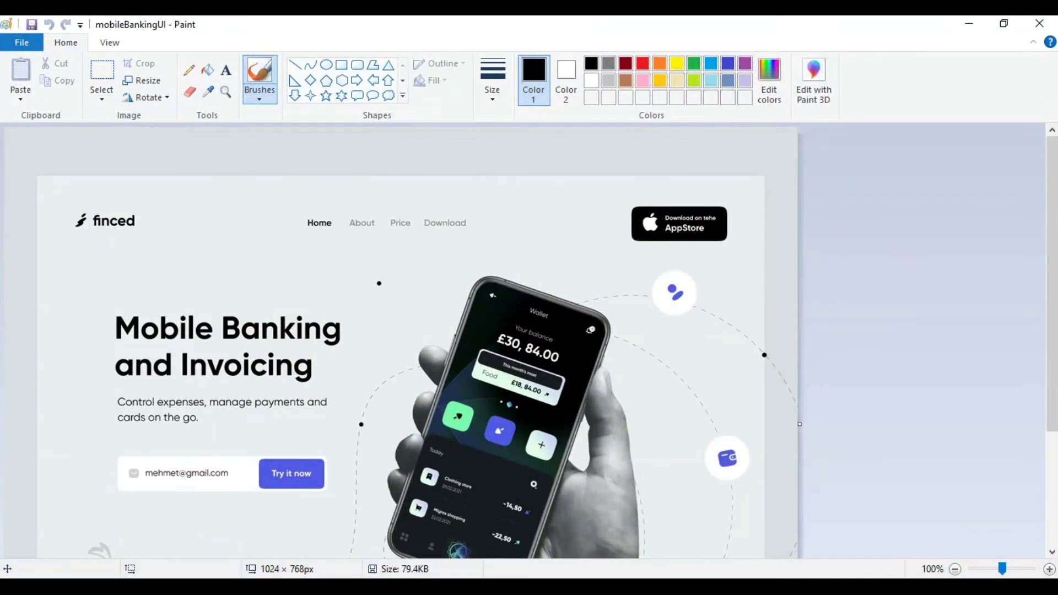
scroll(1052, 284, down, 3)
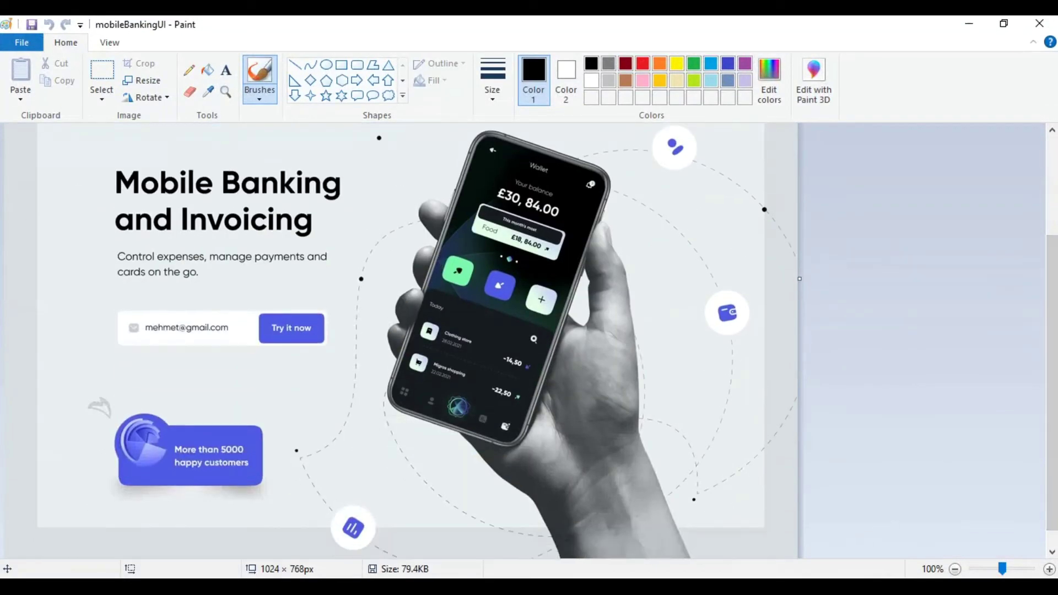
key(alt+Tab)
drag(402, 472, 368, 500)
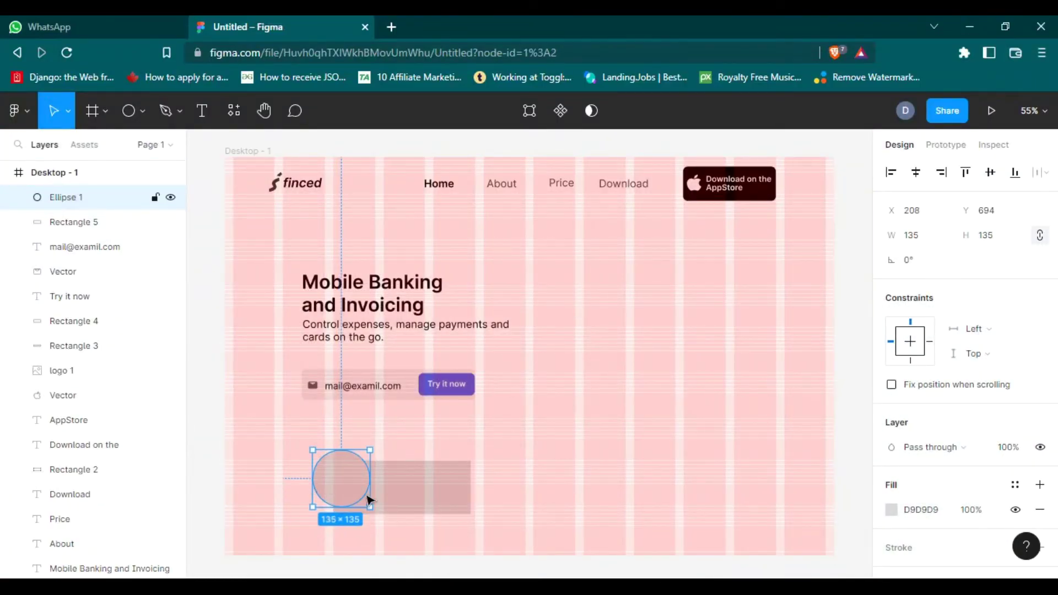
- Union the circle and rectangle into one shape filled purple 4F5BE2
shift+click(385, 497)
click(592, 111)
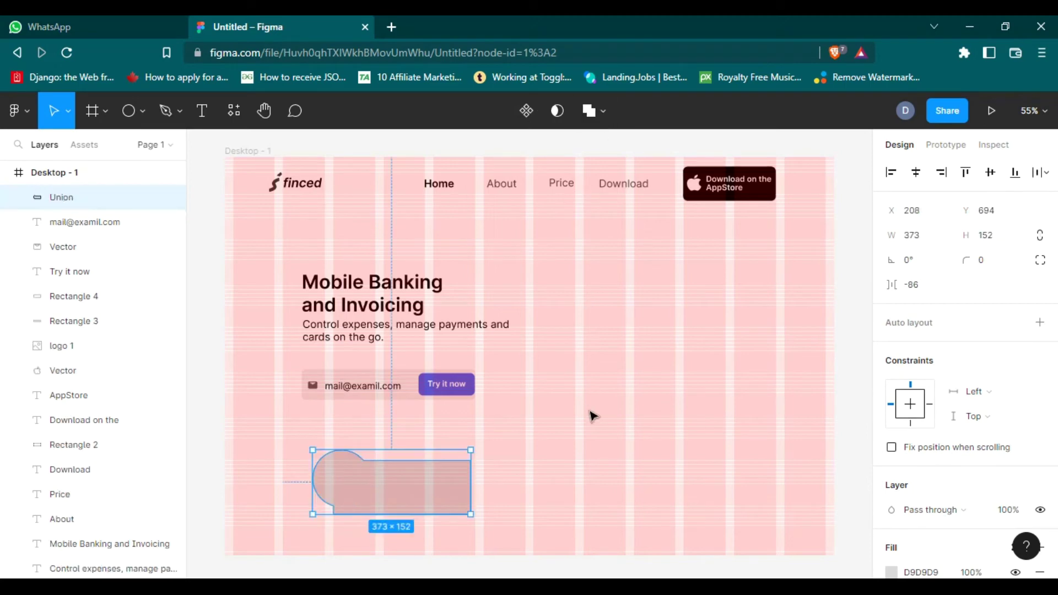
click(590, 413)
key(alt+Tab)
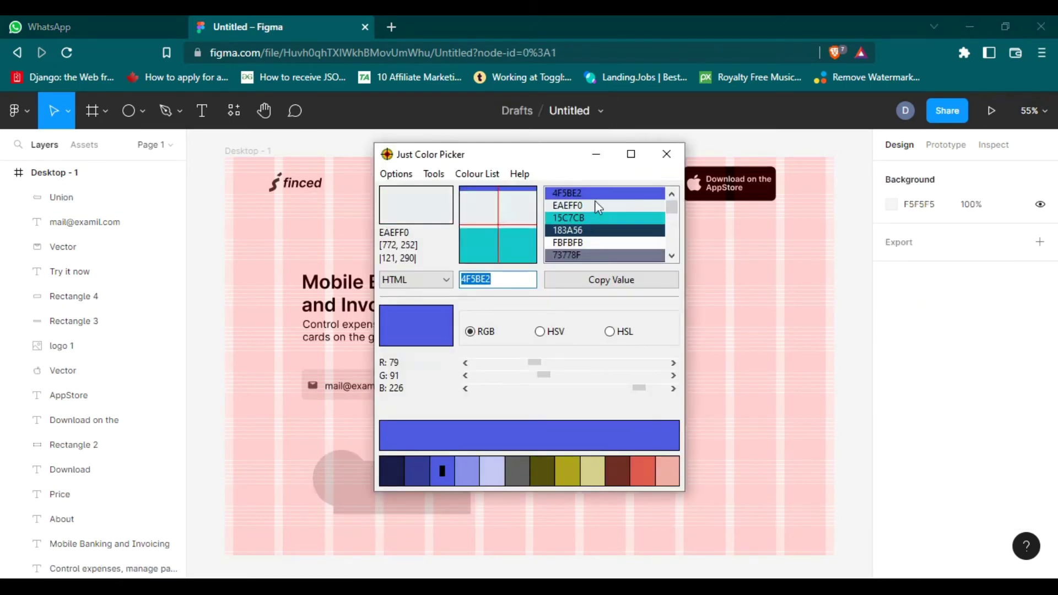
key(alt+Tab)
click(380, 497)
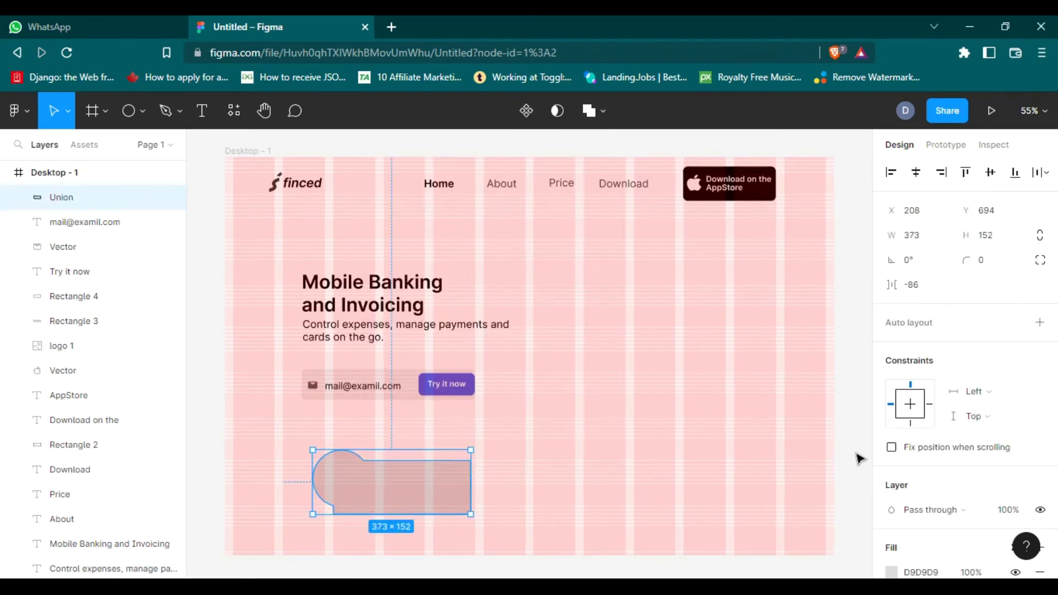
click(930, 573)
text(4F5BE2)
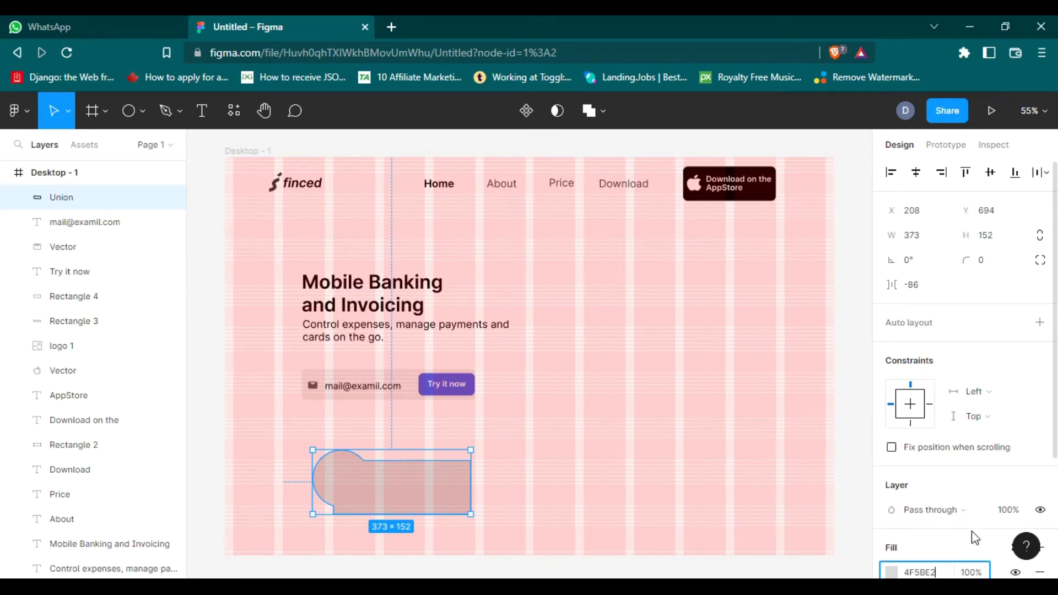
key(Return)
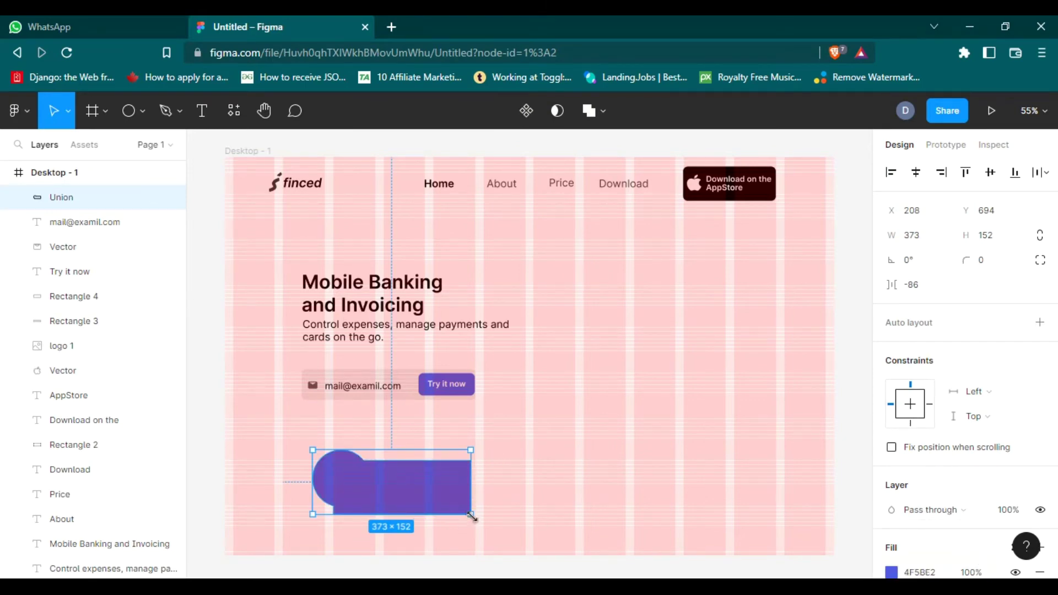
- Group the purple shape as Group 1, resized to 339×134 under the email field
drag(470, 514, 456, 510)
right_click(415, 485)
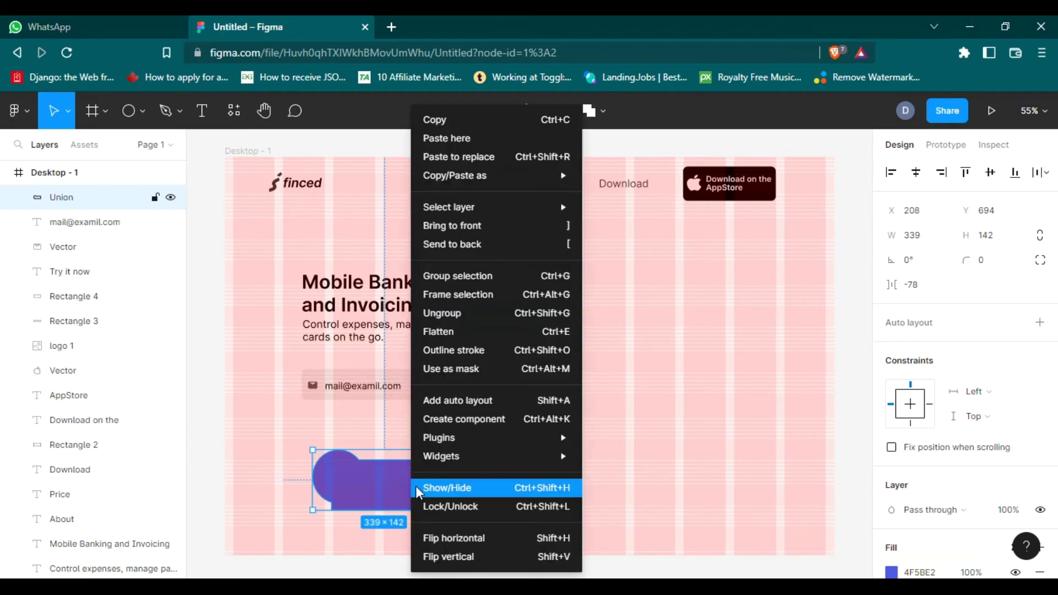
click(471, 278)
click(587, 431)
mouse_move(423, 479)
mouse_down()
mouse_move(422, 470)
mouse_move(442, 493)
mouse_up()
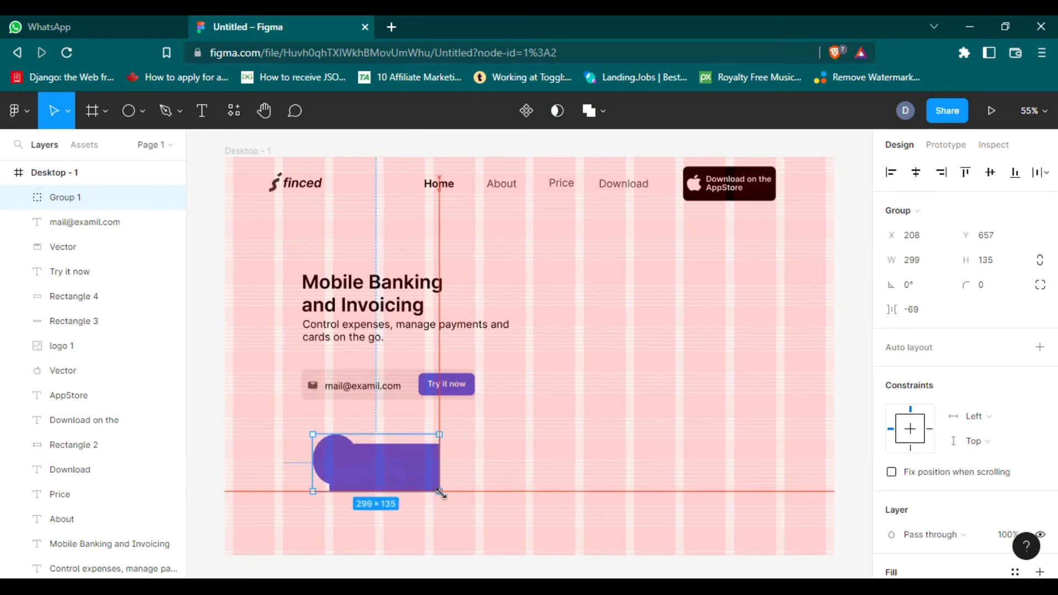
mouse_move(442, 492)
mouse_down()
mouse_move(456, 490)
mouse_move(433, 471)
mouse_move(404, 474)
mouse_up()
click(562, 415)
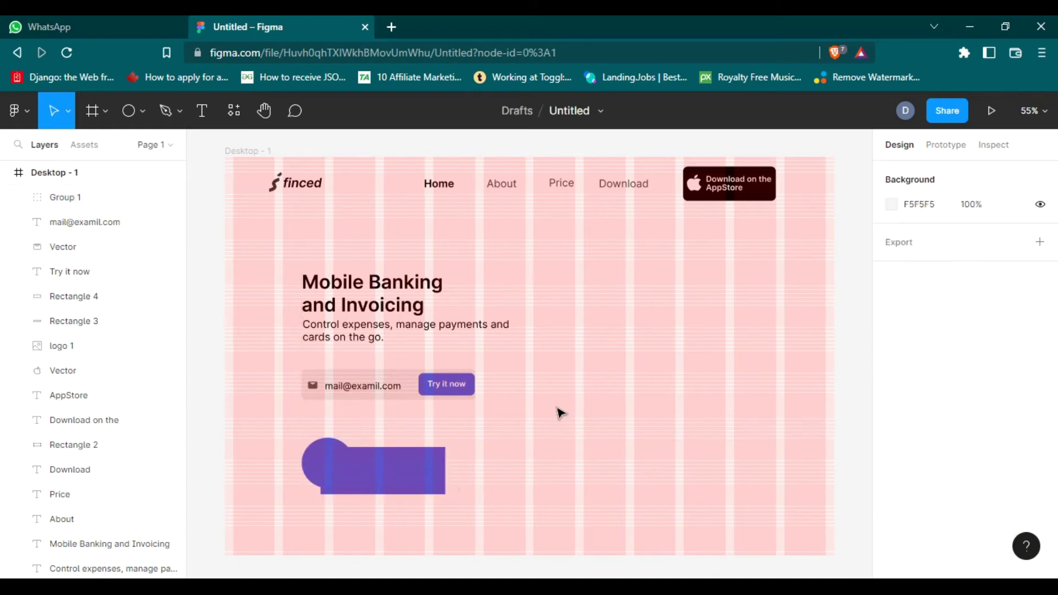
right_click(553, 396)
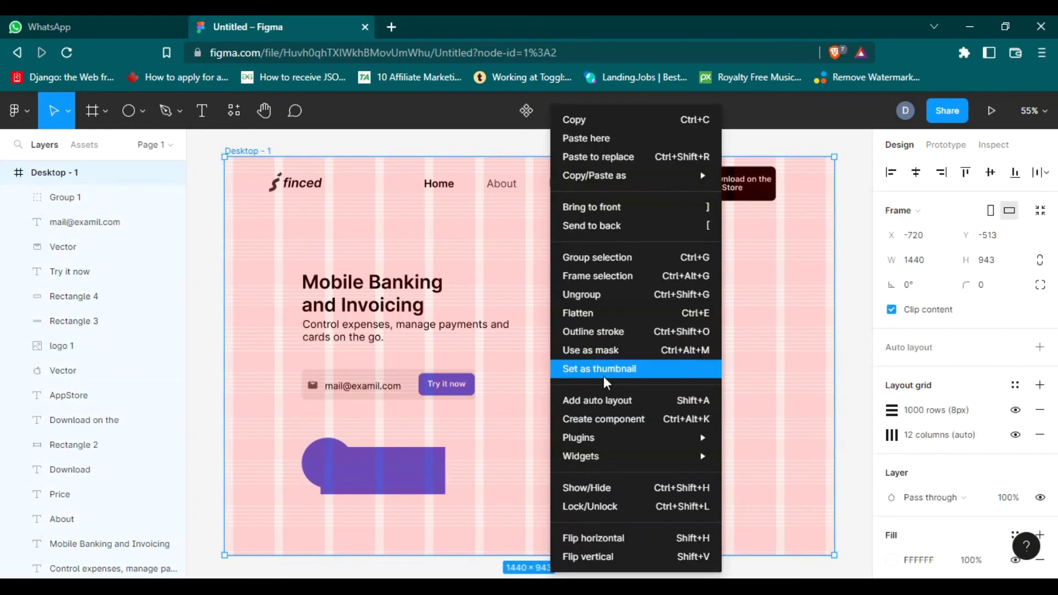
mouse_move(578, 438)
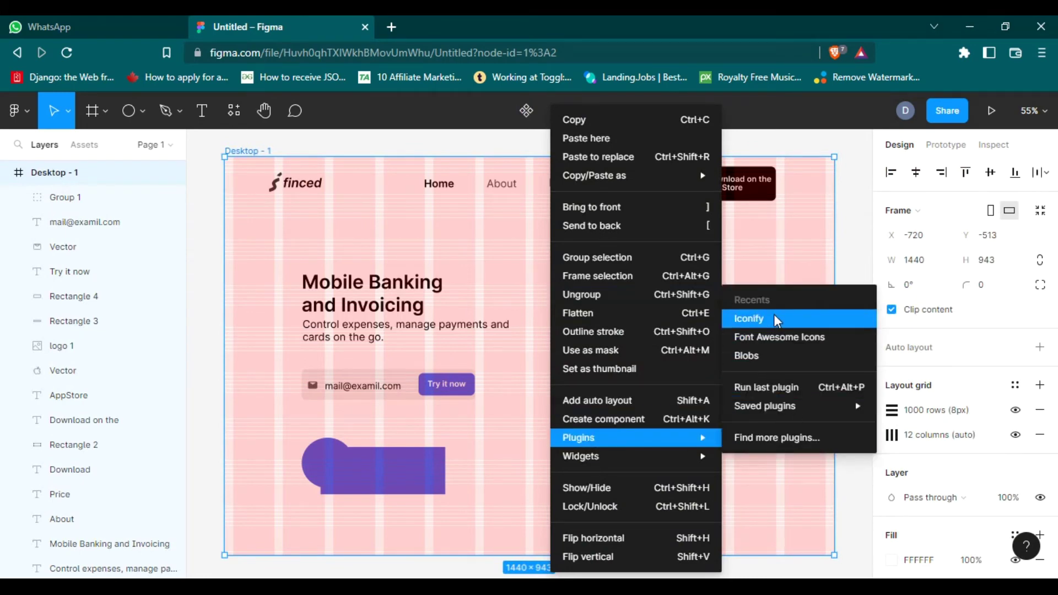
- Search Iconify for 'smile' and place the 16×16 bi:emoji-smile-fill icon on the frame
click(774, 318)
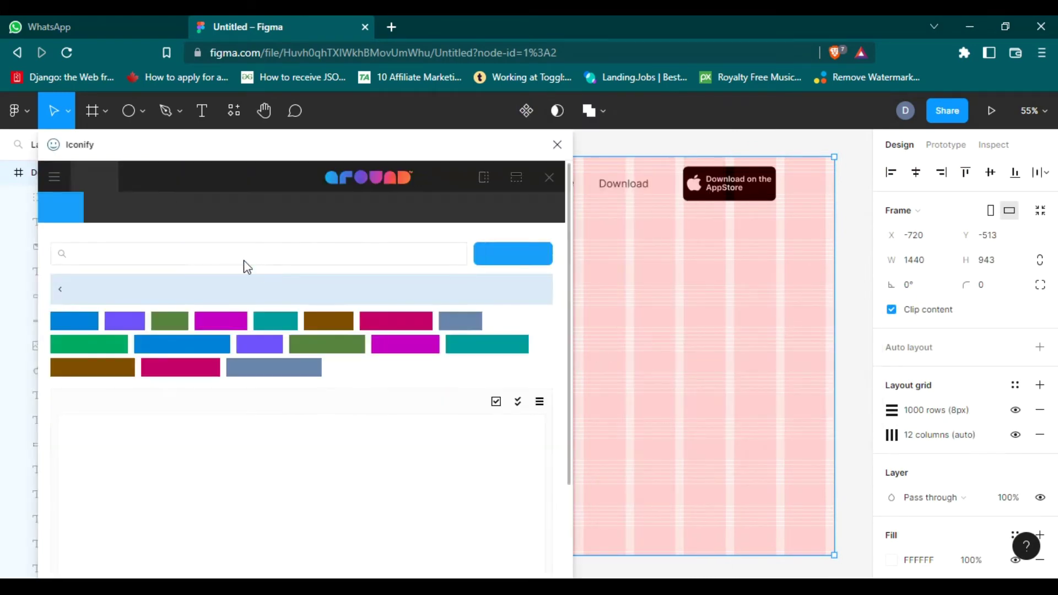
double_click(137, 252)
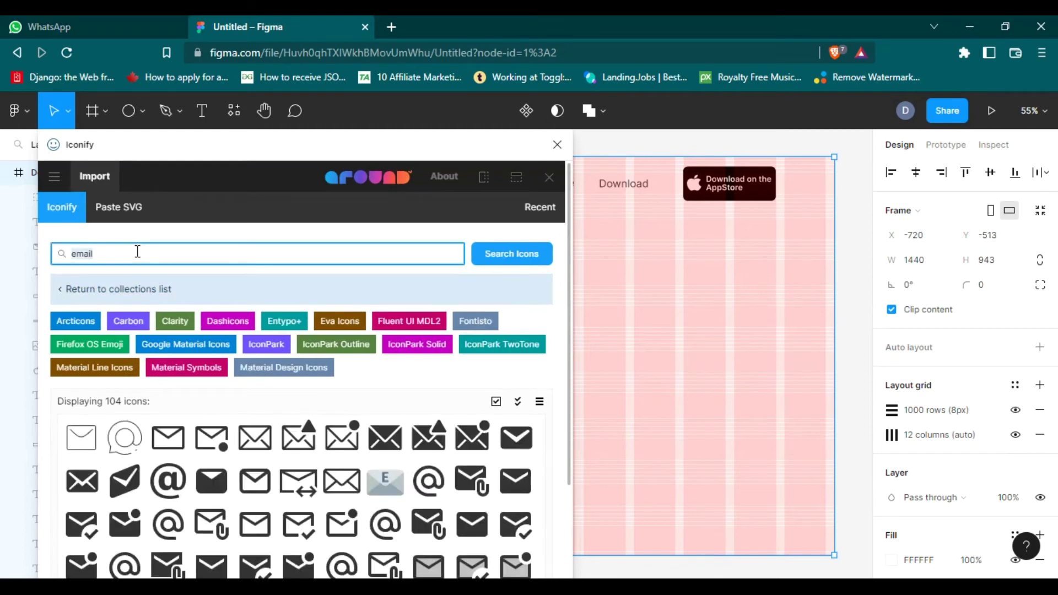
key(Return)
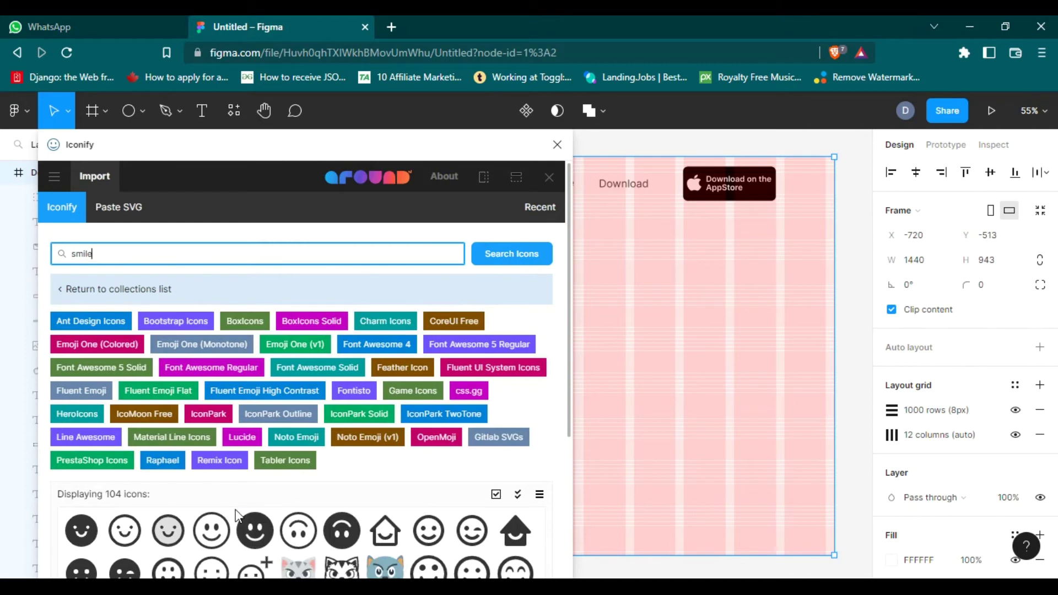
drag(254, 528, 672, 438)
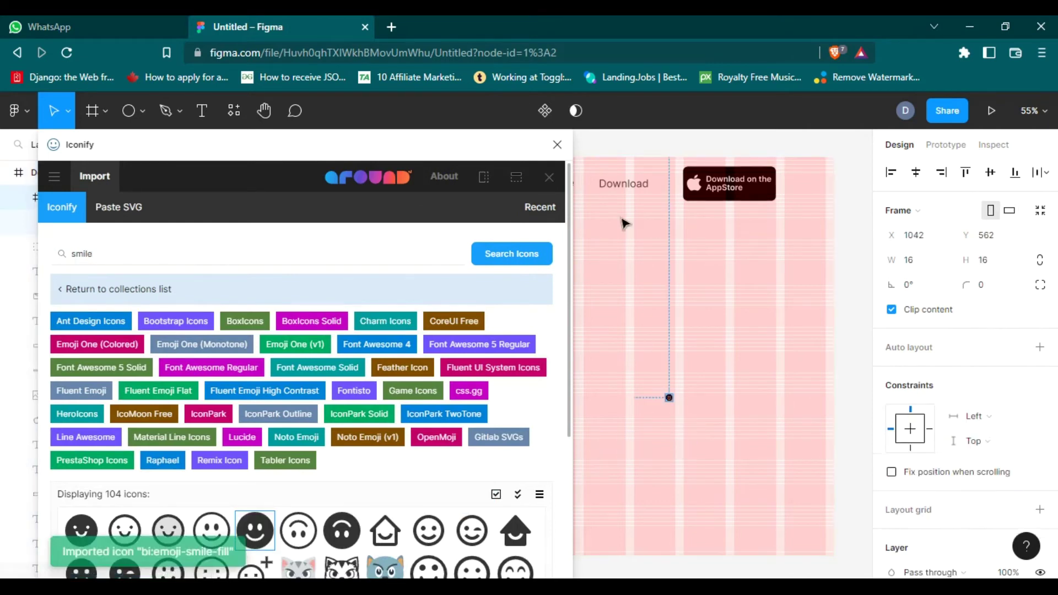
click(557, 144)
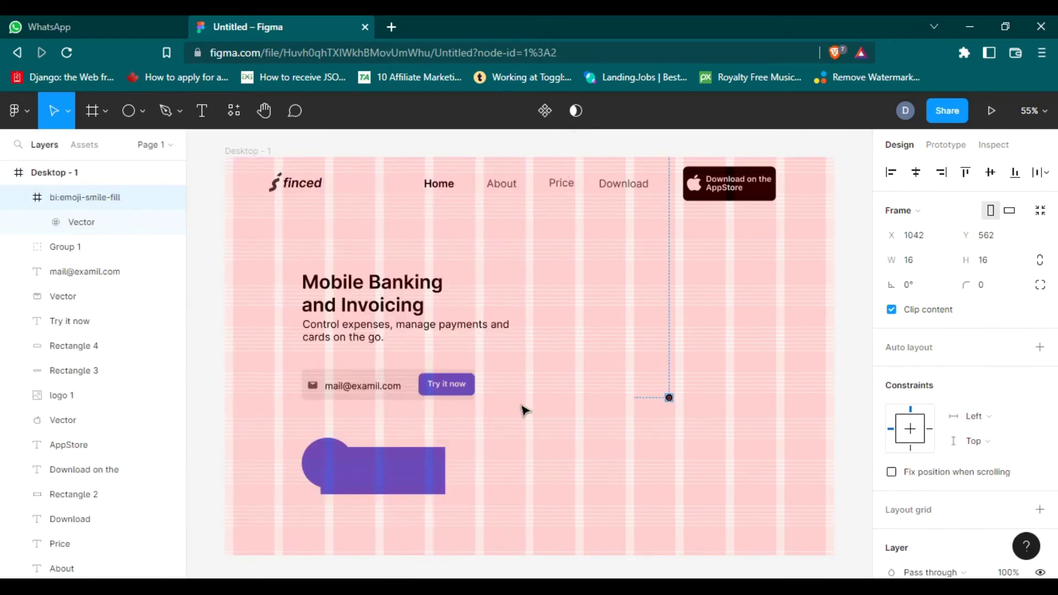
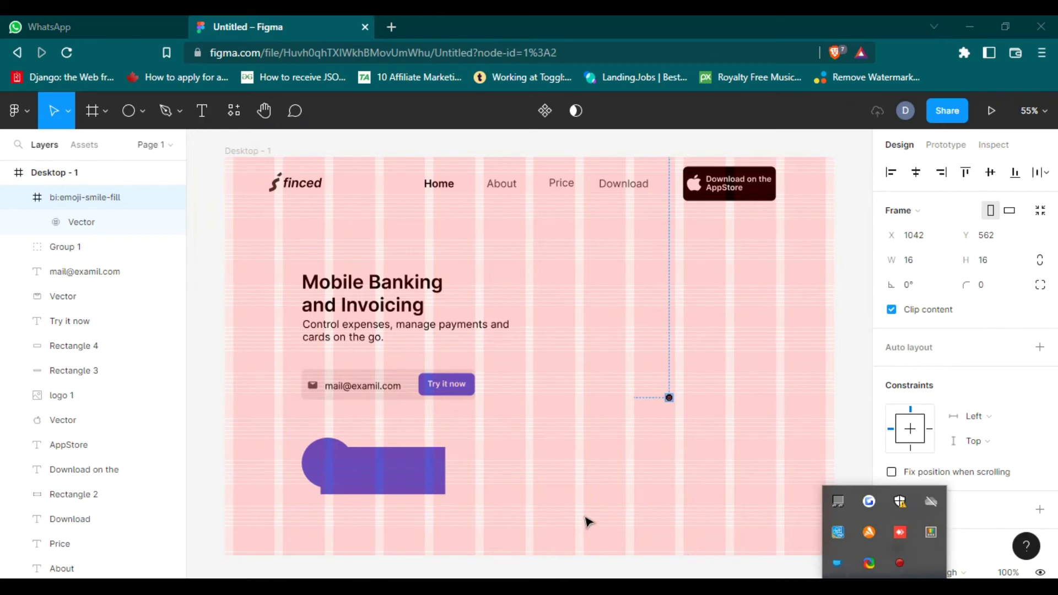
- Ungroup the smiley emoji frame and select the lone smiley vector
click(411, 488)
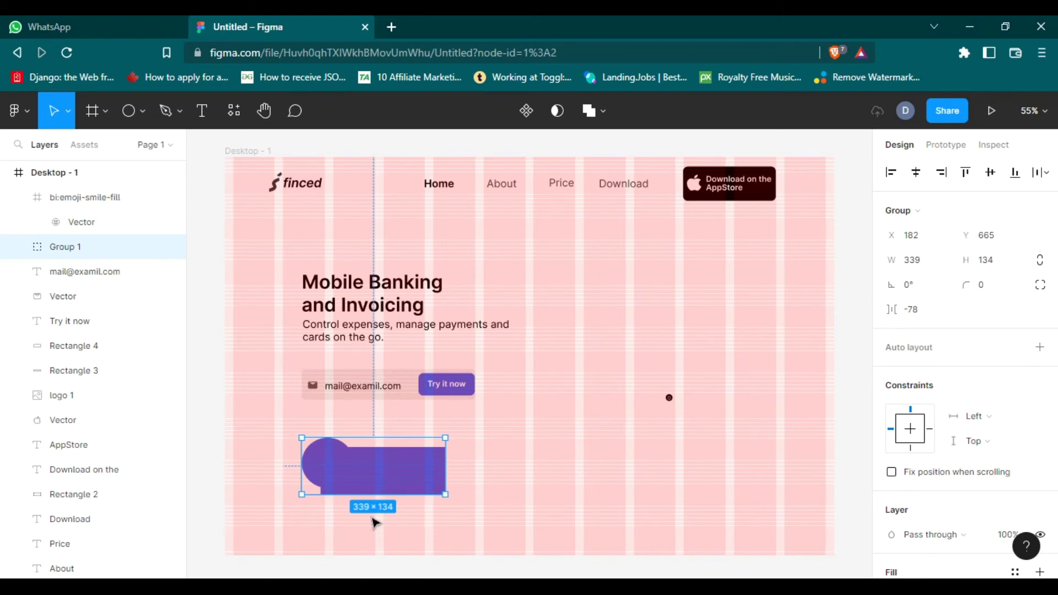
right_click(668, 399)
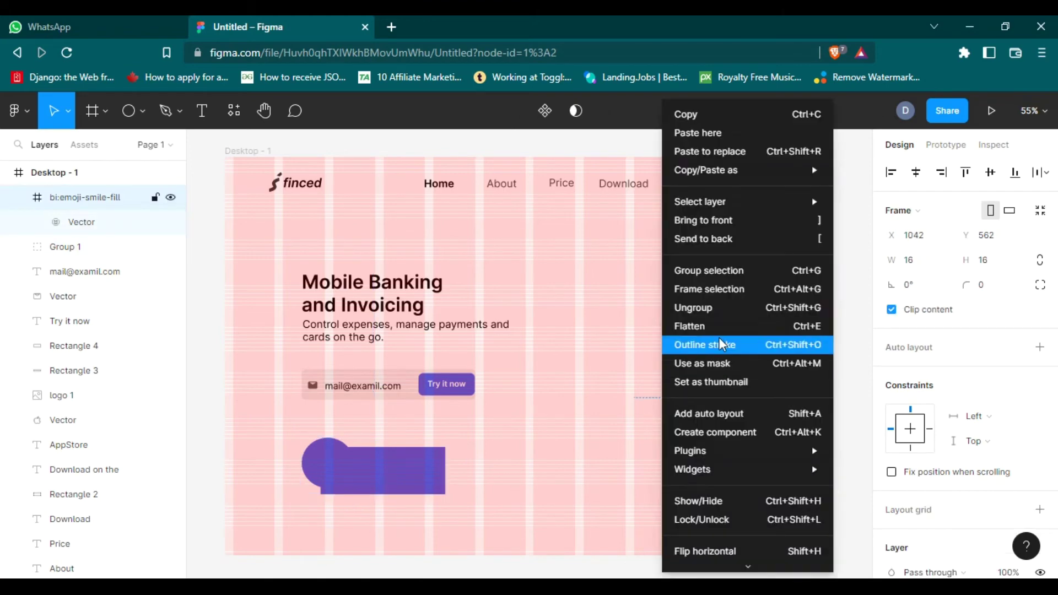
click(739, 308)
click(668, 406)
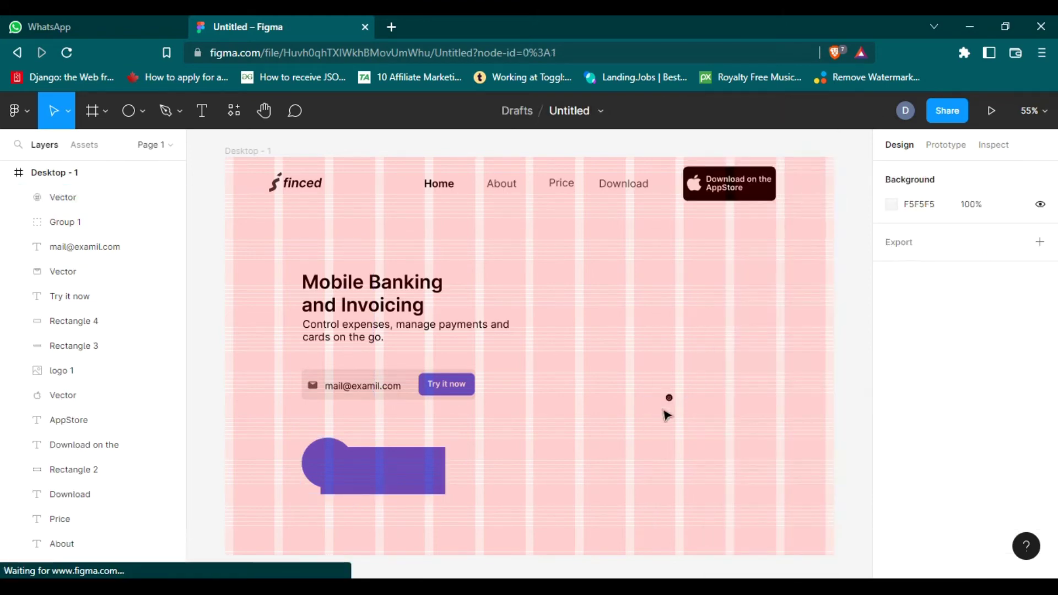
drag(650, 390, 698, 417)
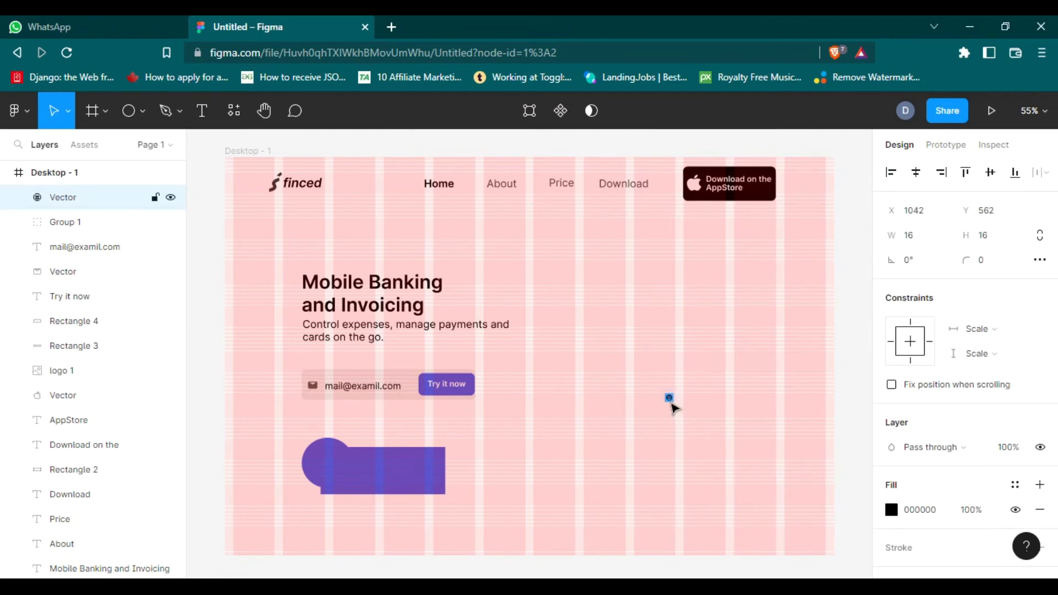
- Resize the smiley to 45×45 and move it onto the purple circle
drag(894, 237, 1009, 238)
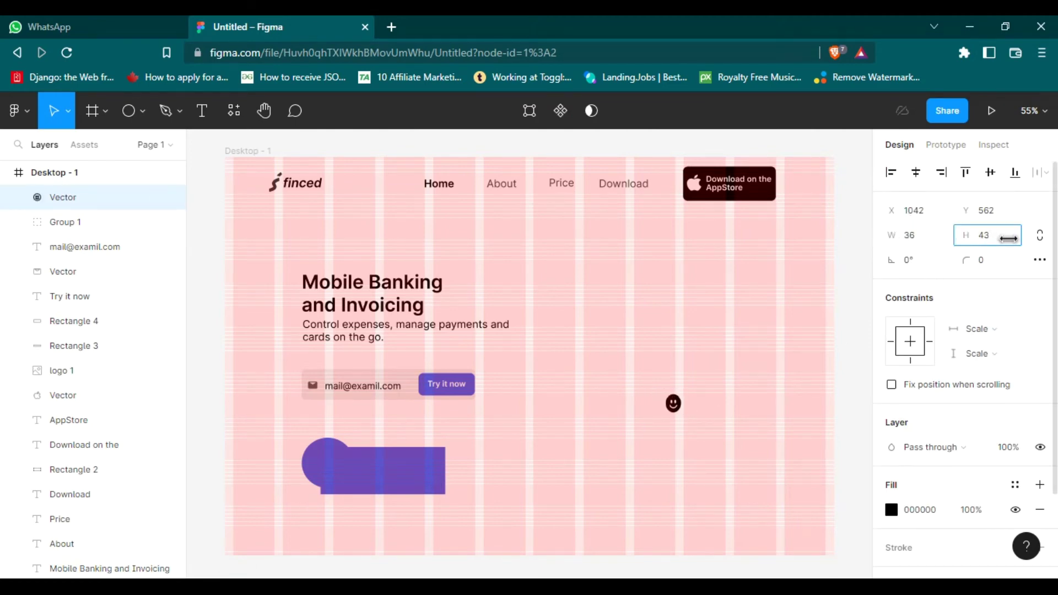
click(923, 244)
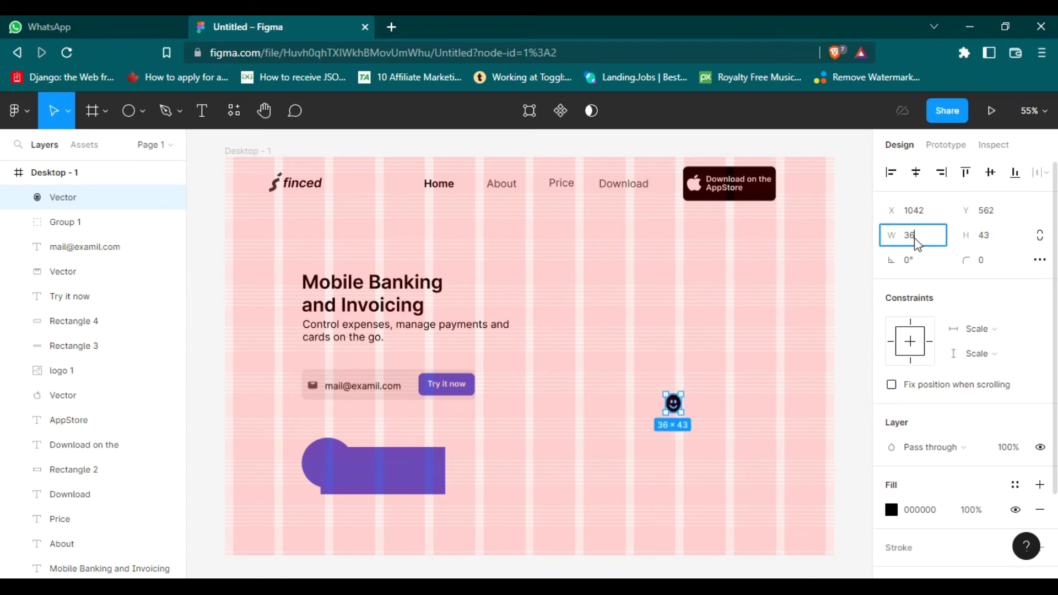
text(45)
key(Return)
click(991, 242)
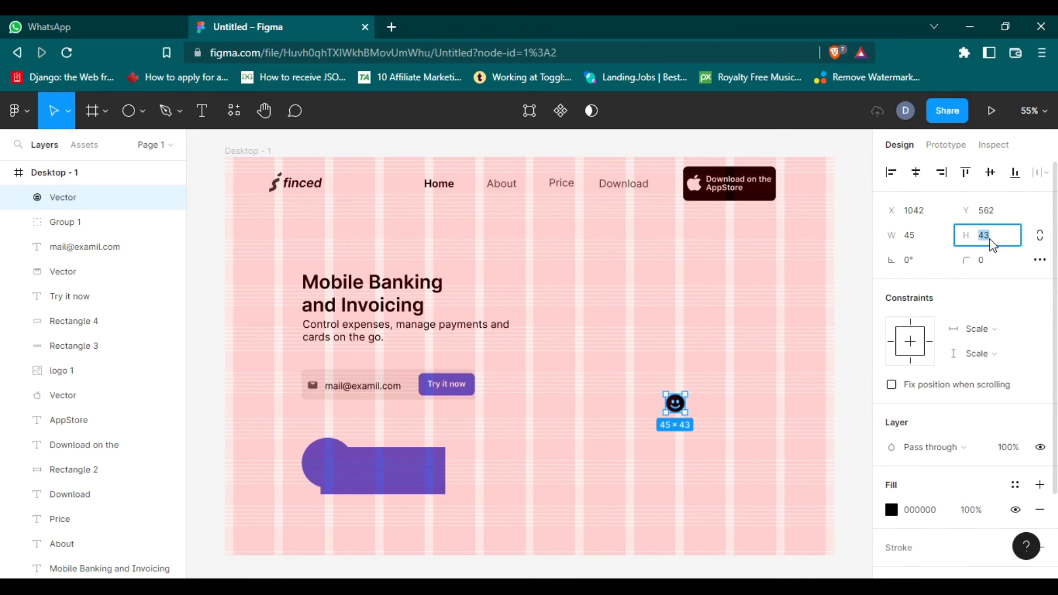
text(45)
key(Return)
mouse_move(674, 407)
mouse_down()
mouse_move(317, 456)
mouse_move(328, 464)
mouse_up()
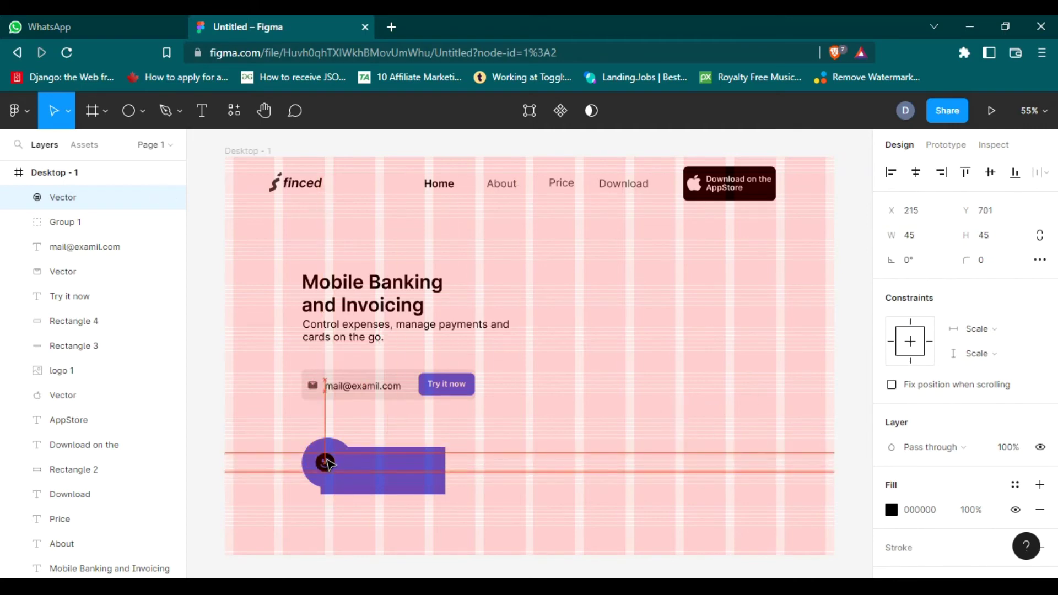
- Change the smiley's fill colour to white, FFFFFF
click(891, 509)
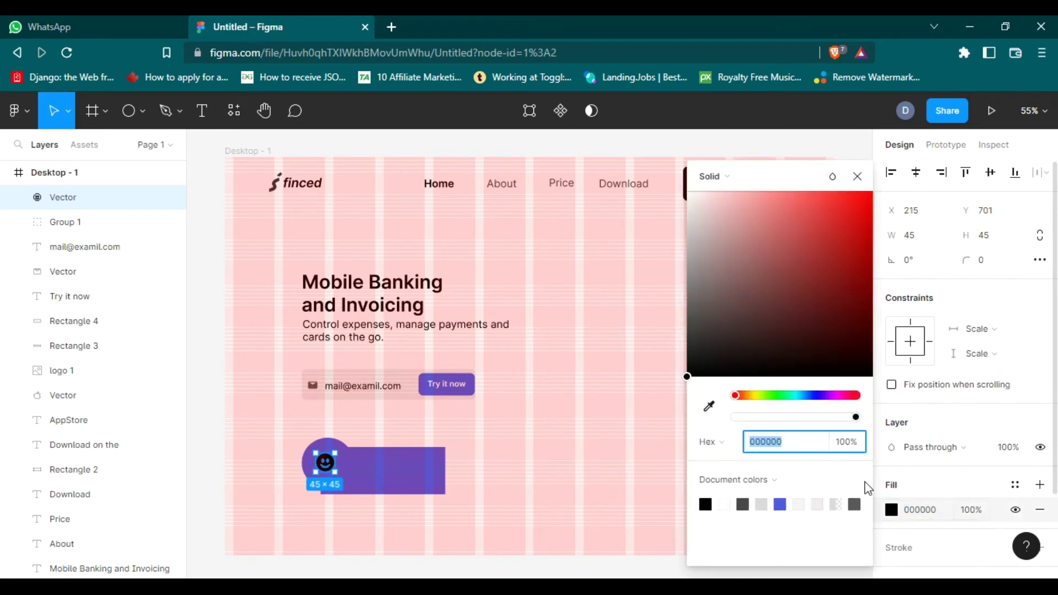
text(ffffff)
key(Return)
click(590, 427)
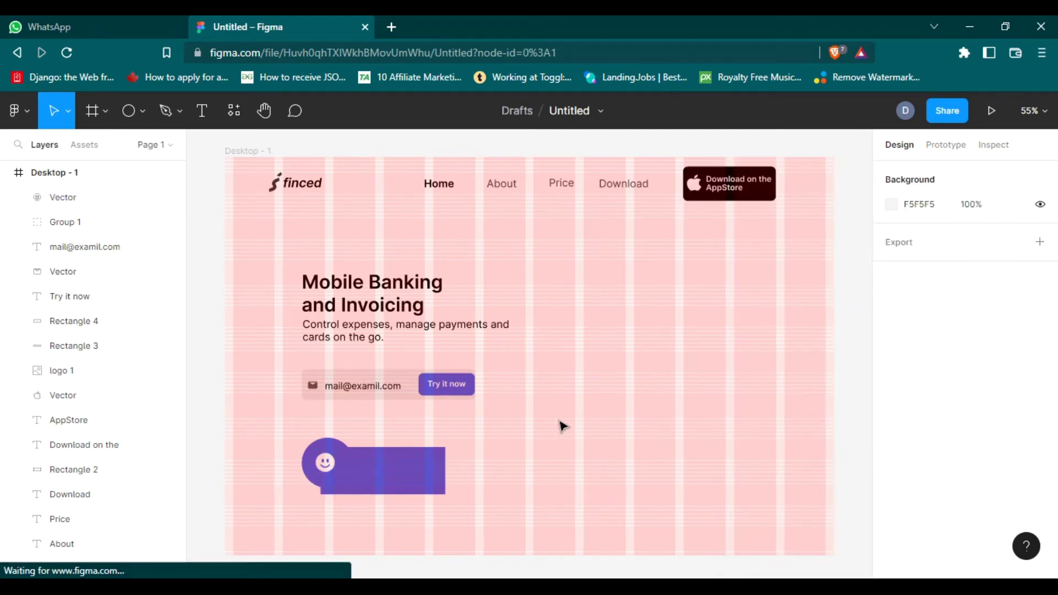
- Resize the smiley to 61×61 and center it within the purple circle
click(325, 463)
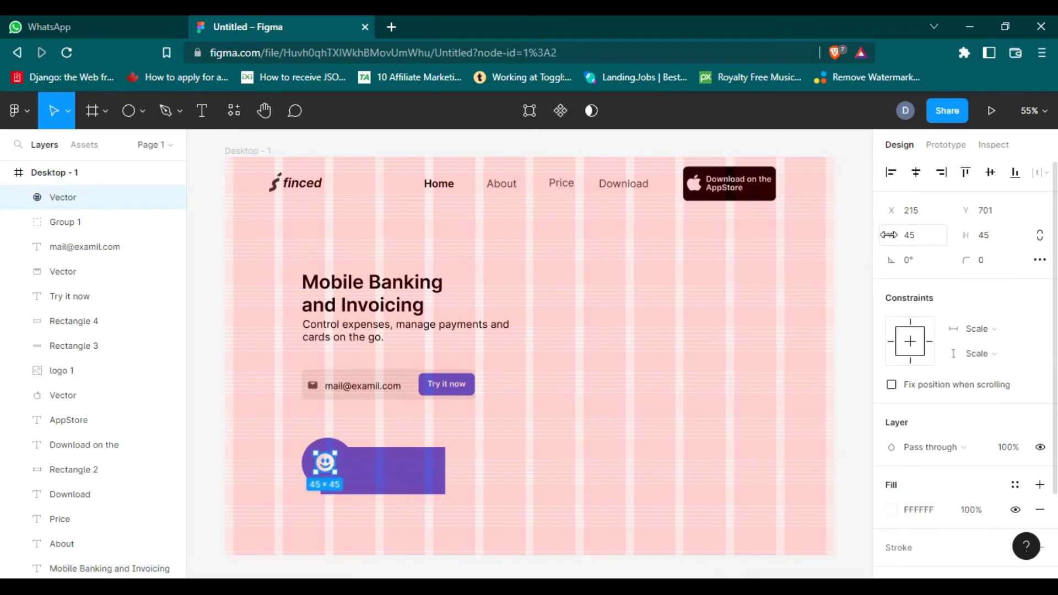
drag(887, 235, 914, 235)
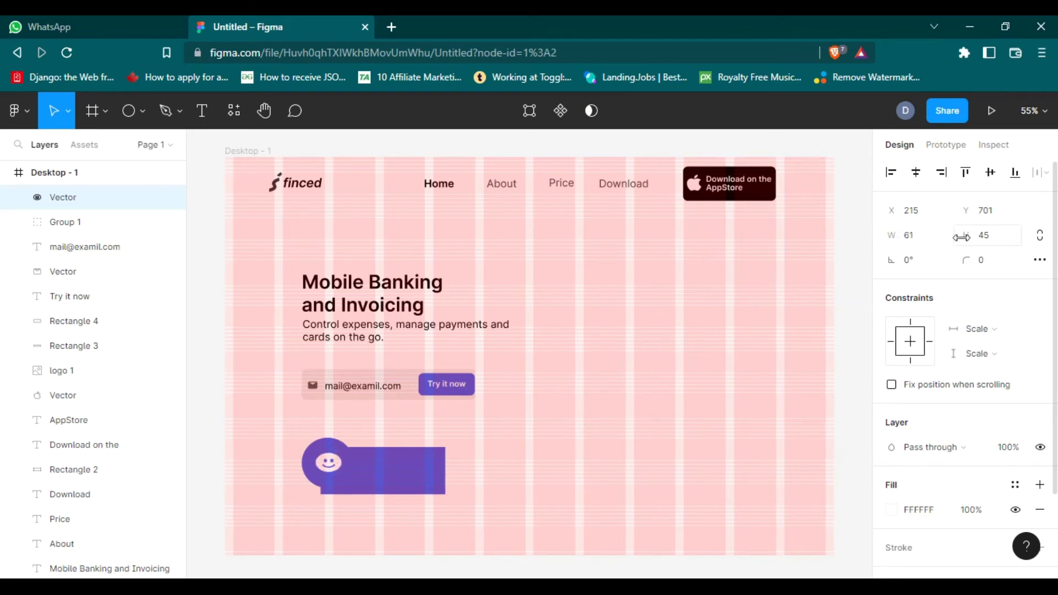
click(988, 243)
text(61)
key(Return)
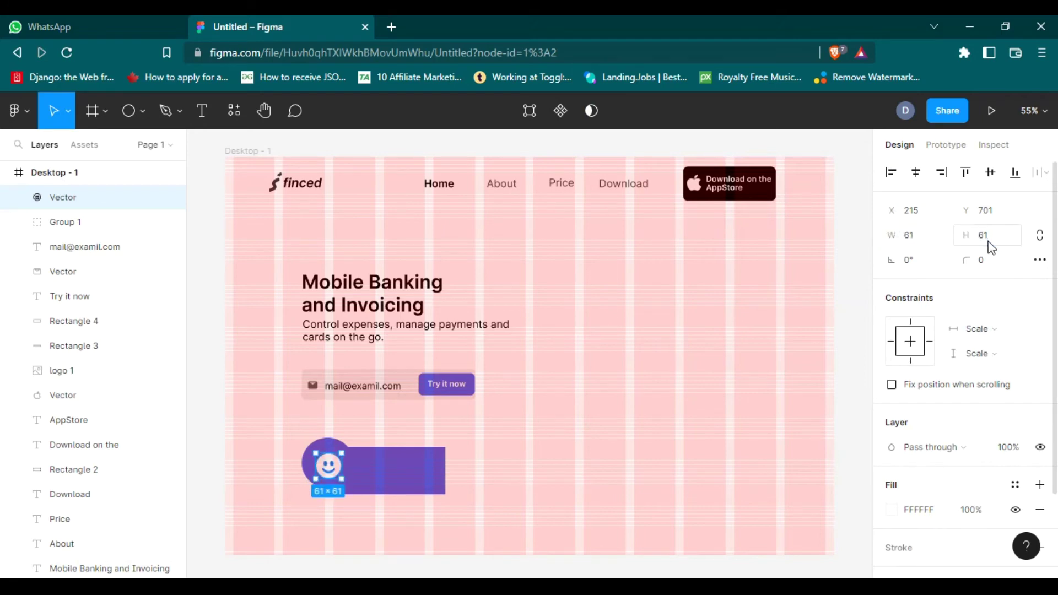
click(694, 425)
drag(329, 469, 326, 465)
click(628, 429)
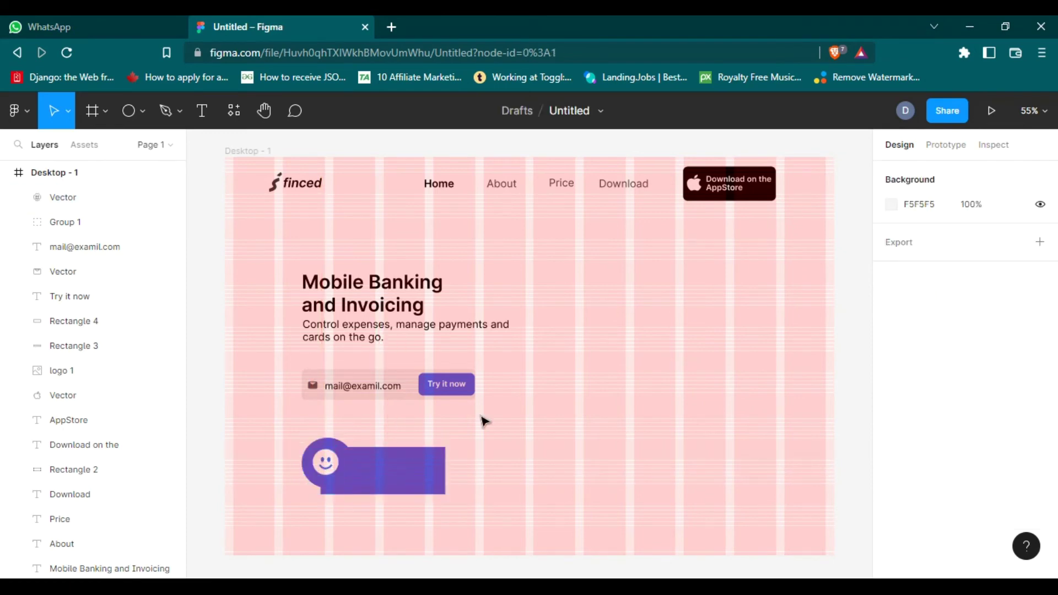
click(364, 338)
key(ctrl+c)
click(557, 474)
key(ctrl+v)
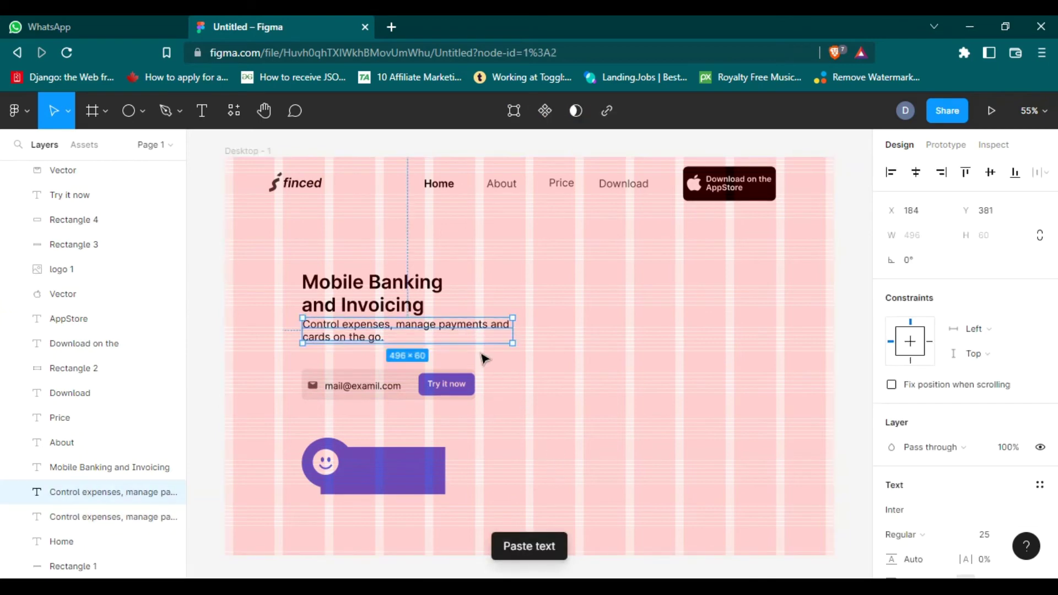
mouse_move(376, 330)
mouse_down()
mouse_move(449, 494)
mouse_move(419, 466)
mouse_up()
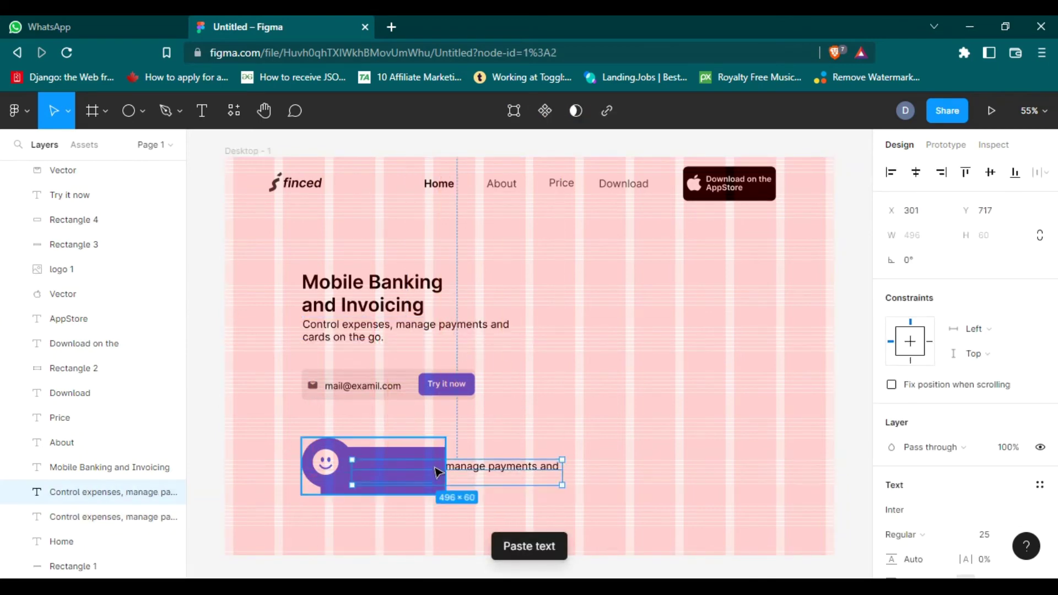
right_click(467, 468)
click(529, 244)
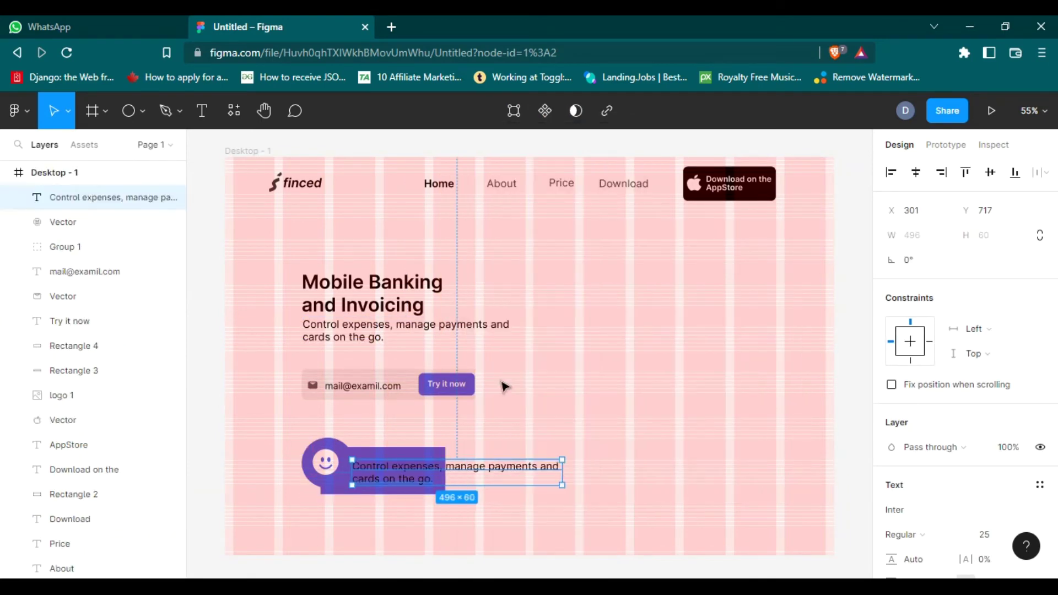
double_click(396, 467)
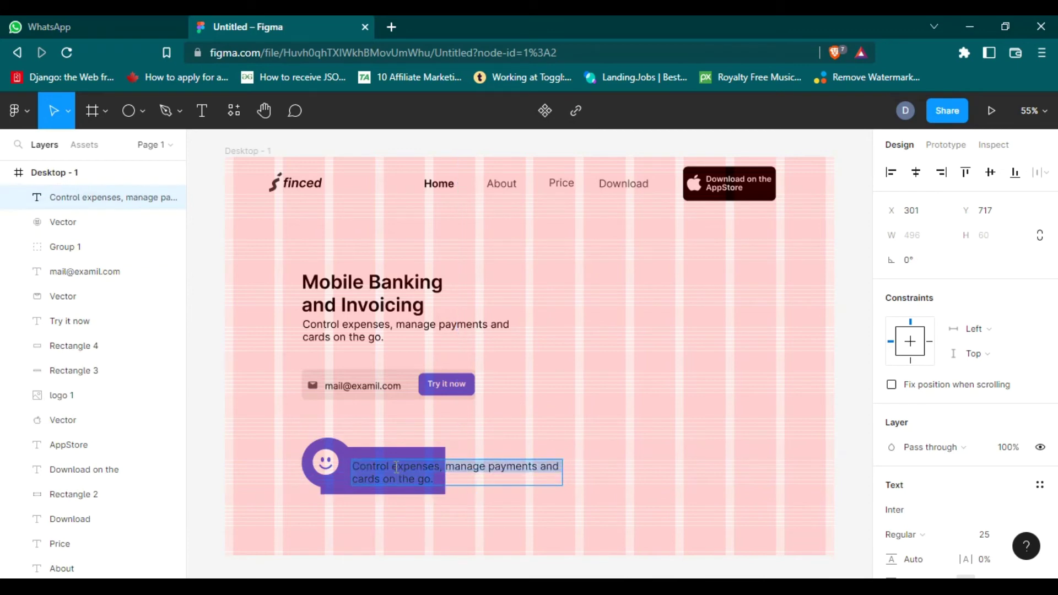
text(Ov)
key(BackSpace)
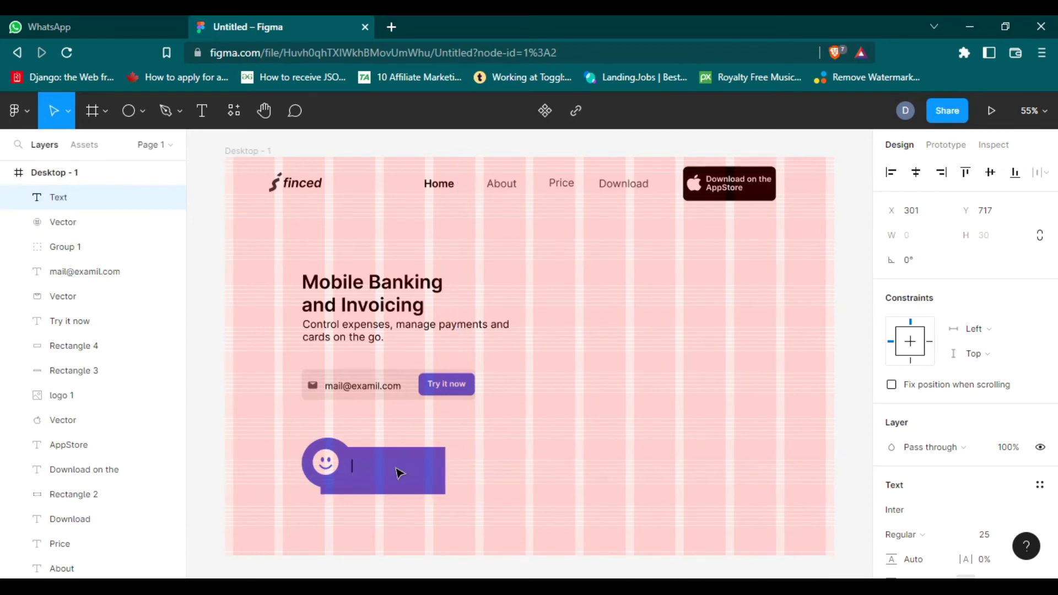
text(Over 500)
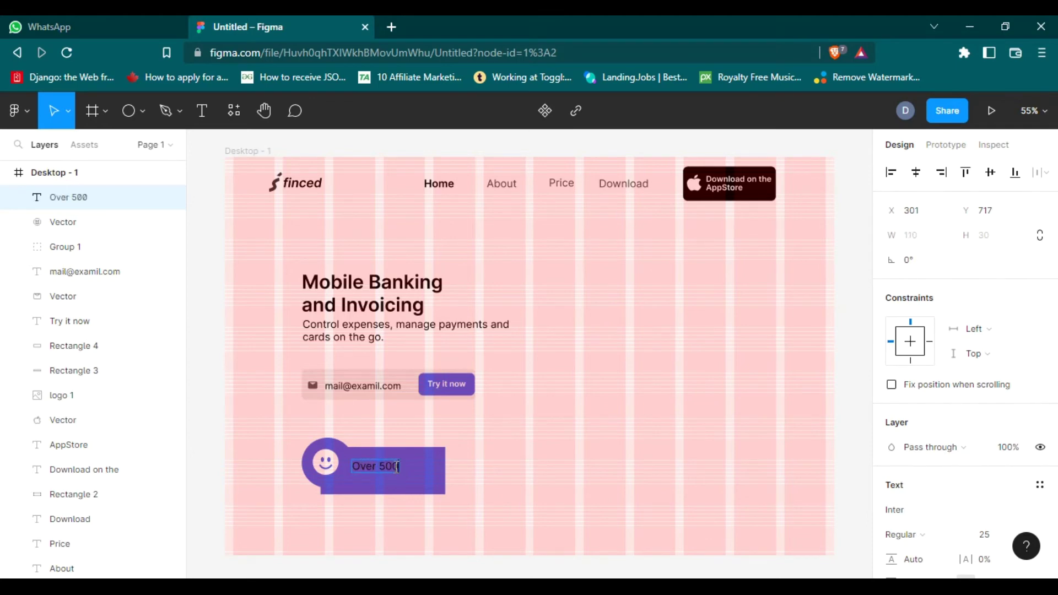
text( happy customers)
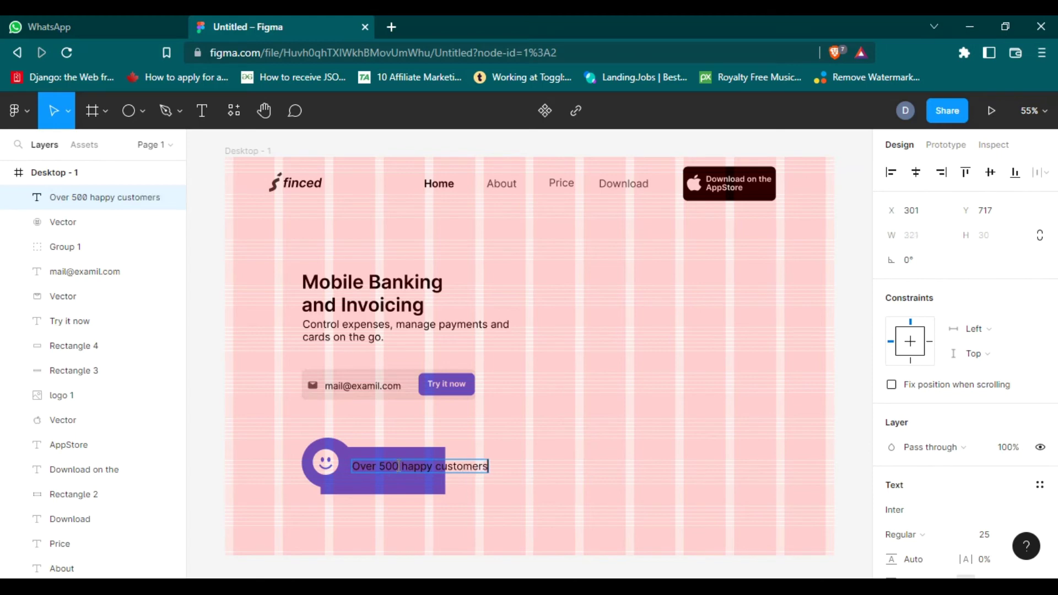
click(435, 466)
key(Return)
key(Escape)
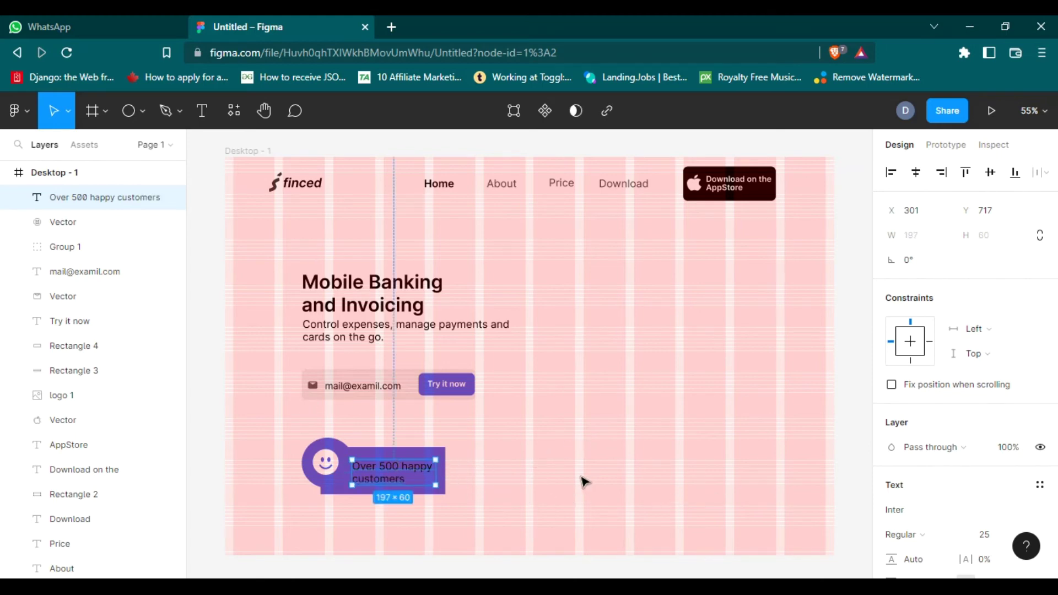
drag(374, 477, 377, 478)
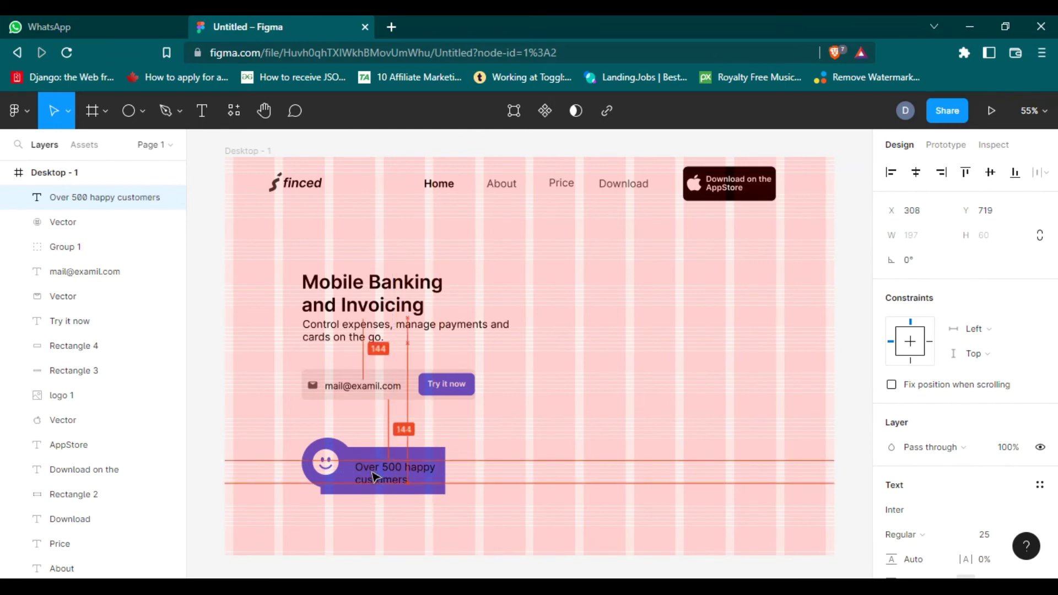
scroll(956, 507, down, 3)
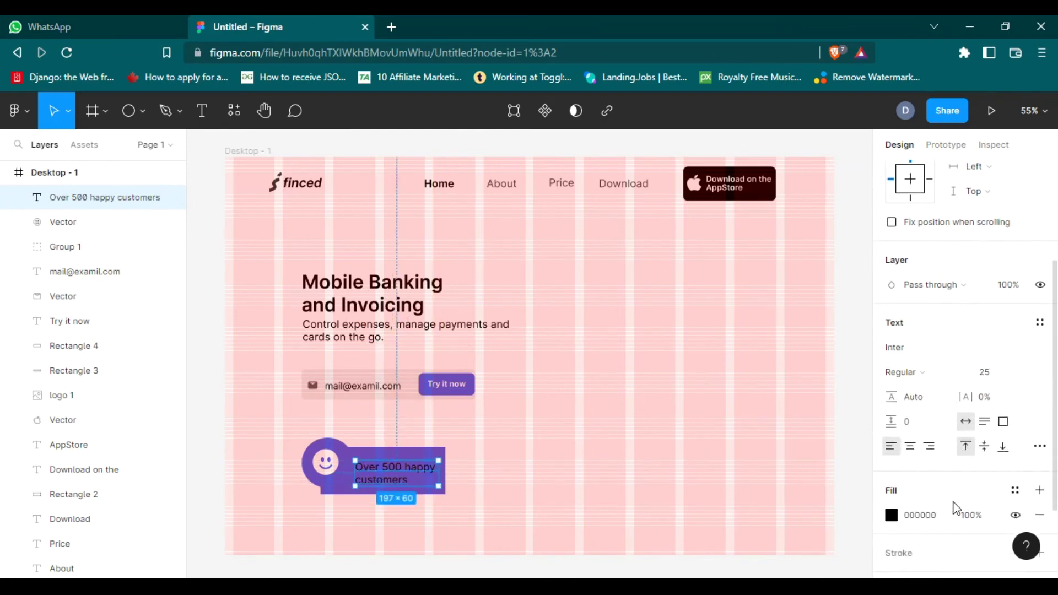
click(897, 513)
drag(701, 260, 687, 193)
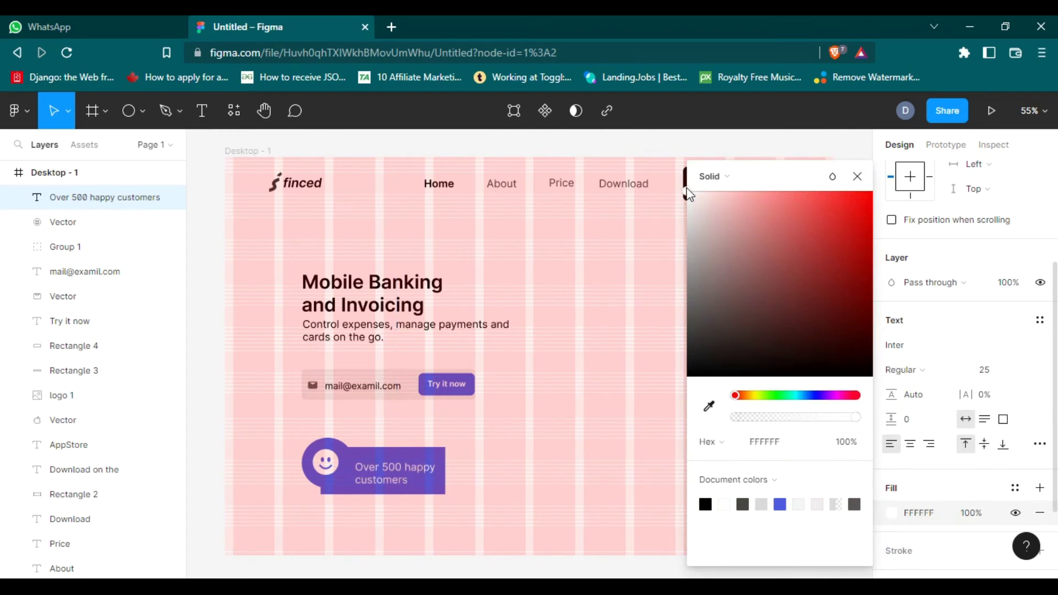
click(541, 460)
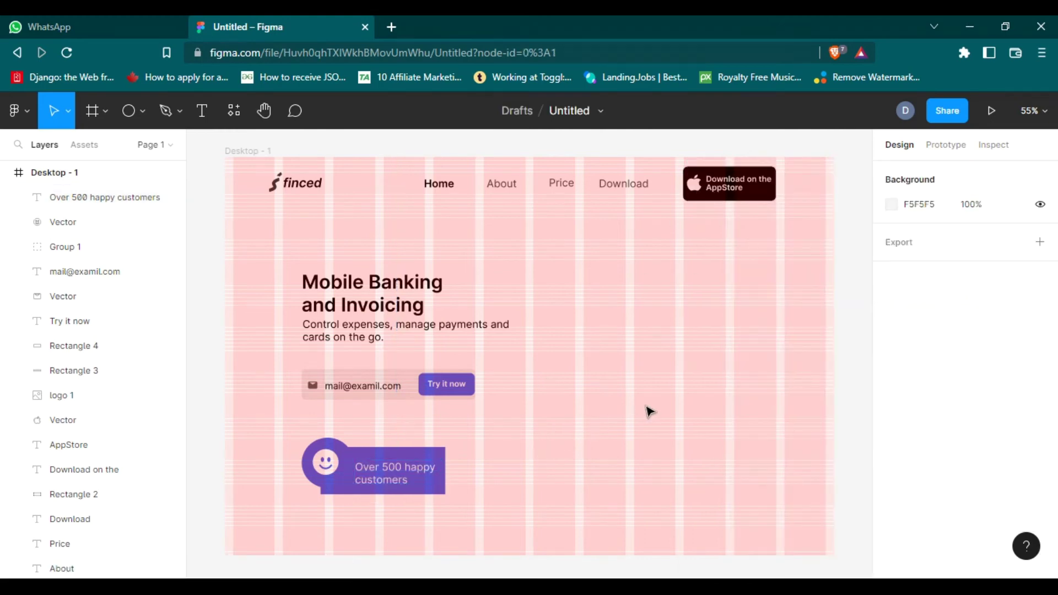
right_click(619, 330)
mouse_move(640, 437)
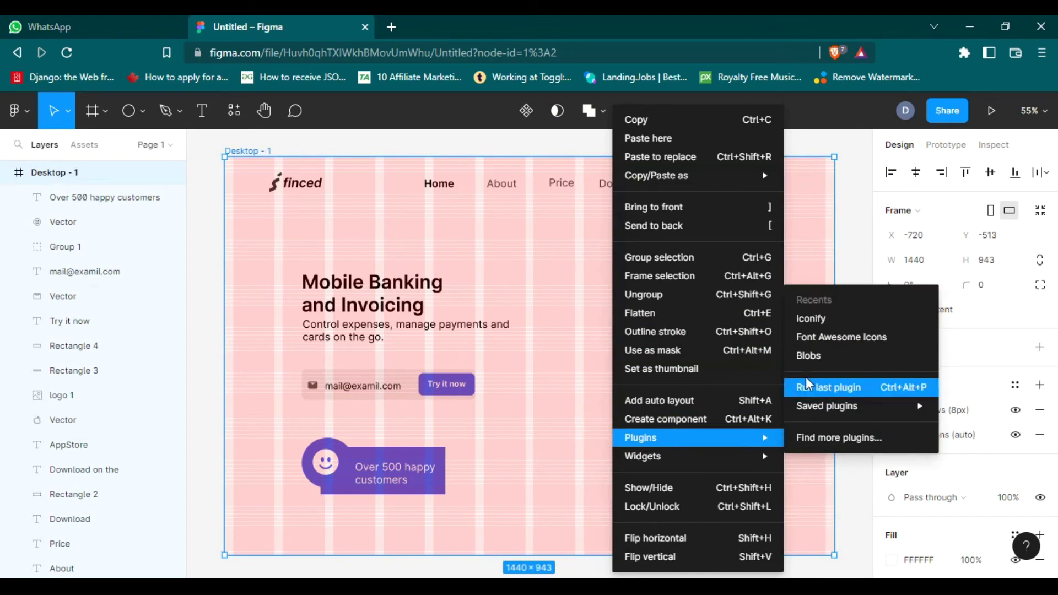
- Use the Blobs plugin with higher complexity and lower uniqueness to insert a C4C4C4 blob
click(817, 357)
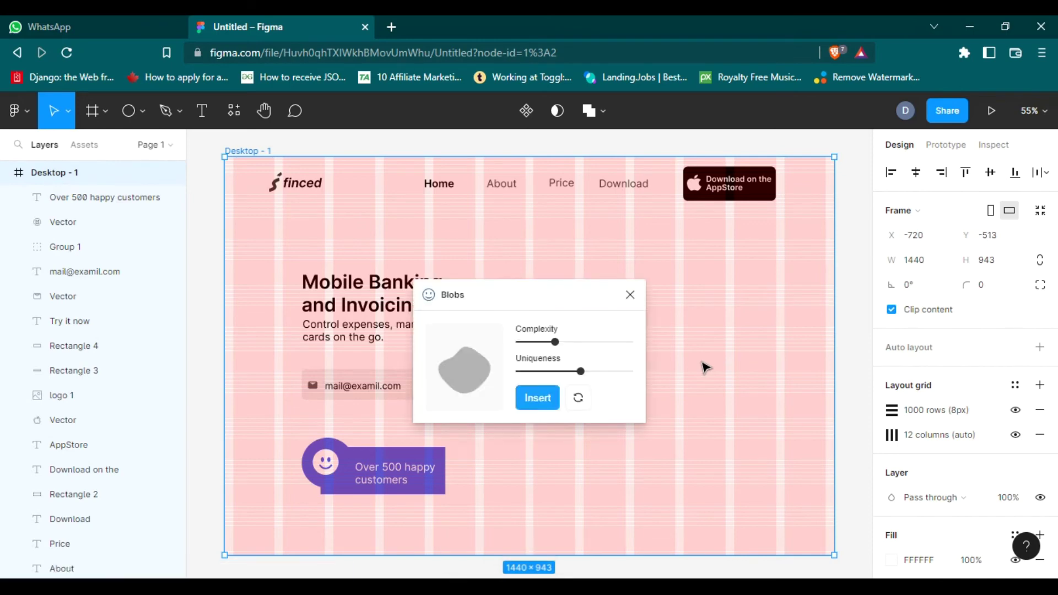
mouse_move(557, 343)
mouse_down()
mouse_move(596, 373)
mouse_move(517, 371)
mouse_move(593, 371)
mouse_move(633, 386)
mouse_move(568, 371)
mouse_up()
mouse_move(563, 374)
mouse_down()
mouse_move(543, 373)
mouse_move(618, 371)
mouse_move(579, 370)
mouse_move(577, 342)
mouse_move(562, 370)
mouse_move(527, 368)
mouse_move(580, 369)
mouse_move(567, 341)
mouse_move(531, 340)
mouse_move(582, 340)
mouse_up()
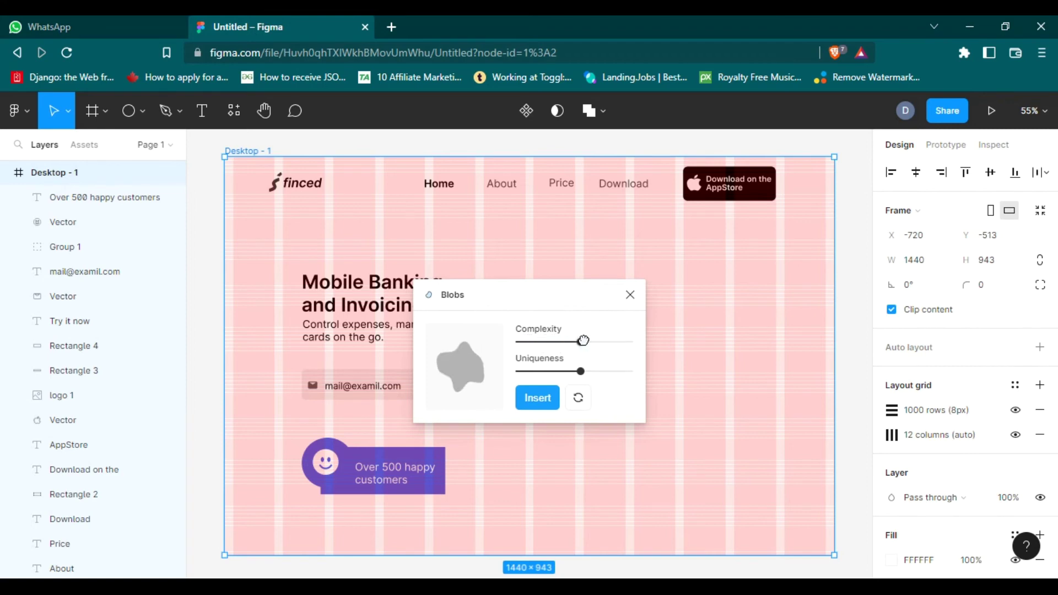
click(550, 401)
click(629, 295)
mouse_move(541, 337)
mouse_down()
mouse_move(615, 356)
mouse_move(557, 328)
mouse_up()
click(624, 389)
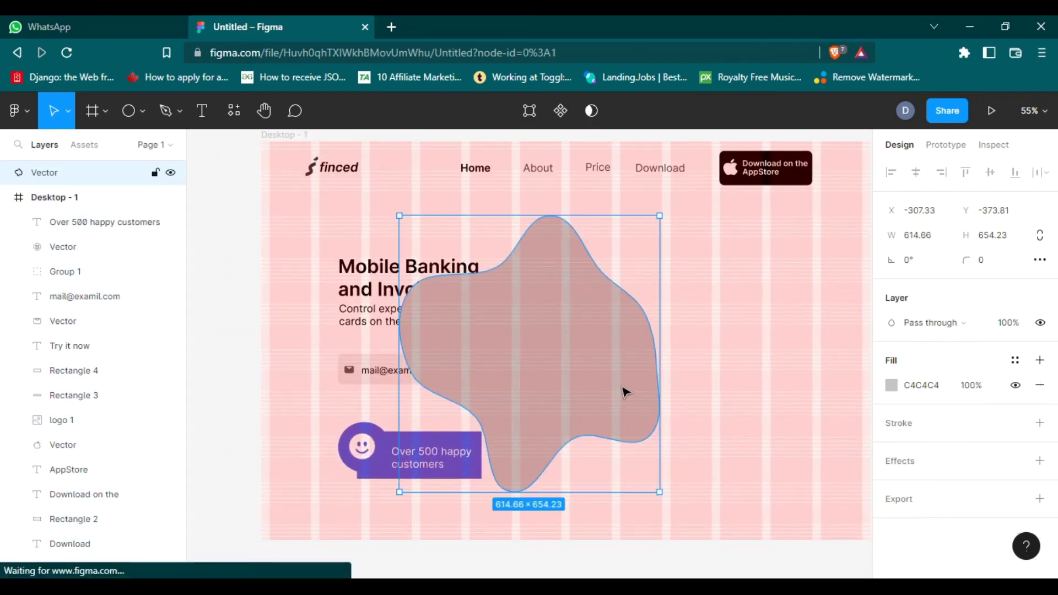
- Move the blob into Desktop - 1 on the hero's right and make its fill 0%
drag(62, 170, 66, 217)
click(571, 362)
drag(573, 355, 716, 346)
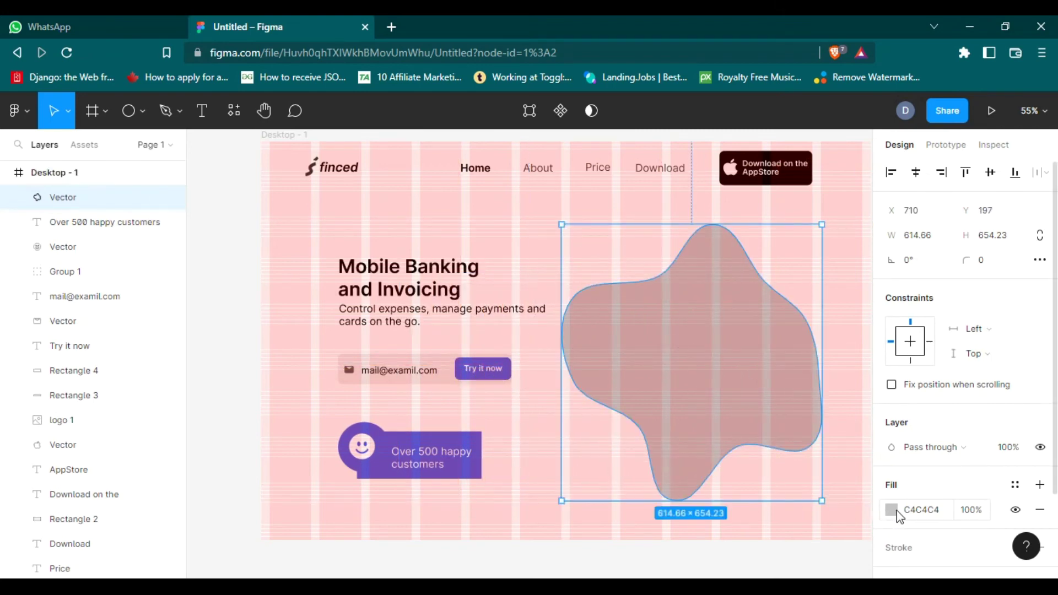
click(891, 509)
drag(857, 417, 717, 418)
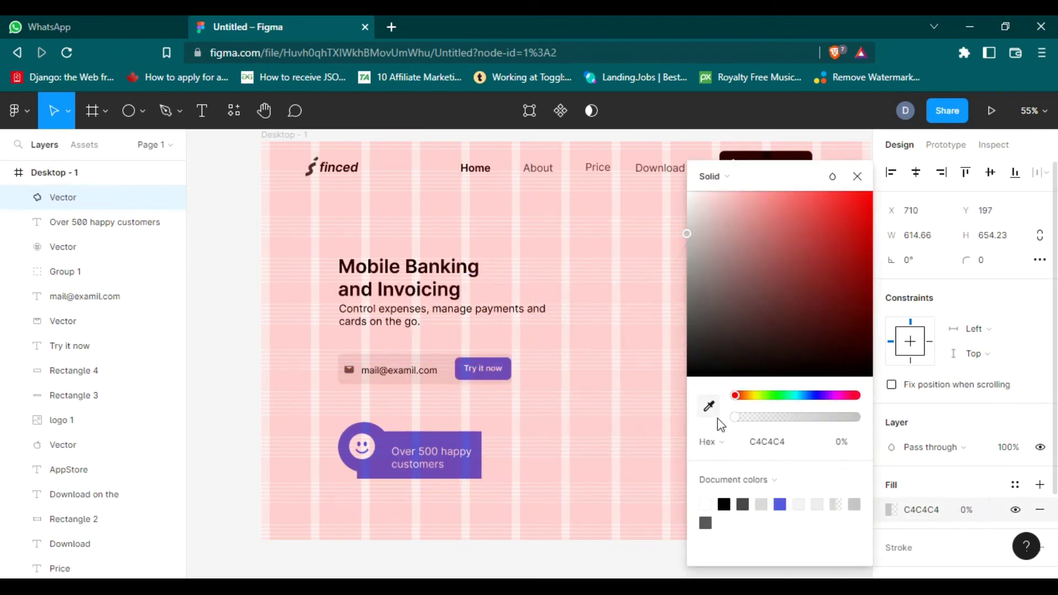
click(952, 499)
- Give the blob a 4px black dashed outline
scroll(958, 494, down, 2)
scroll(936, 479, down, 1)
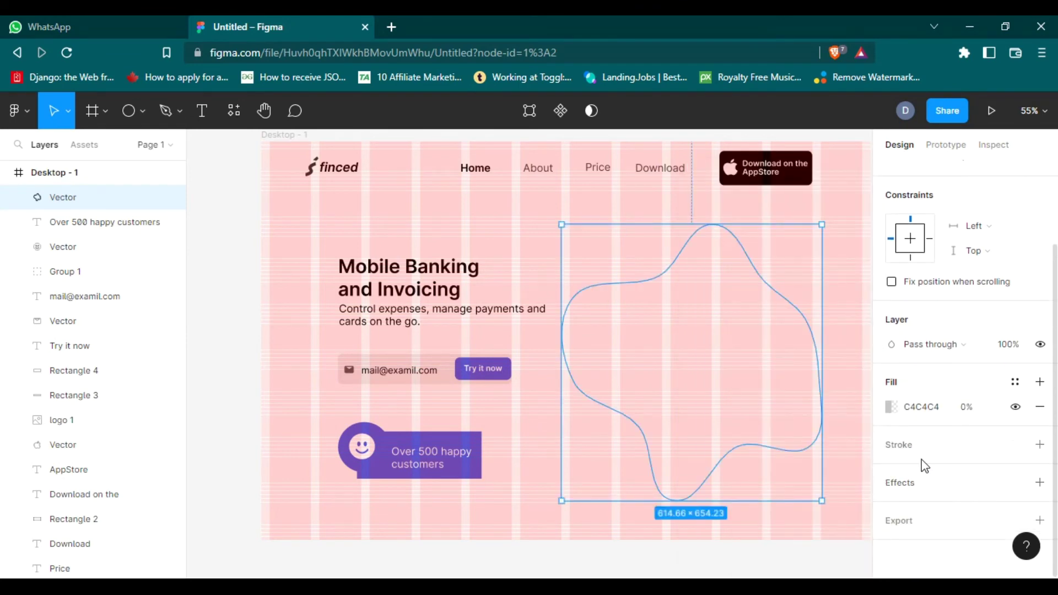
click(908, 450)
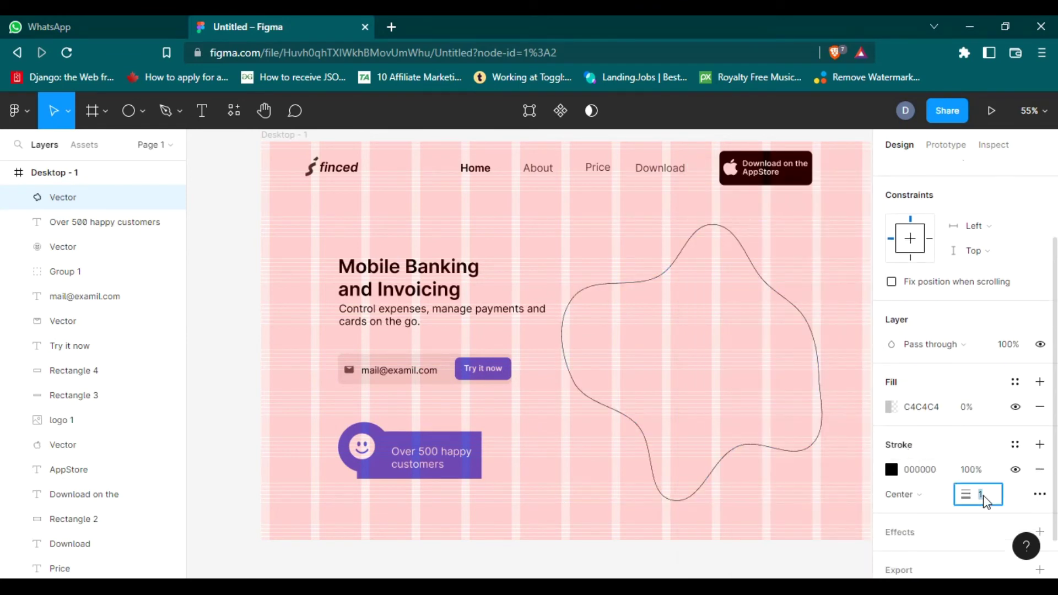
drag(971, 492, 995, 501)
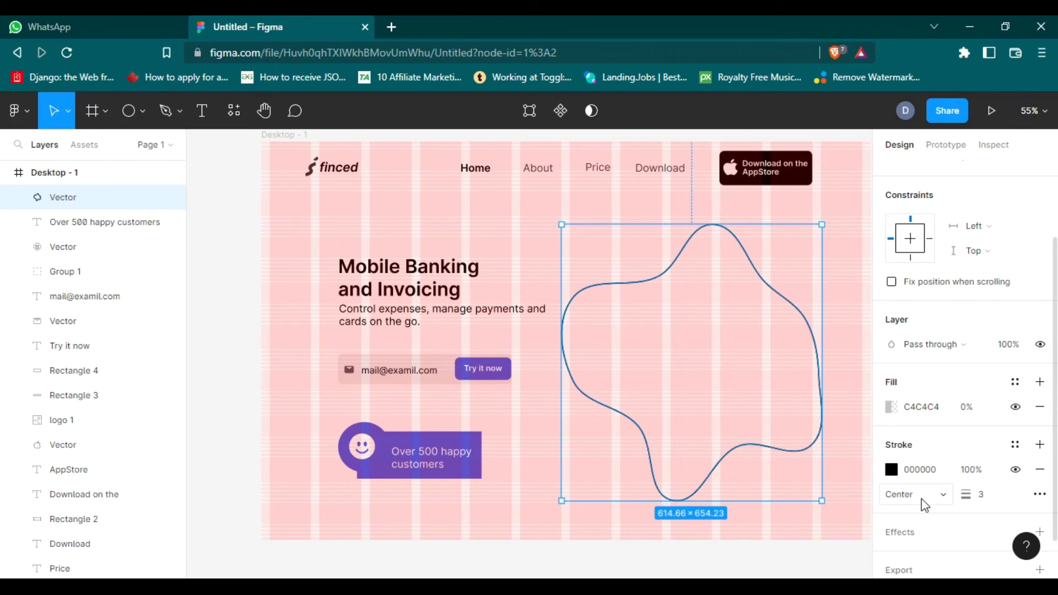
click(995, 494)
text(4)
key(Return)
click(1040, 494)
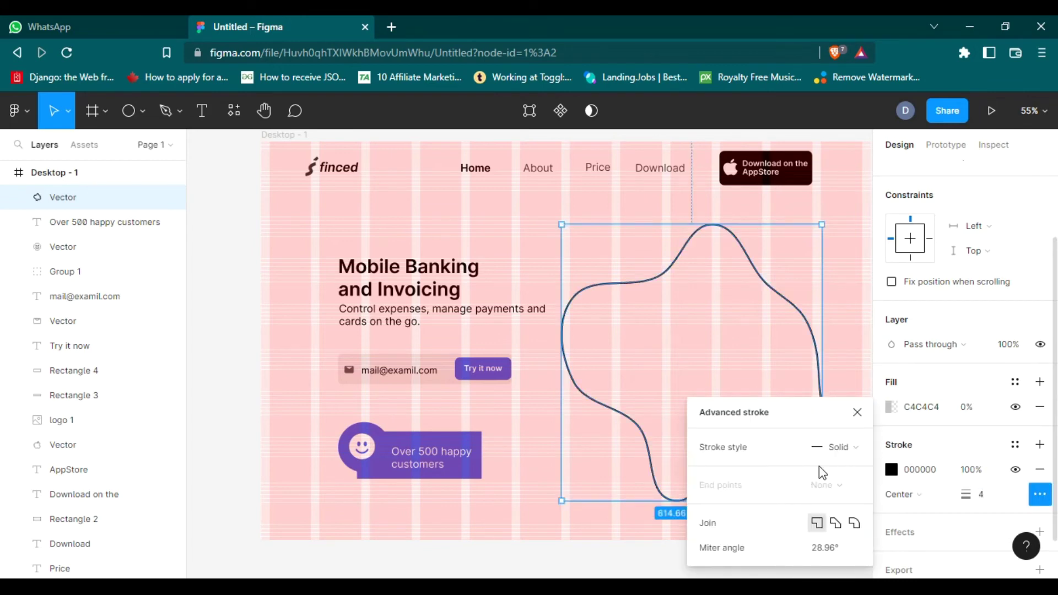
click(833, 446)
click(841, 465)
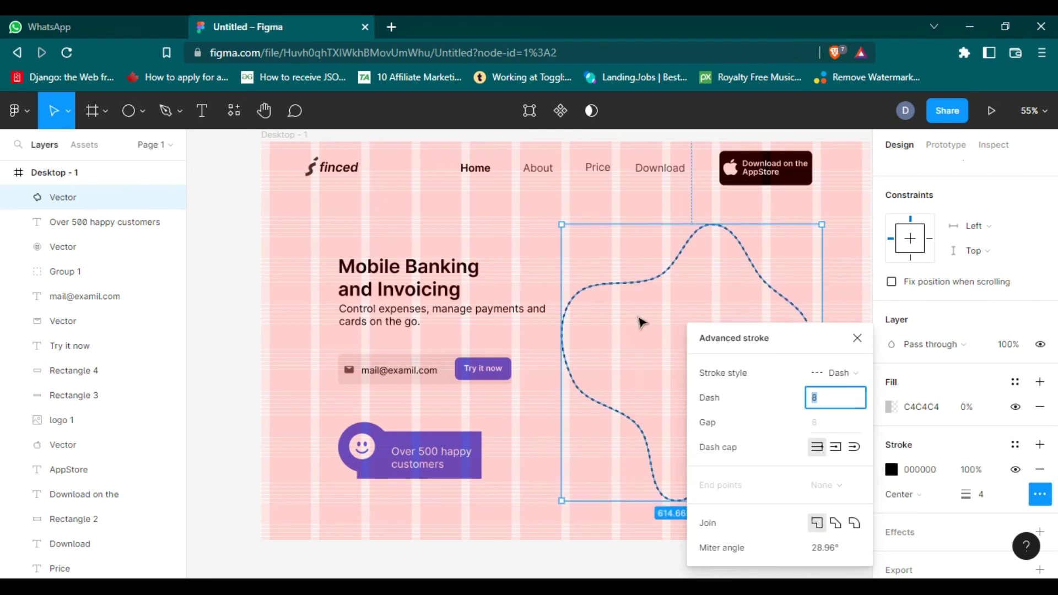
click(643, 325)
- Nudge the dashed blob right and down and resize it to 626×650
click(717, 313)
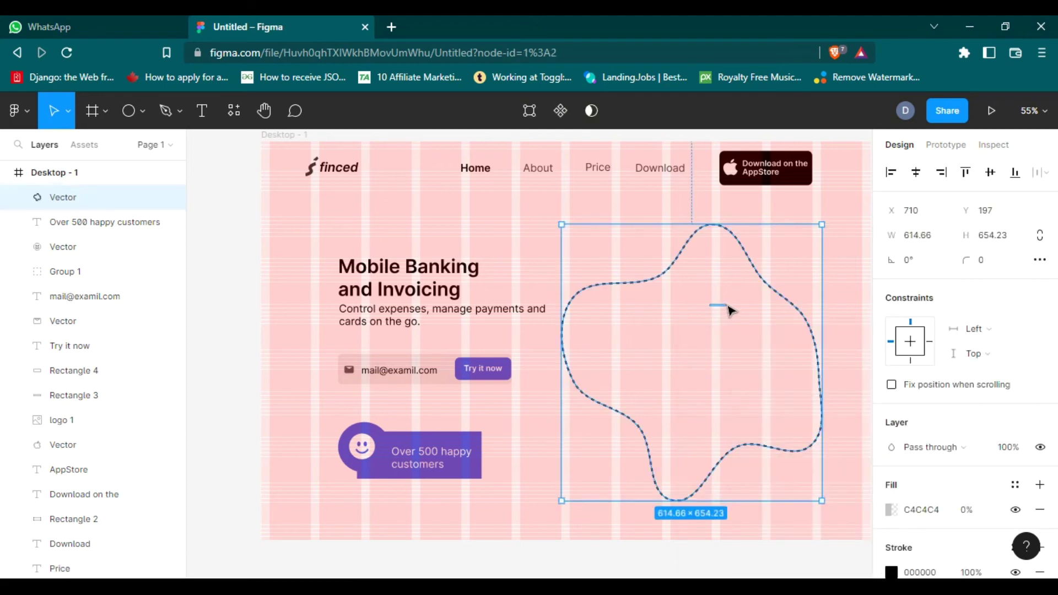
drag(744, 259, 767, 262)
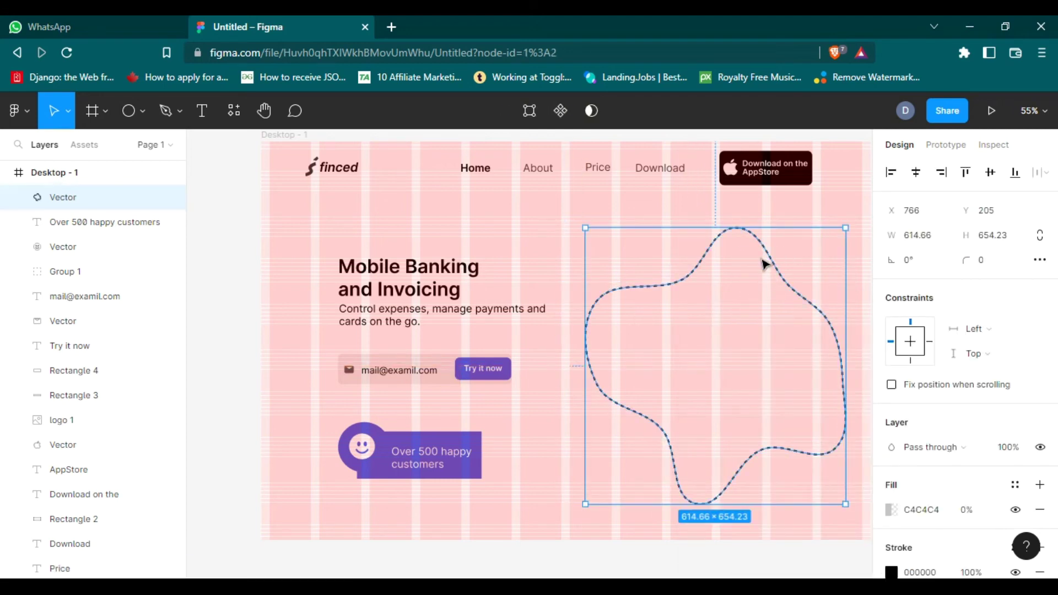
drag(847, 502, 850, 502)
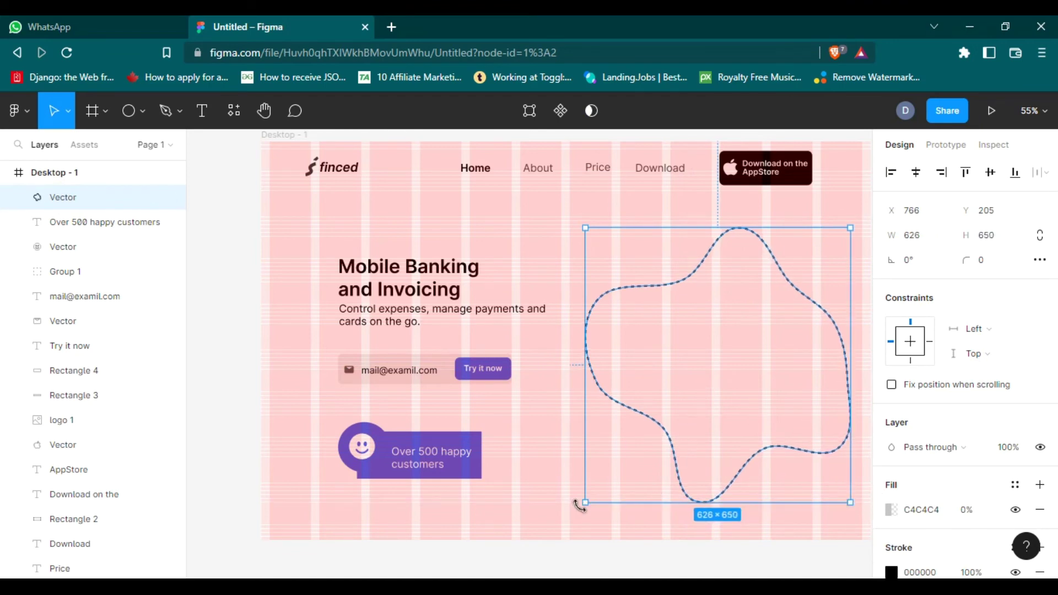
click(551, 448)
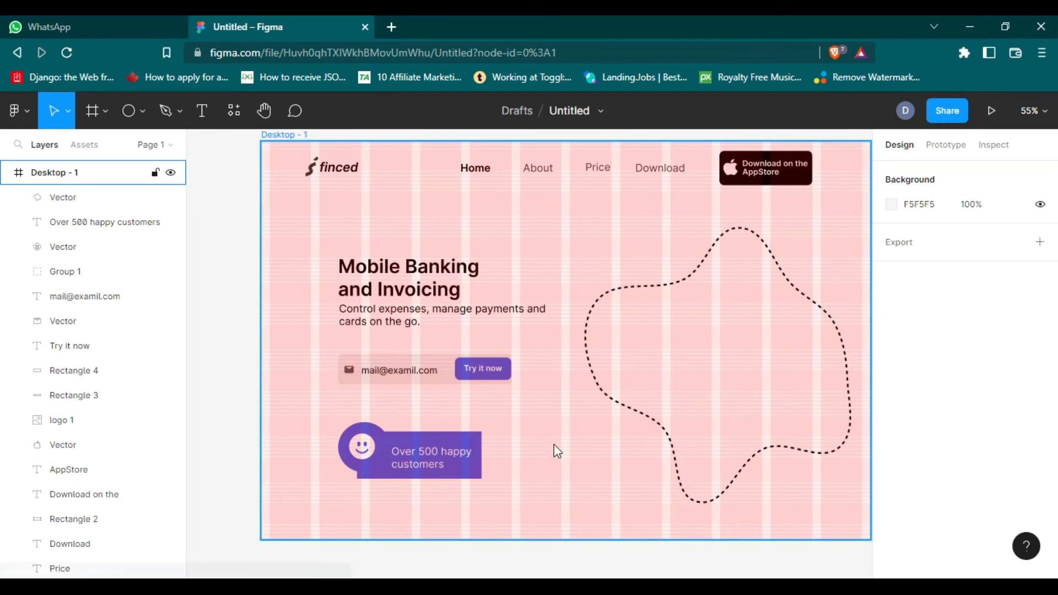
- Paste a copy of the dashed blob, rotate it -68° and resize it to 540 wide
key(ctrl+v)
drag(693, 295, 725, 348)
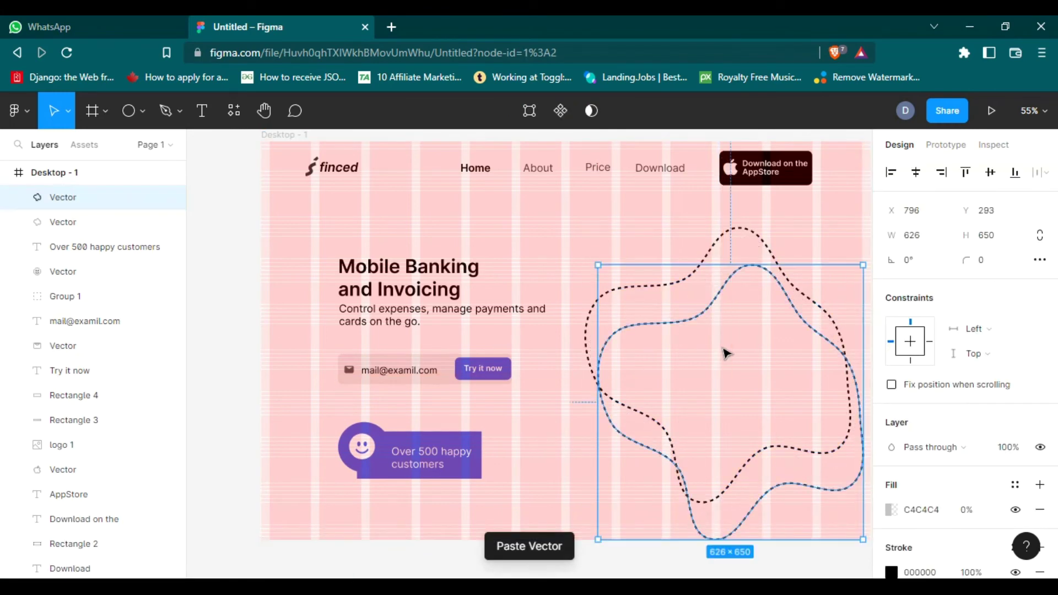
drag(892, 260, 1026, 259)
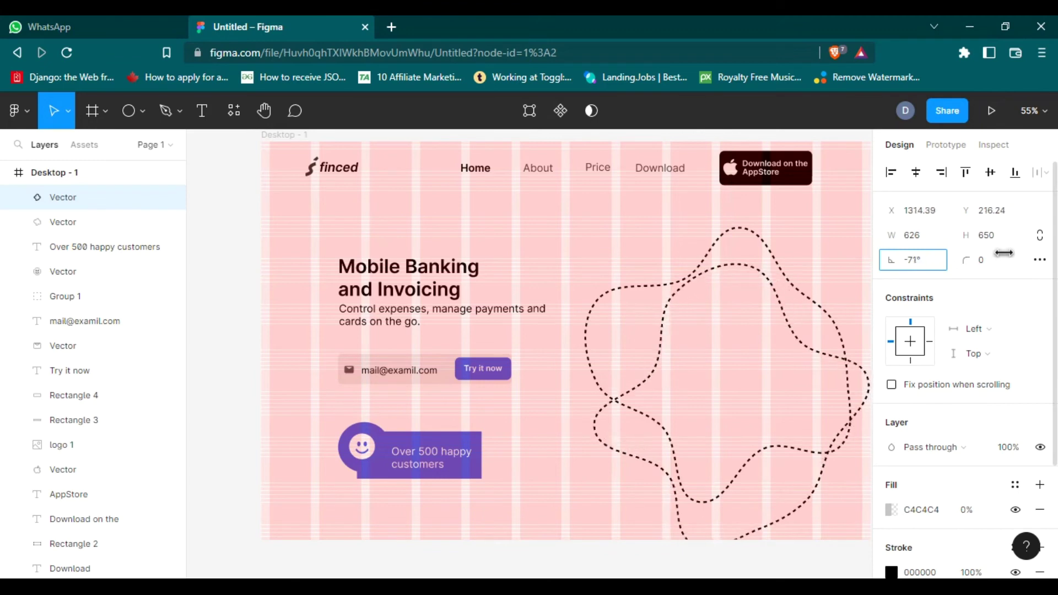
mouse_move(710, 380)
mouse_down()
mouse_move(714, 407)
mouse_move(679, 411)
mouse_up()
drag(551, 352, 605, 380)
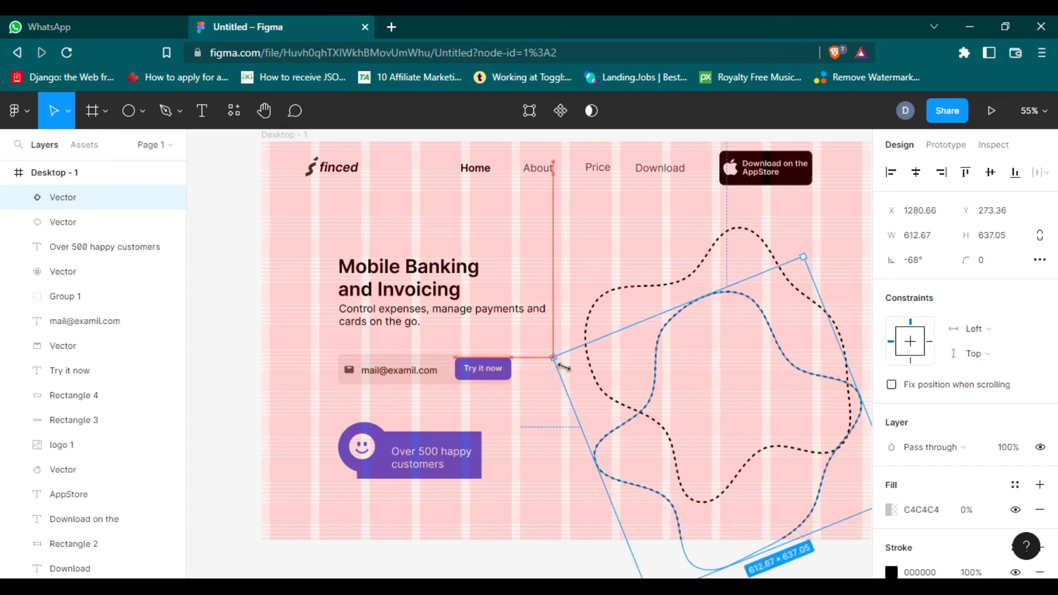
drag(747, 428, 772, 405)
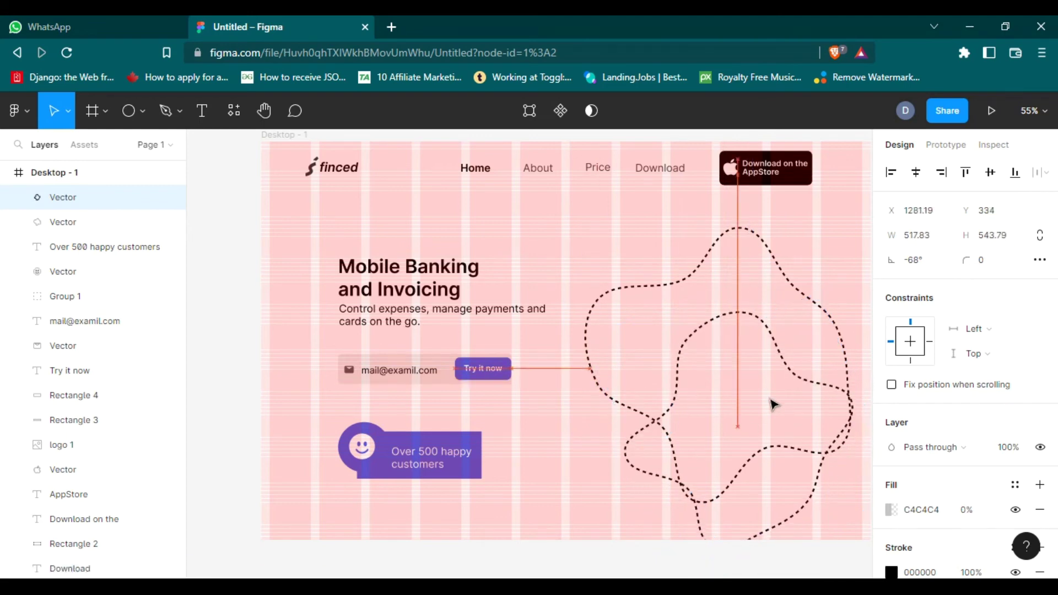
drag(834, 503, 836, 510)
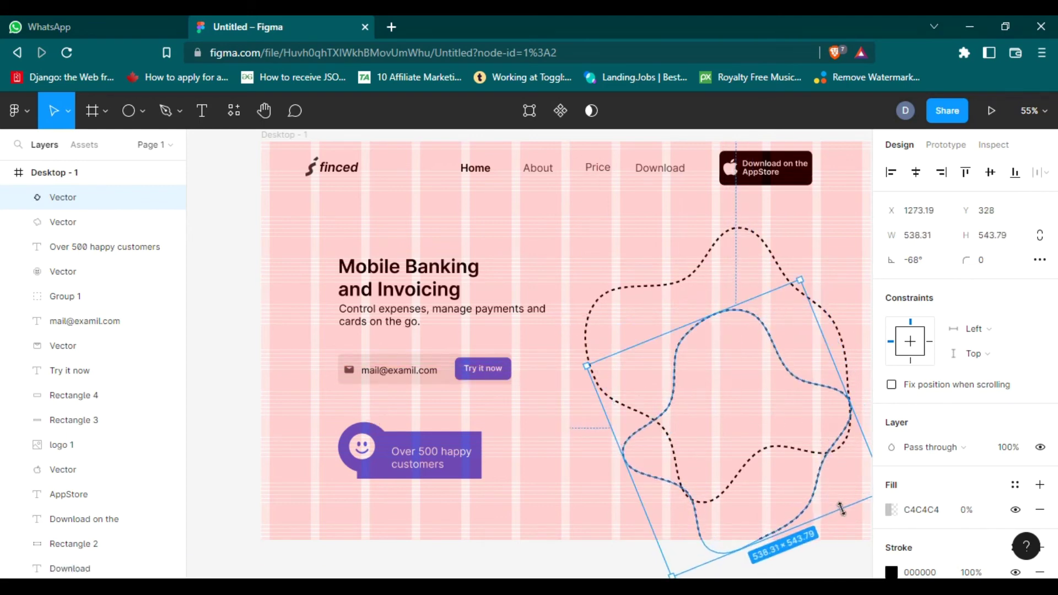
drag(624, 468, 613, 469)
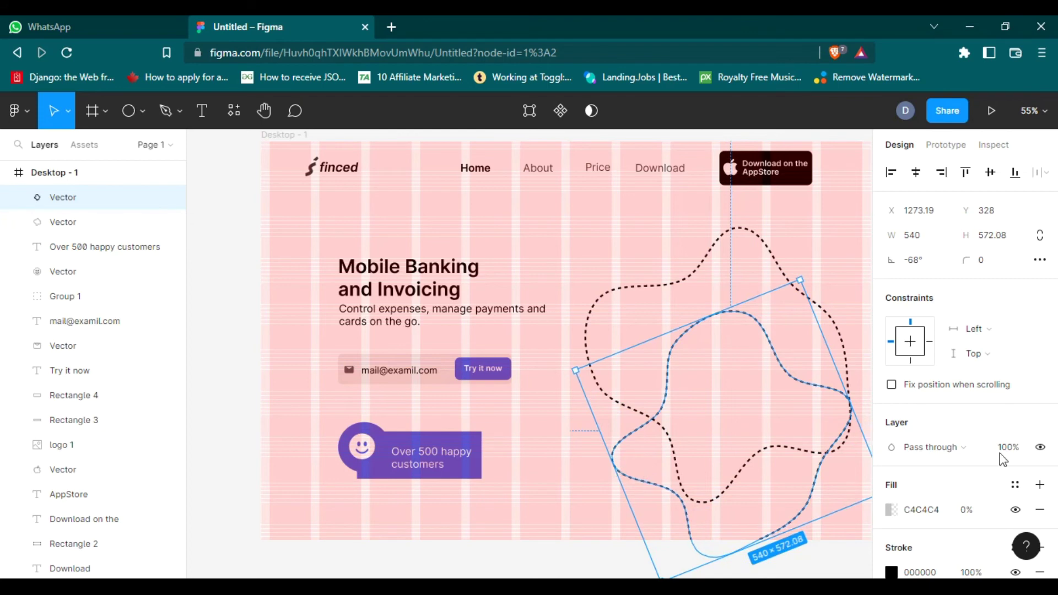
- Change the blob copy's outline colour to grey 898383
click(891, 572)
mouse_move(722, 322)
mouse_down()
mouse_move(693, 304)
mouse_move(696, 282)
mouse_move(617, 258)
mouse_up()
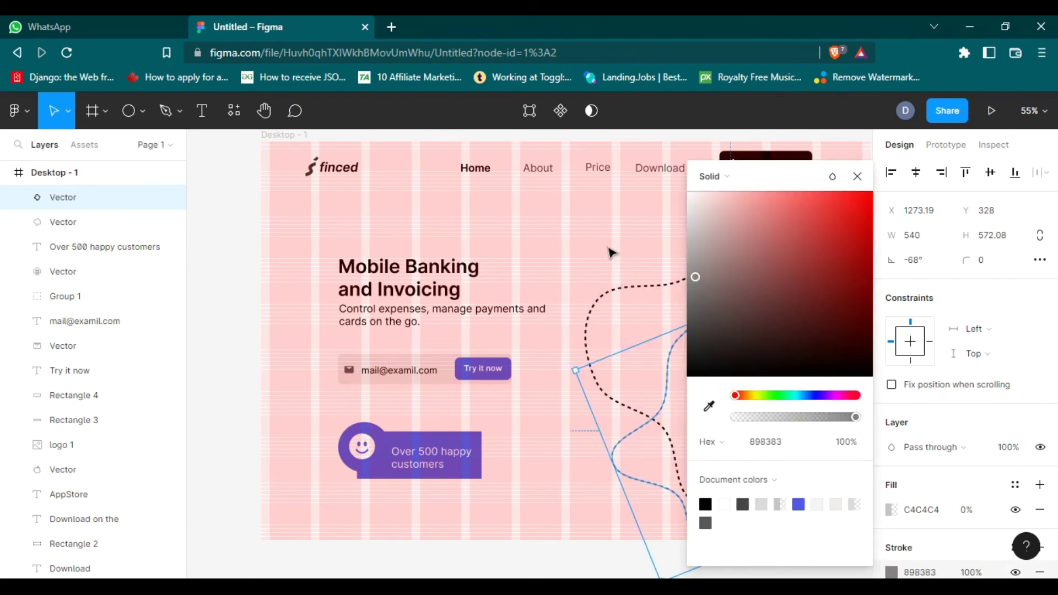
click(591, 241)
- Drag the hand_phone image from the Desktop Assets folder onto the hero over the blobs
key(alt+Tab)
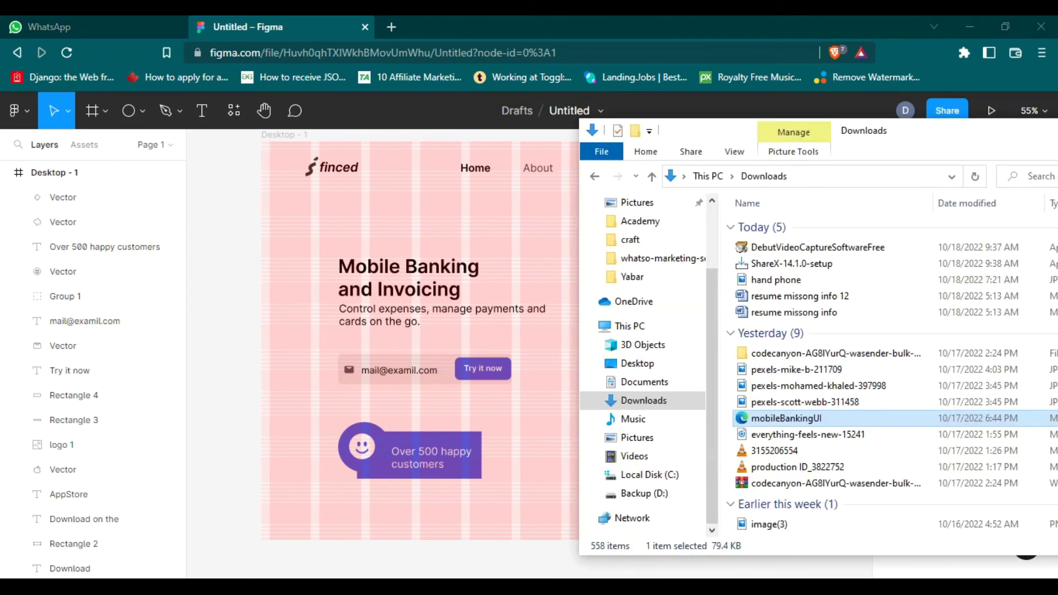
click(638, 364)
click(781, 243)
double_click(782, 243)
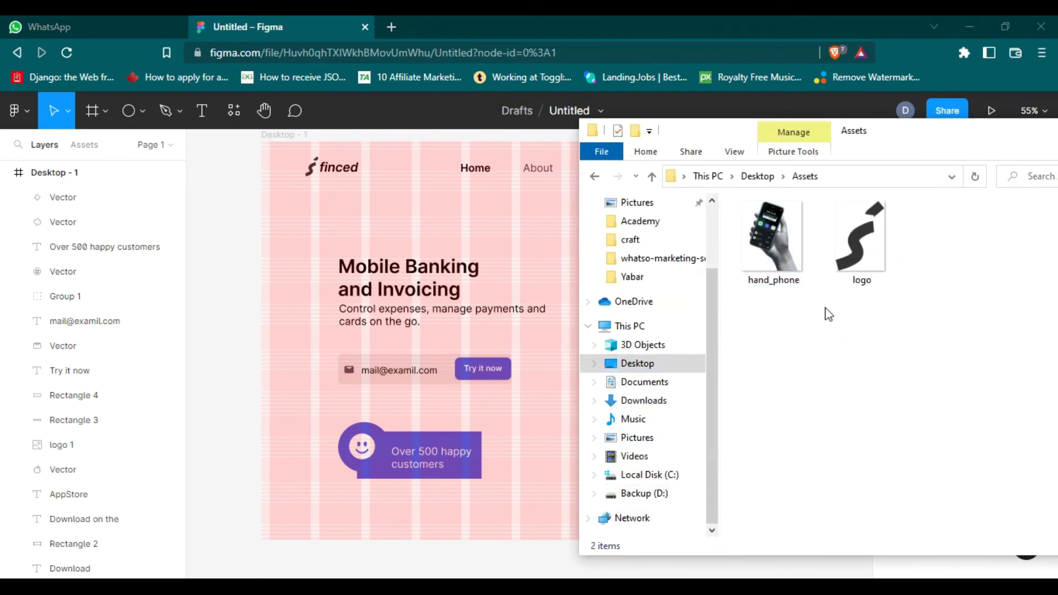
mouse_move(785, 246)
mouse_down()
mouse_move(502, 272)
mouse_move(660, 261)
mouse_up()
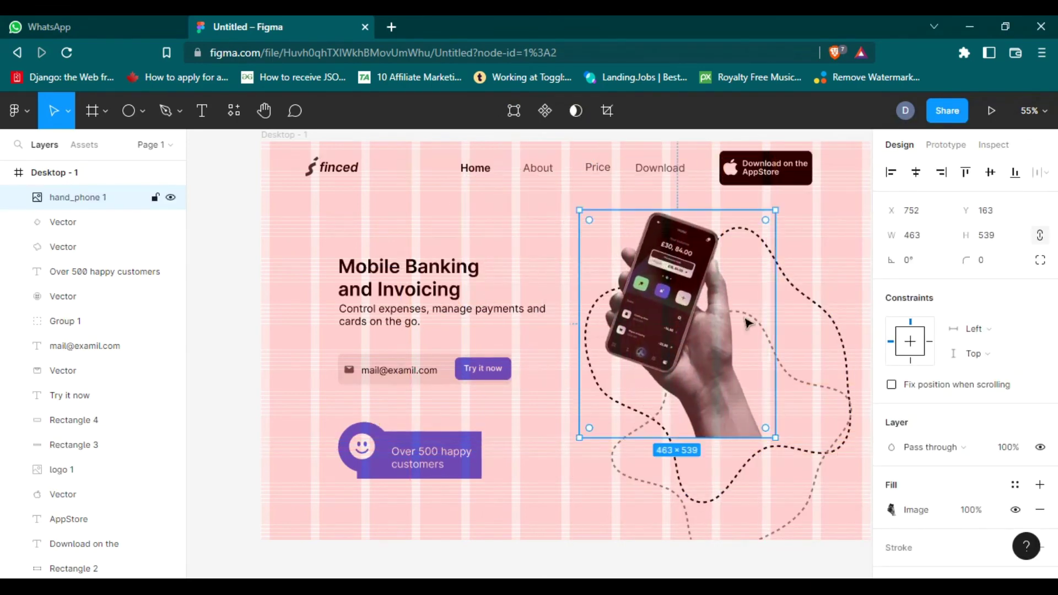
- Reposition hand_phone to X 796, Y 131 and scale it to 574×670 over the blobs
drag(773, 435, 798, 459)
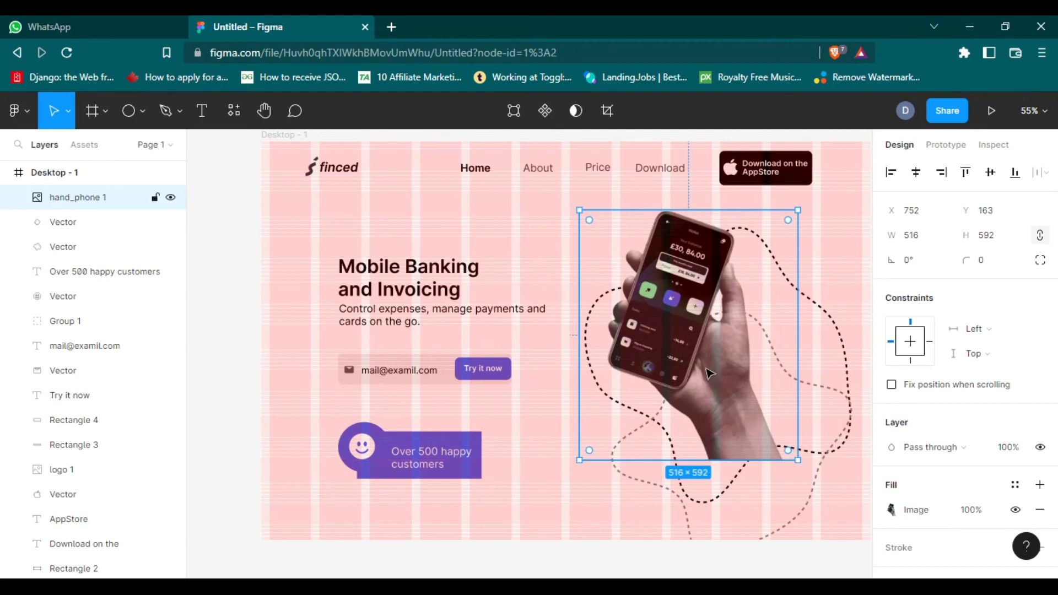
mouse_move(705, 364)
mouse_down()
mouse_move(738, 358)
mouse_move(728, 346)
mouse_up()
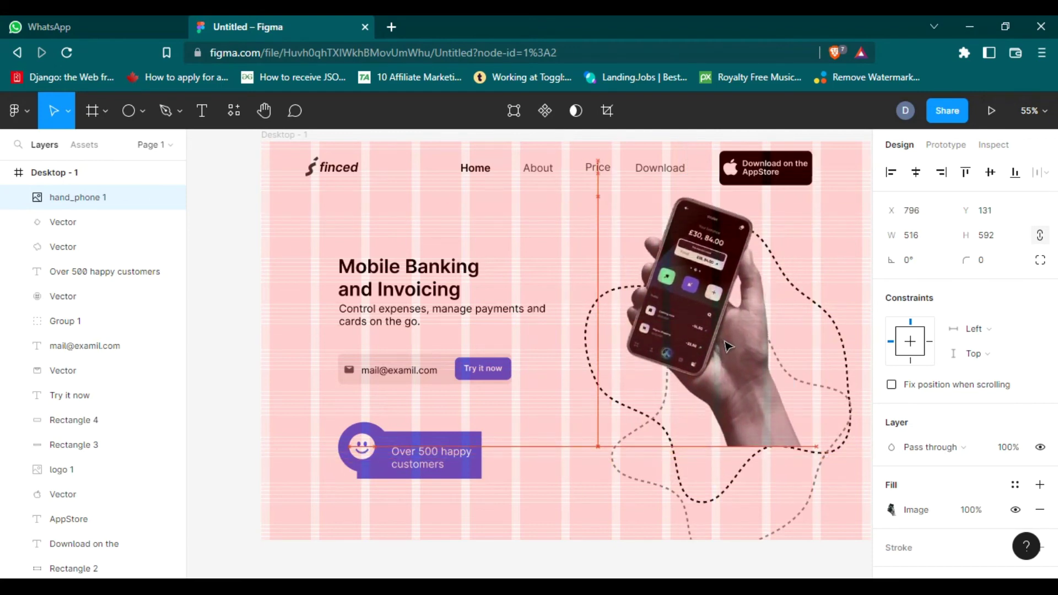
drag(816, 449, 841, 481)
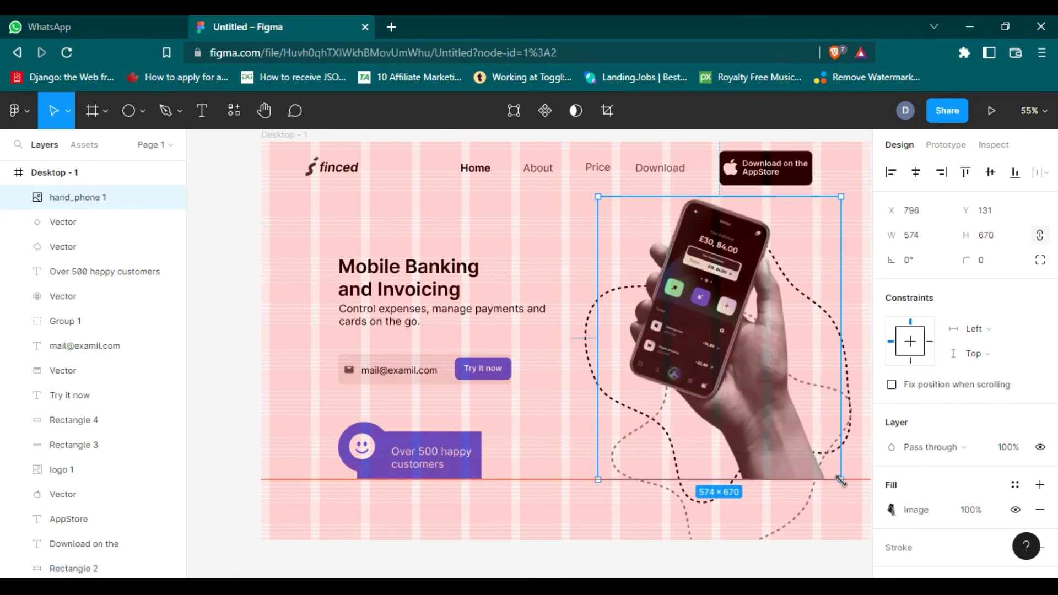
click(552, 454)
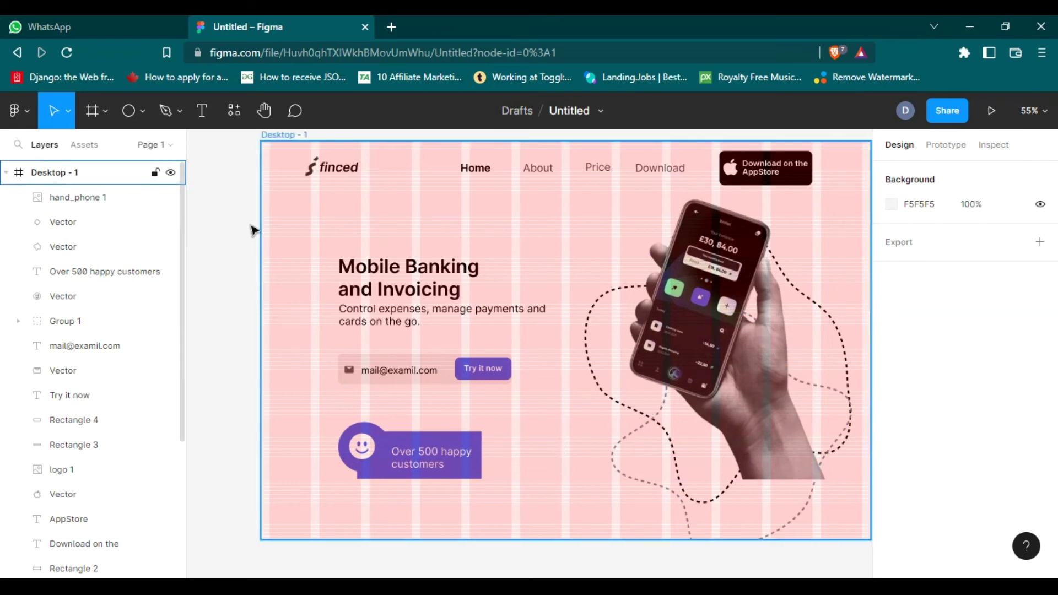
- Draw Ellipse 2, a 53×53 circle at X 522, Y 189 above the headline
click(131, 111)
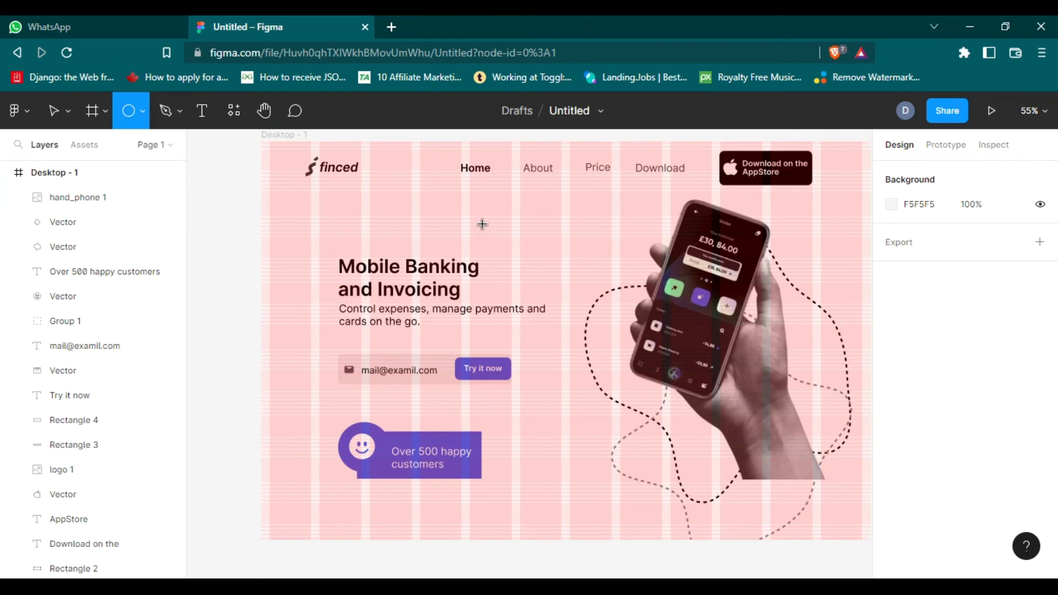
drag(482, 223, 503, 249)
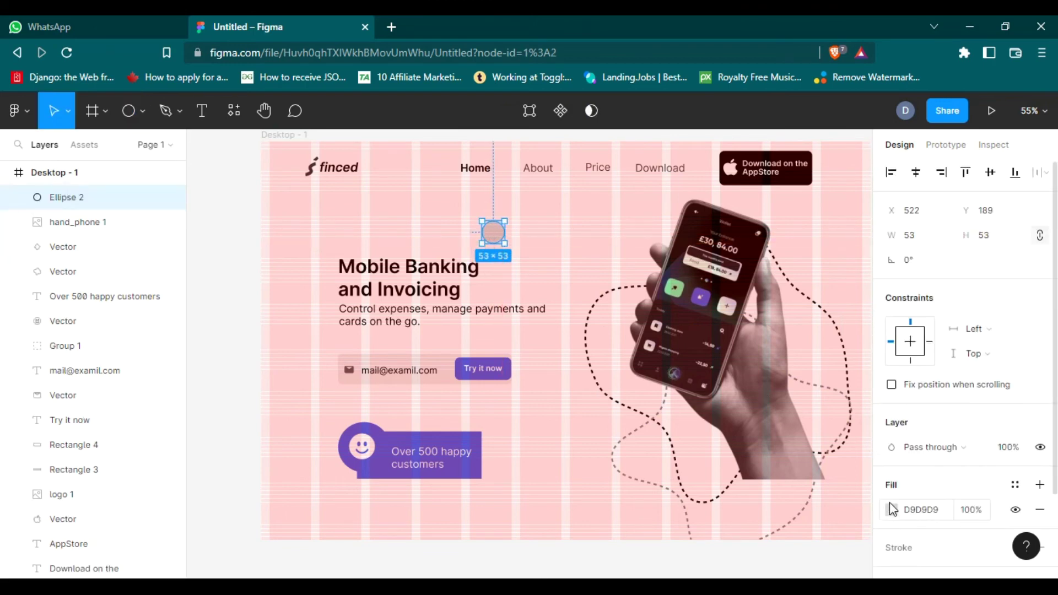
click(429, 229)
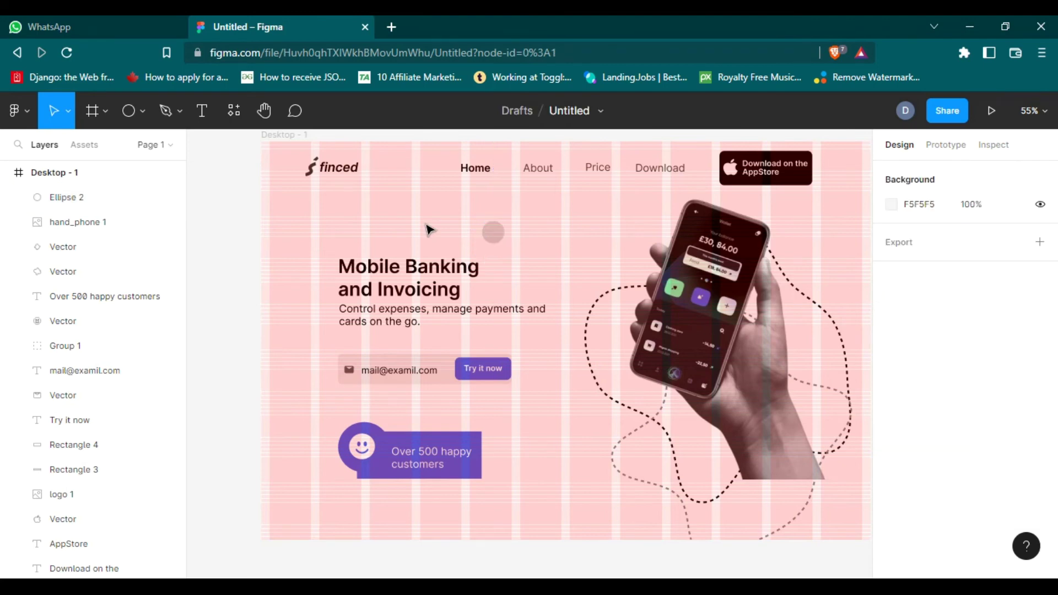
click(492, 231)
click(419, 220)
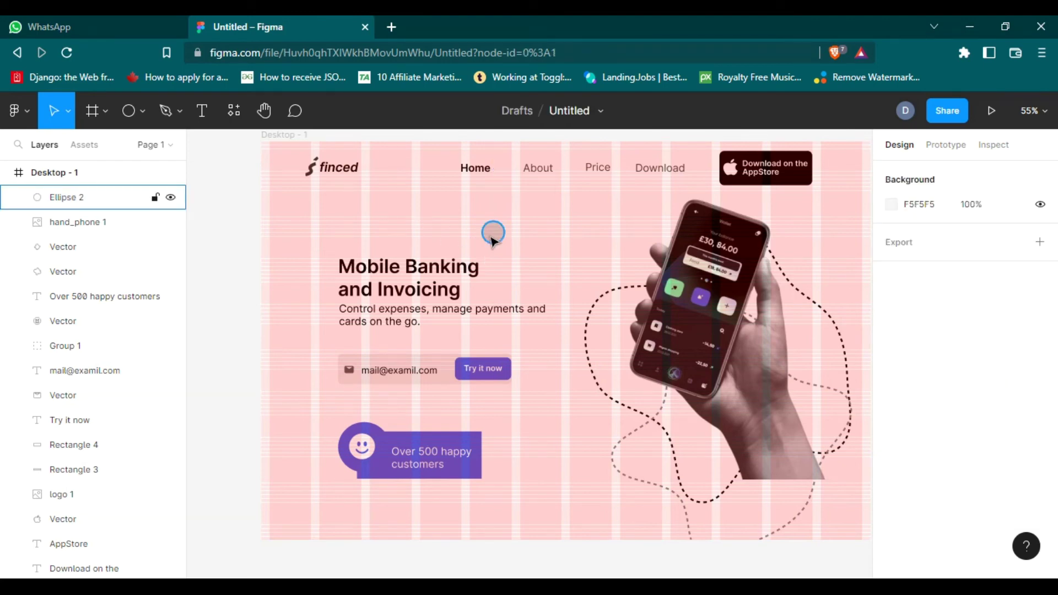
- Launch the Font Awesome Icons plugin and search icons for 'add'
right_click(528, 236)
mouse_move(554, 455)
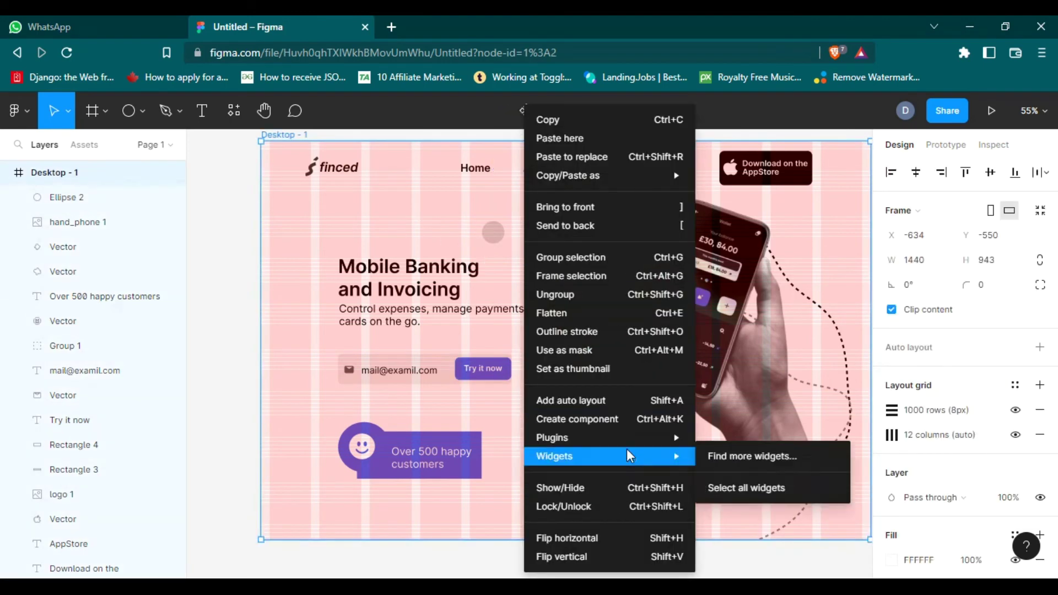
click(741, 357)
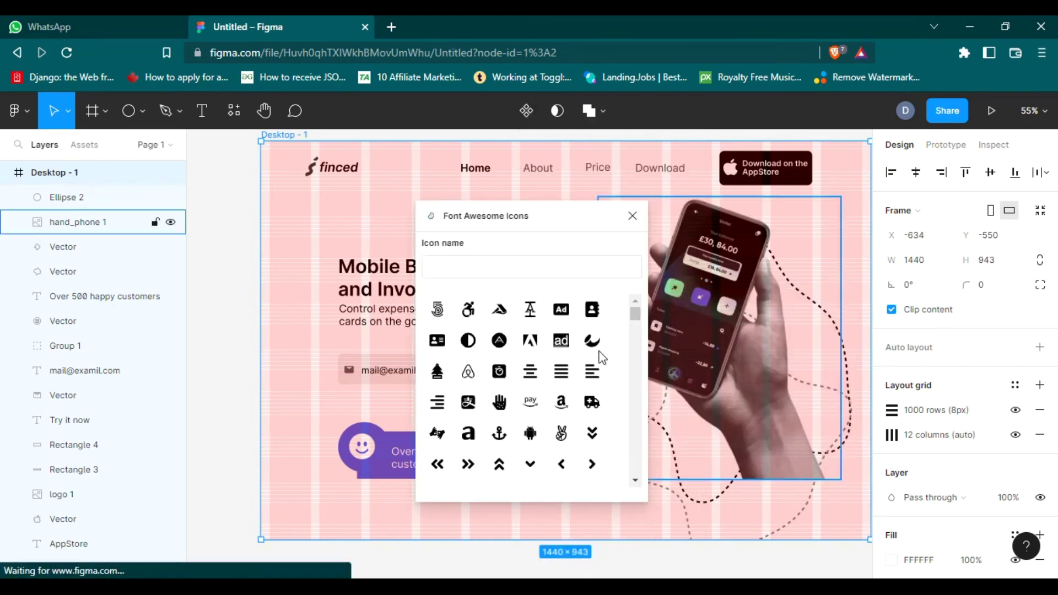
click(486, 270)
text(add)
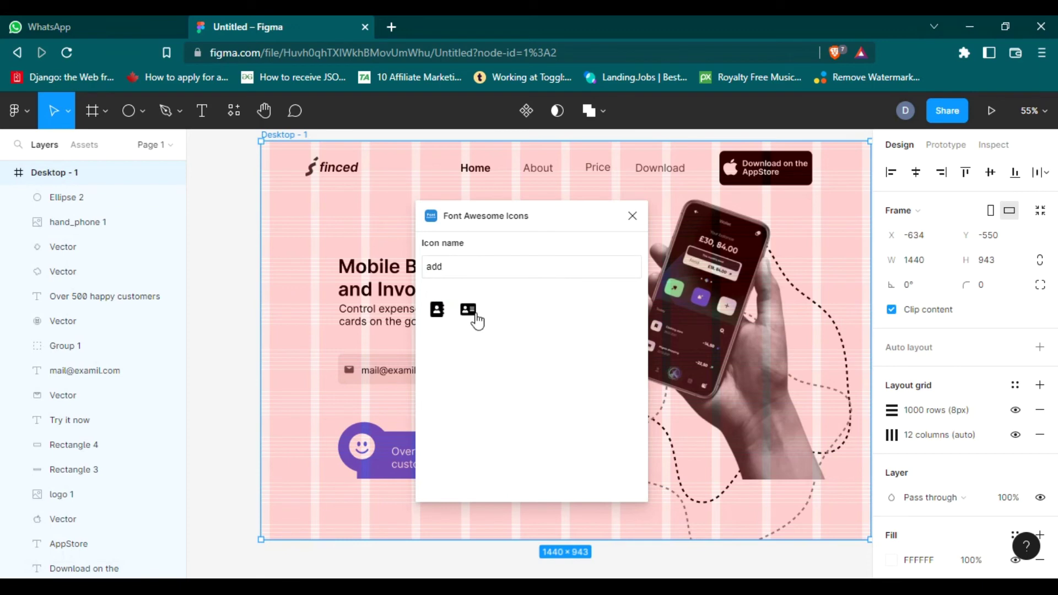
text(new)
key(BackSpace)
key(BackSpace)
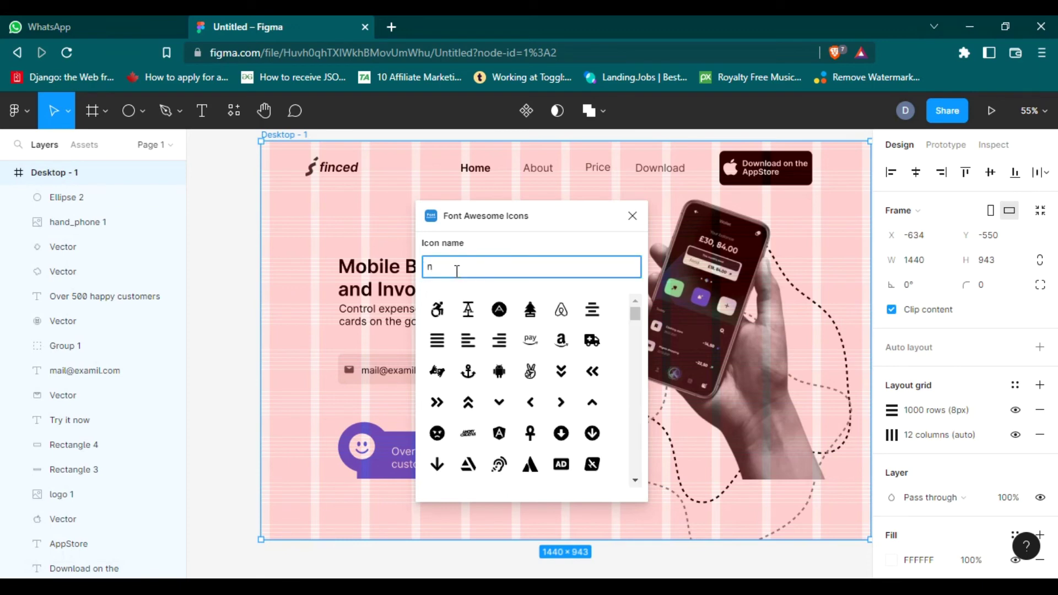
key(BackSpace)
text(regis)
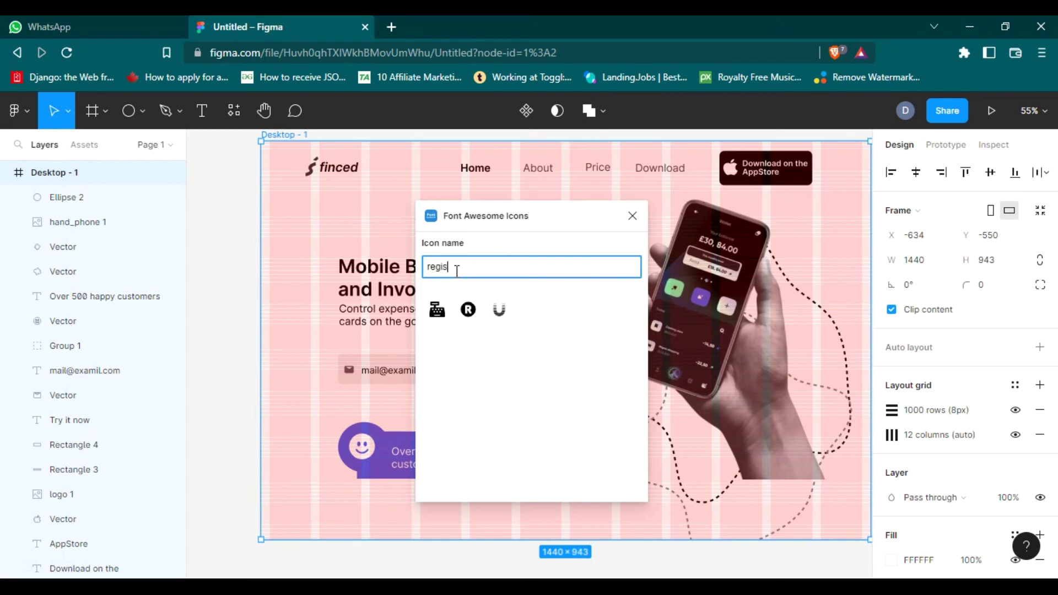
key(BackSpace)
key(BackSpace)
key(BackSpace)
key(BackSpace)
key(BackSpace)
text(add)
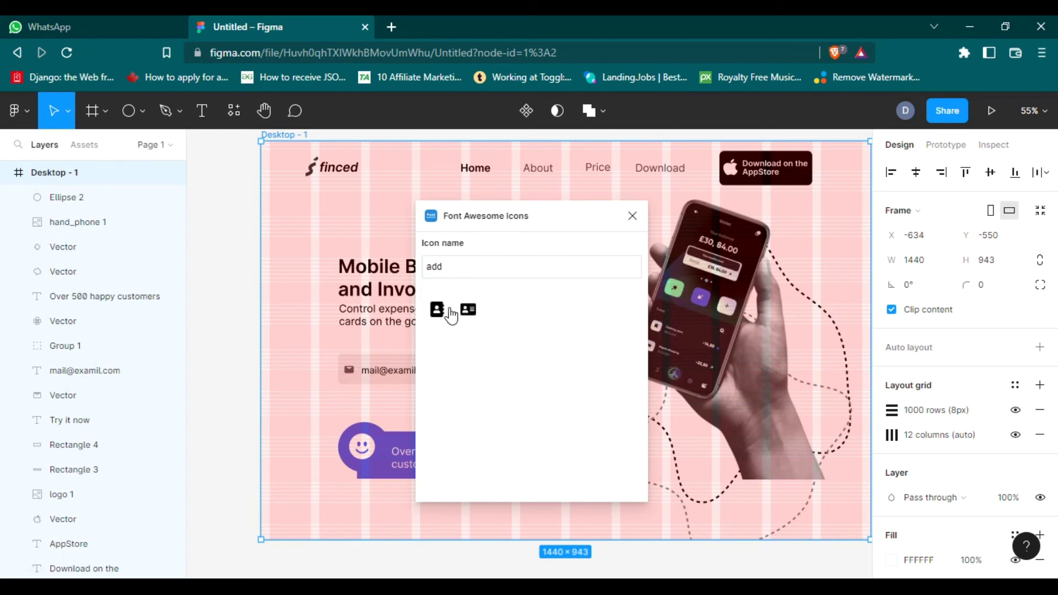
- Place the 25×19.44 address-card icon beside the Try it now button
drag(514, 212, 585, 228)
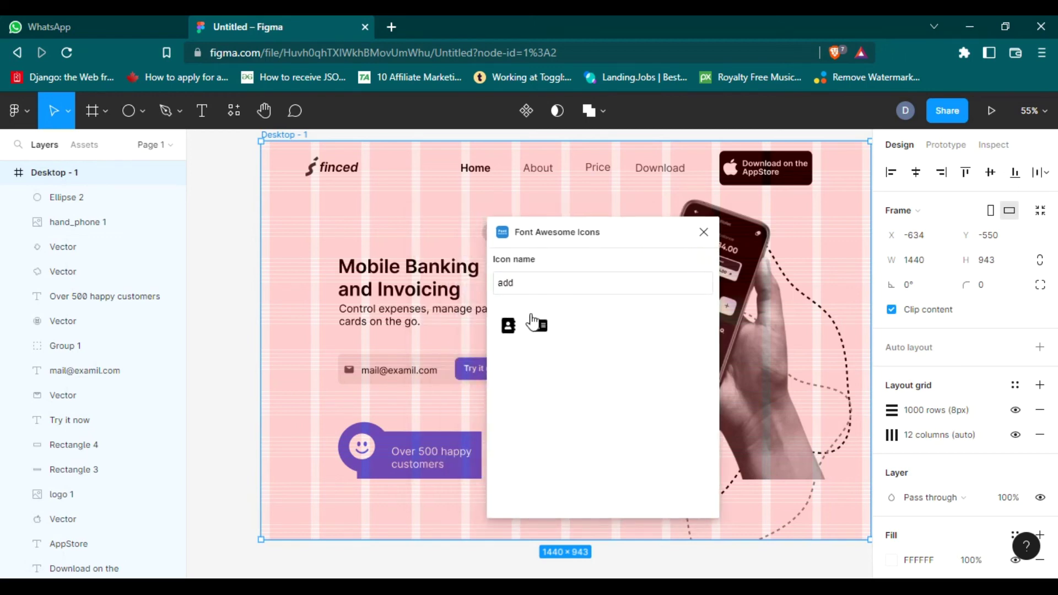
drag(531, 319, 426, 233)
drag(539, 326, 538, 364)
right_click(538, 366)
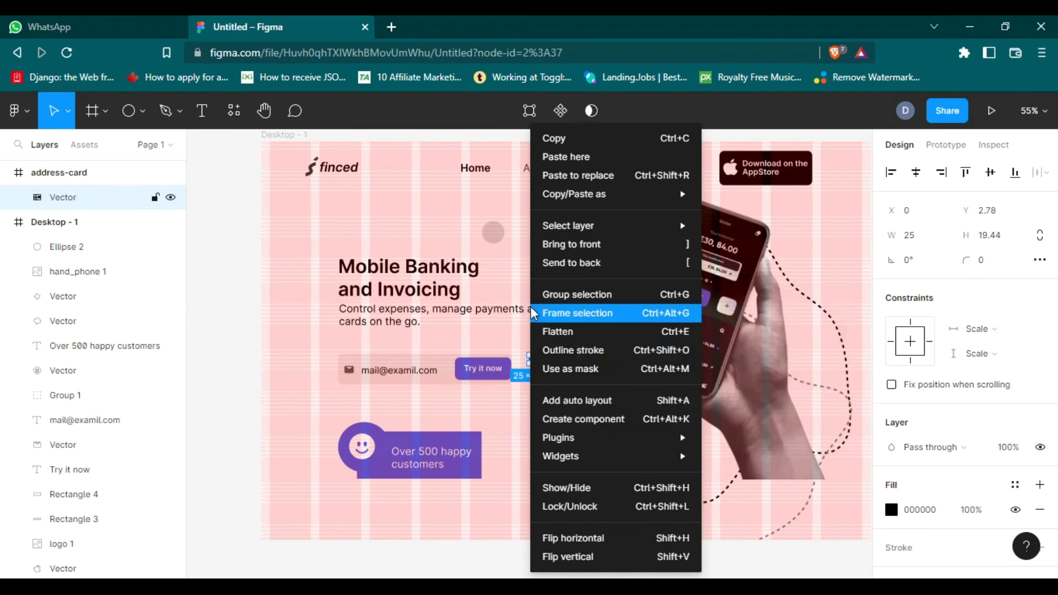
- Ungroup the icon from its address-card frame and move it up near the grey circle
click(442, 243)
click(553, 406)
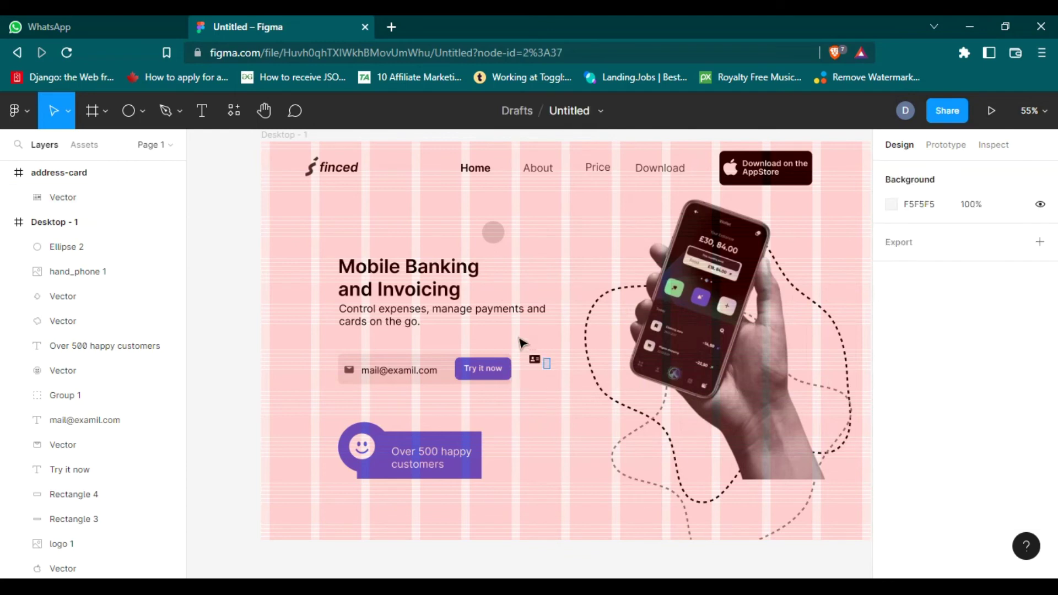
click(535, 359)
right_click(53, 185)
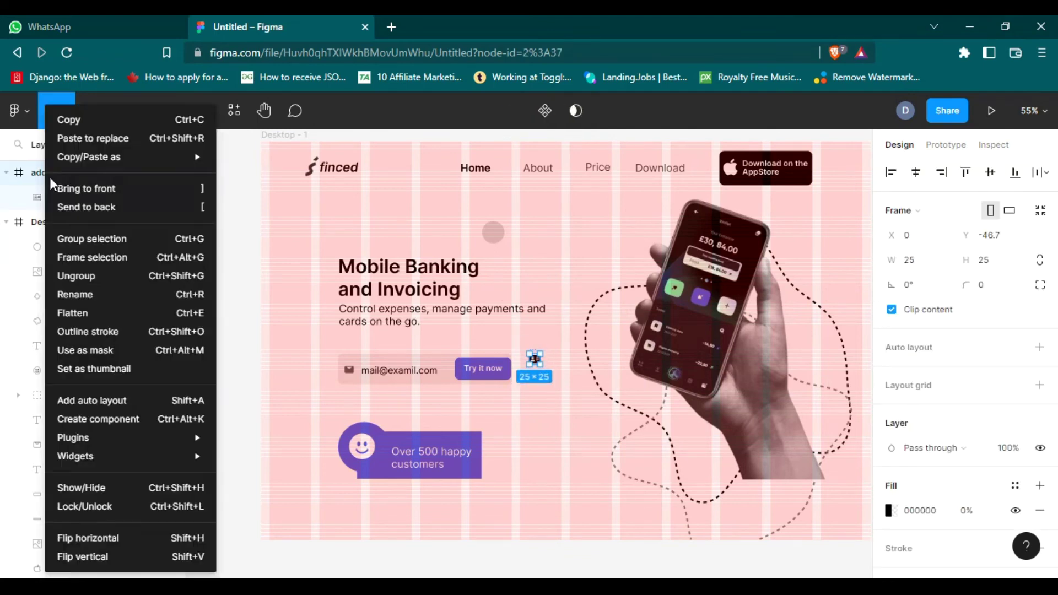
click(94, 275)
click(554, 417)
drag(534, 359, 536, 242)
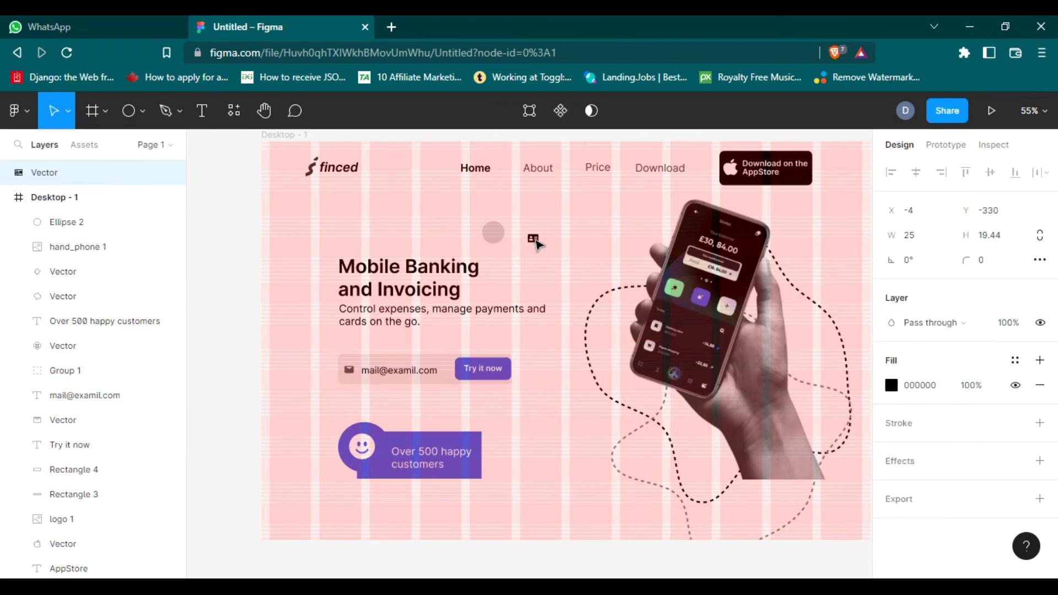
- Resize the icon to 30×30 and position it on the grey circle
drag(888, 236, 899, 236)
drag(966, 235, 1006, 237)
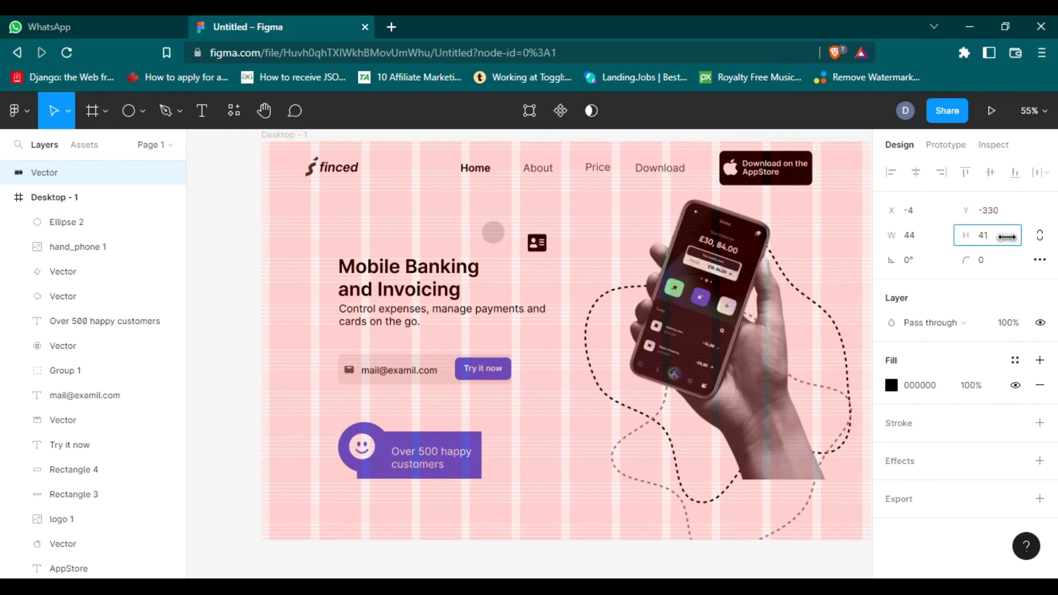
click(907, 241)
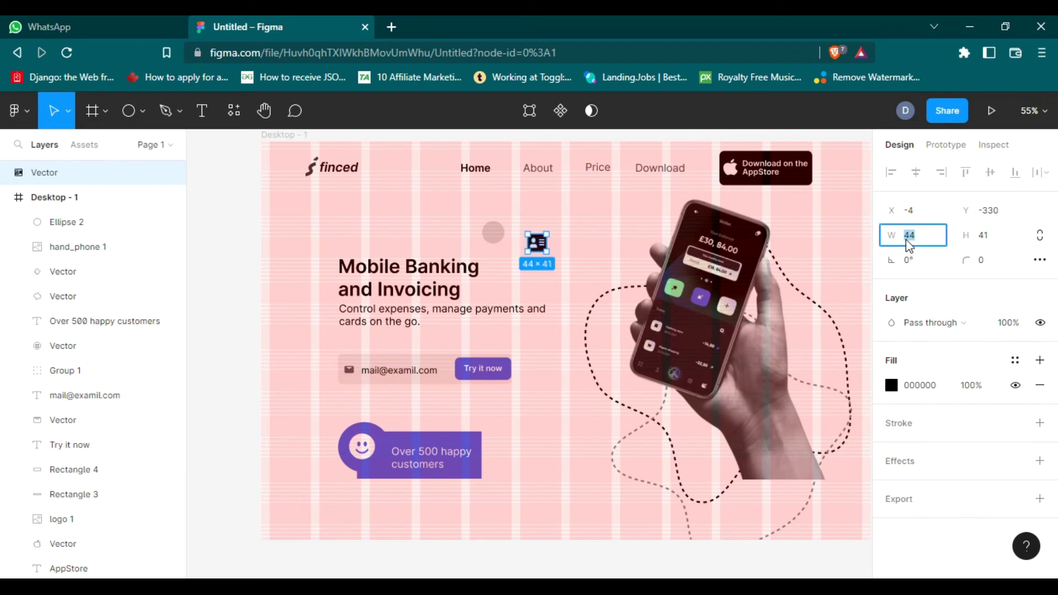
text(41)
key(Return)
drag(534, 248, 501, 240)
click(927, 242)
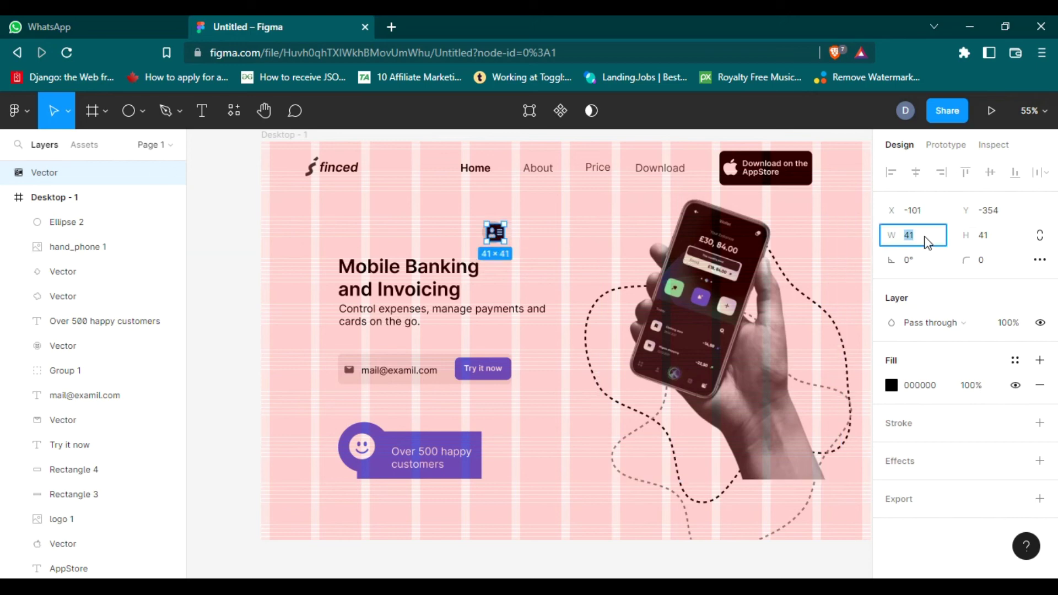
click(994, 242)
text(30)
key(Return)
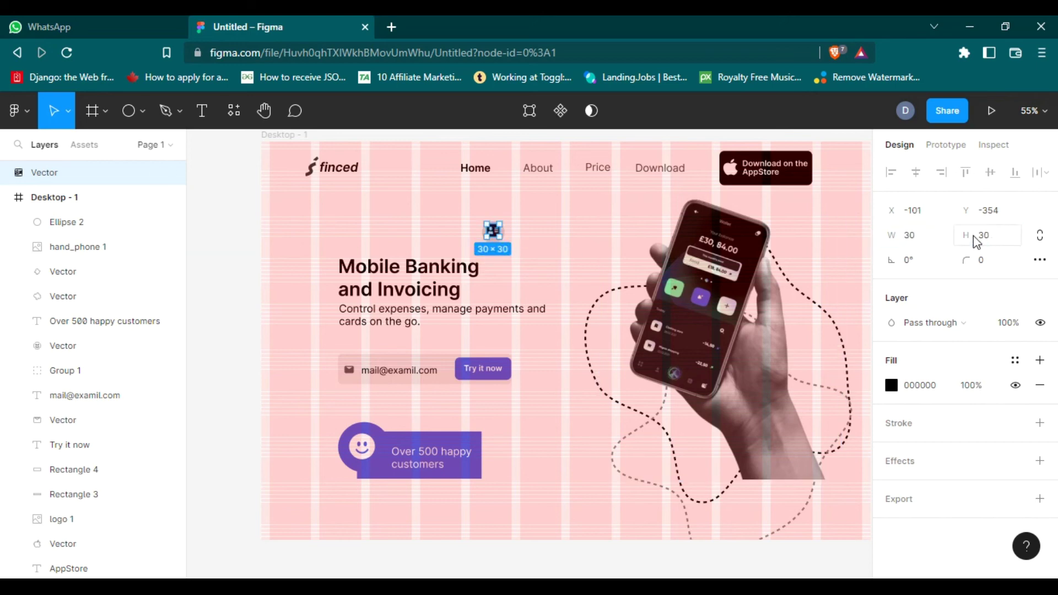
click(557, 252)
click(494, 230)
key(Down)
key(Down)
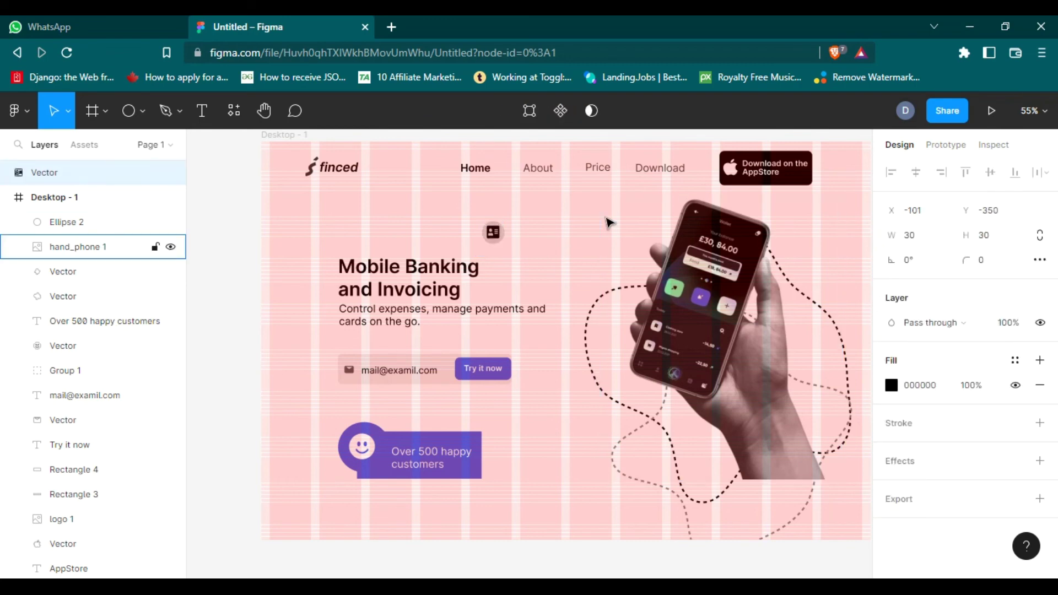
- Recolour the icon fill to the sampled blue 4F5BE2
key(alt+Tab)
click(606, 280)
click(919, 384)
text(4F5BE2)
key(Return)
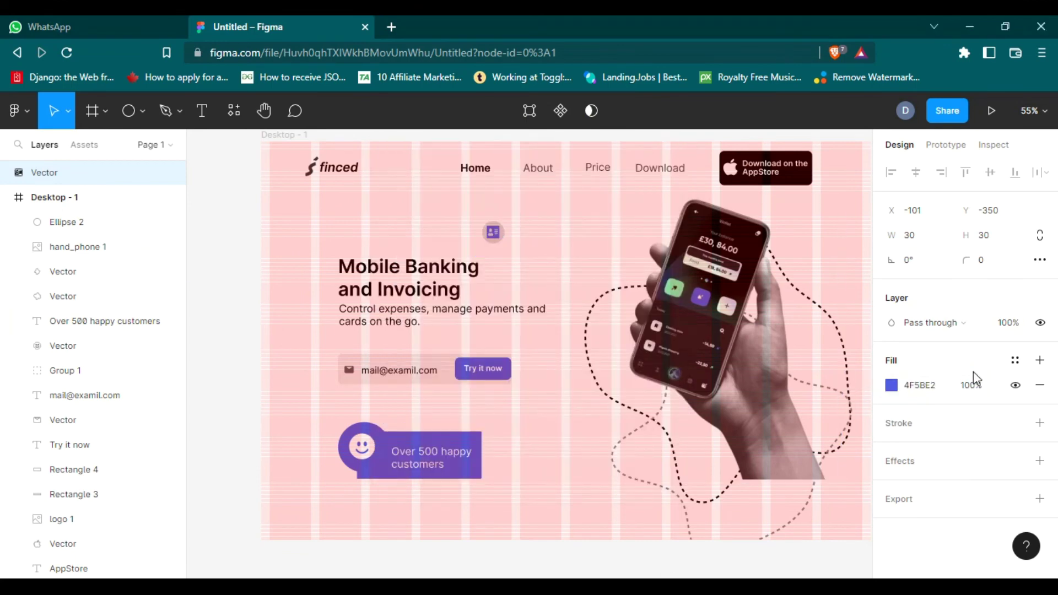
click(543, 243)
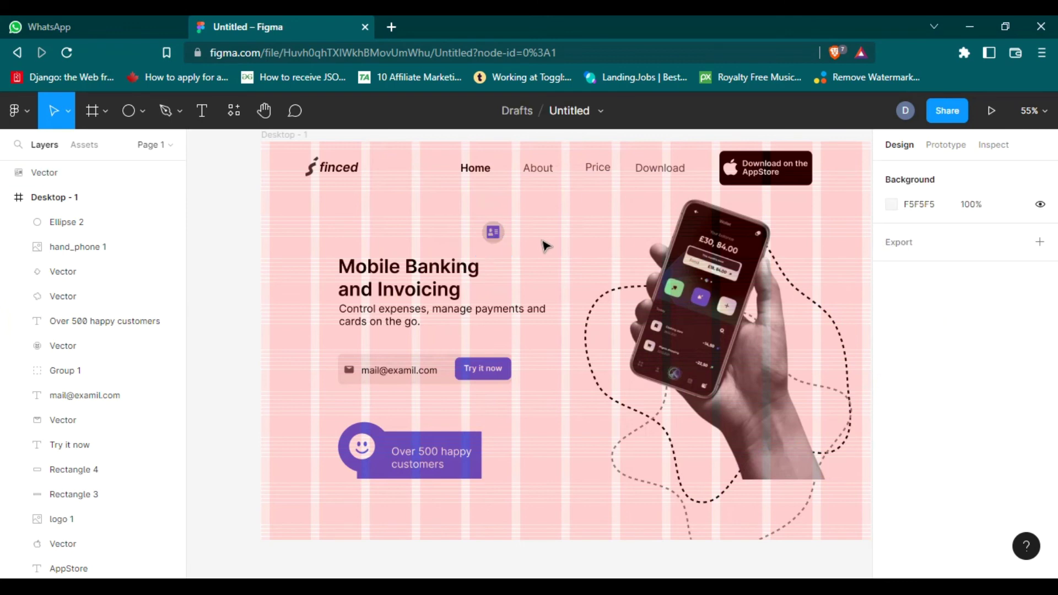
- Set the blue icon's size to 25×25
click(493, 238)
click(912, 238)
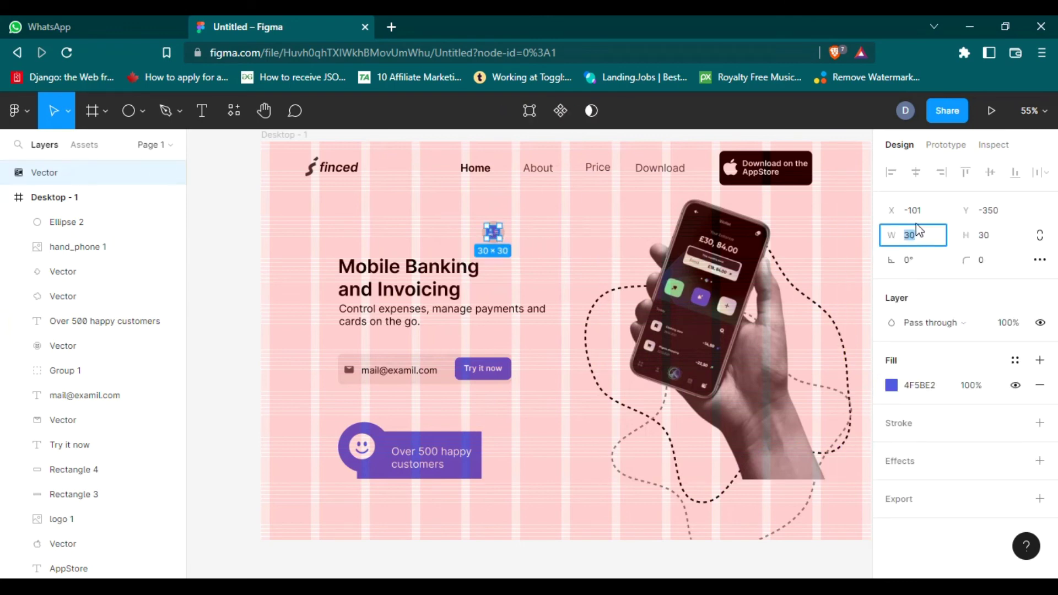
key(Tab)
text(25)
key(Return)
- Set the fill of the circle behind the icon to white
drag(438, 218, 531, 257)
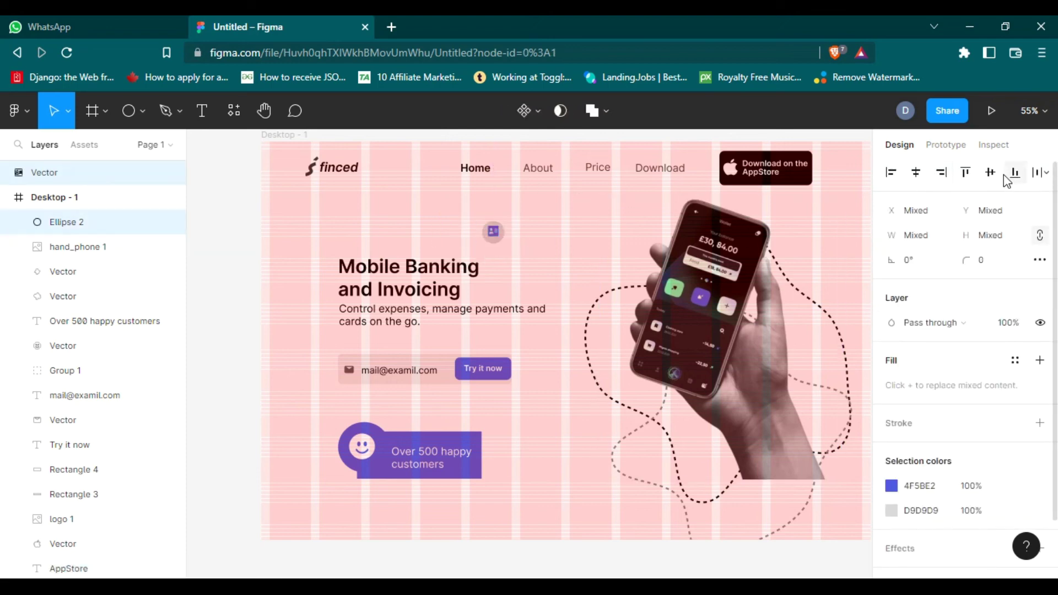
click(477, 238)
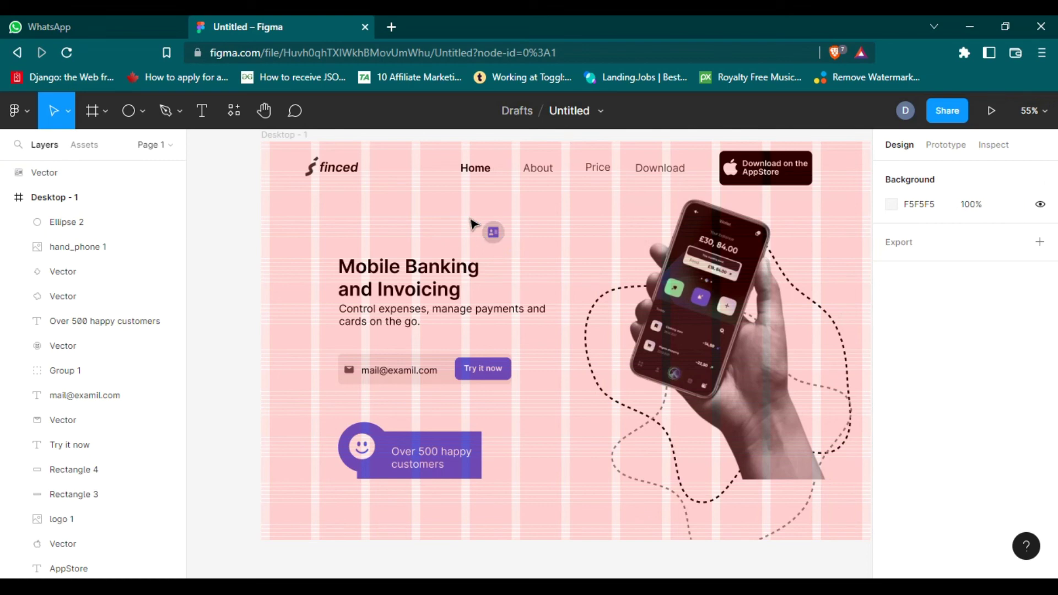
click(492, 231)
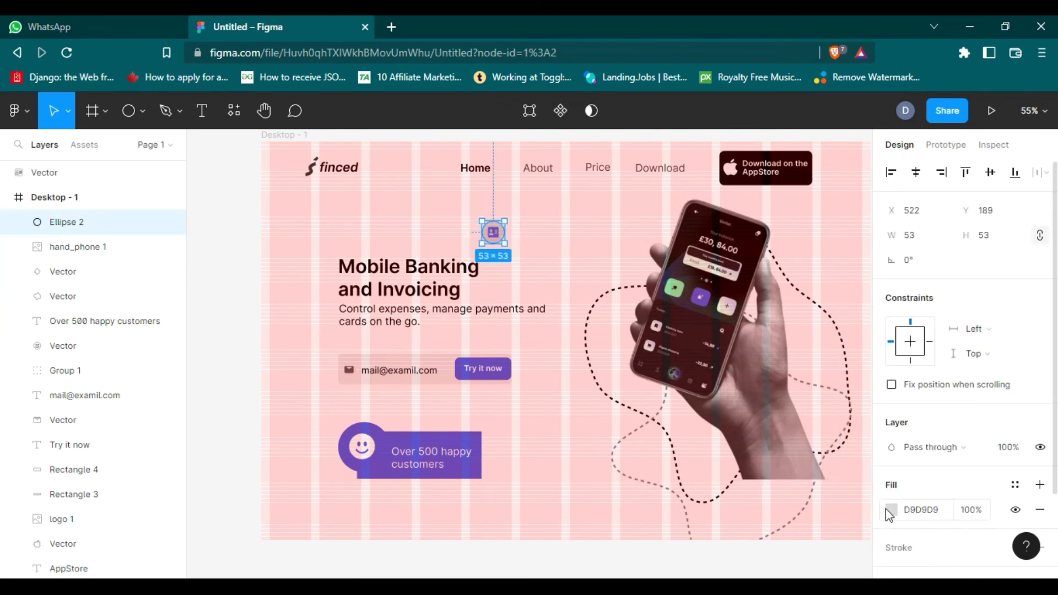
click(890, 509)
drag(697, 245, 685, 194)
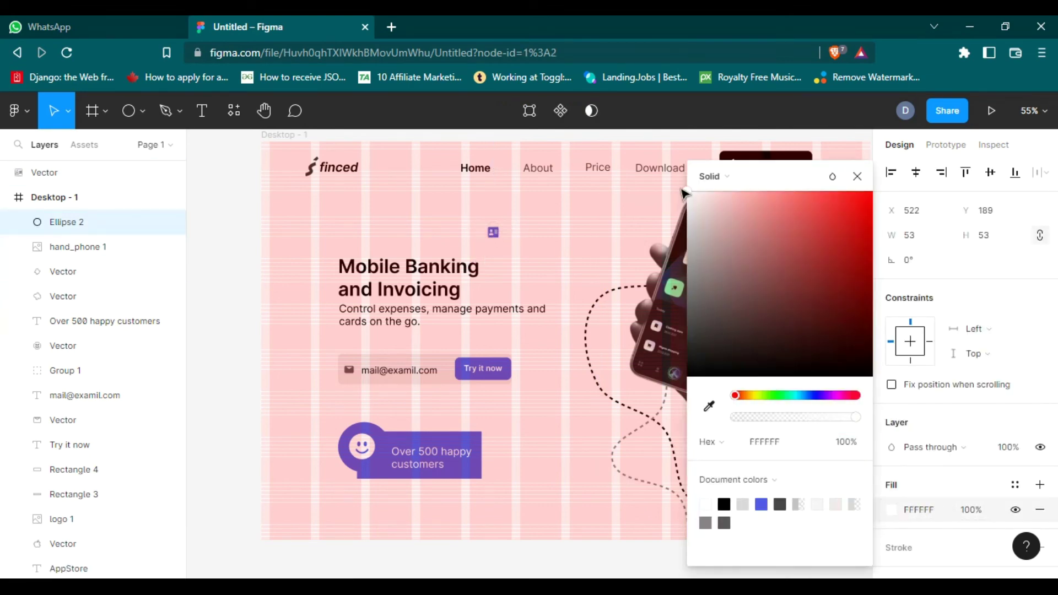
click(550, 220)
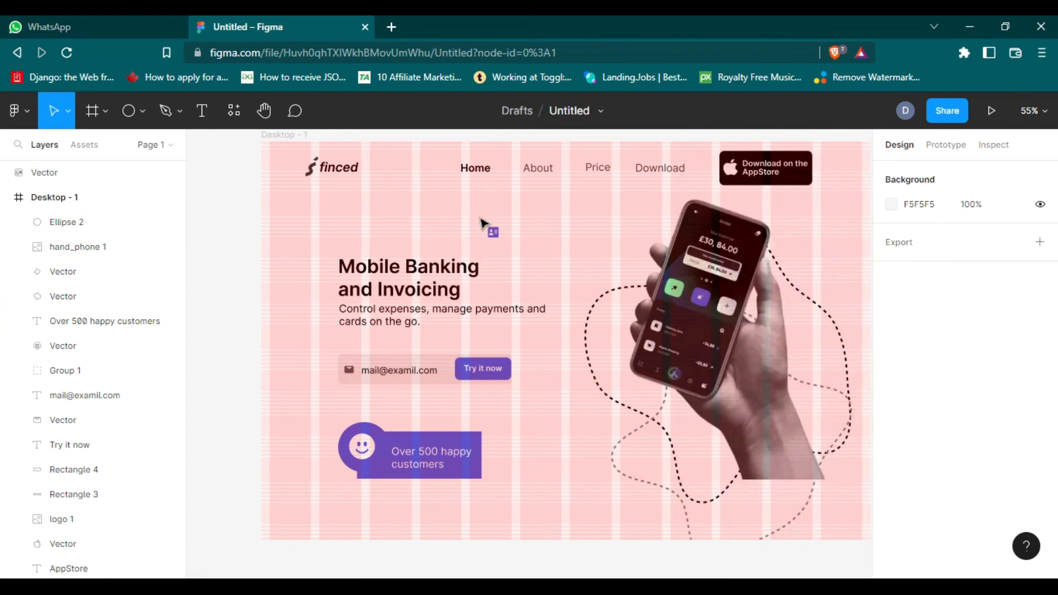
- Copy the icon-and-circle badge, paste it, and move the copy left above the heading
drag(481, 220, 534, 259)
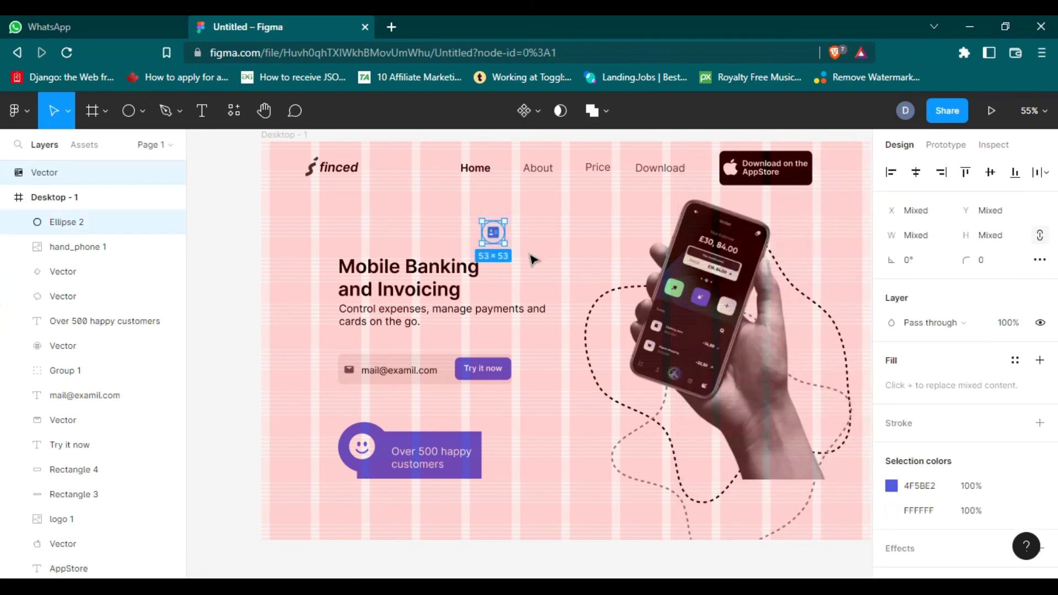
right_click(494, 233)
mouse_move(523, 226)
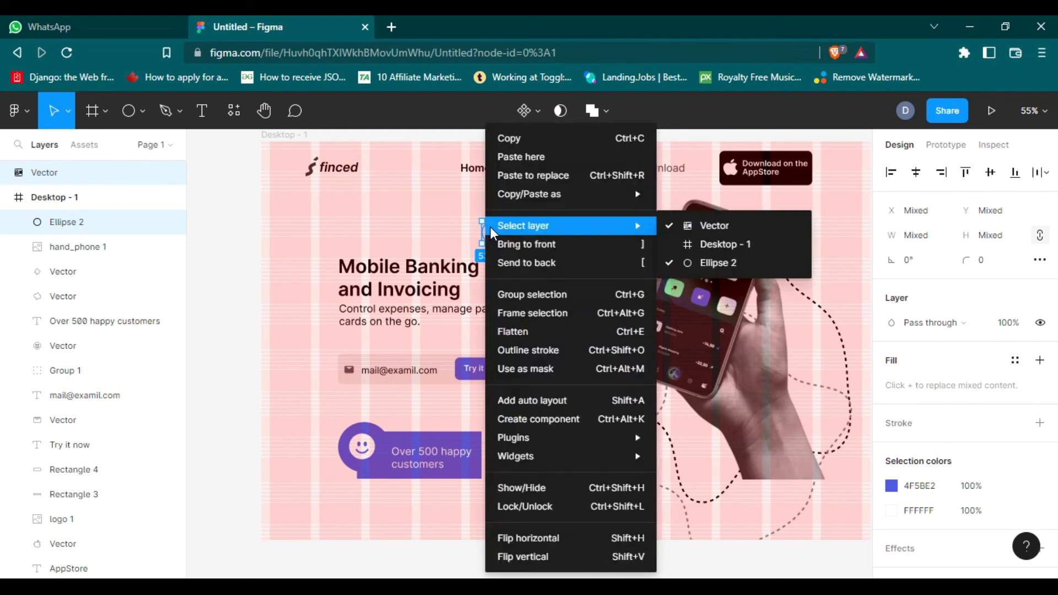
click(518, 137)
key(Escape)
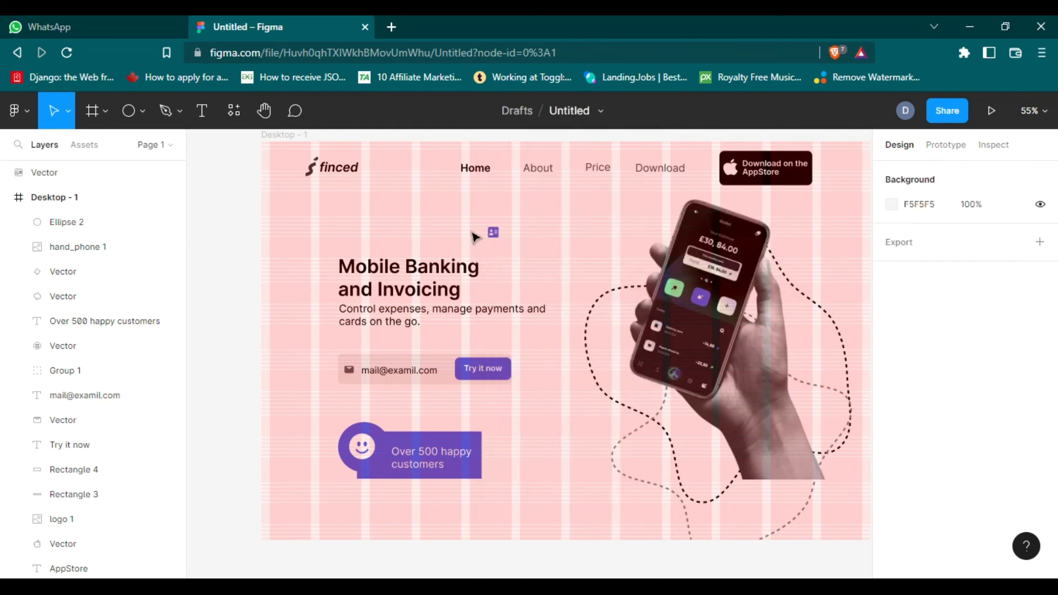
key(ctrl+v)
drag(496, 237, 412, 237)
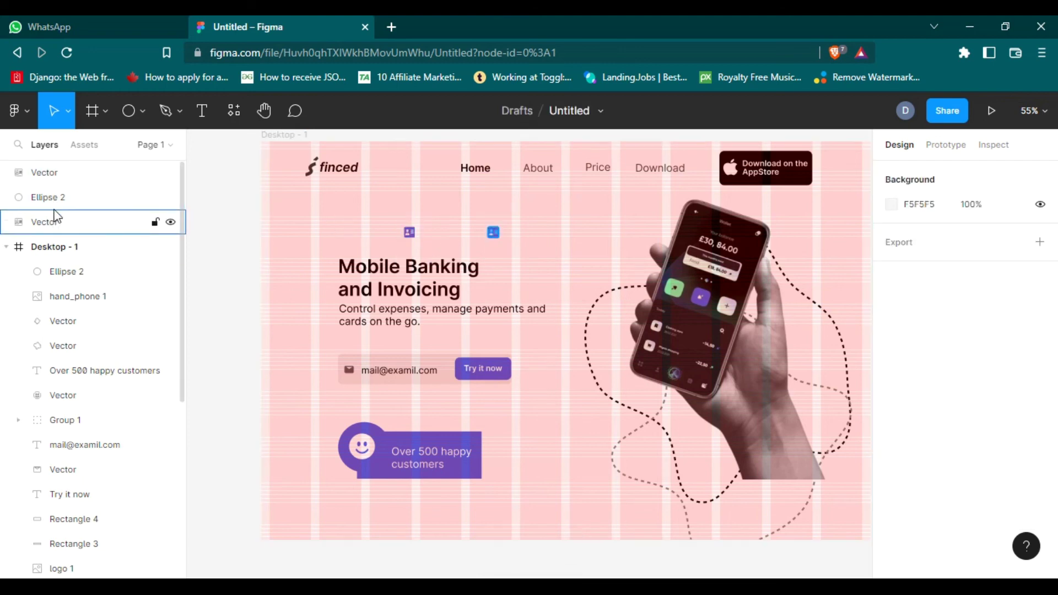
click(61, 174)
shift+click(45, 224)
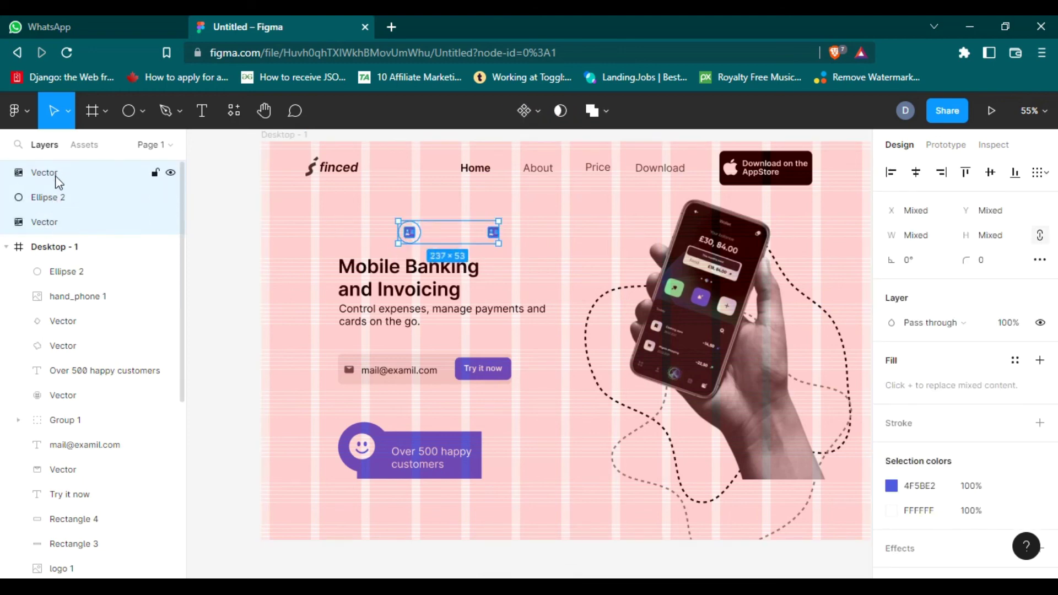
- Nest the copied badge in Desktop - 1 and give the frame a light grey EAEFF0 fill
drag(59, 179, 56, 267)
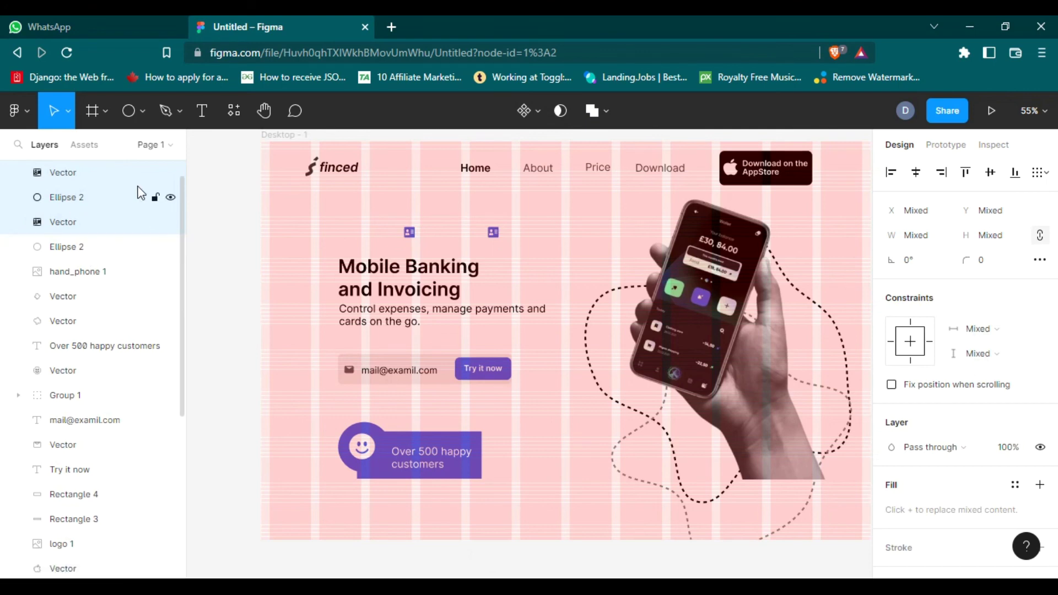
click(55, 173)
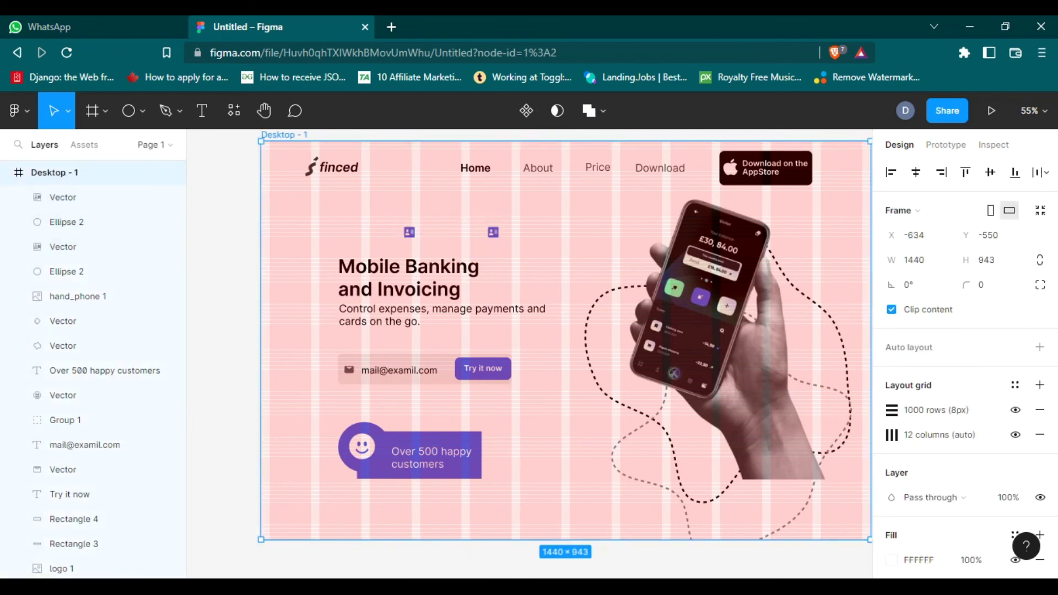
click(603, 204)
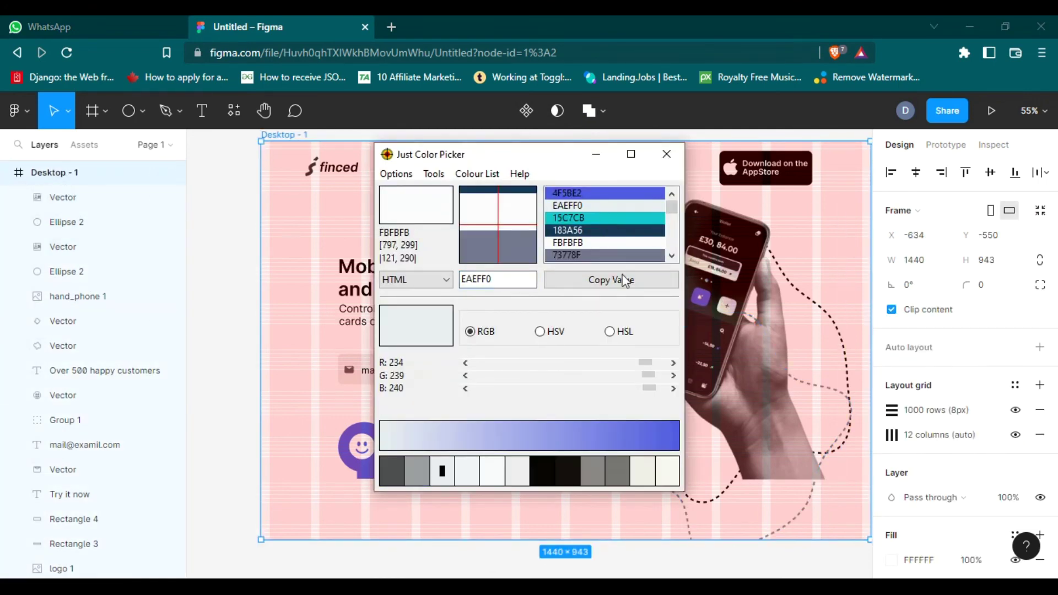
click(613, 279)
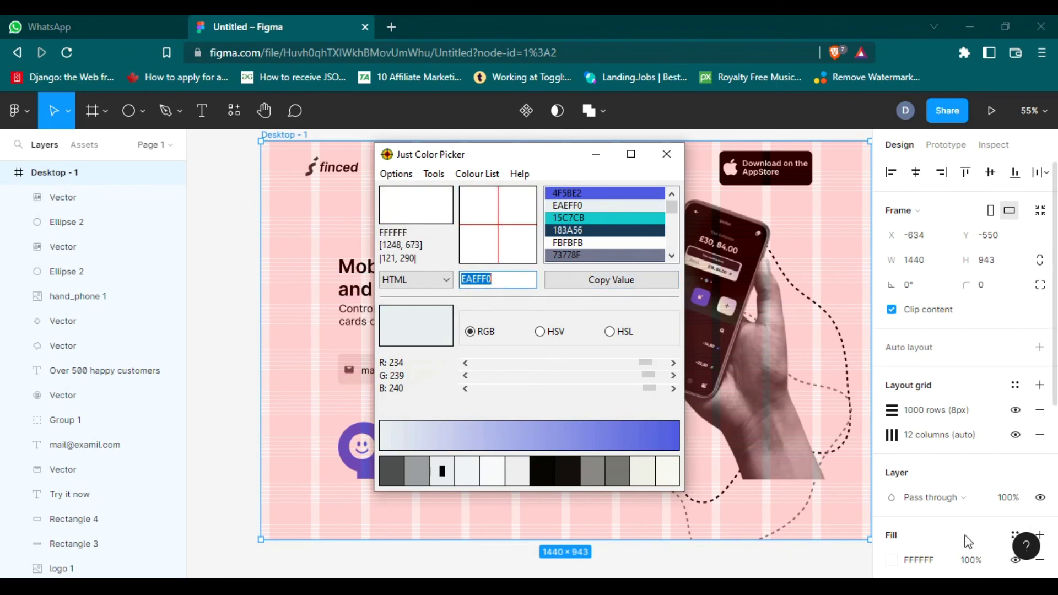
click(919, 560)
key(ctrl+v)
key(Return)
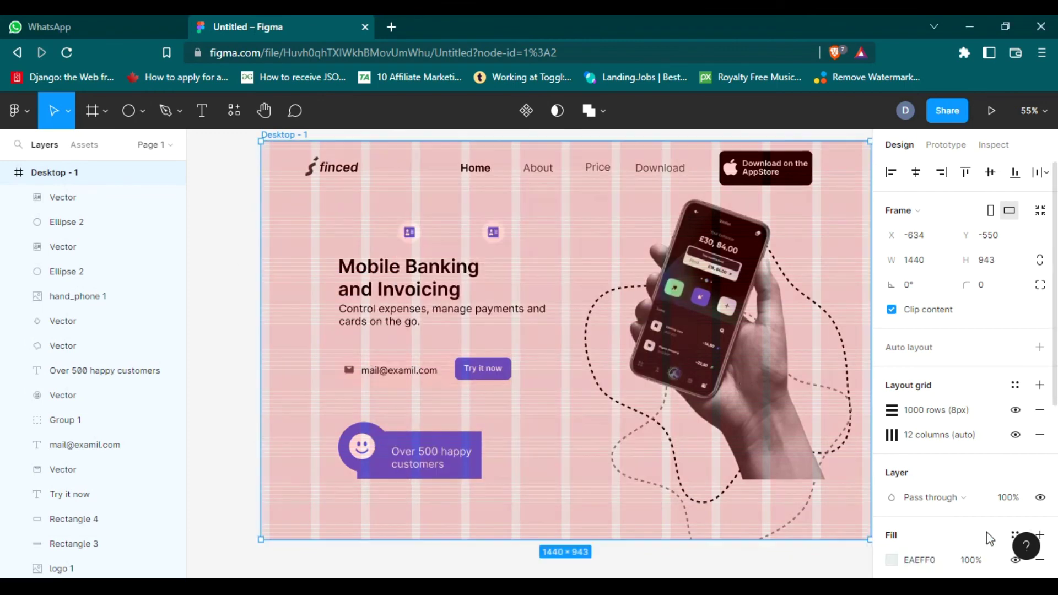
- Nudge the Desktop - 1 frame slightly right and down, then select the right badge's icon
mouse_move(388, 220)
mouse_down()
mouse_move(432, 249)
mouse_move(407, 234)
mouse_up()
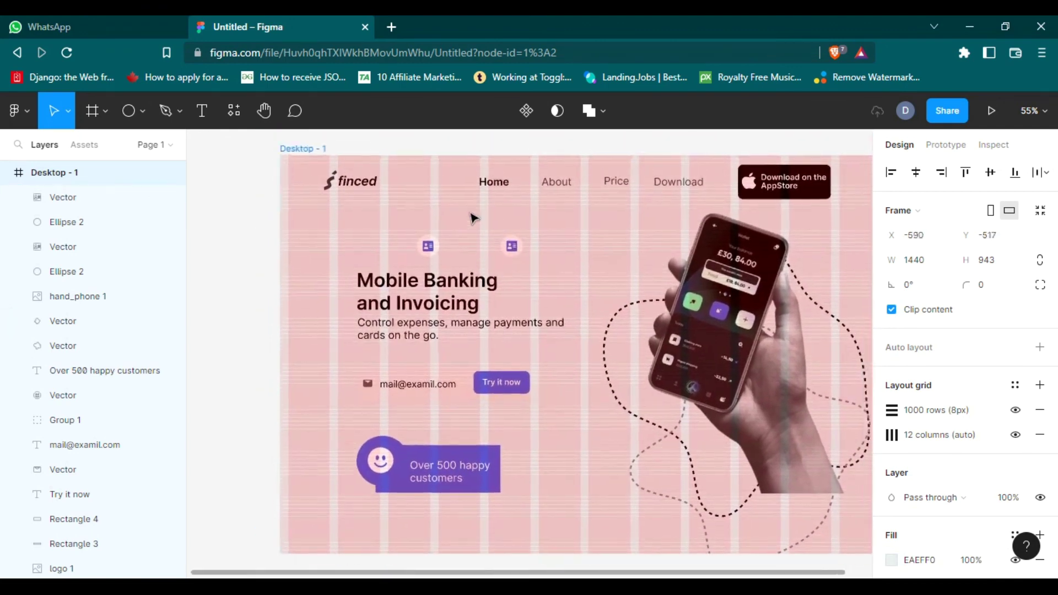
scroll(472, 217, down, 1)
click(485, 227)
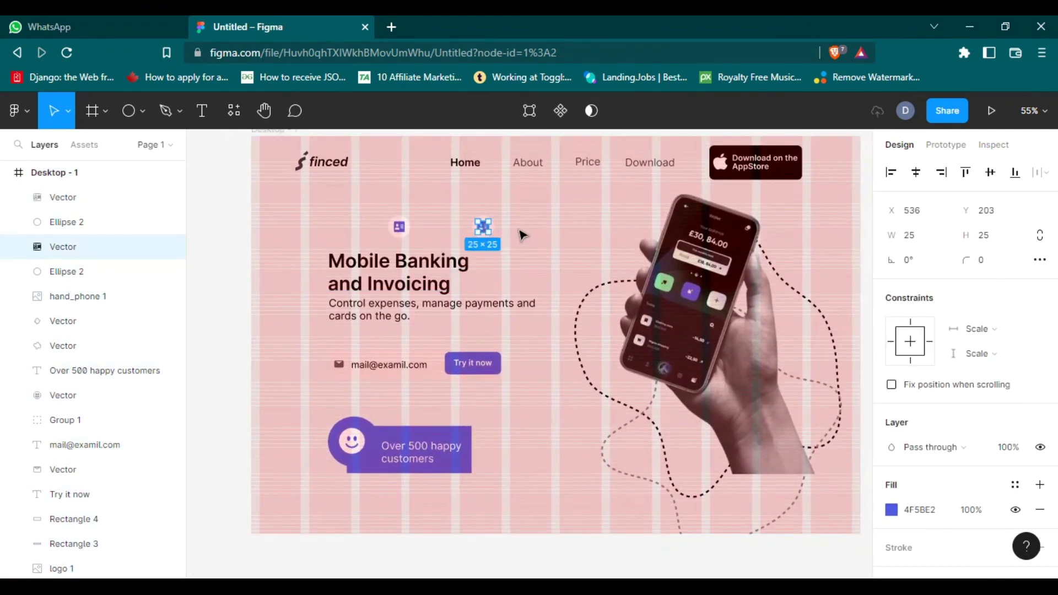
- Group the right badge's icon and its backing circle as Group 2
shift+click(485, 236)
mouse_move(529, 263)
mouse_down()
mouse_move(467, 209)
mouse_move(475, 212)
mouse_up()
click(546, 238)
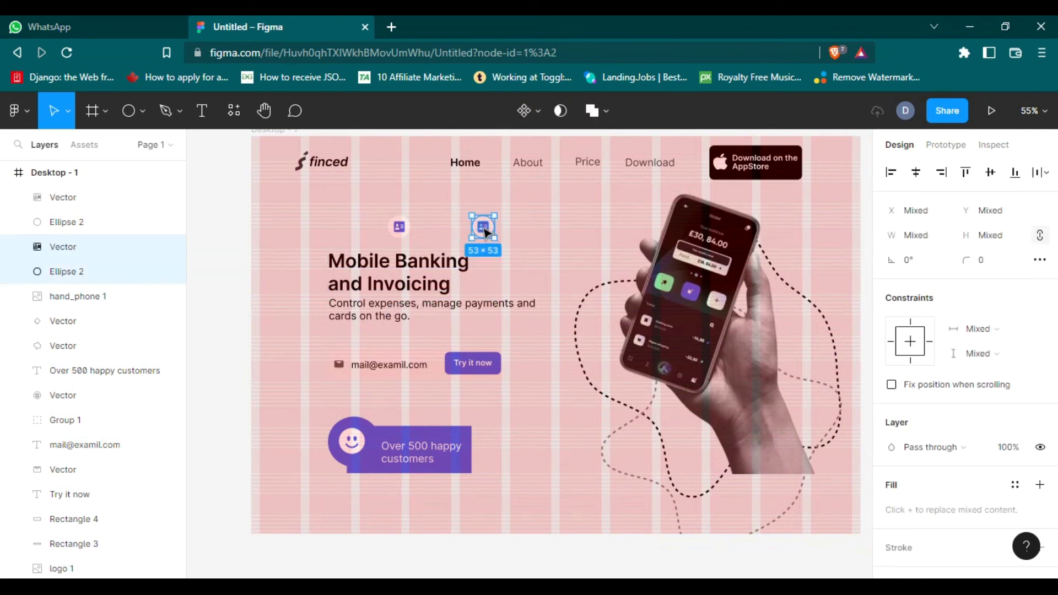
right_click(484, 229)
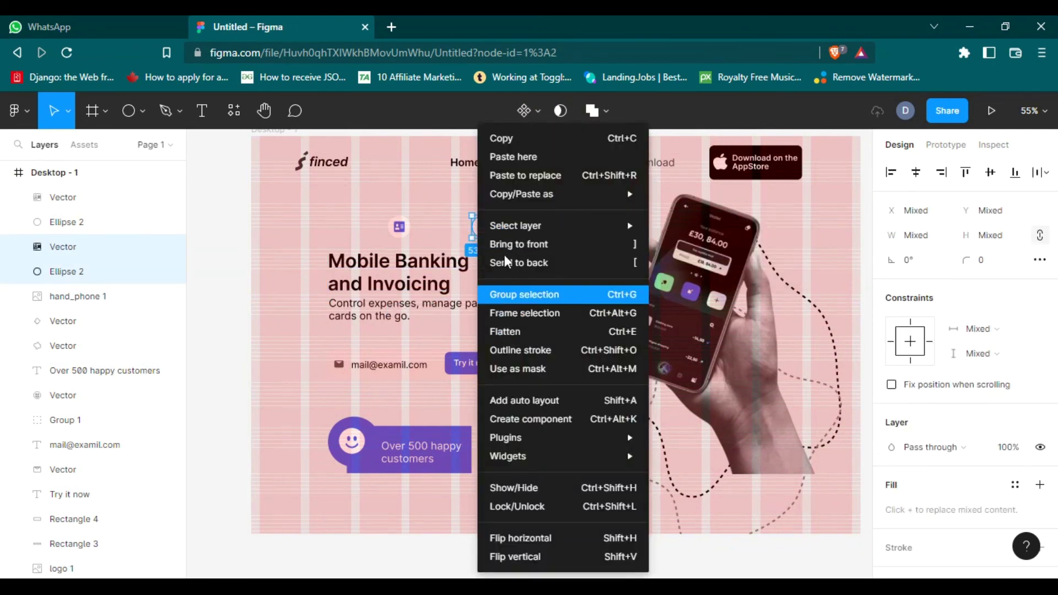
click(523, 294)
- Move Group 2 onto the dashed blob beside the phone, at X 1302, Y 377
drag(476, 229, 817, 310)
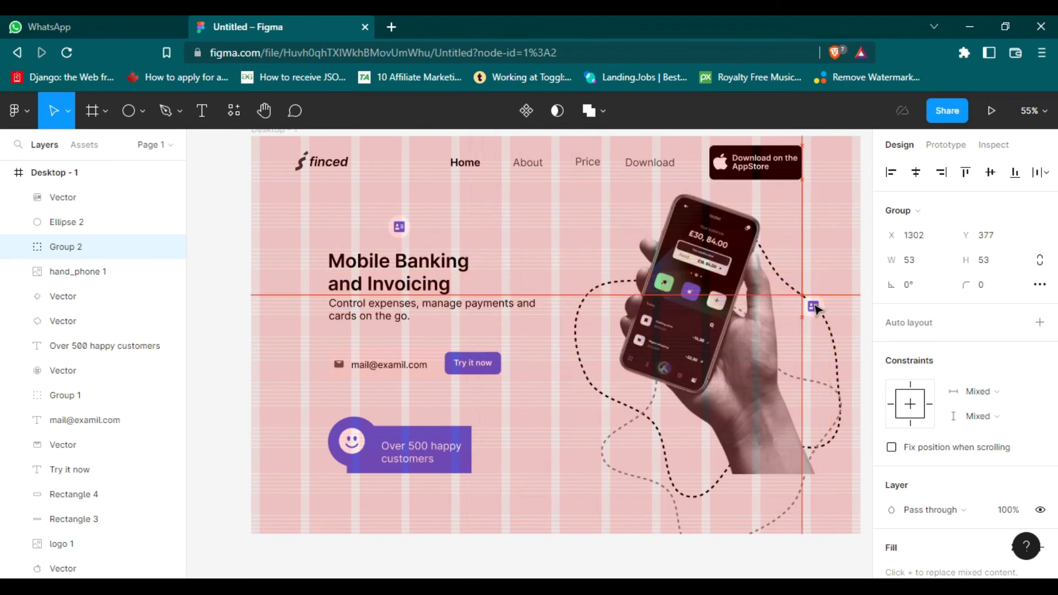
click(505, 220)
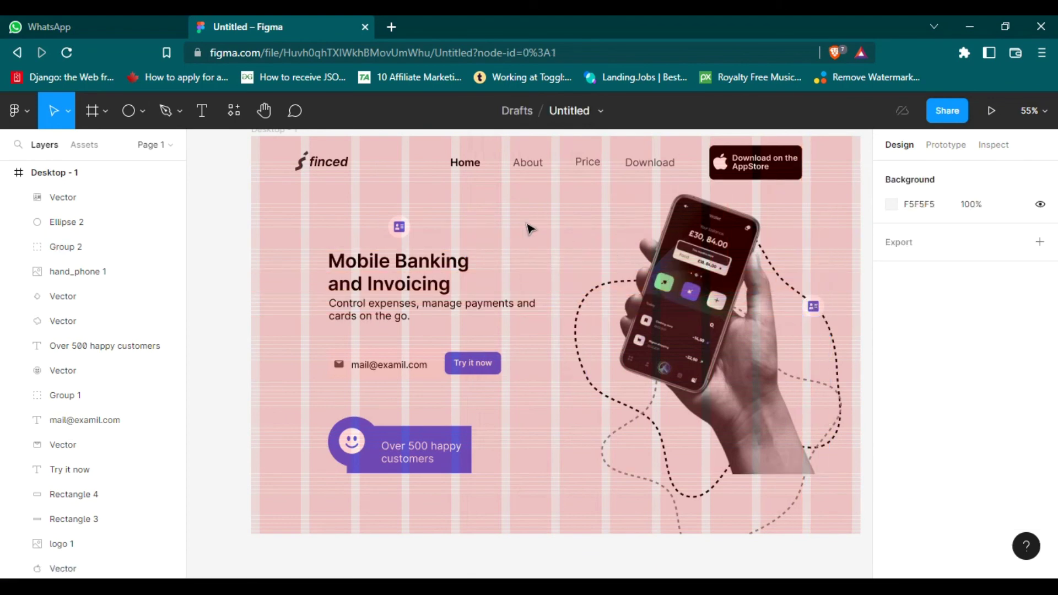
right_click(522, 223)
mouse_move(579, 438)
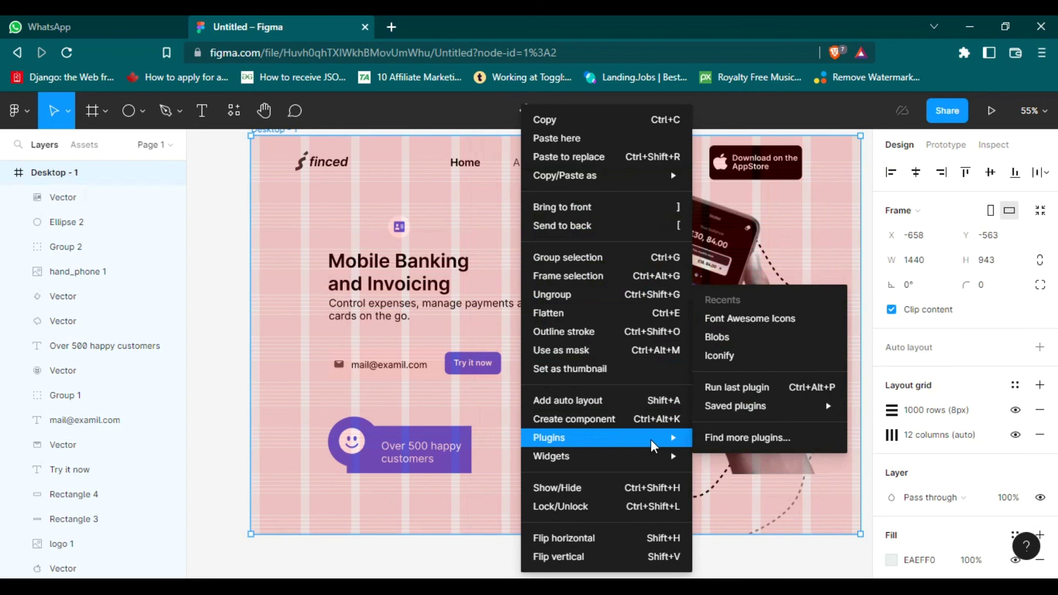
- Insert a Font Awesome wallet icon near the Try it now button
click(750, 320)
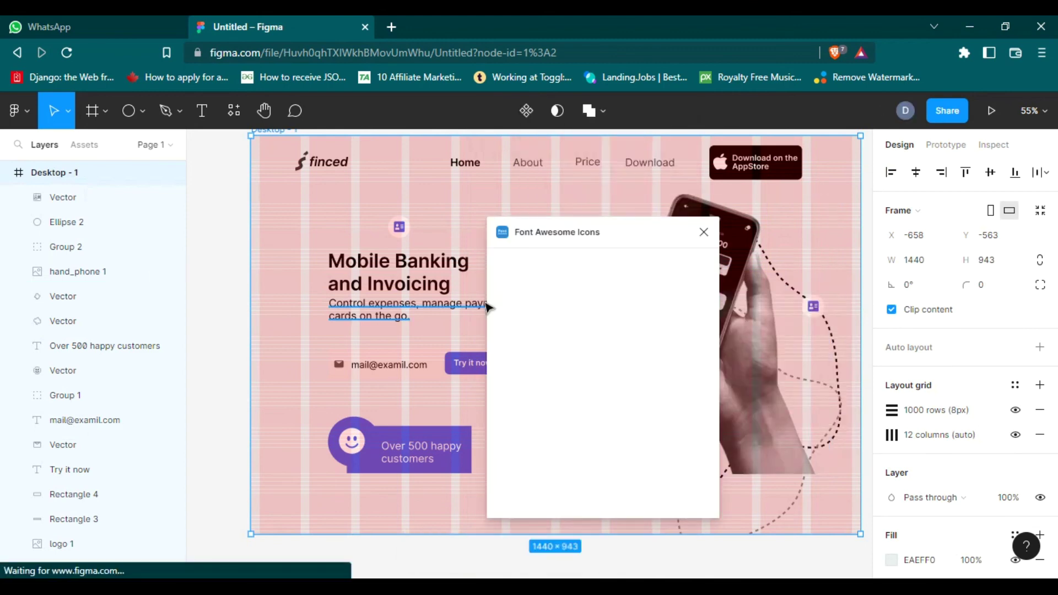
text(wal)
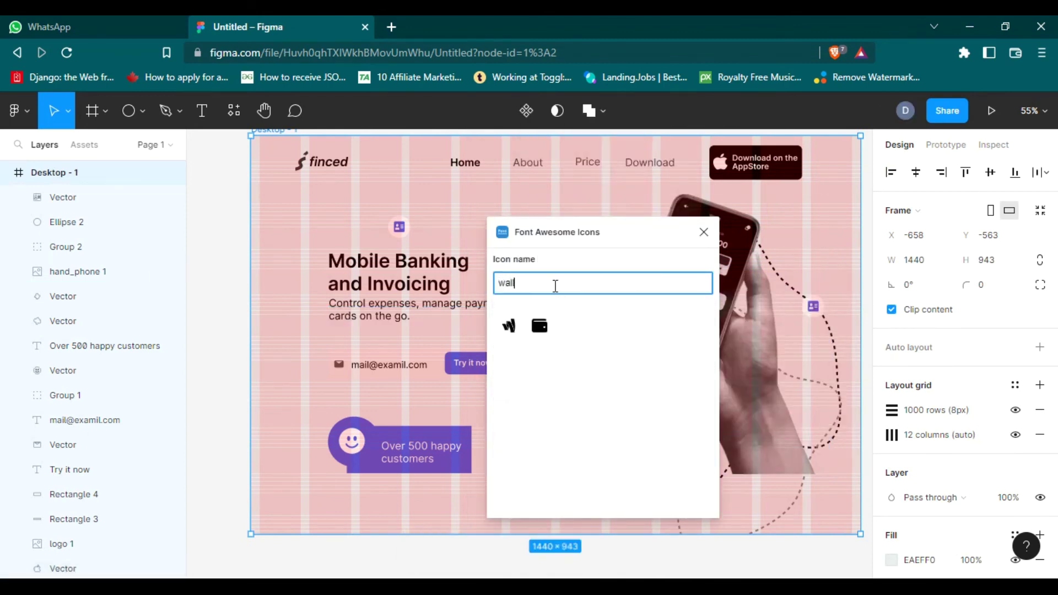
drag(539, 326, 534, 363)
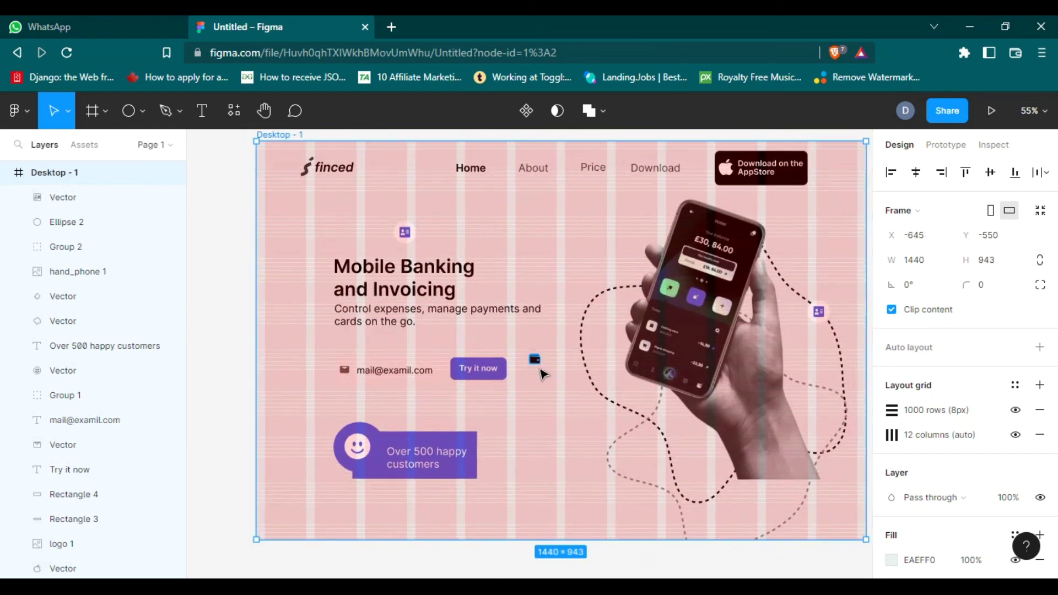
scroll(534, 363, down, 2)
click(535, 360)
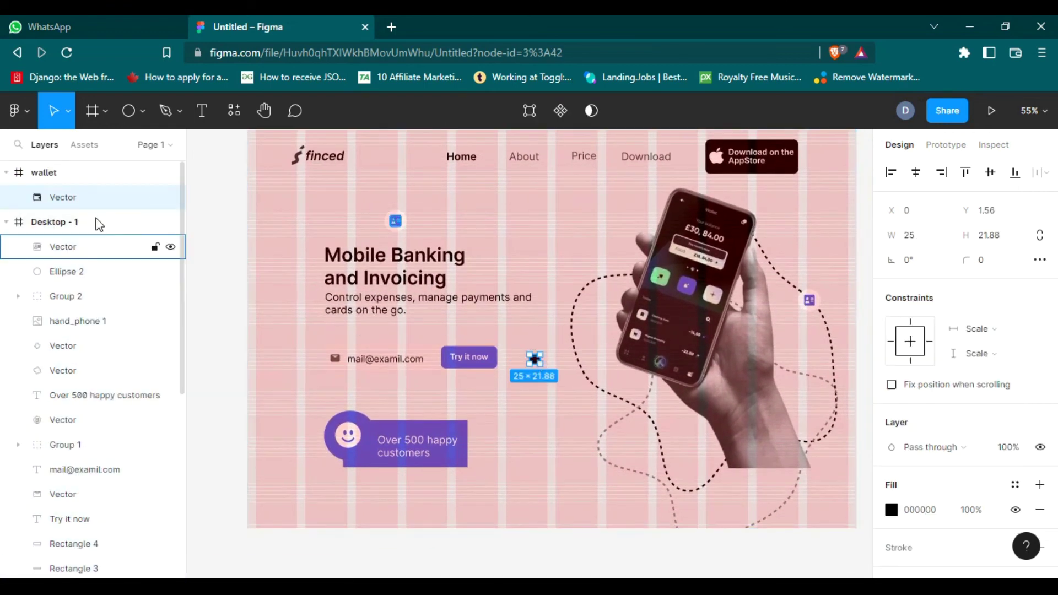
- Ungroup the wallet icon and centre it on the small white circle above the headline
right_click(43, 174)
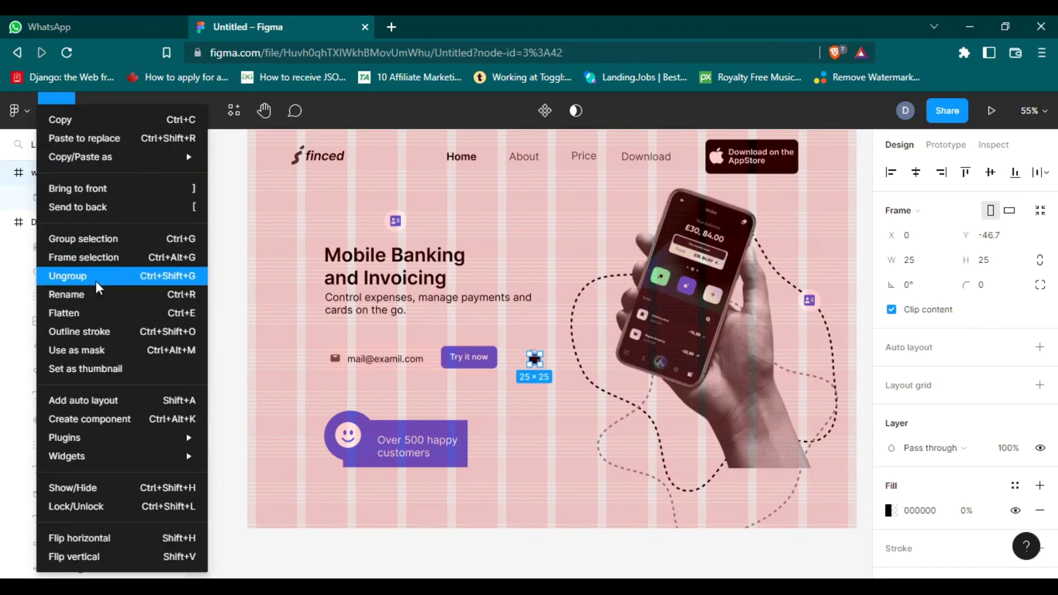
click(100, 278)
drag(537, 362, 537, 314)
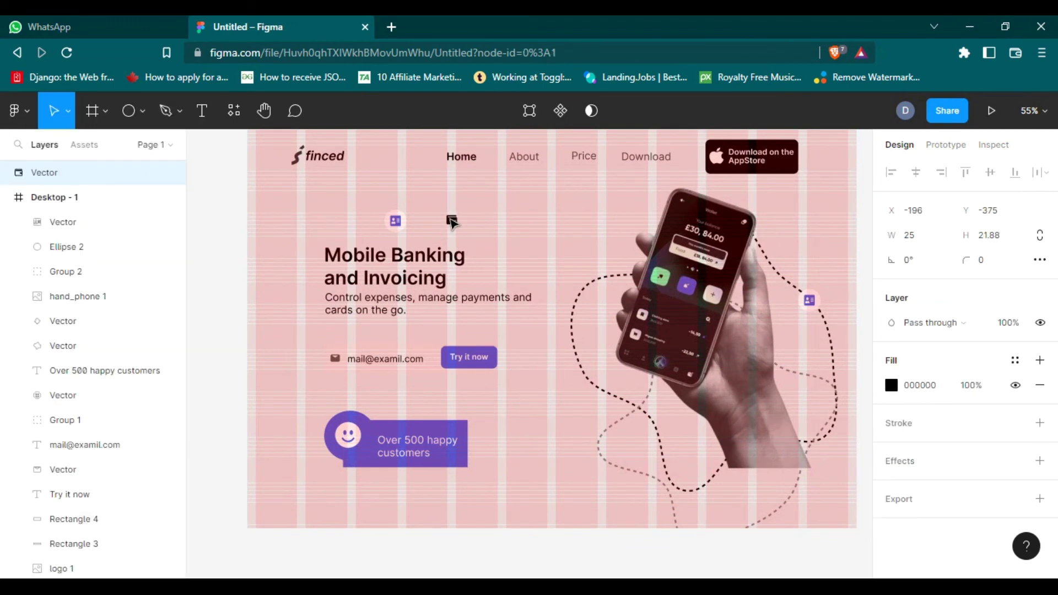
drag(452, 222, 452, 221)
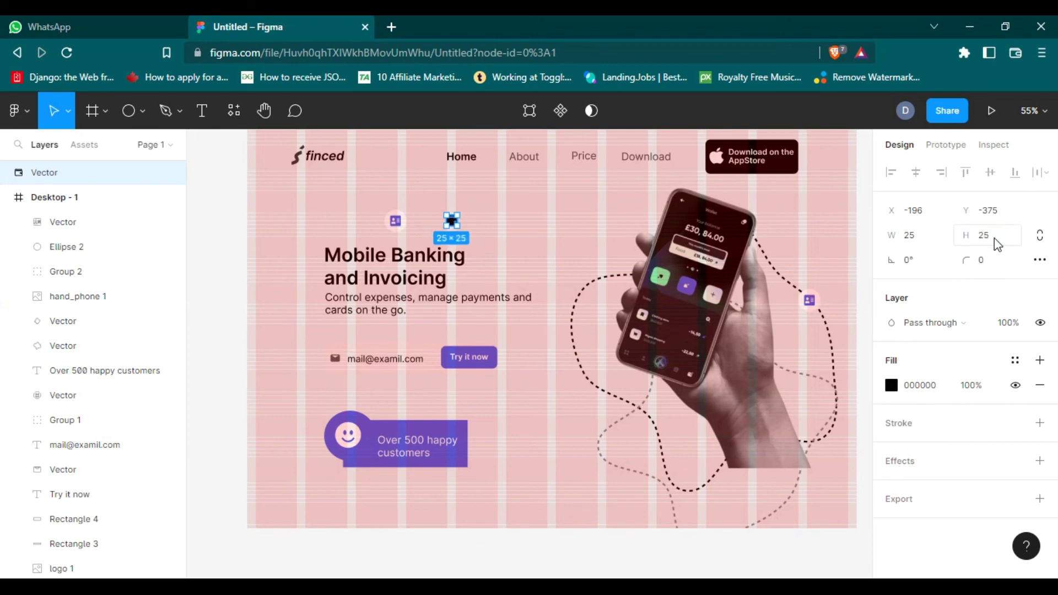
mouse_move(402, 223)
mouse_down()
mouse_move(453, 226)
mouse_move(395, 229)
mouse_up()
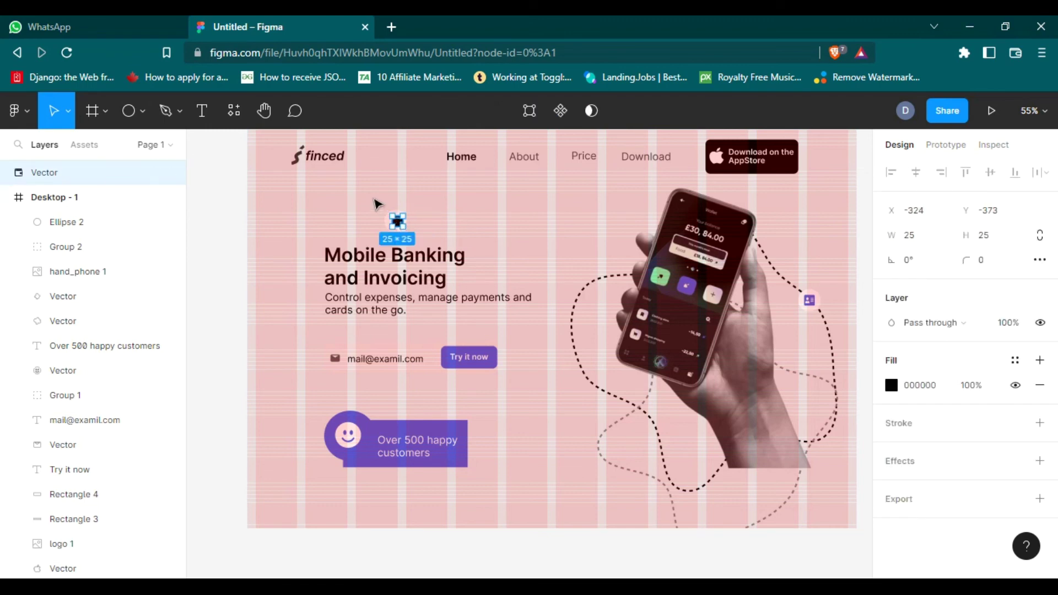
drag(375, 202, 416, 242)
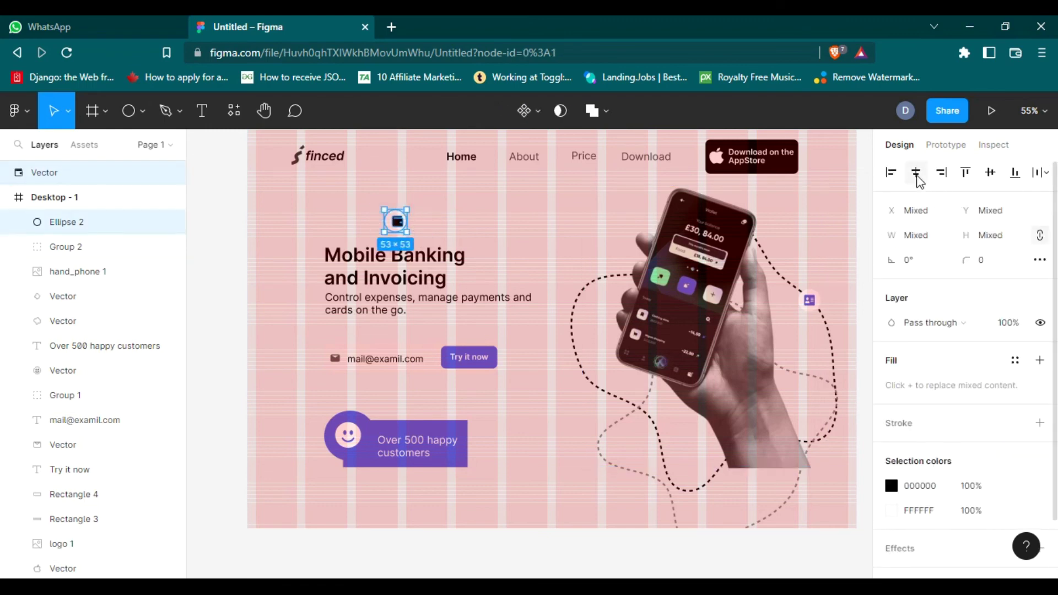
click(472, 201)
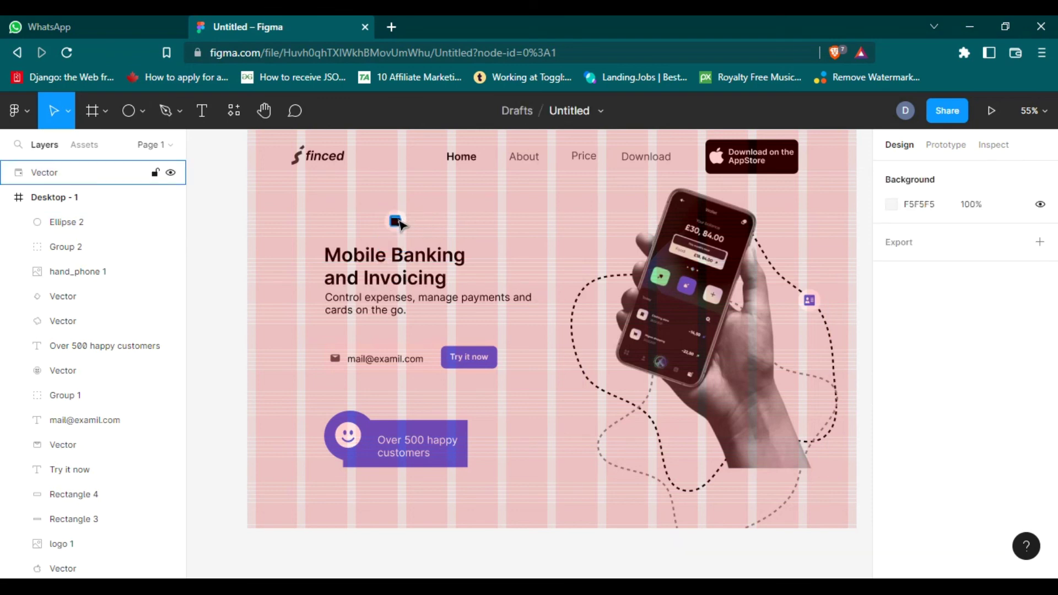
- Fill the wallet icon with purple-blue 4F5BE2
click(400, 223)
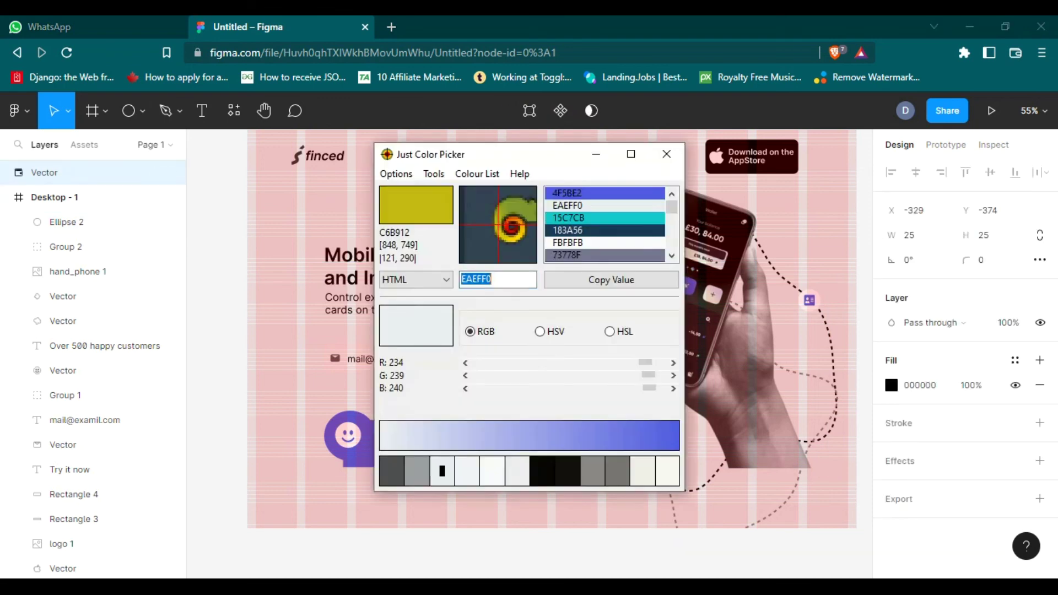
click(584, 193)
click(606, 279)
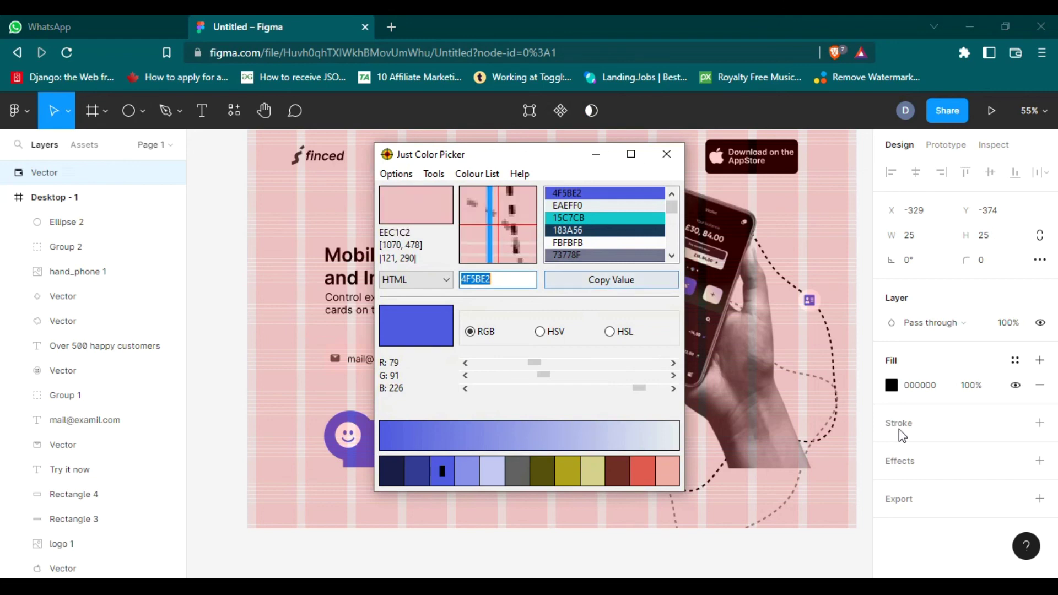
click(920, 385)
text(4F5BE2)
key(Return)
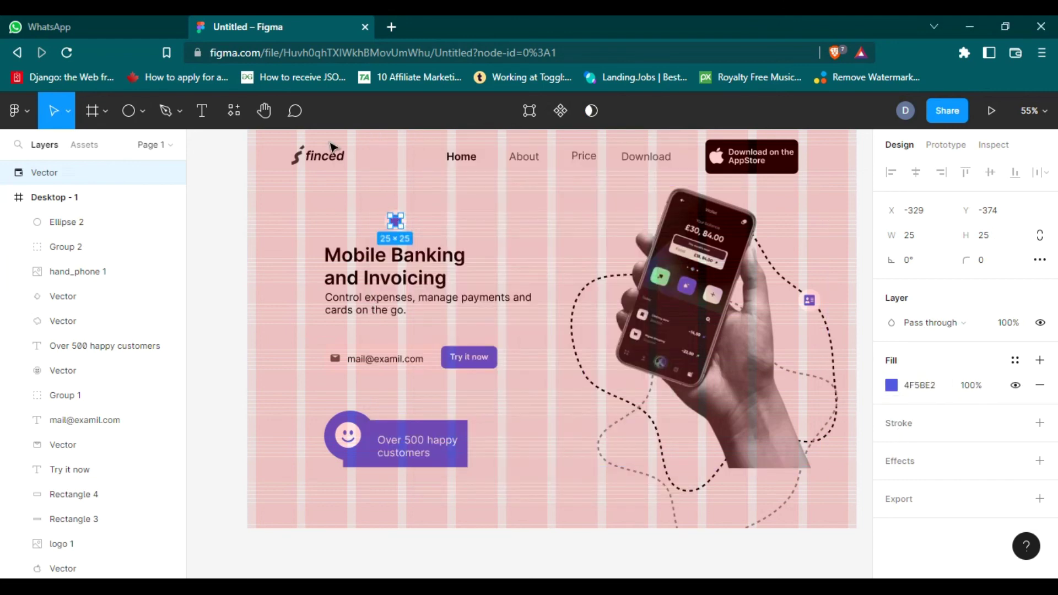
- Group the icon with its circle as Group 3 and slide it onto the lower dashed blob
shift+click(412, 232)
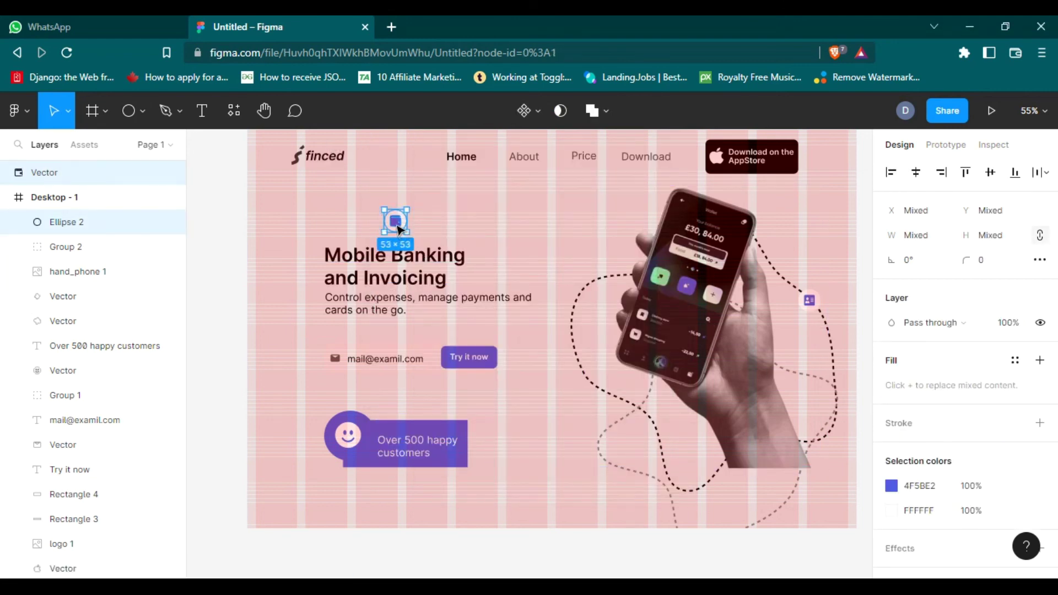
right_click(399, 227)
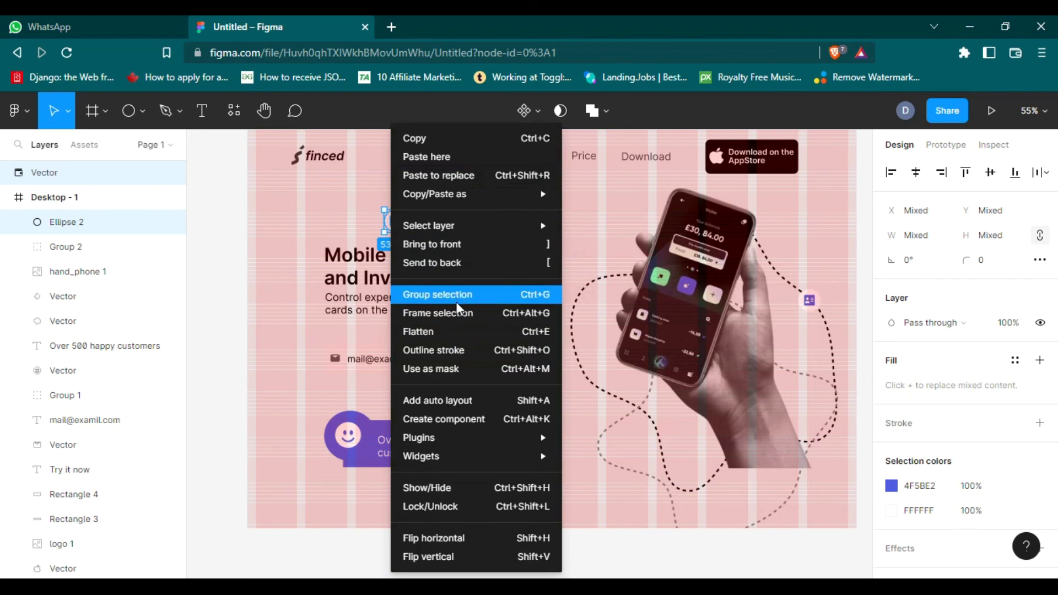
click(438, 294)
drag(395, 223, 634, 415)
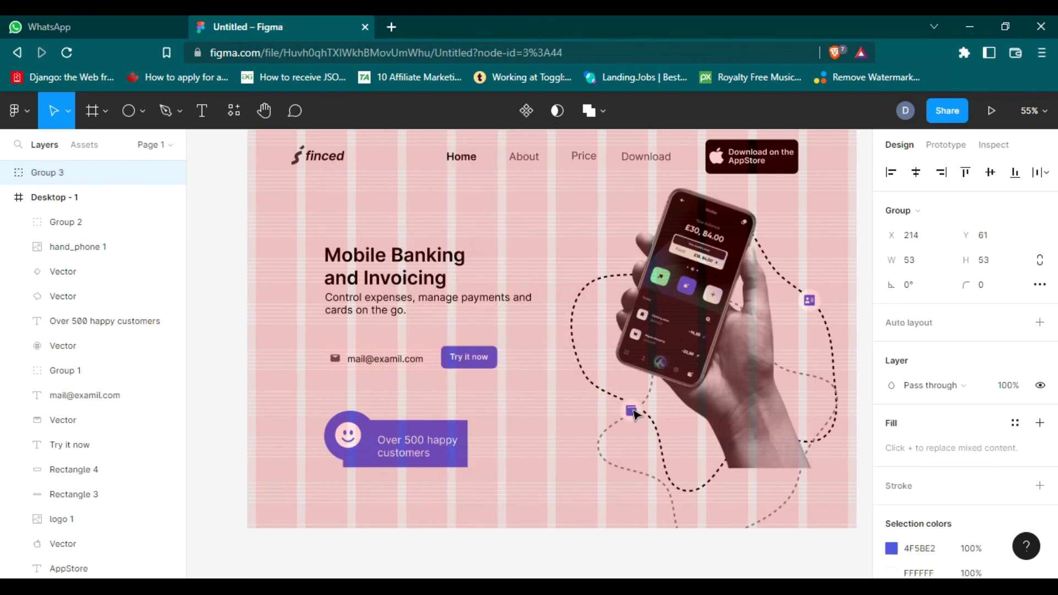
drag(658, 431, 620, 433)
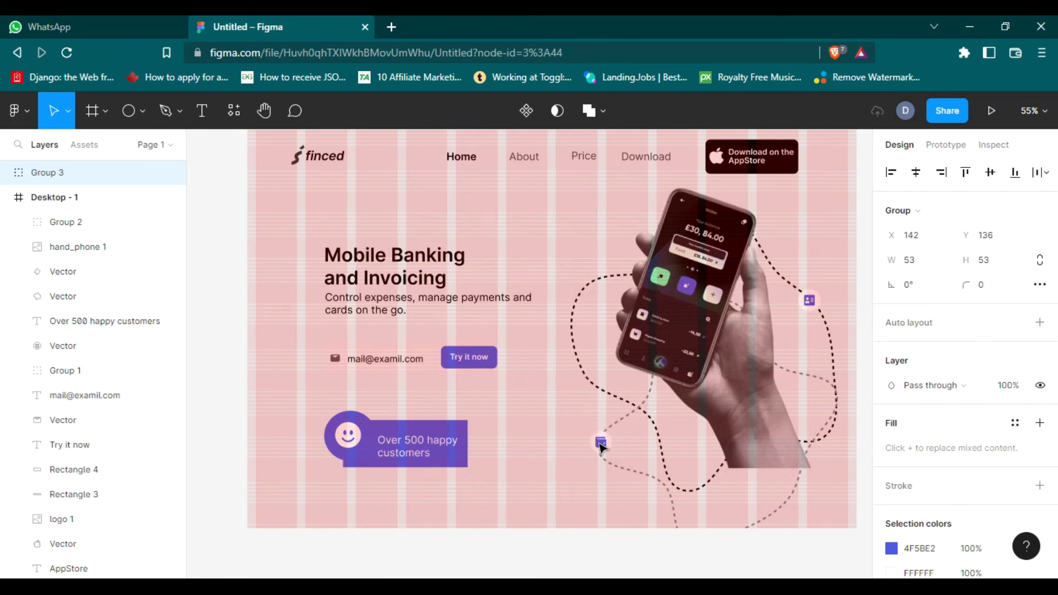
click(602, 450)
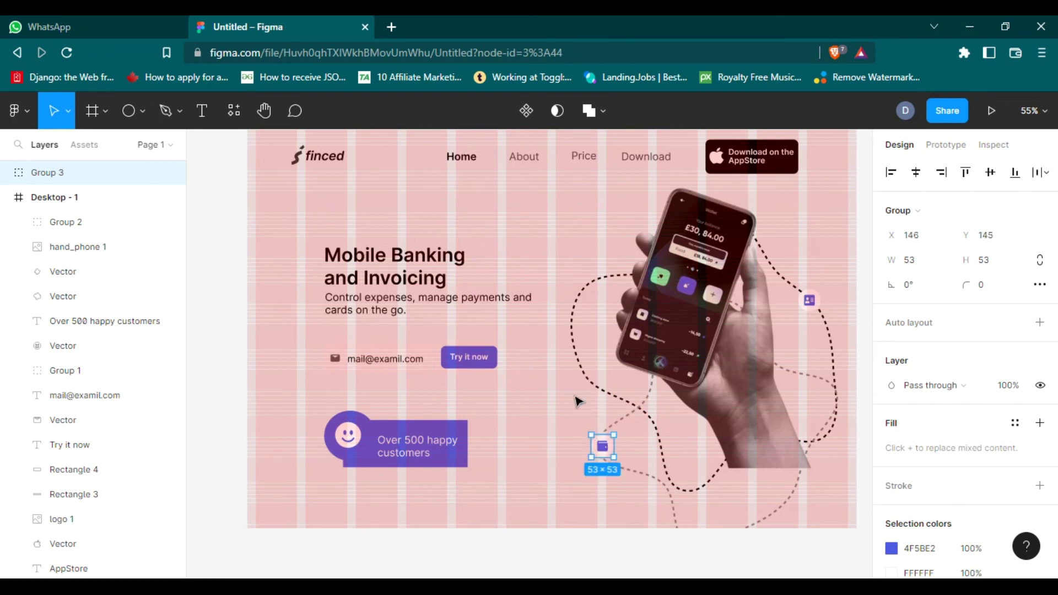
click(553, 223)
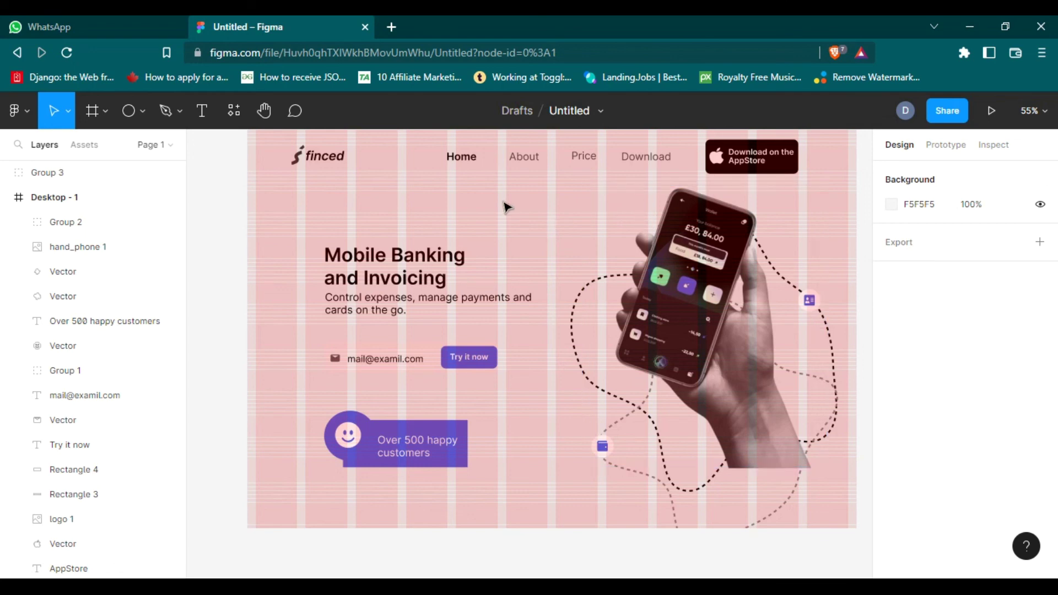
- Nest Group 3 inside Desktop - 1 and hide the frame's row and column layout grids
mouse_move(55, 170)
mouse_down()
mouse_move(50, 218)
mouse_move(106, 217)
mouse_up()
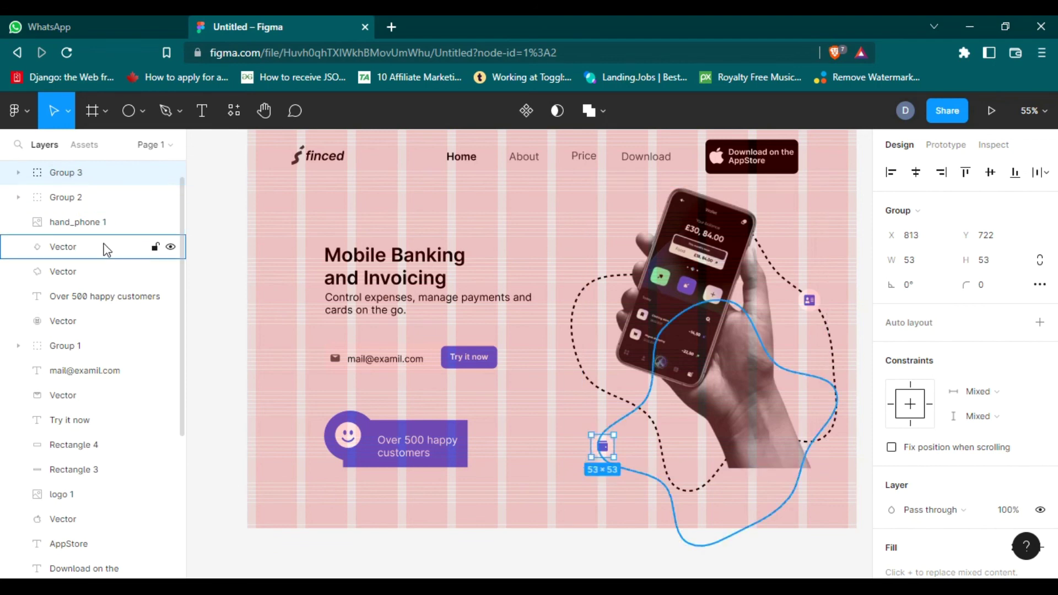
scroll(105, 237, up, 1)
click(55, 172)
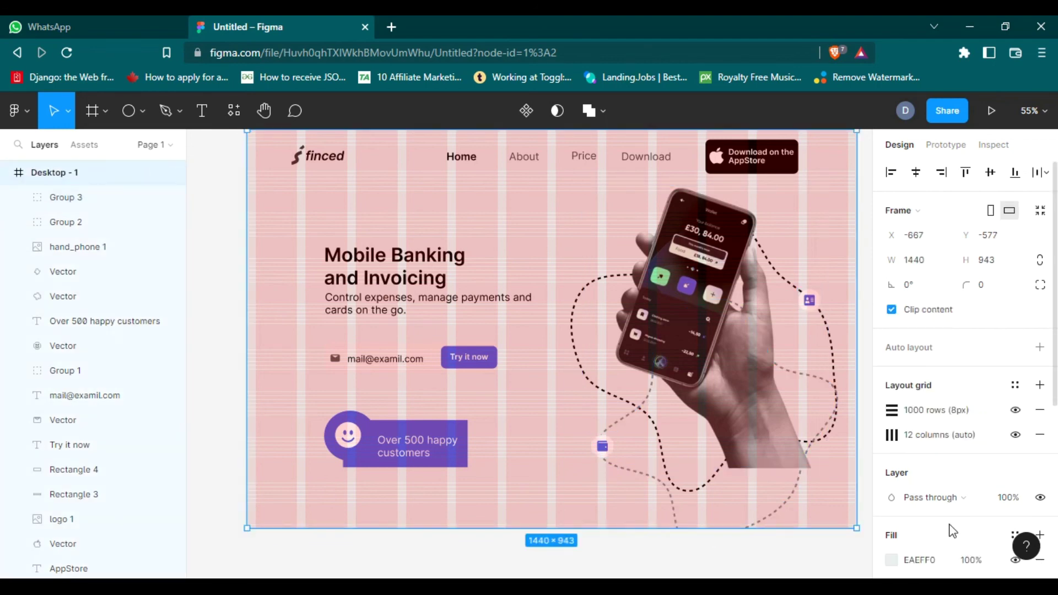
click(1014, 435)
click(1015, 410)
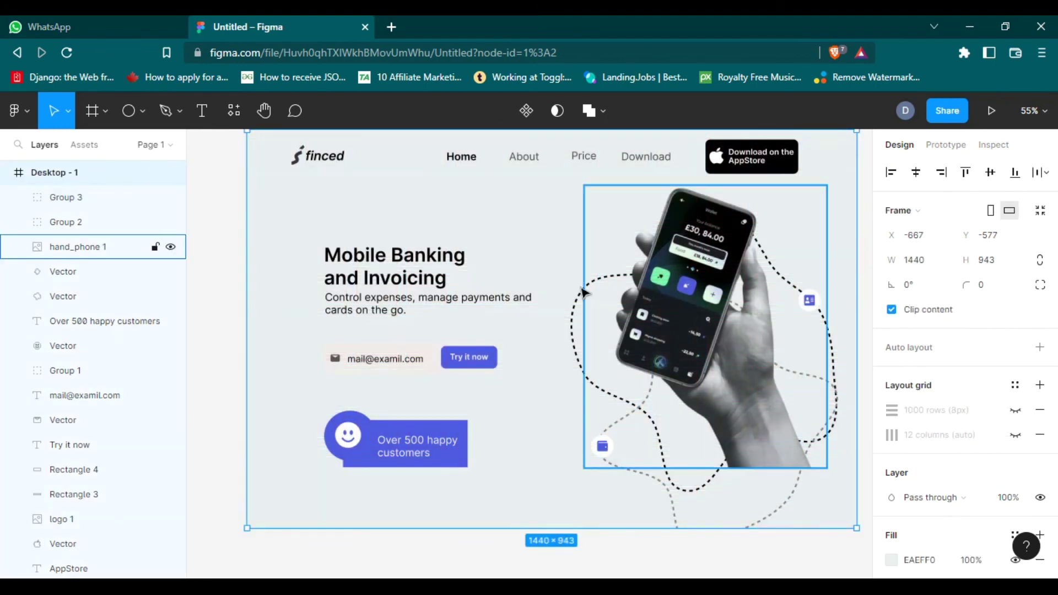
key(Escape)
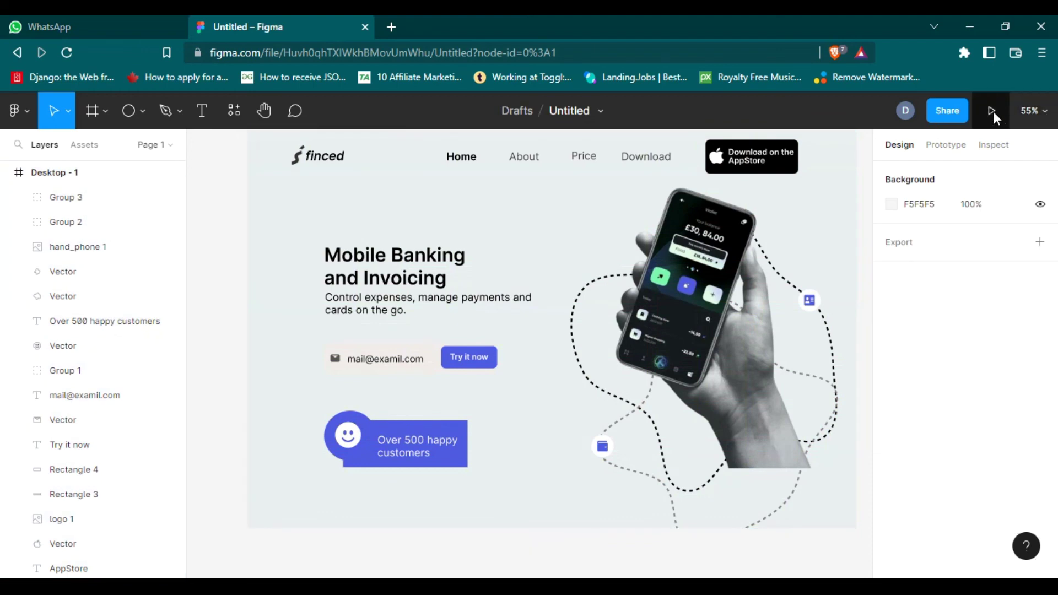
- Play the hero design as a prototype, scroll through it, and return to the Untitled editor tab
click(991, 110)
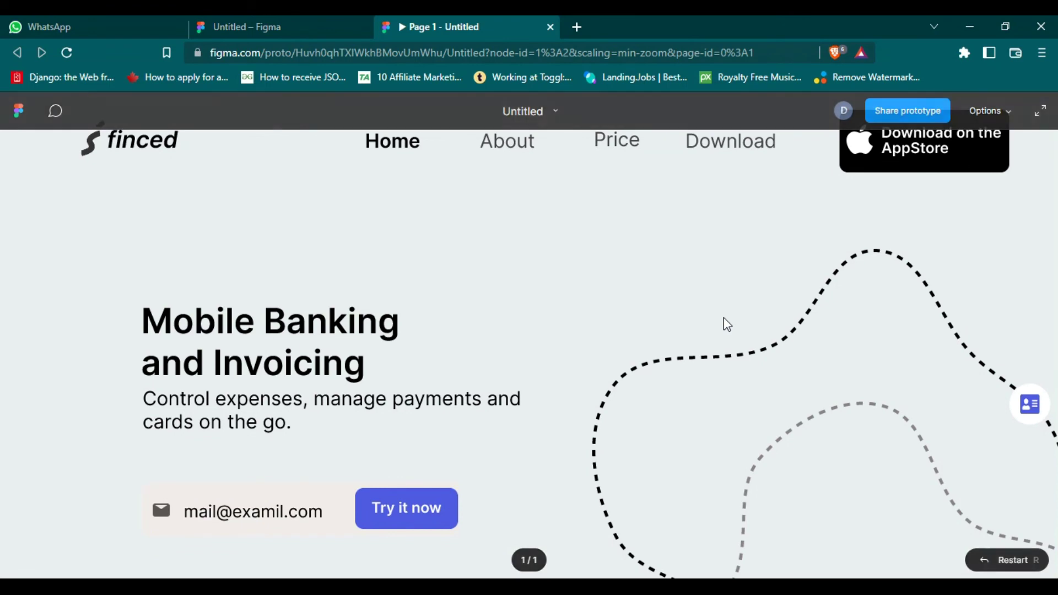
scroll(724, 319, down, 1)
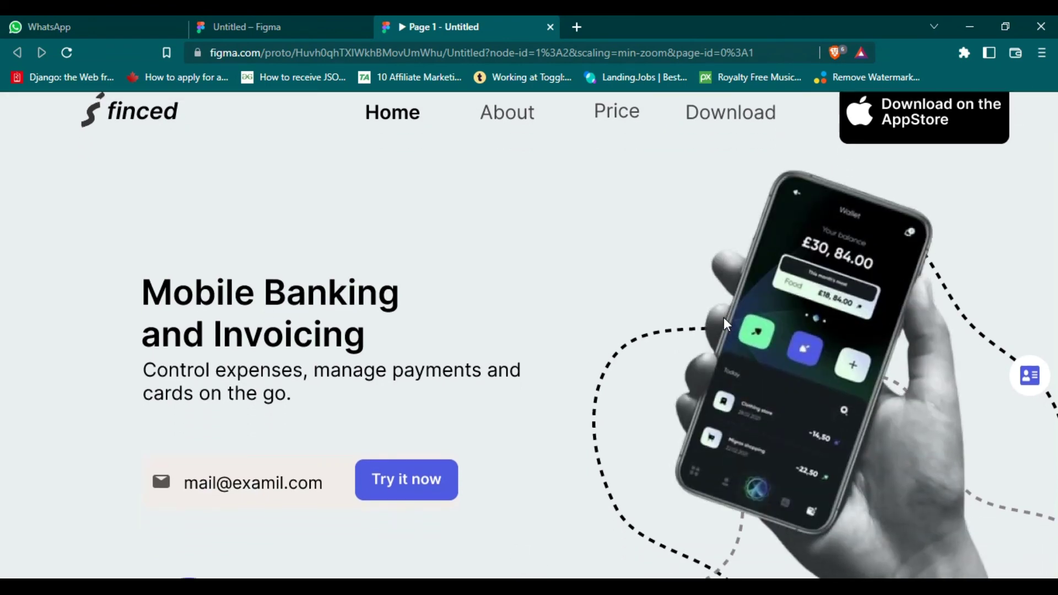
scroll(724, 319, down, 3)
scroll(724, 319, up, 4)
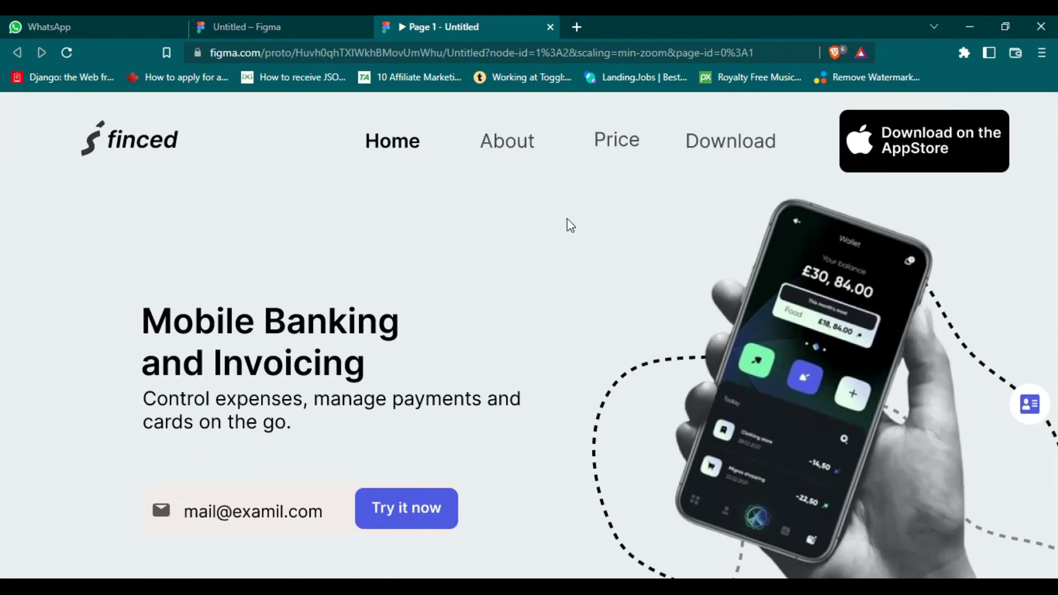
click(261, 28)
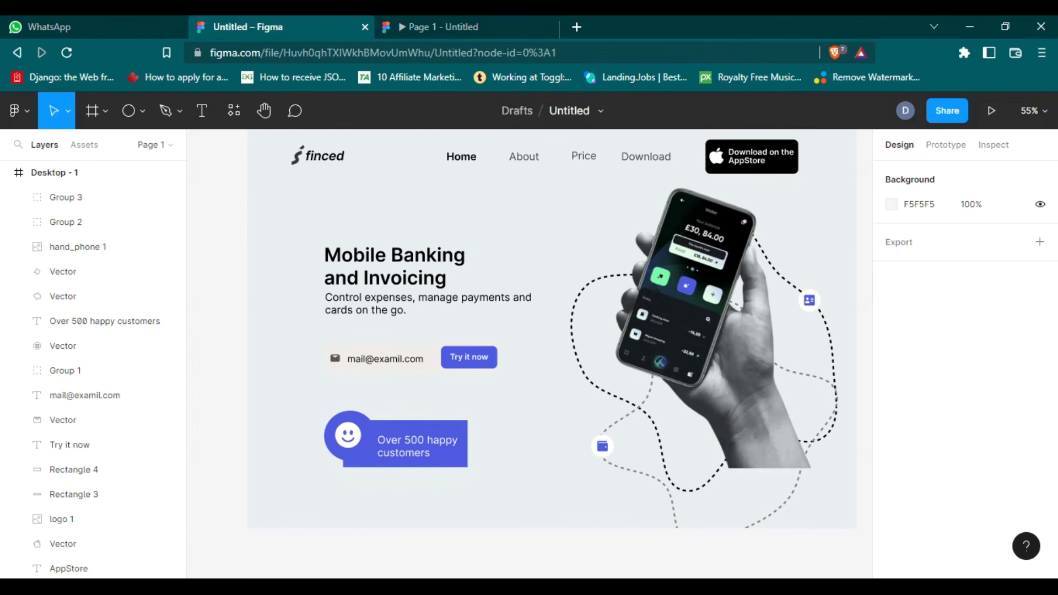
click(884, 586)
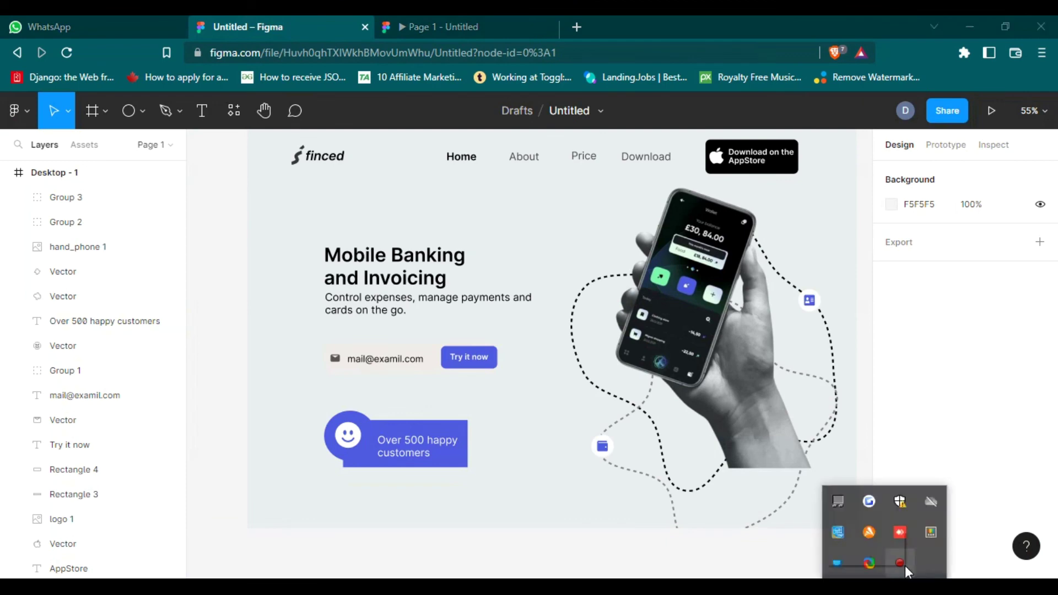
right_click(905, 564)
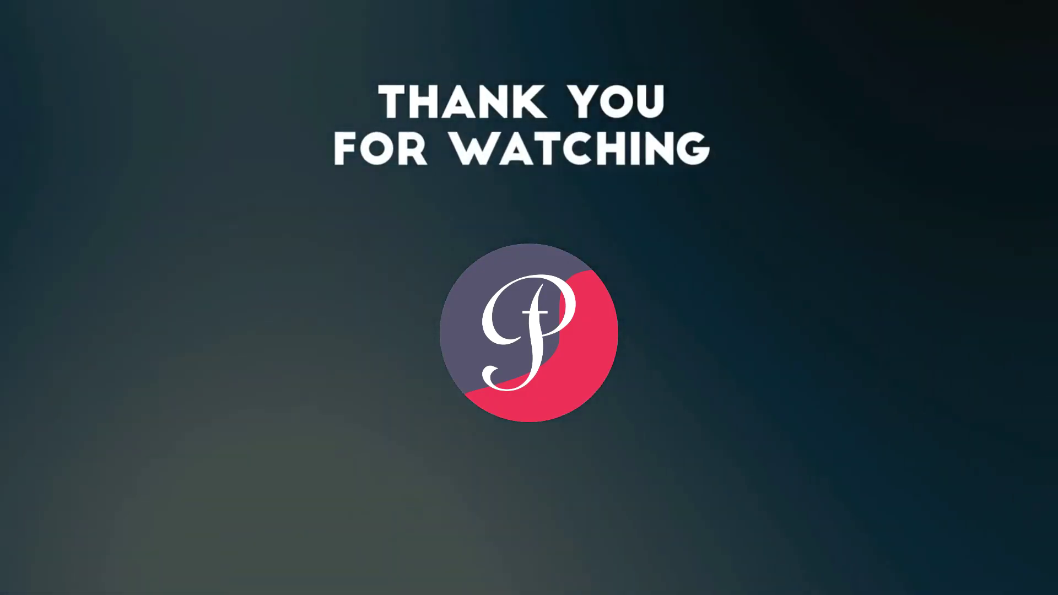